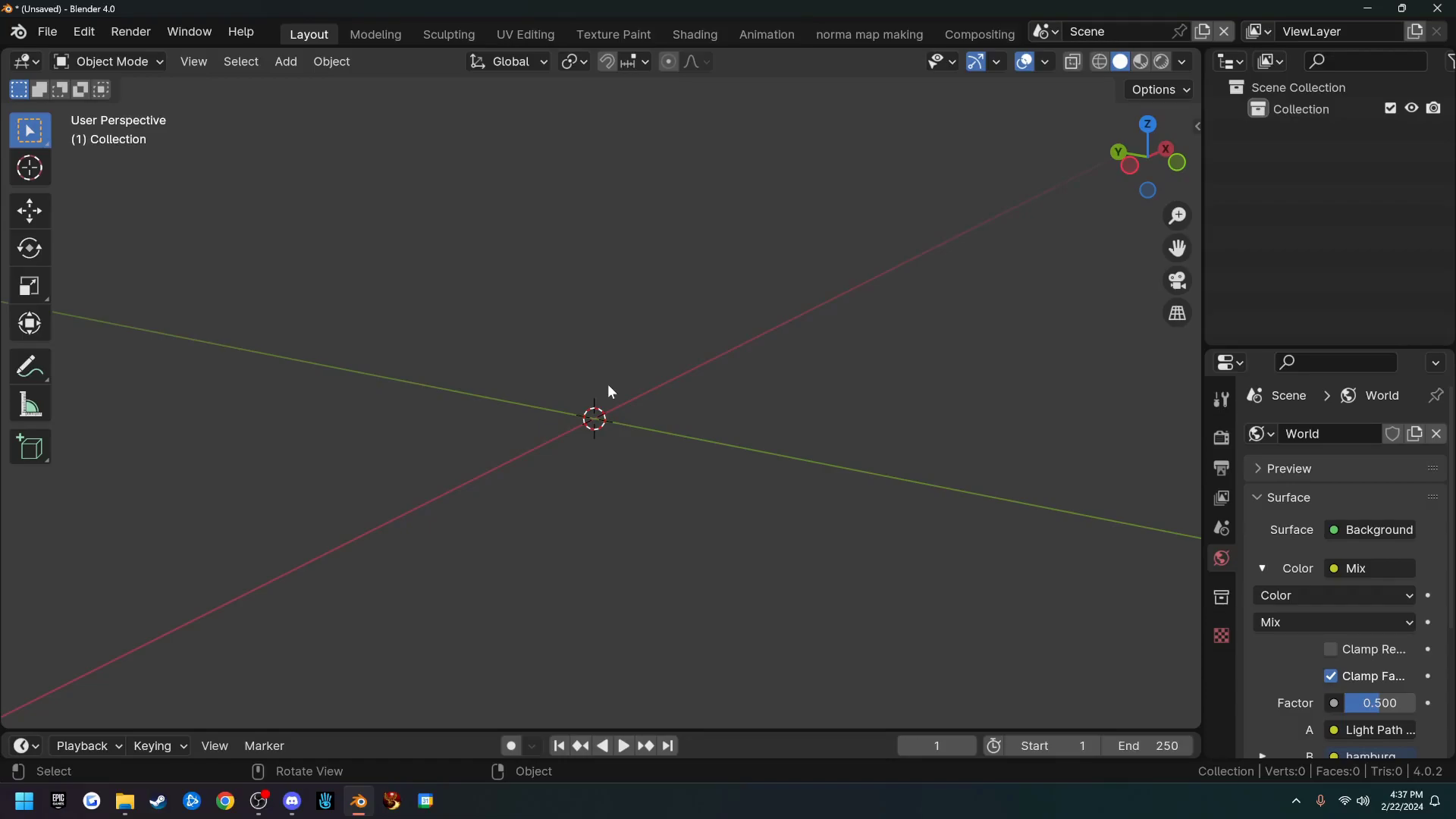
# Step: Add a cube mesh to the empty scene
pyautogui.hotkey('shift', 'a')
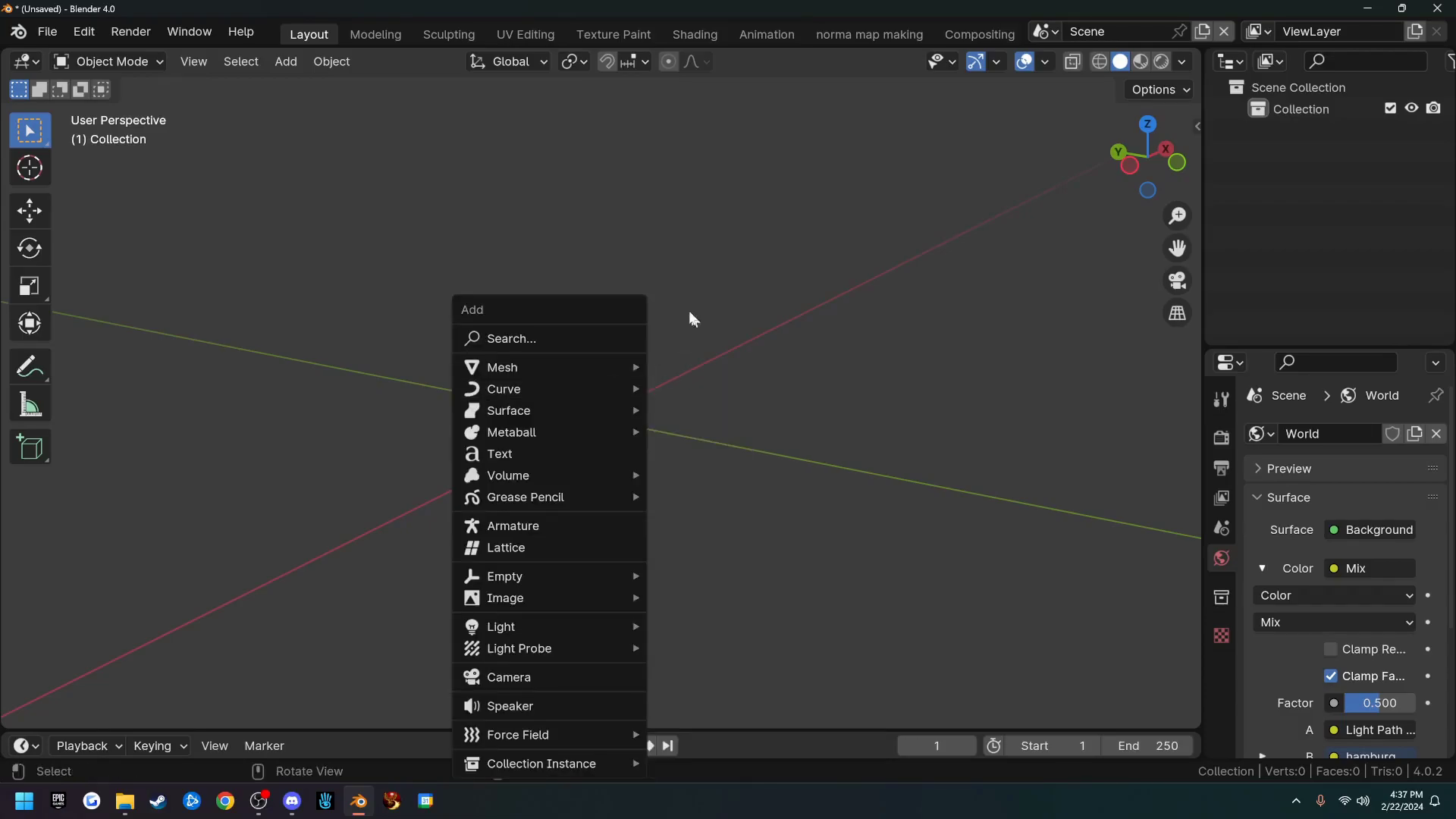
pyautogui.click(287, 62)
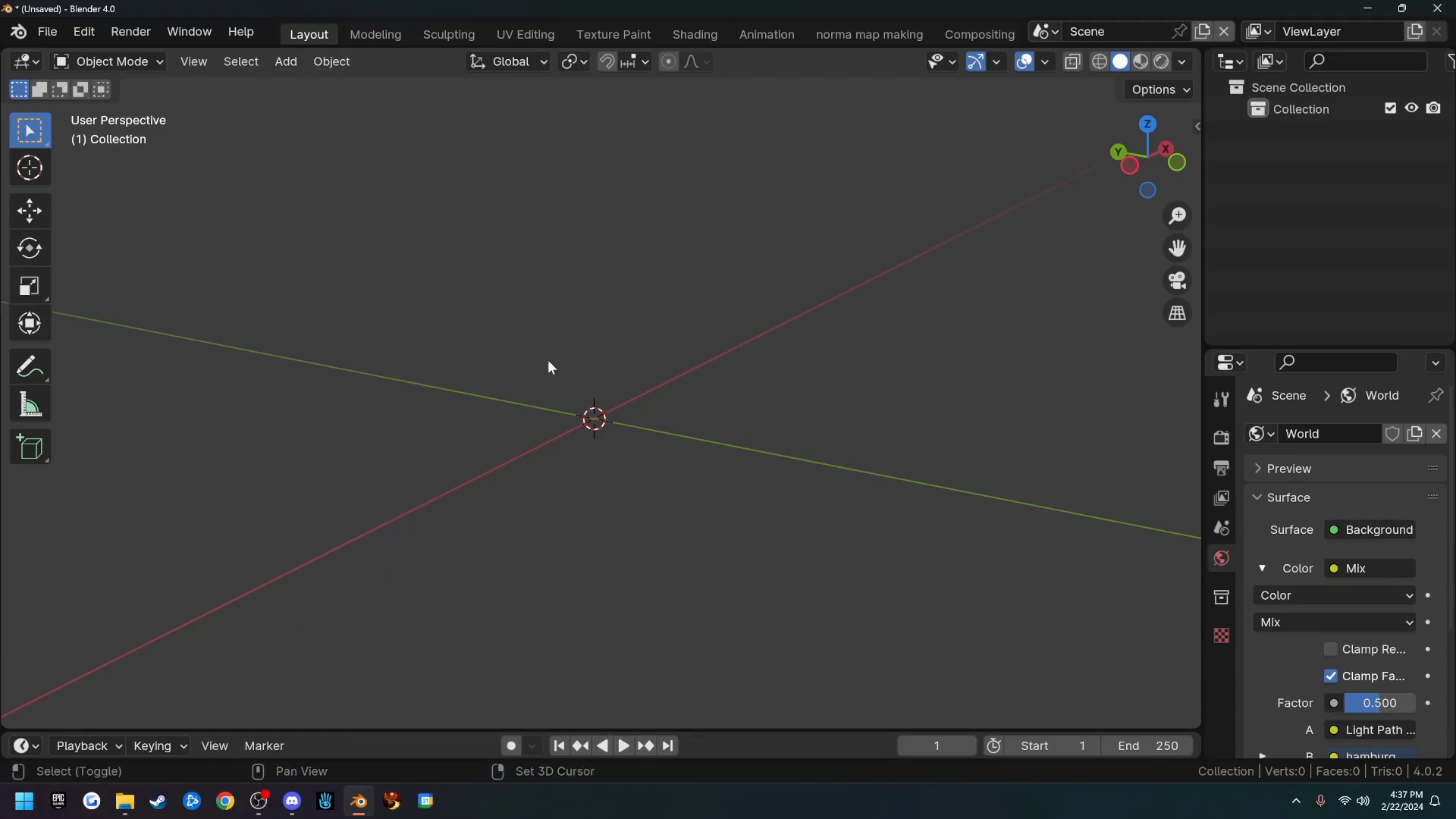
pyautogui.hotkey('shift', 'a')
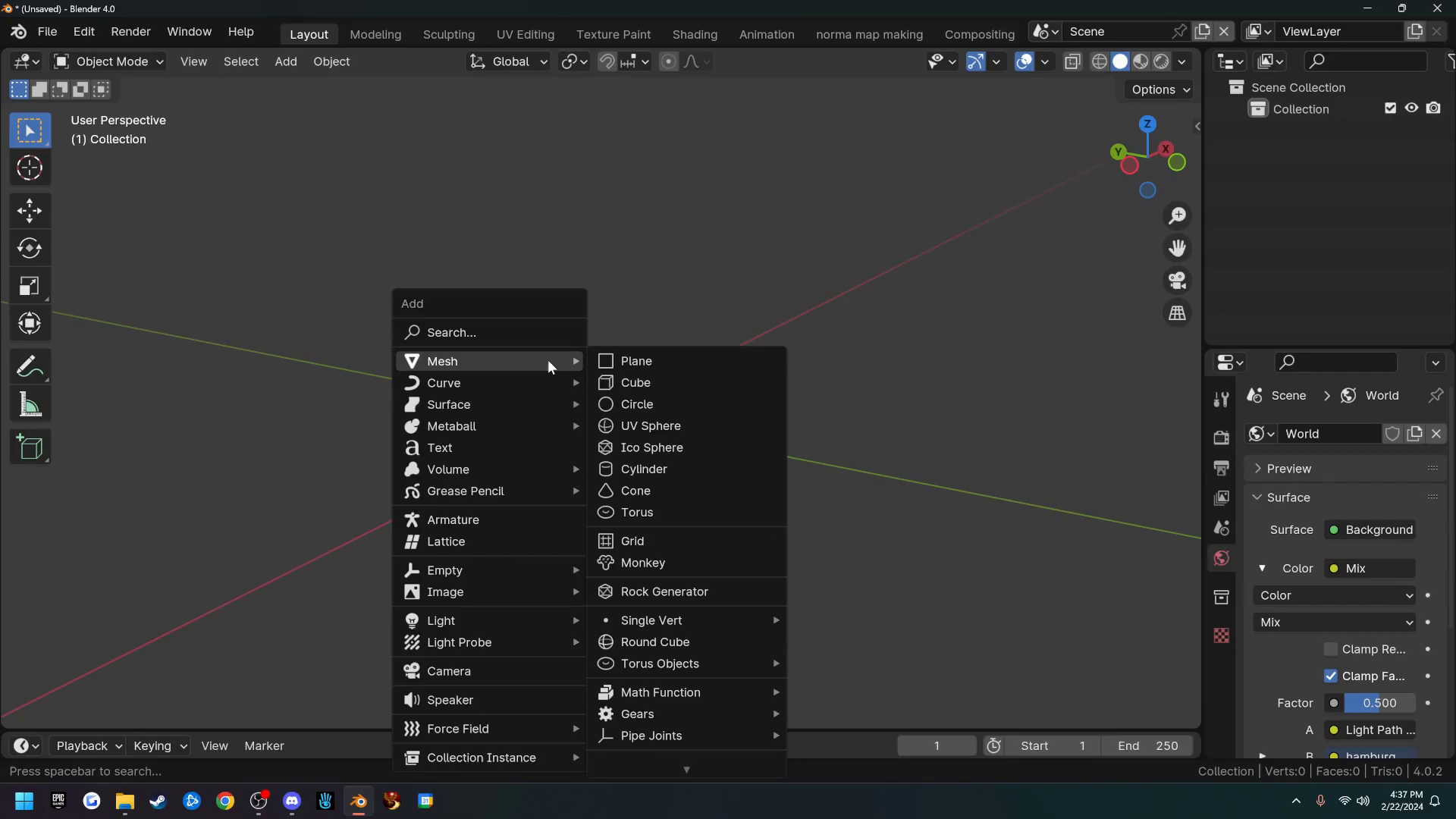
pyautogui.click(639, 381)
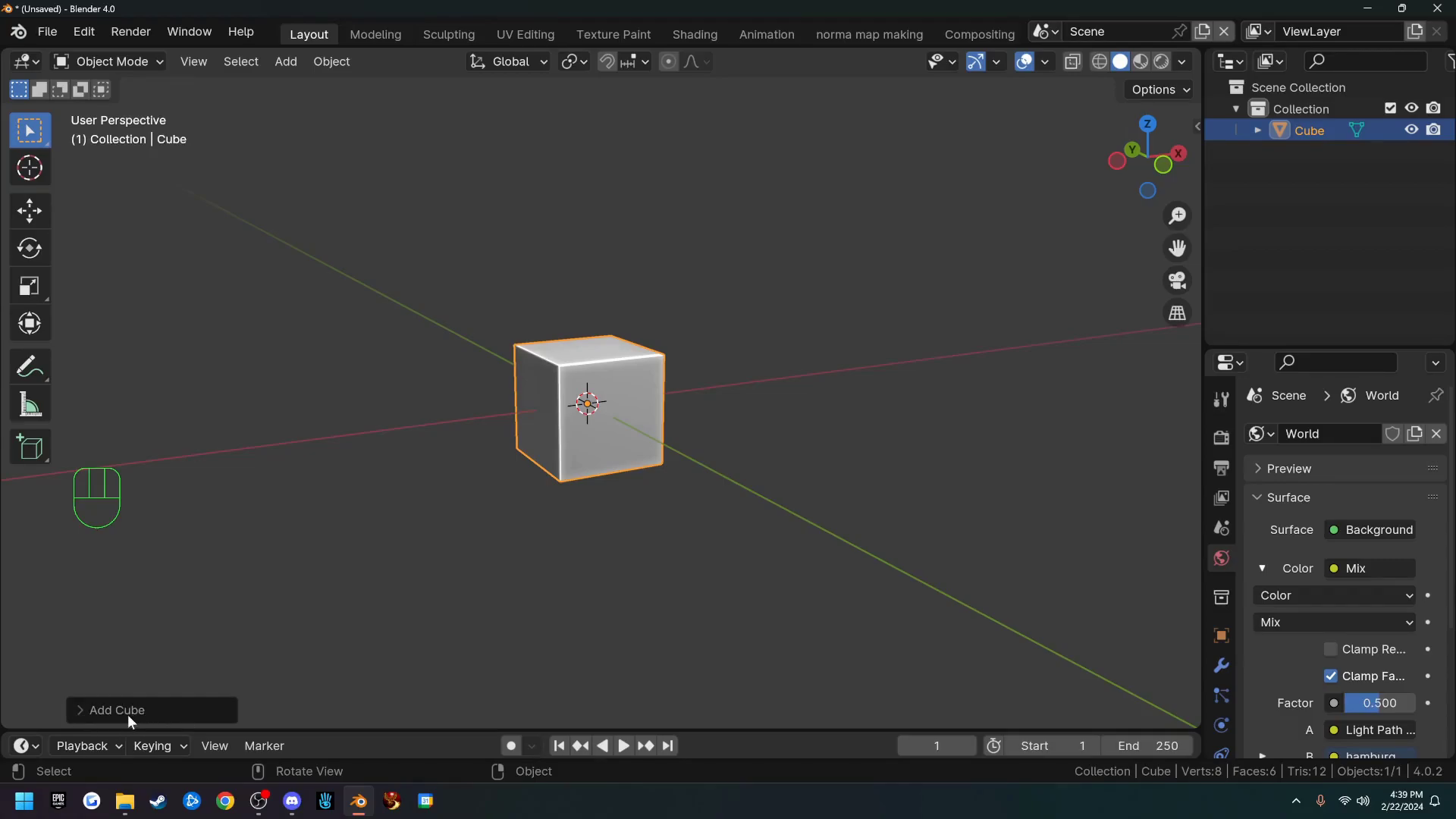
# Step: Set the new cube's size to 1.98 m, its X location to 0.46 m and its X rotation to -5.8°
pyautogui.click(84, 712)
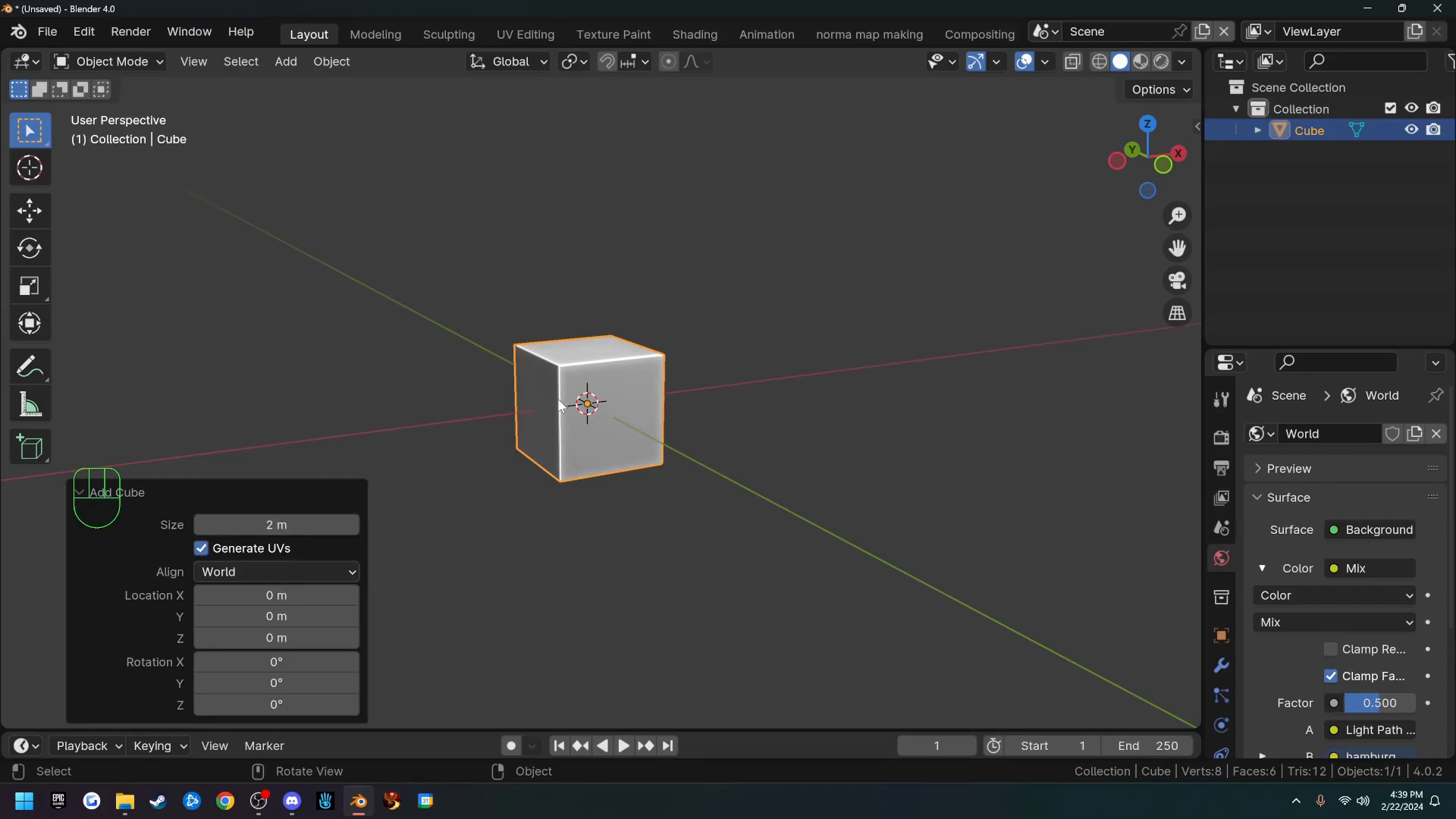
pyautogui.moveTo(277, 524)
pyautogui.mouseDown()
pyautogui.moveTo(393, 510)
pyautogui.moveTo(282, 523)
pyautogui.mouseUp()
pyautogui.moveTo(277, 594)
pyautogui.mouseDown()
pyautogui.moveTo(326, 593)
pyautogui.moveTo(305, 594)
pyautogui.mouseUp()
pyautogui.moveTo(277, 661); pyautogui.dragTo(227, 176)
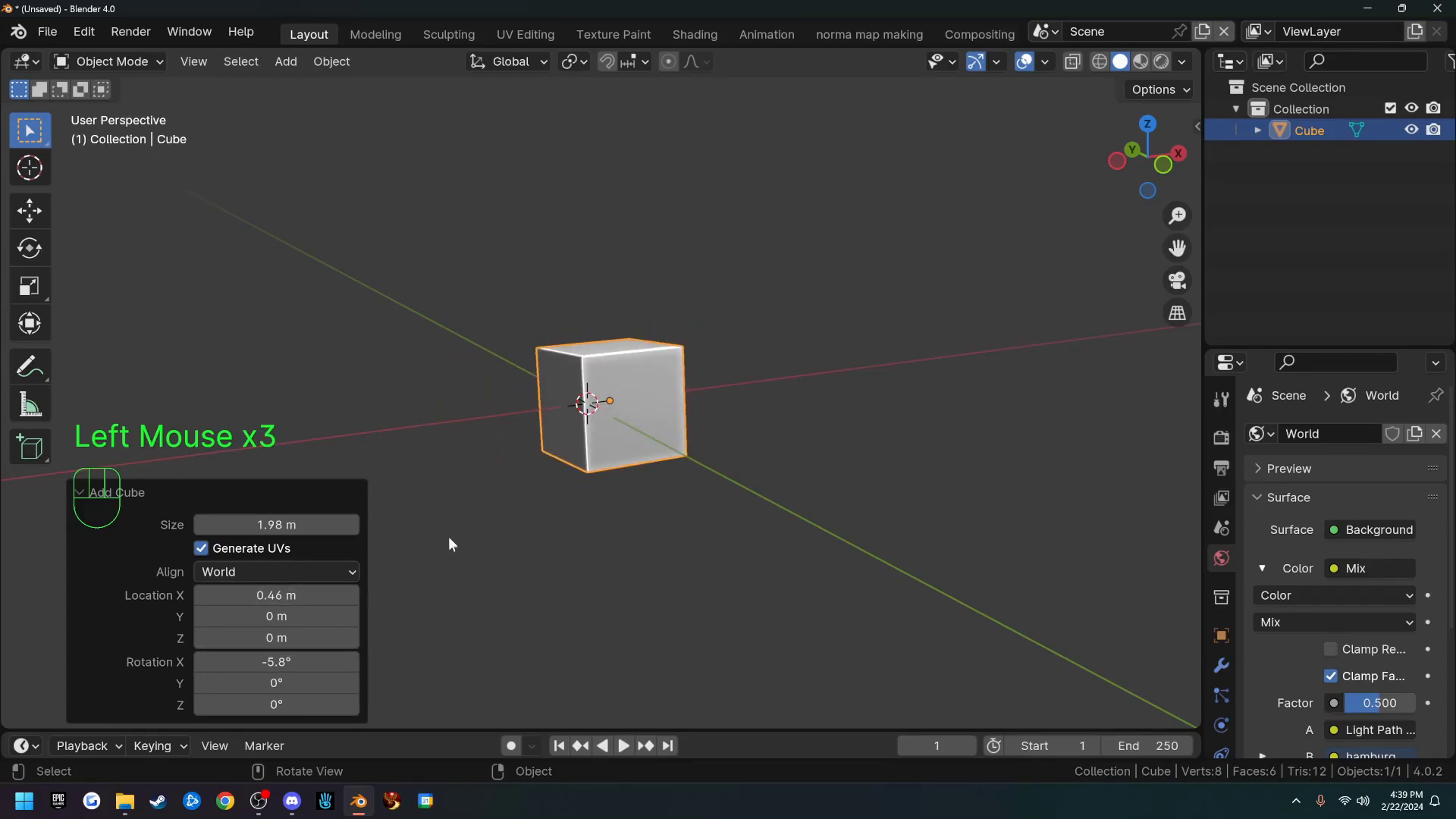
# Step: Clear the cube's rotation, deselect the cube, and call up the adjustable settings of that last operation beside the pointer
pyautogui.hotkey('alt', 'r')
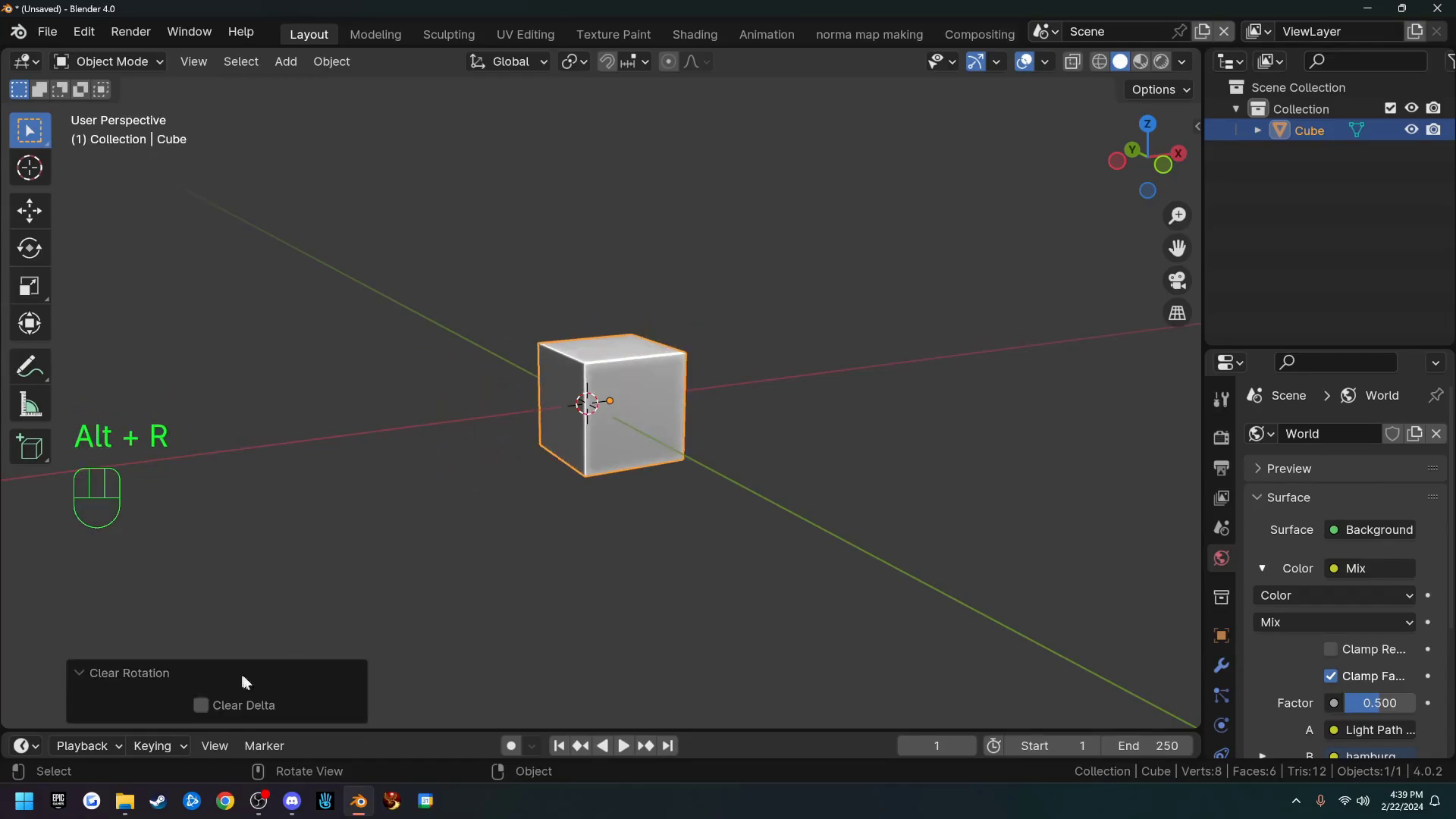
pyautogui.click(91, 672)
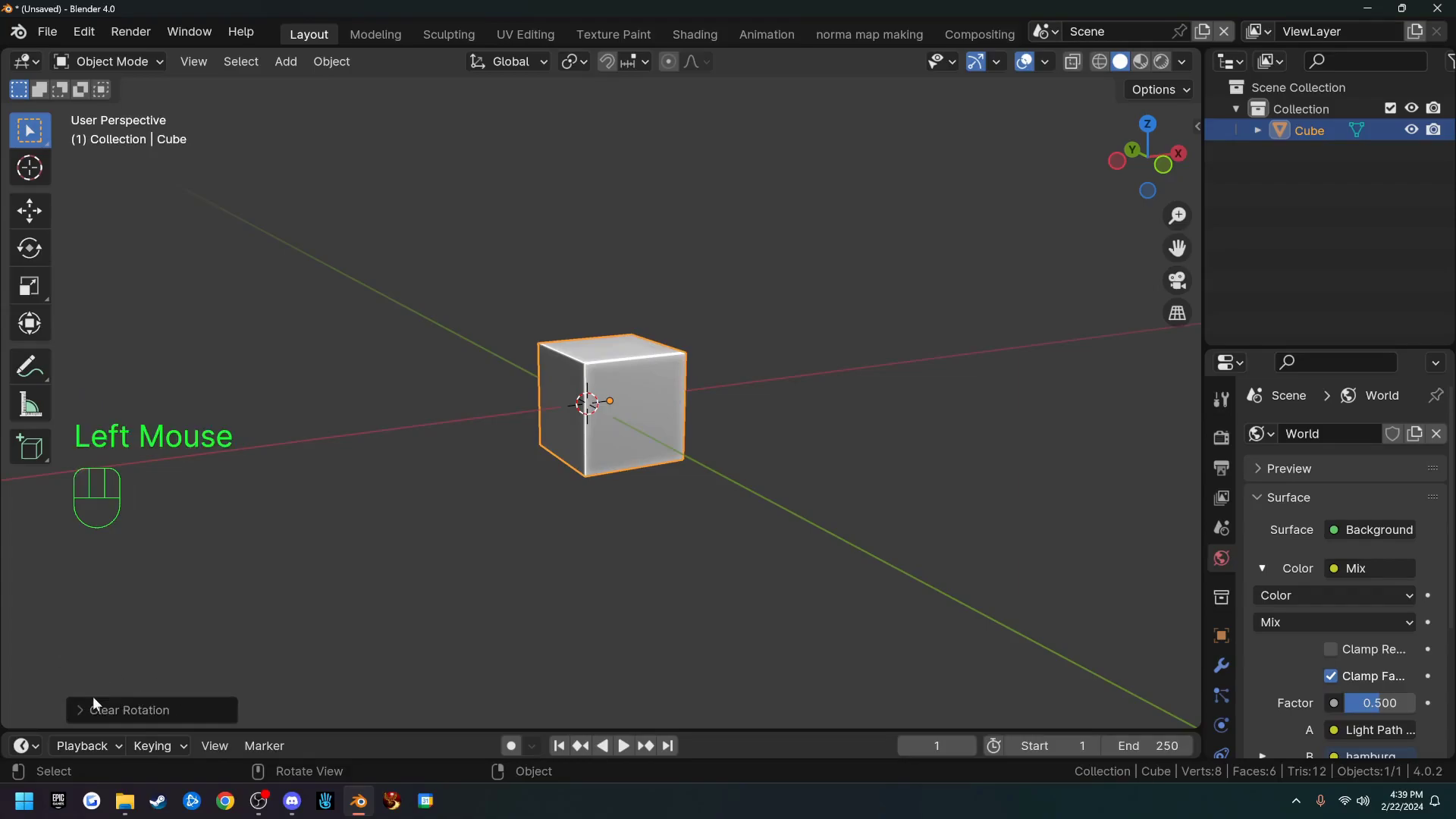
pyautogui.click(92, 708)
pyautogui.click(103, 676)
pyautogui.click(471, 487)
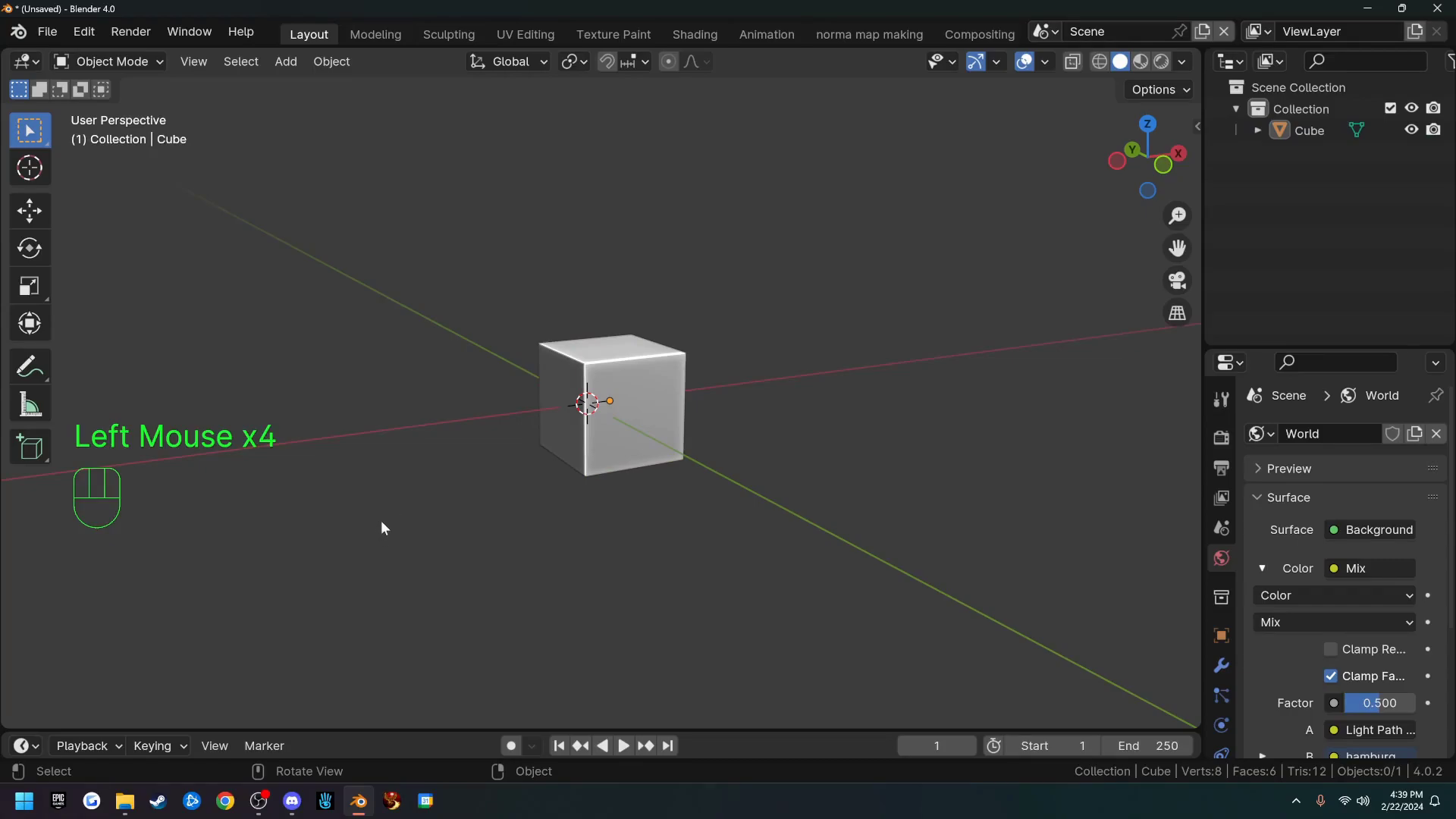
pyautogui.press('F9')
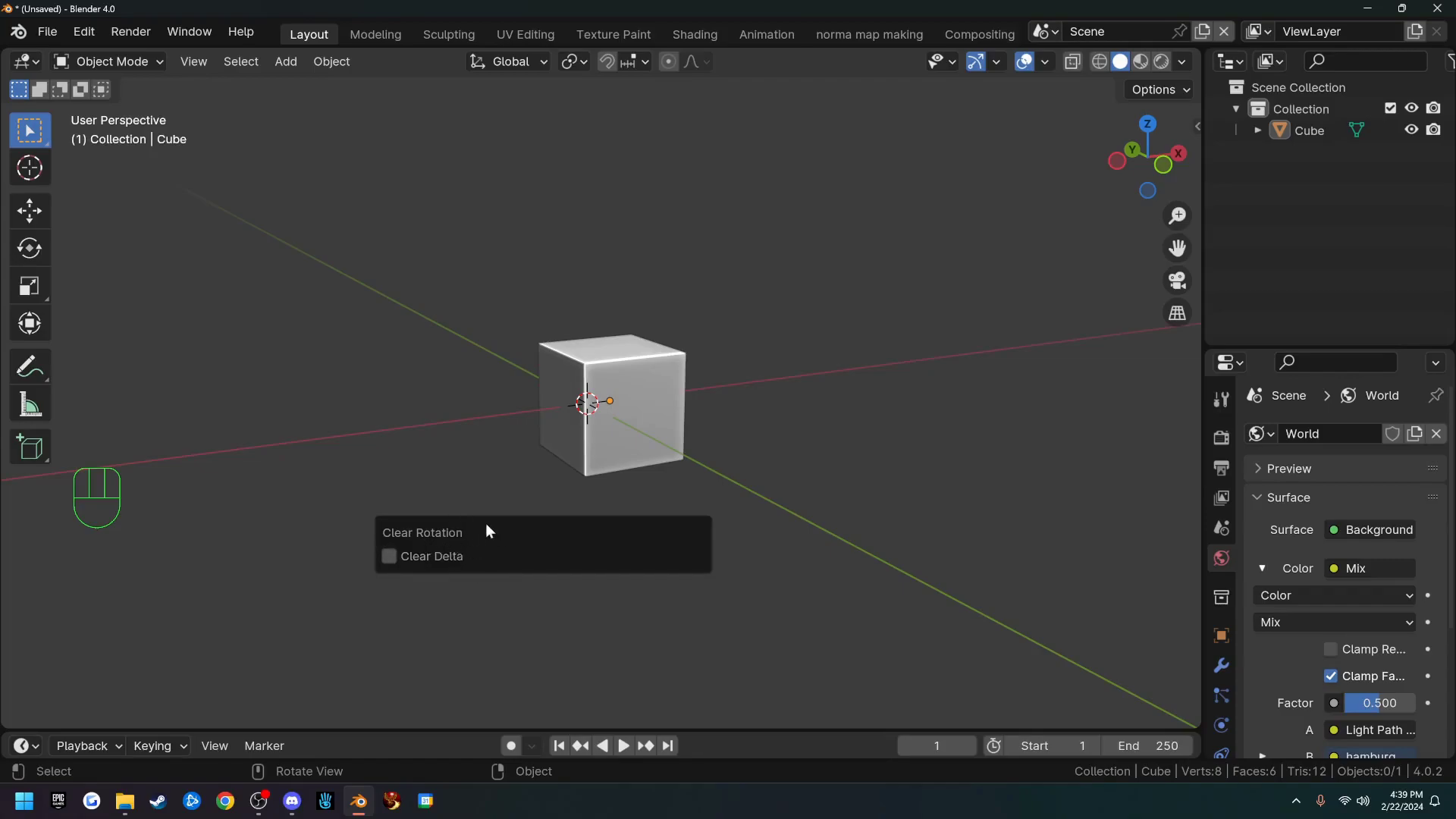
pyautogui.press('F9')
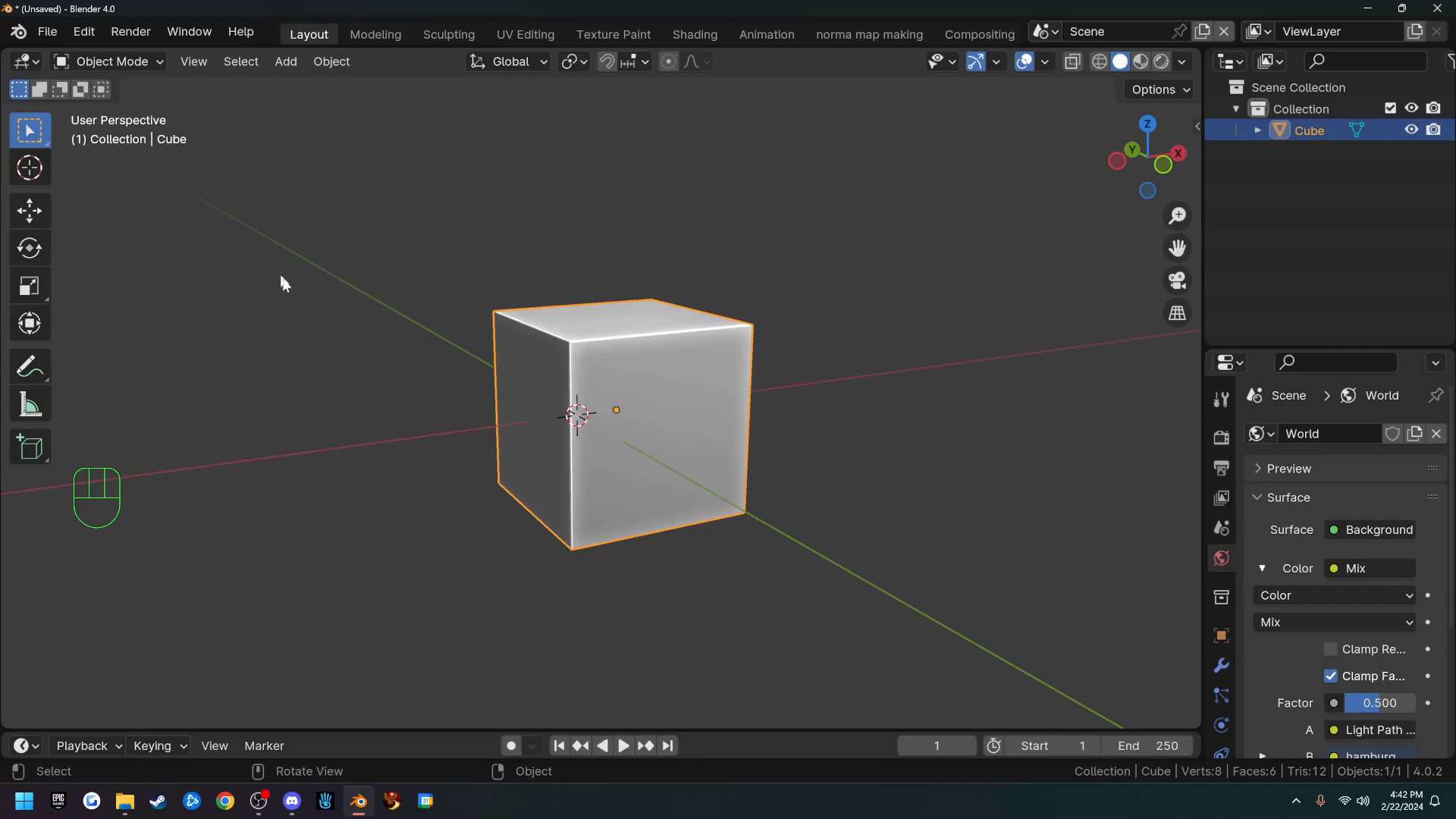
# Step: Box-select the cube, and deselect it again by boxing an empty area
pyautogui.moveTo(343, 235); pyautogui.dragTo(845, 598)
pyautogui.moveTo(858, 447); pyautogui.dragTo(1062, 686)
pyautogui.click(984, 439)
pyautogui.press('F7')
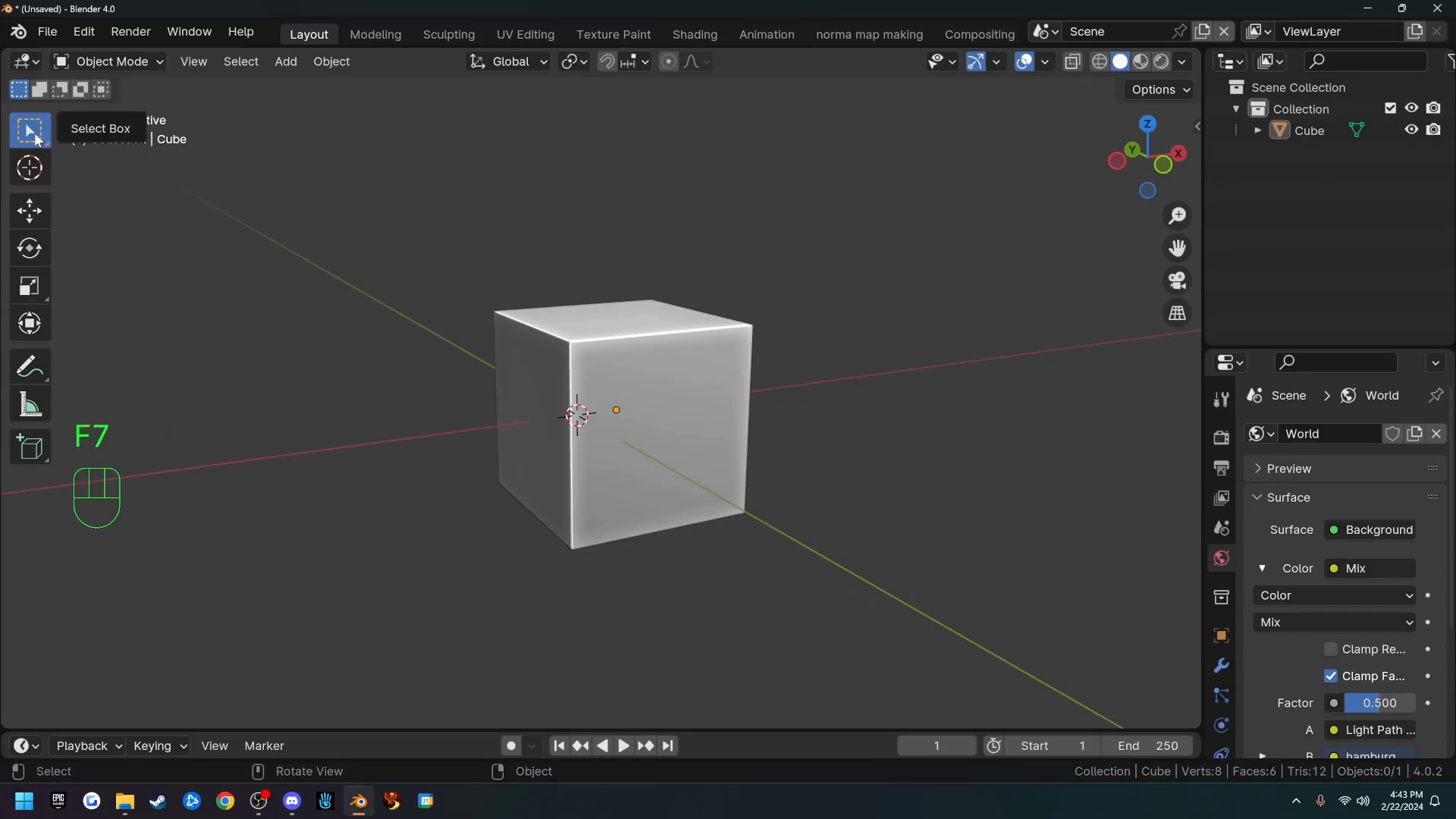
# Step: Cycle through the selection tool variants and make Select Circle the active tool
pyautogui.click(37, 140)
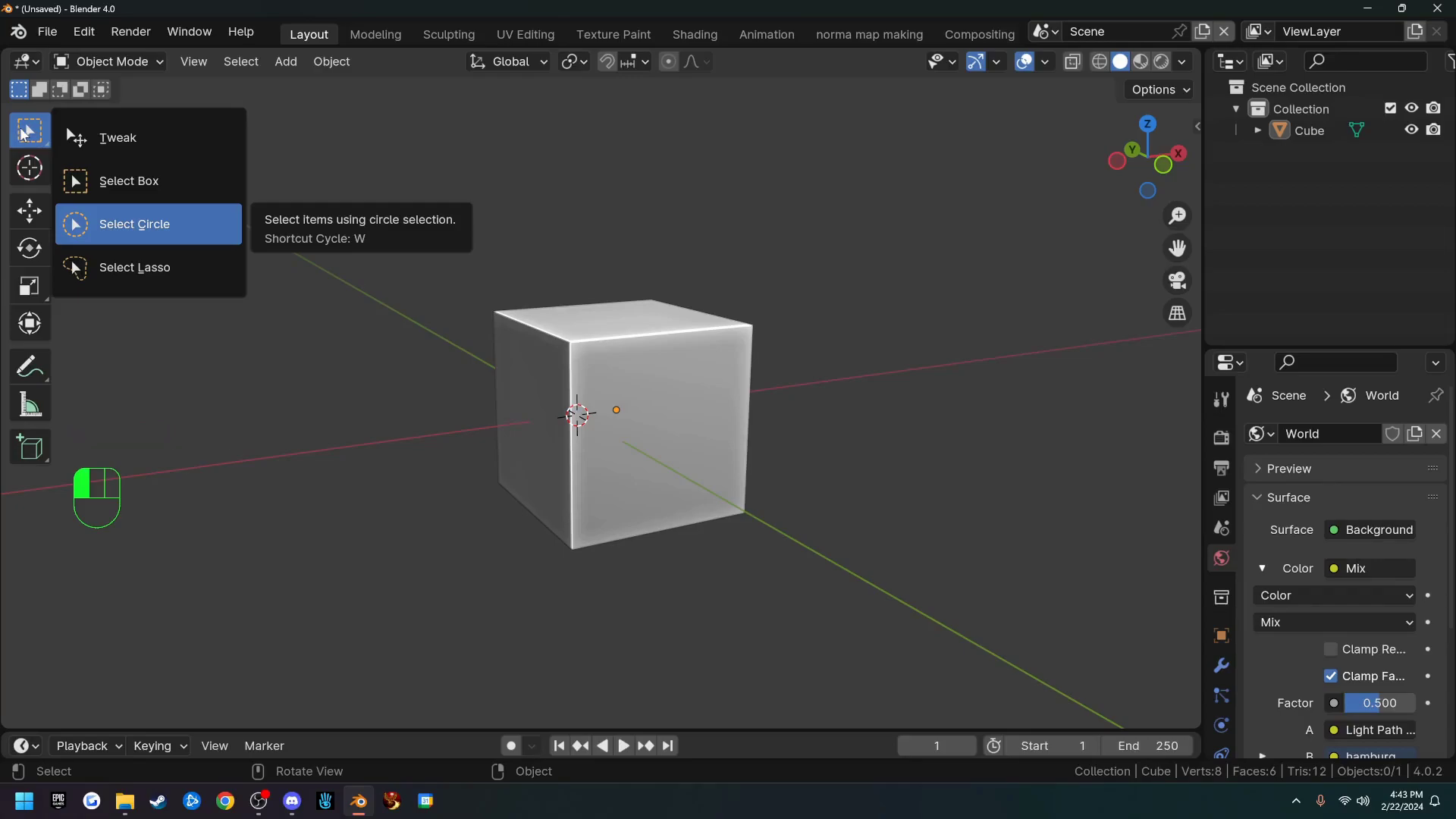
pyautogui.moveTo(27, 133); pyautogui.dragTo(121, 227)
pyautogui.moveTo(28, 130); pyautogui.dragTo(127, 180)
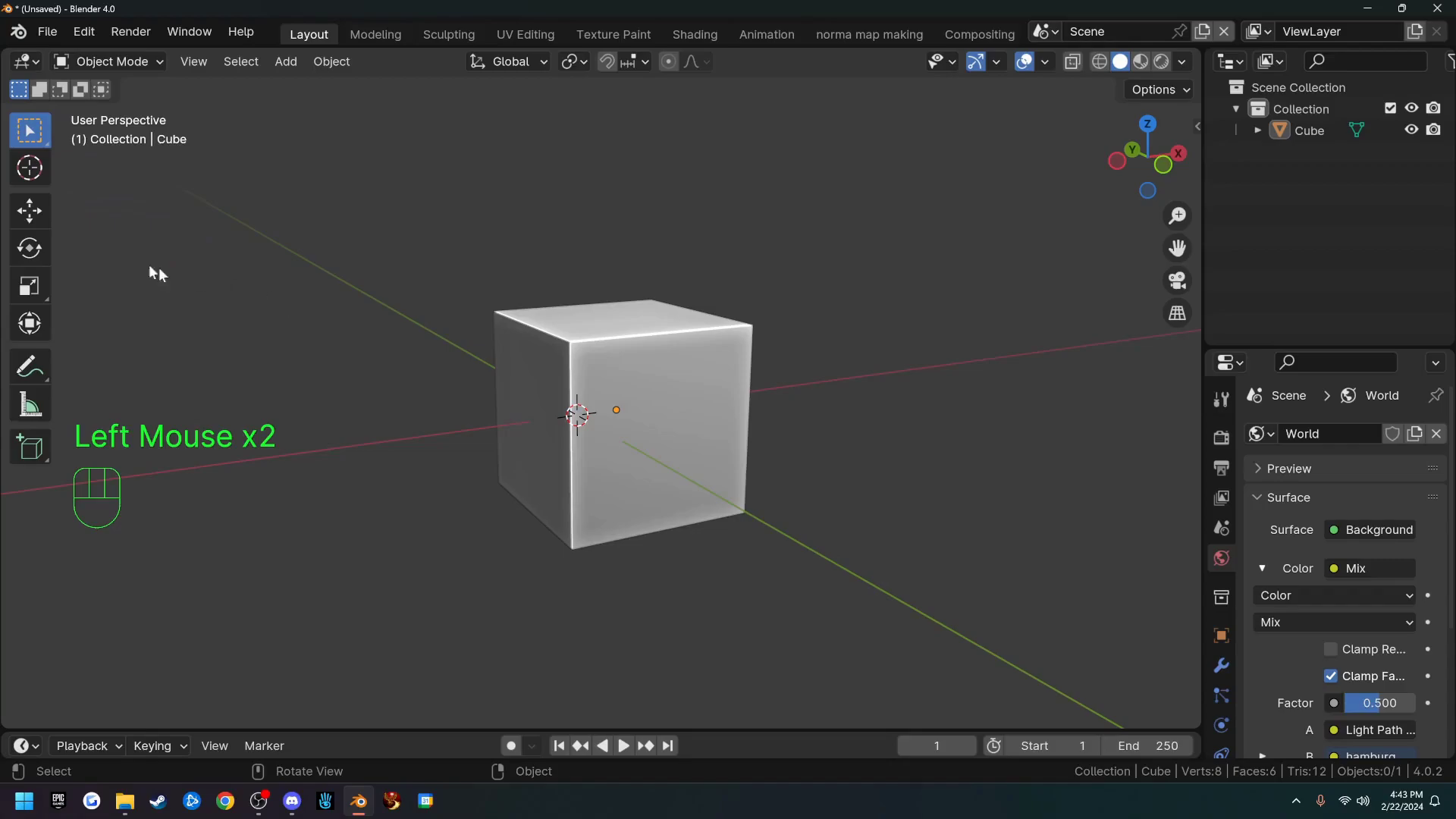
pyautogui.press('w')
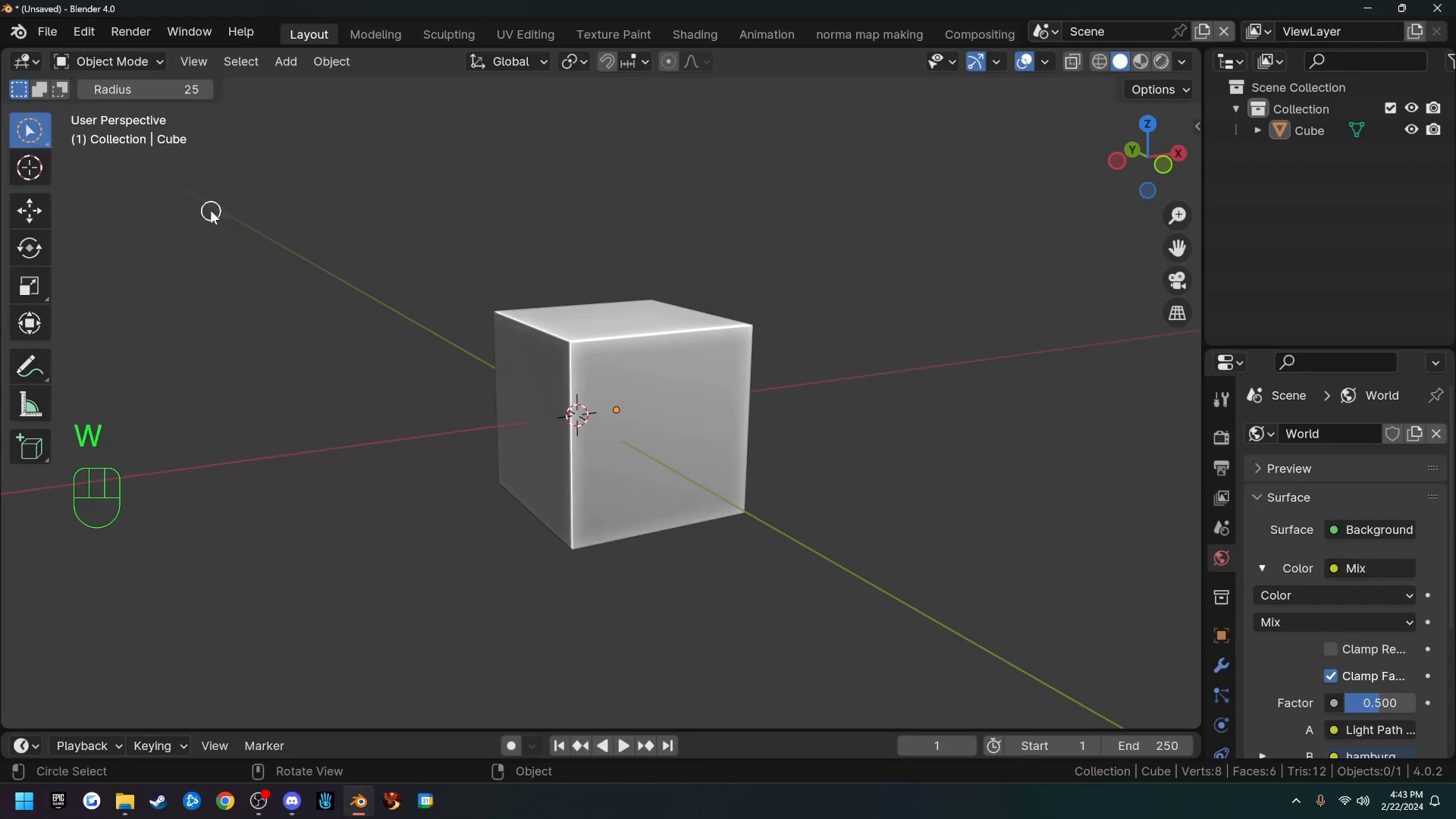
pyautogui.press('w')
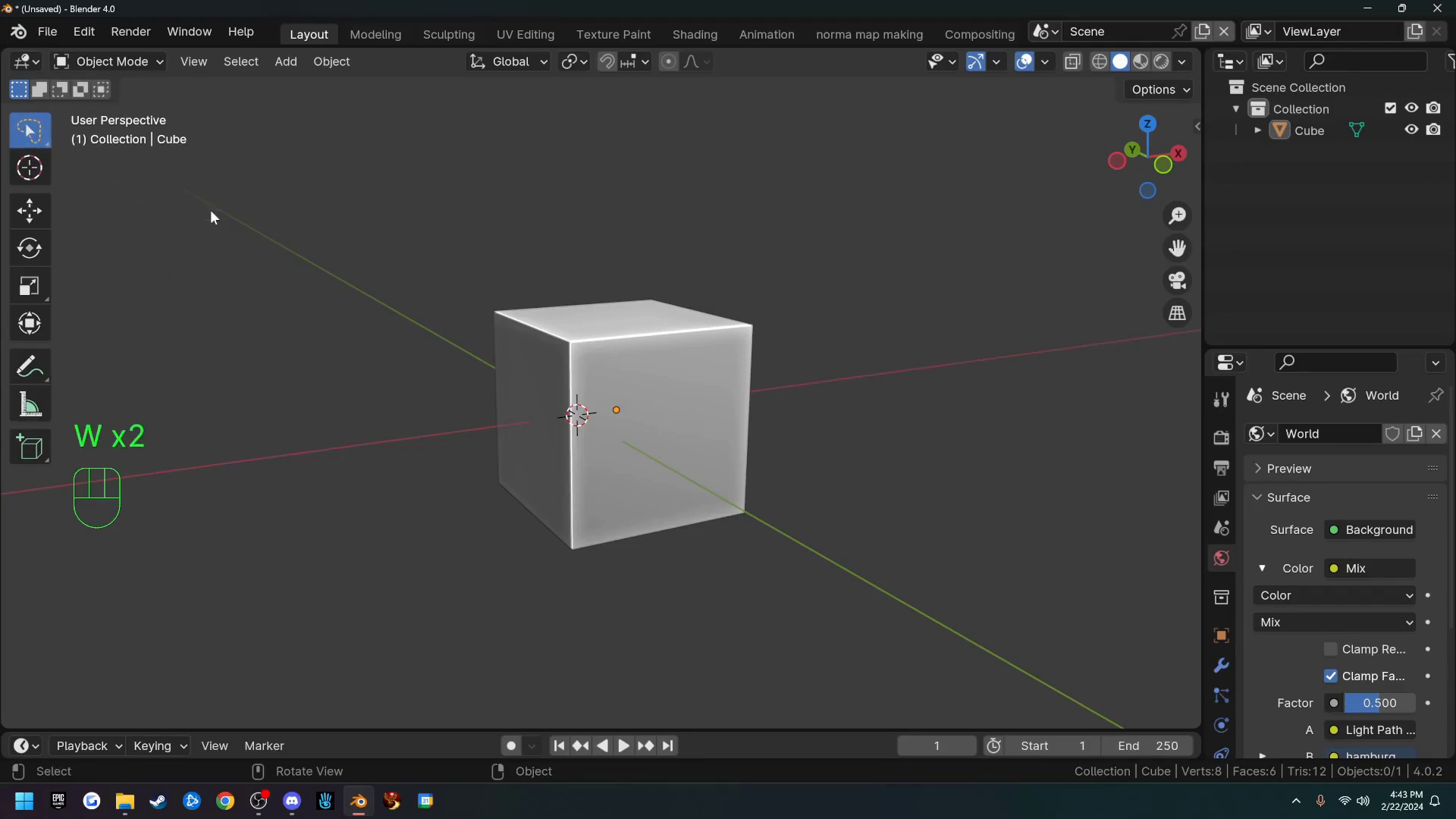
pyautogui.press('w')
pyautogui.press('w')
pyautogui.press('w')
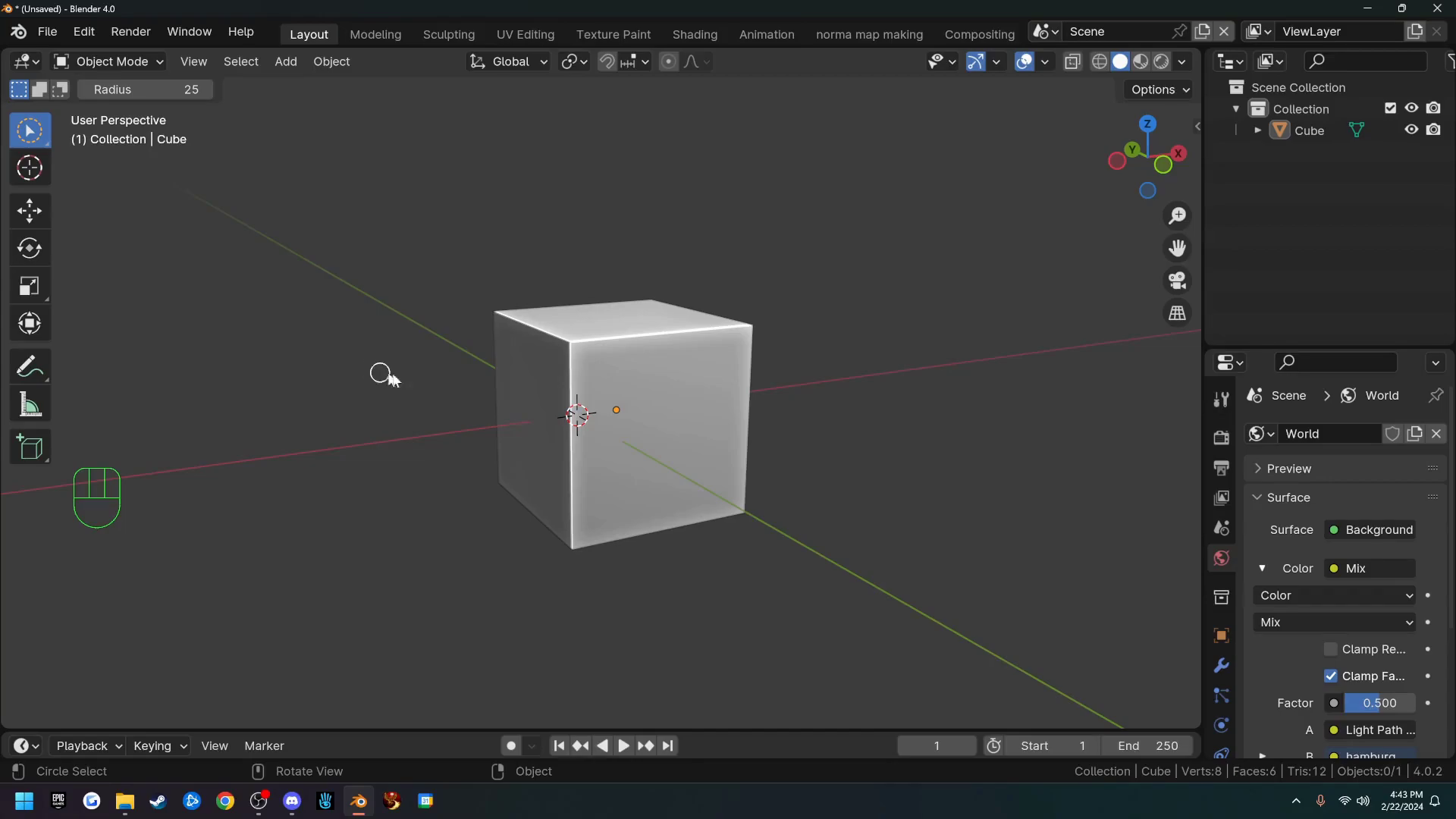
# Step: Select the cube by brushing over its origin with circle selection
pyautogui.moveTo(444, 373); pyautogui.dragTo(443, 389)
pyautogui.scroll(-20, 444, 383)
pyautogui.moveTo(395, 336)
pyautogui.mouseDown()
pyautogui.moveTo(480, 342)
pyautogui.moveTo(630, 393)
pyautogui.moveTo(619, 422)
pyautogui.mouseUp()
pyautogui.press('F7')
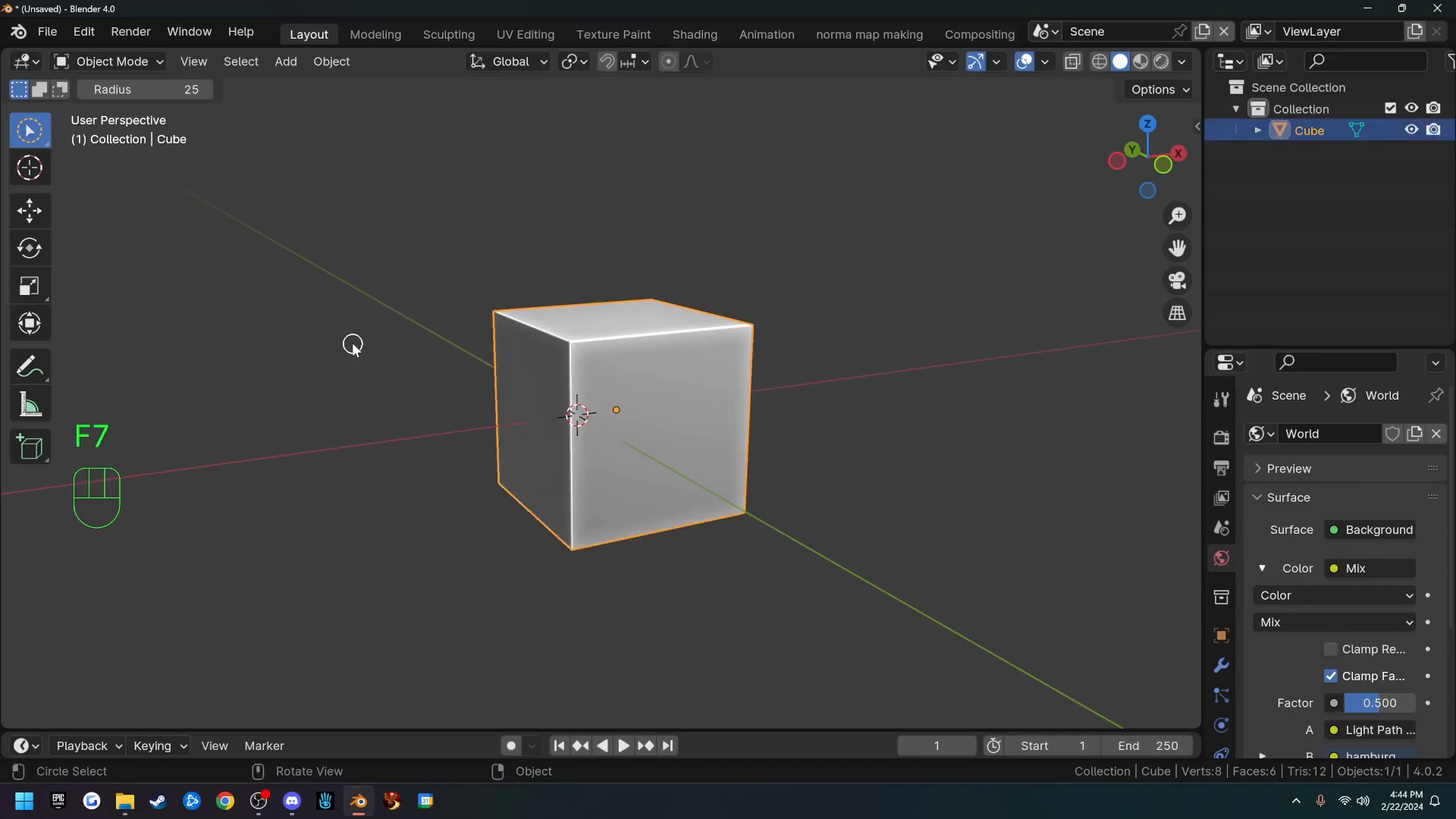
# Step: Switch to Select Lasso and practise deselecting and selecting the cube with freehand loops
pyautogui.press('w')
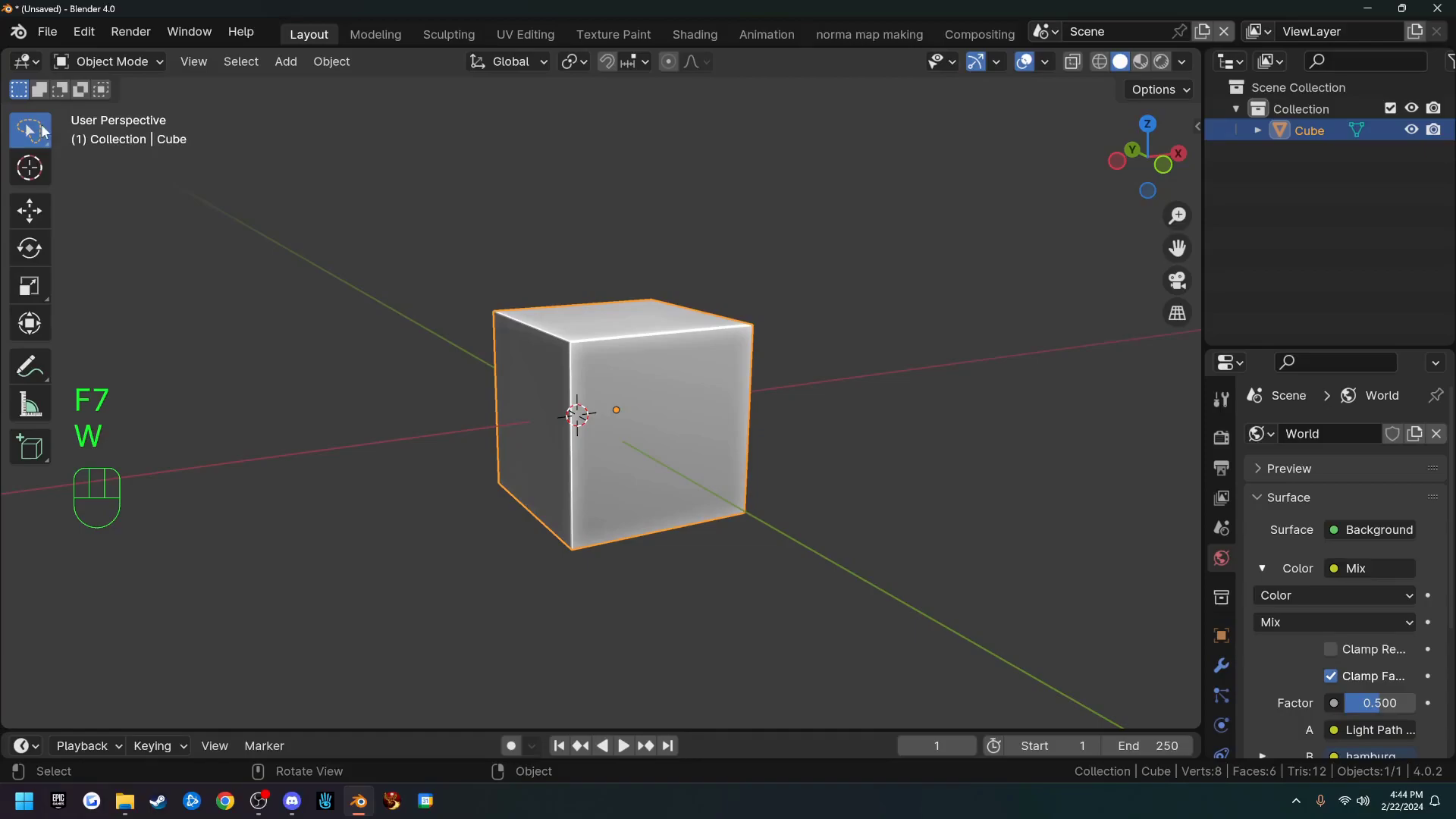
pyautogui.moveTo(312, 255)
pyautogui.mouseDown()
pyautogui.moveTo(351, 227)
pyautogui.moveTo(480, 256)
pyautogui.moveTo(634, 253)
pyautogui.moveTo(645, 414)
pyautogui.moveTo(507, 526)
pyautogui.moveTo(286, 464)
pyautogui.moveTo(330, 363)
pyautogui.moveTo(206, 270)
pyautogui.mouseUp()
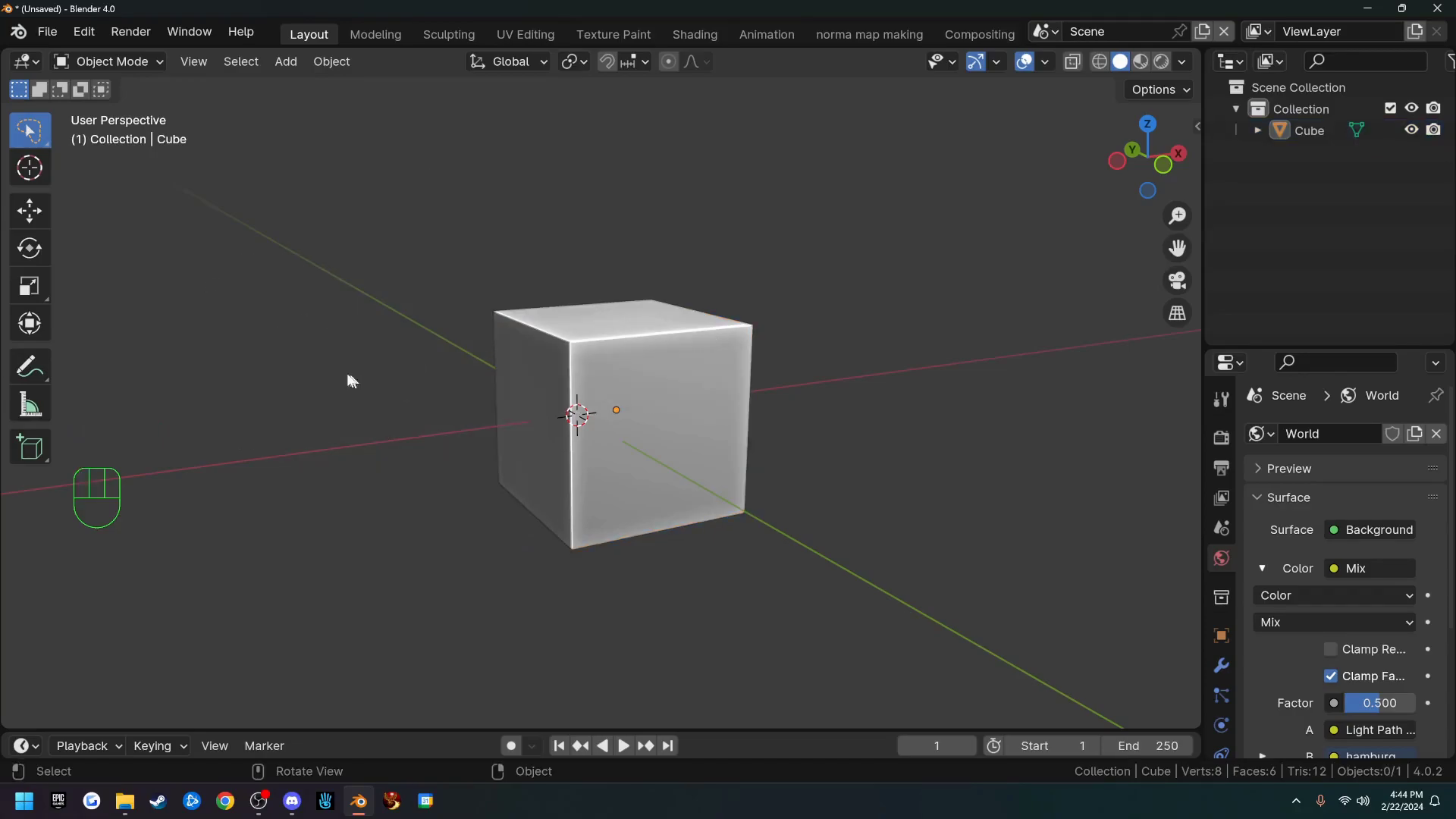
pyautogui.moveTo(358, 220)
pyautogui.mouseDown()
pyautogui.moveTo(594, 425)
pyautogui.moveTo(267, 446)
pyautogui.mouseUp()
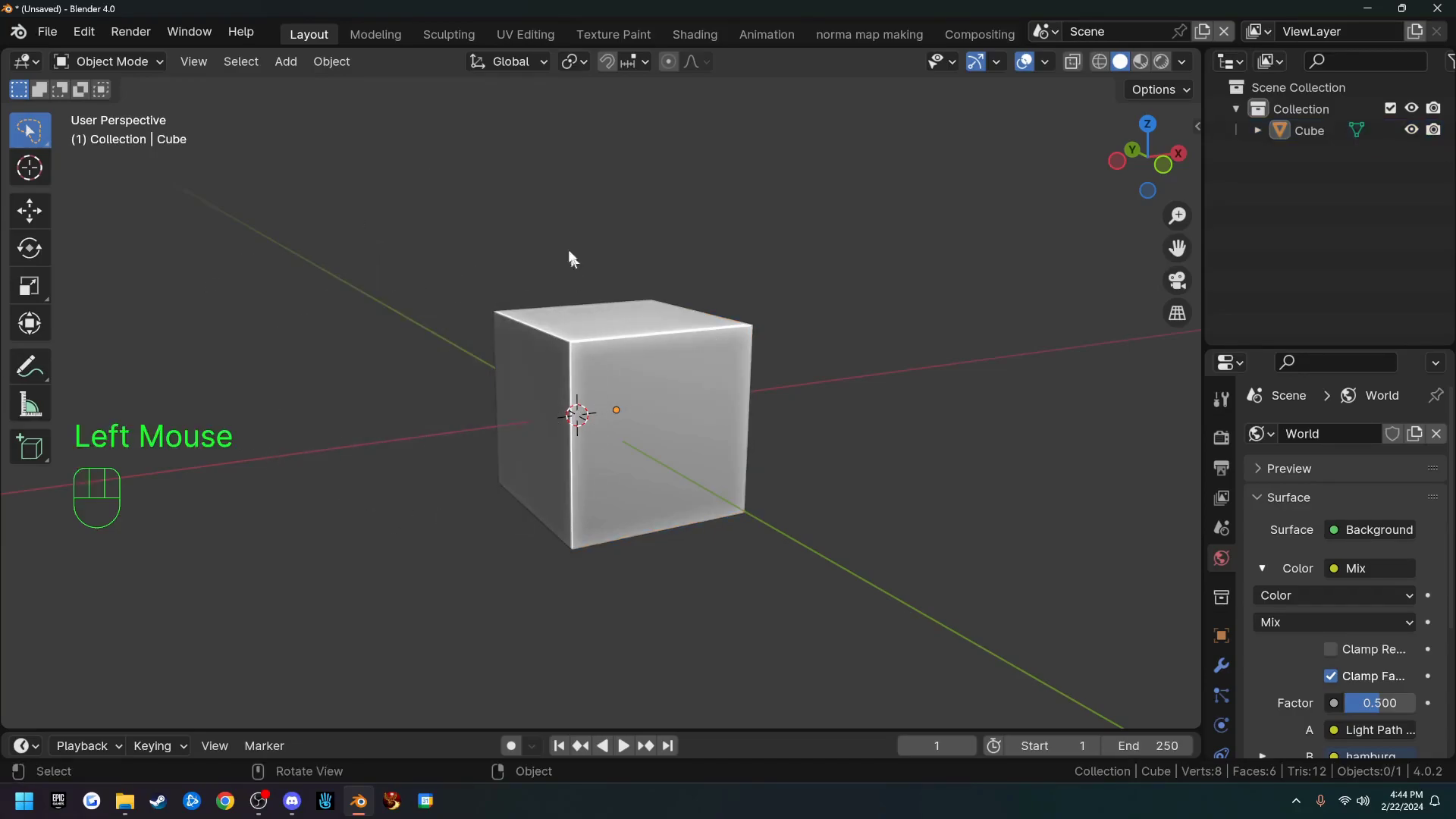
pyautogui.press('F7')
pyautogui.click(29, 132)
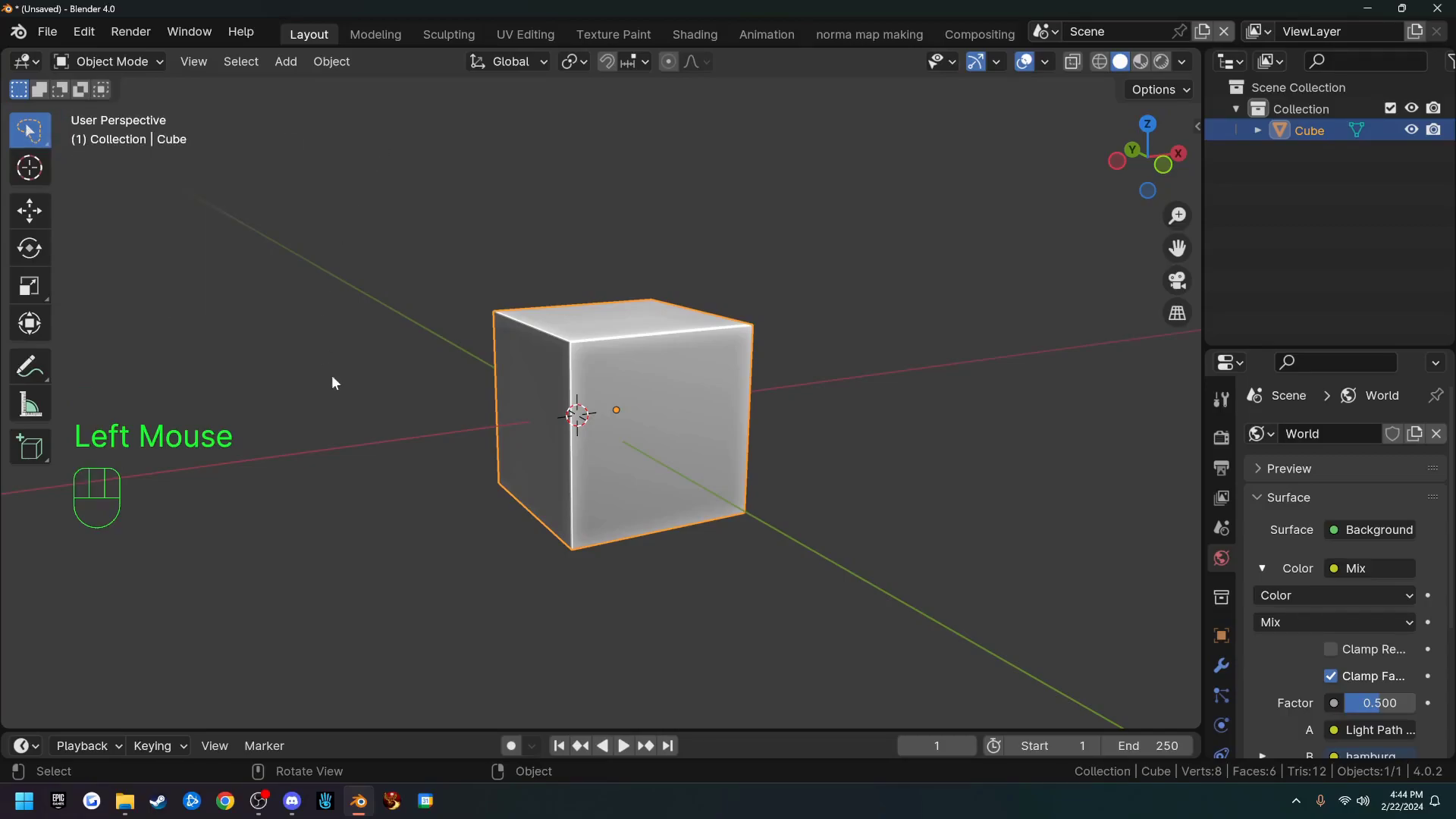
# Step: Switch to the Tweak tool and move the cube around freehand in the viewport
pyautogui.press('w')
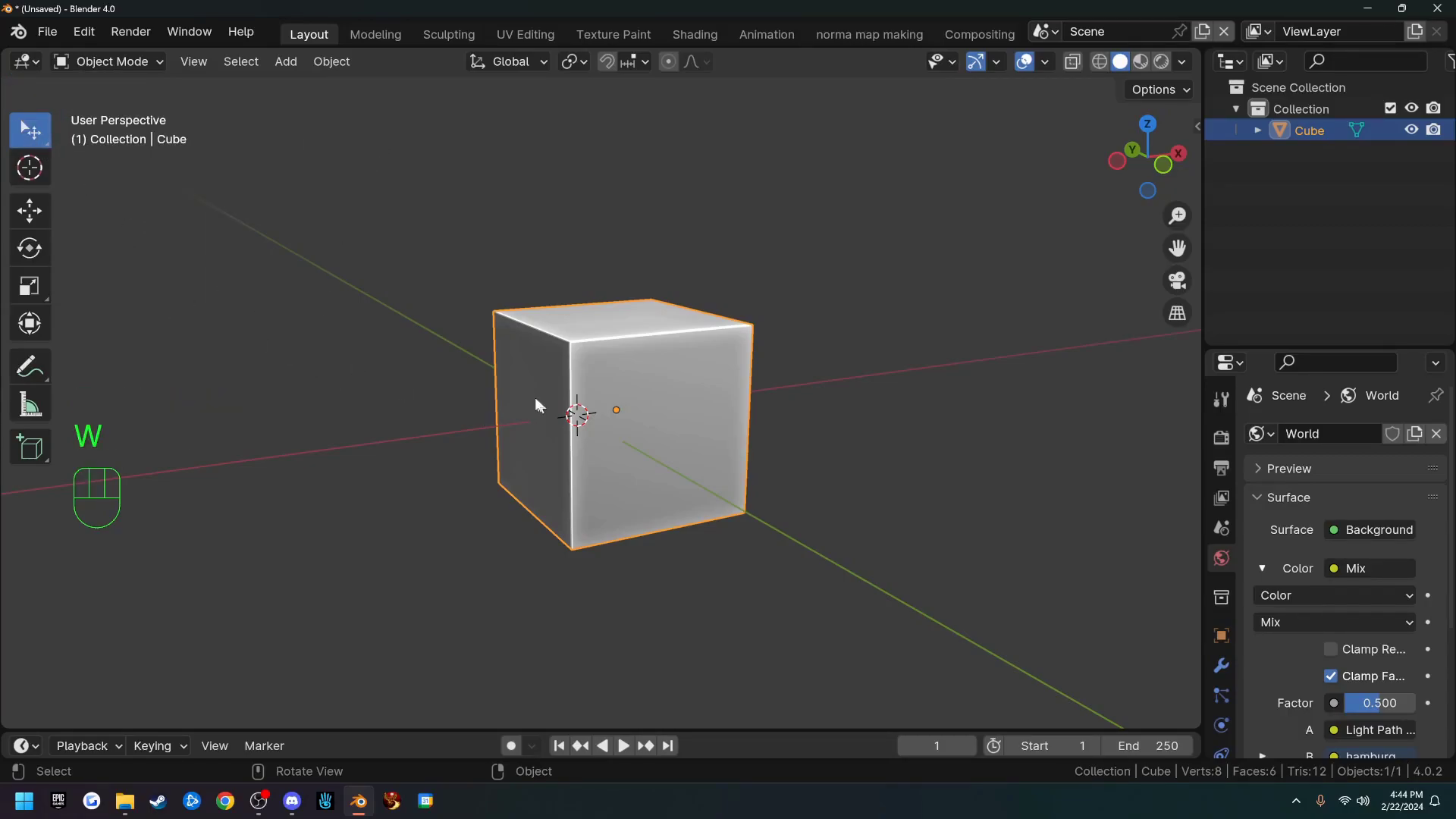
pyautogui.moveTo(501, 355)
pyautogui.mouseDown()
pyautogui.moveTo(420, 381)
pyautogui.moveTo(366, 235)
pyautogui.moveTo(497, 340)
pyautogui.mouseUp()
pyautogui.moveTo(635, 357); pyautogui.dragTo(574, 432)
pyautogui.moveTo(622, 368)
pyautogui.mouseDown()
pyautogui.moveTo(564, 442)
pyautogui.moveTo(618, 424)
pyautogui.moveTo(682, 308)
pyautogui.moveTo(599, 409)
pyautogui.moveTo(610, 370)
pyautogui.moveTo(776, 471)
pyautogui.moveTo(569, 373)
pyautogui.moveTo(758, 347)
pyautogui.moveTo(514, 346)
pyautogui.mouseUp()
pyautogui.click(762, 367)
pyautogui.moveTo(556, 285); pyautogui.dragTo(643, 436)
pyautogui.moveTo(539, 416); pyautogui.dragTo(600, 347)
pyautogui.moveTo(633, 425); pyautogui.dragTo(531, 365)
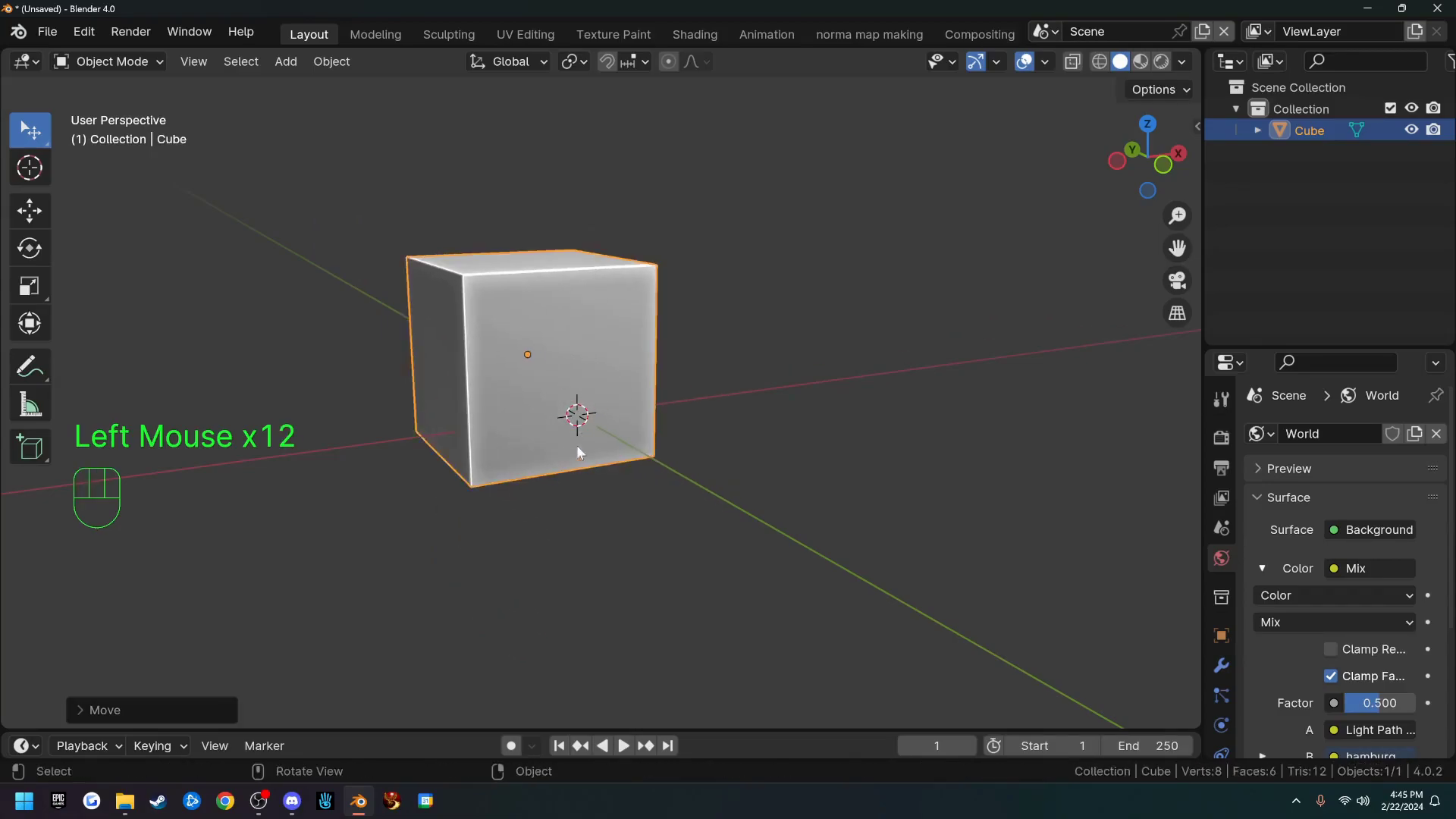
pyautogui.moveTo(578, 457); pyautogui.dragTo(599, 522)
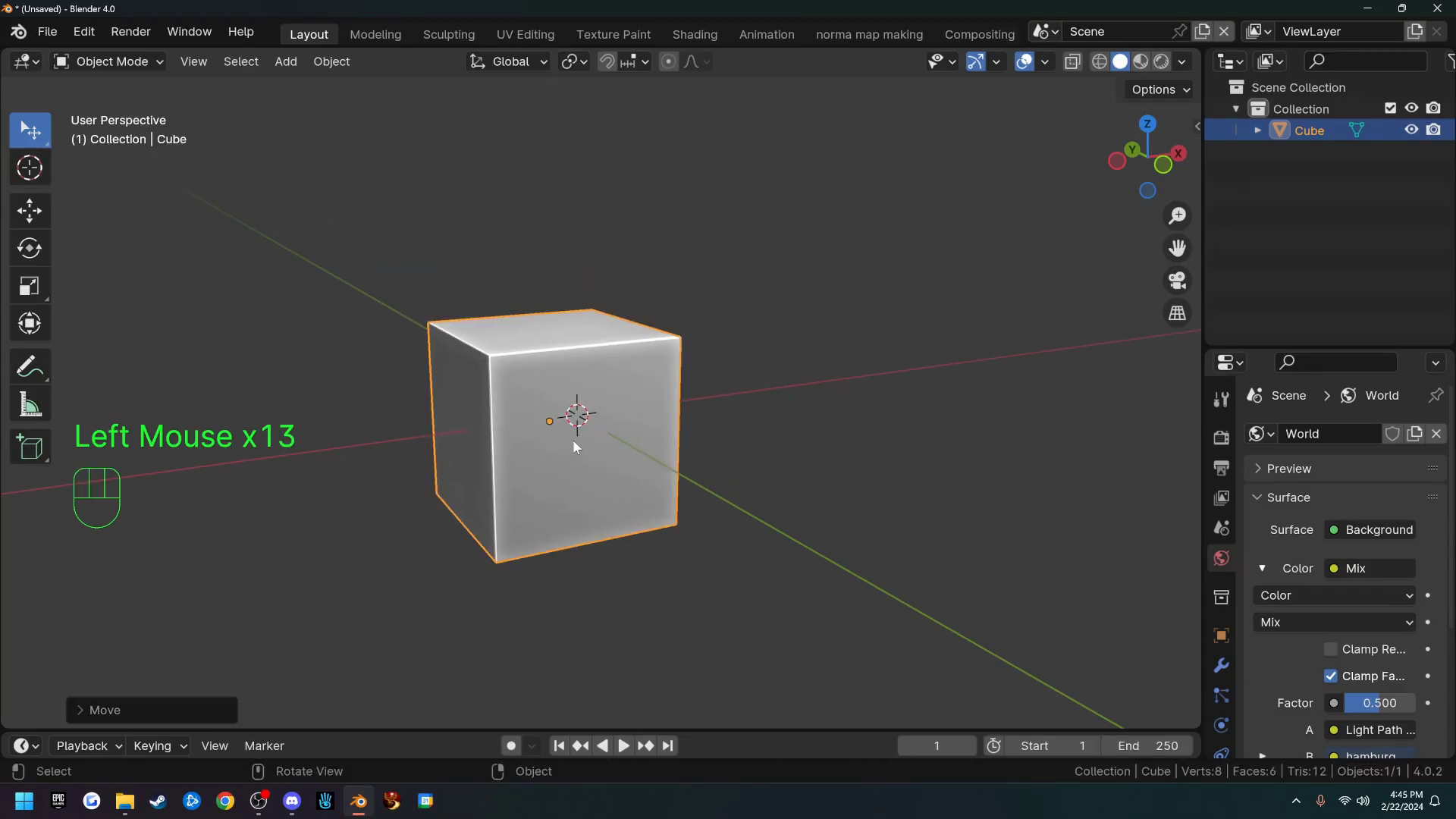
# Step: Clear the cube's rotation and location so it sits at the world origin
pyautogui.press('alt')
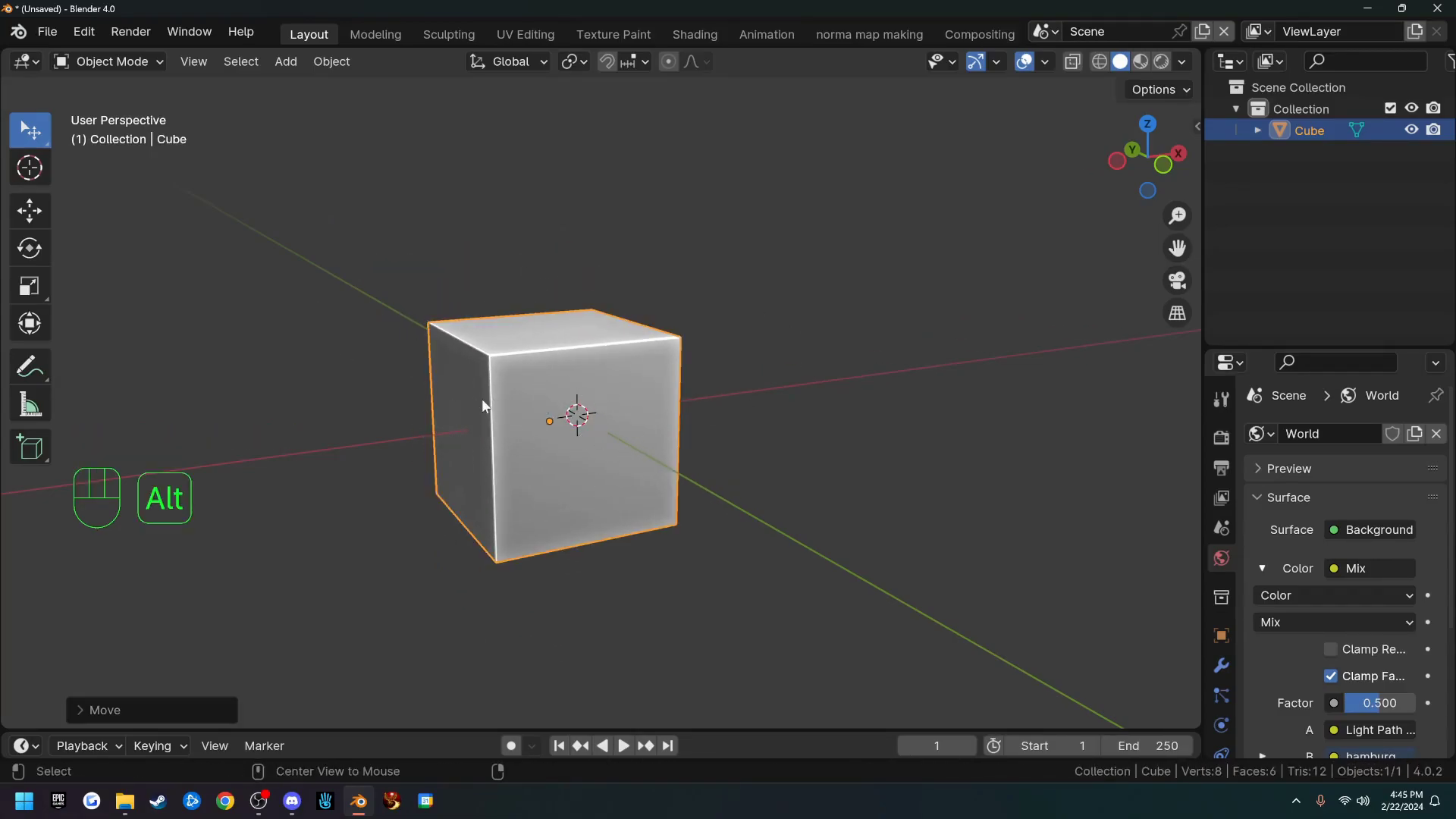
pyautogui.hotkey('alt', 'r')
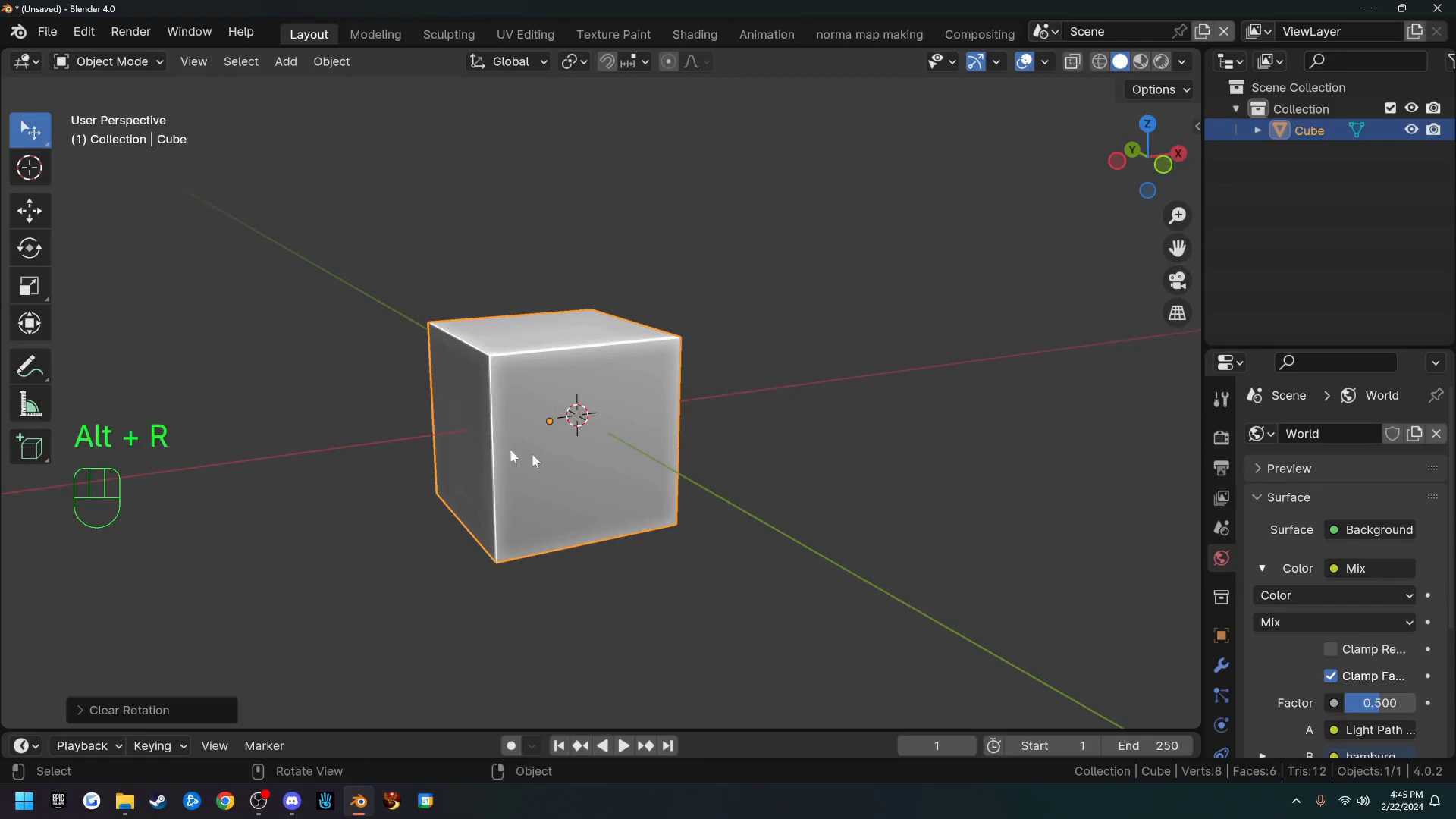
pyautogui.hotkey('alt', 'r')
pyautogui.hotkey('alt', 'e')
pyautogui.hotkey('alt', 'e')
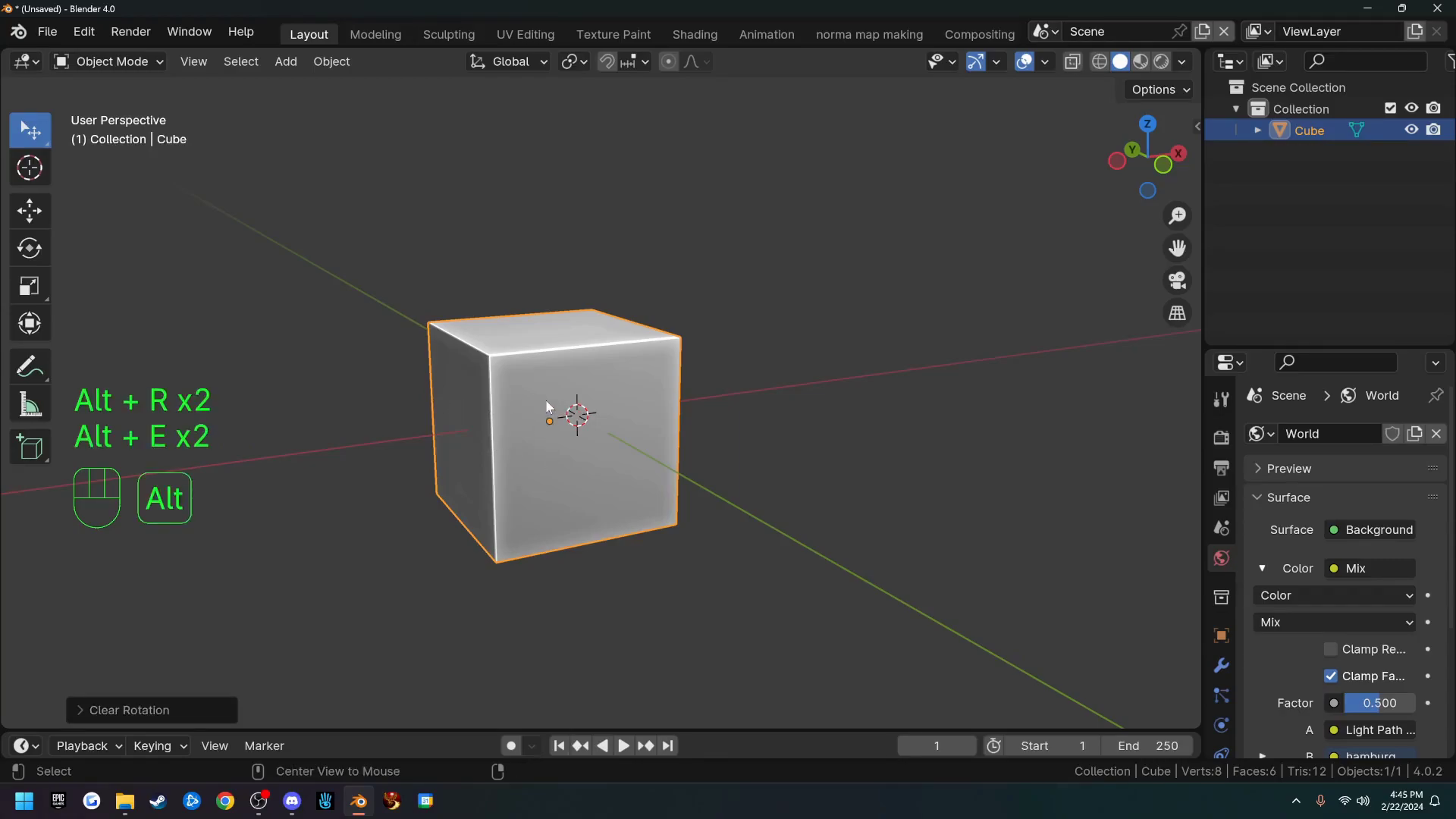
pyautogui.hotkey('alt', 'r')
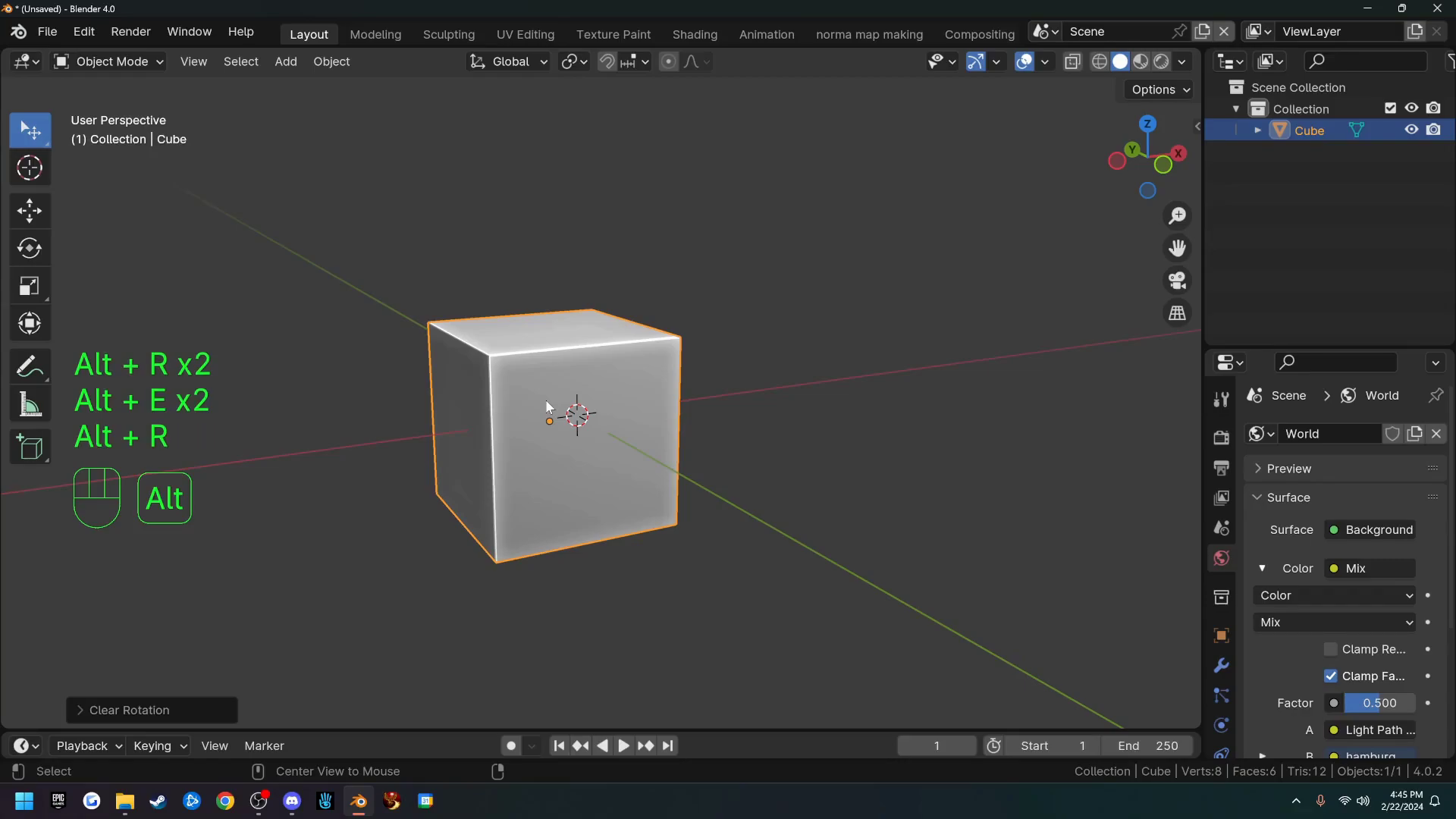
pyautogui.hotkey('alt', 'g')
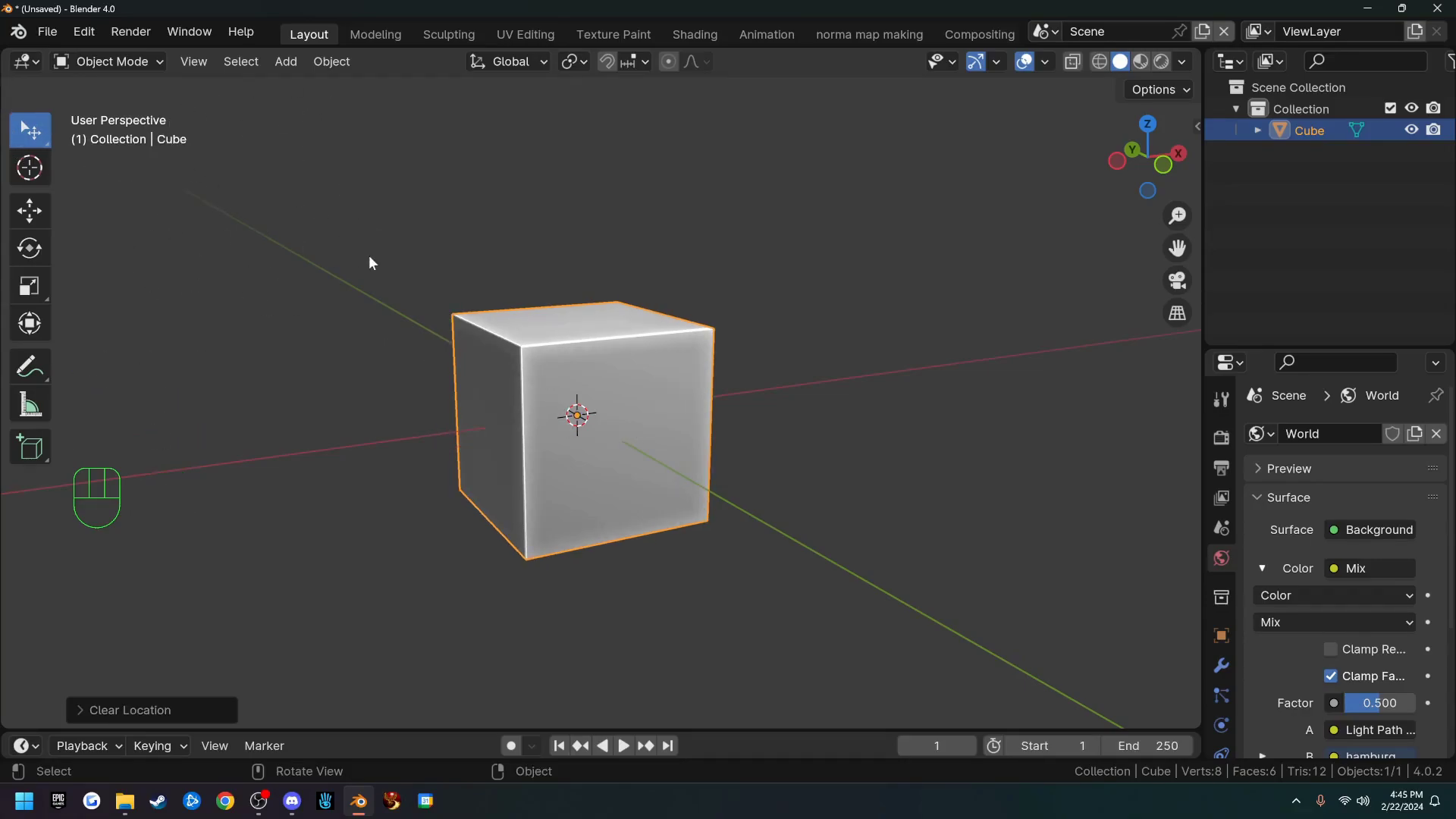
# Step: Activate the 3D Cursor tool and place the cursor in empty space away from the cube, above the red X axis line
pyautogui.press('F7')
pyautogui.scroll(-1, 636, 387)
pyautogui.scroll(-1, 635, 387)
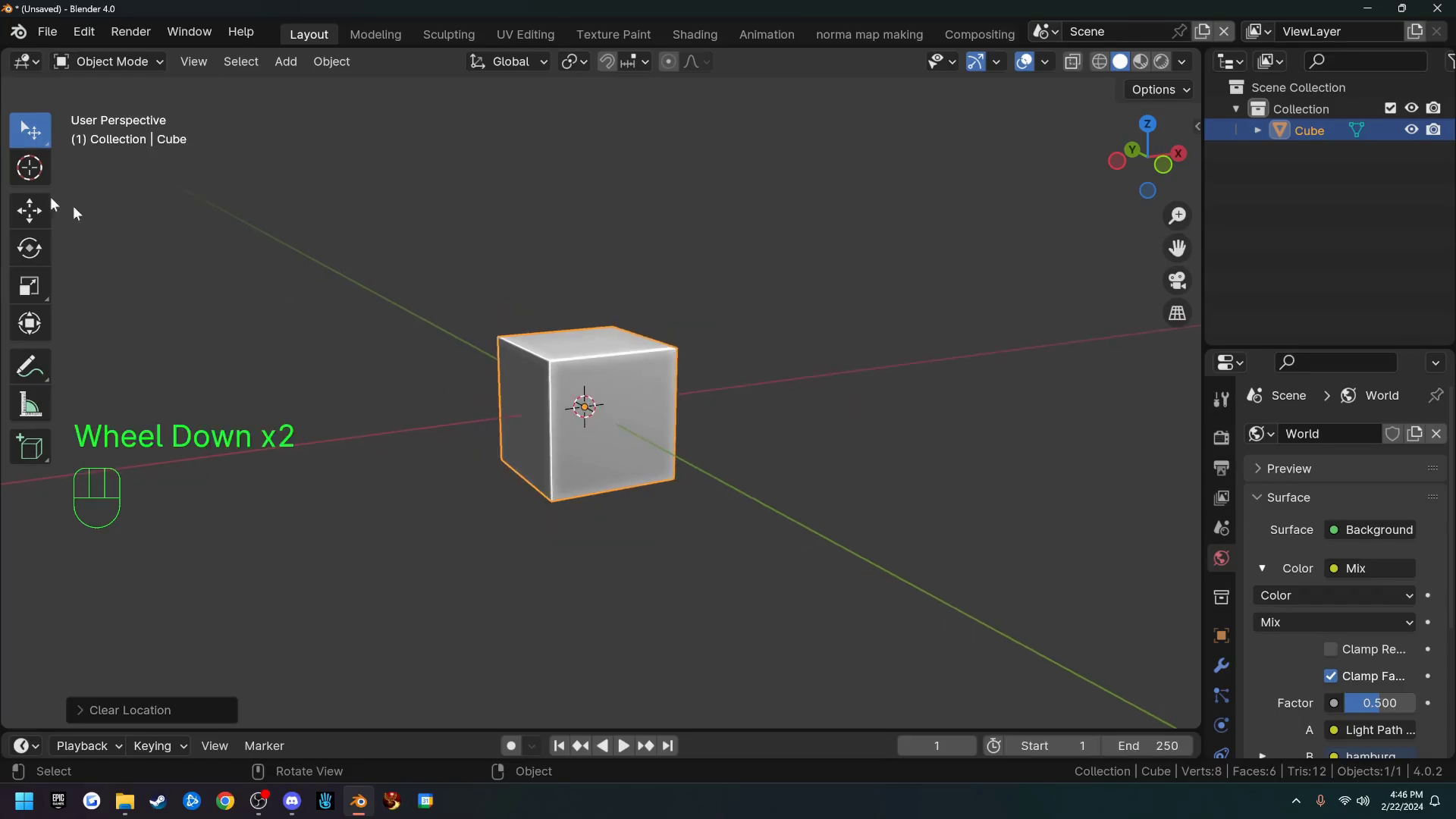
pyautogui.click(39, 169)
pyautogui.moveTo(578, 383); pyautogui.dragTo(885, 272)
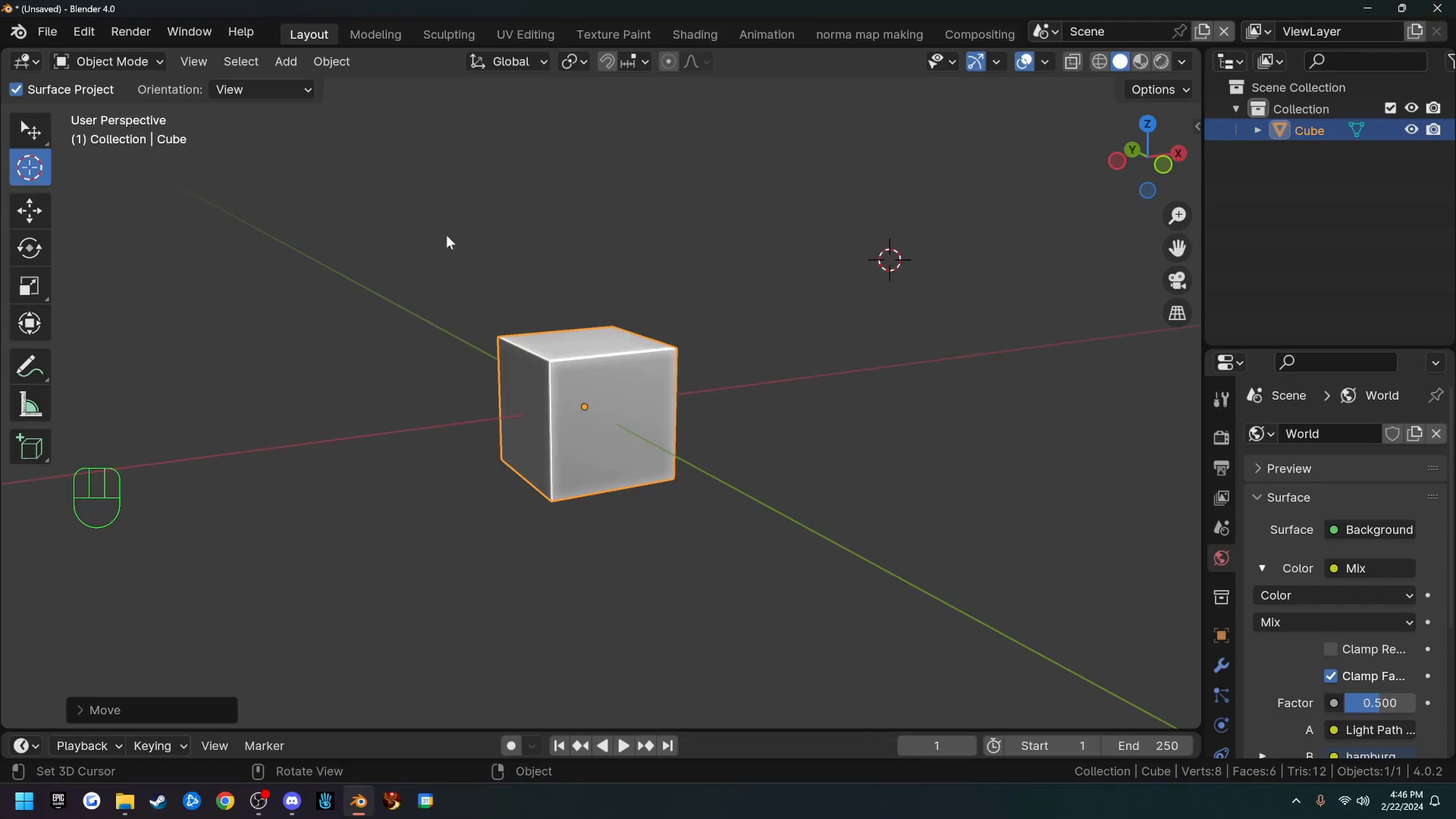
# Step: Add a second cube at the 3D cursor, and reset the cursor to the world origin with all objects framed
pyautogui.hotkey('shift', 'a')
pyautogui.moveTo(448, 236)
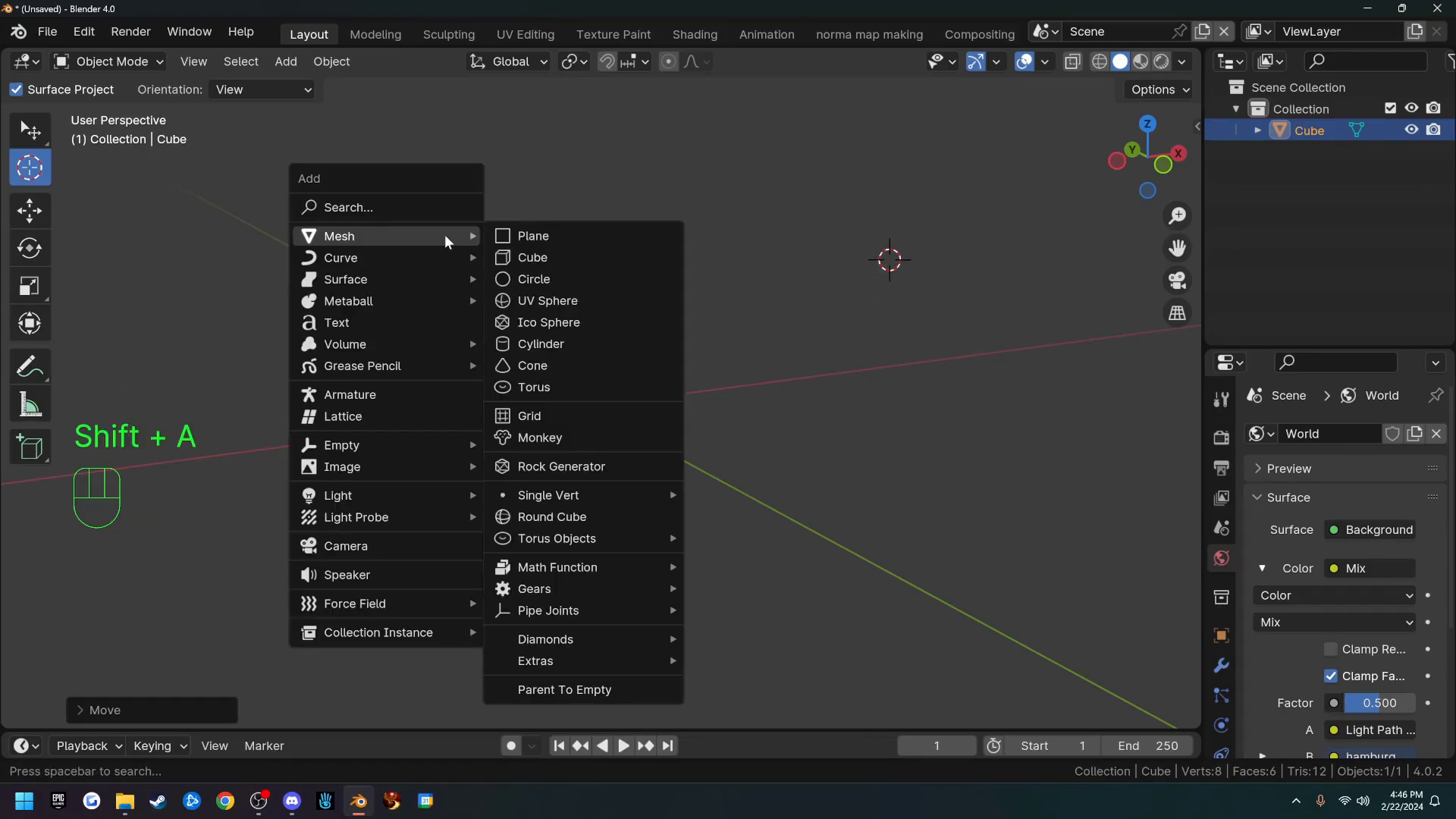
pyautogui.click(572, 258)
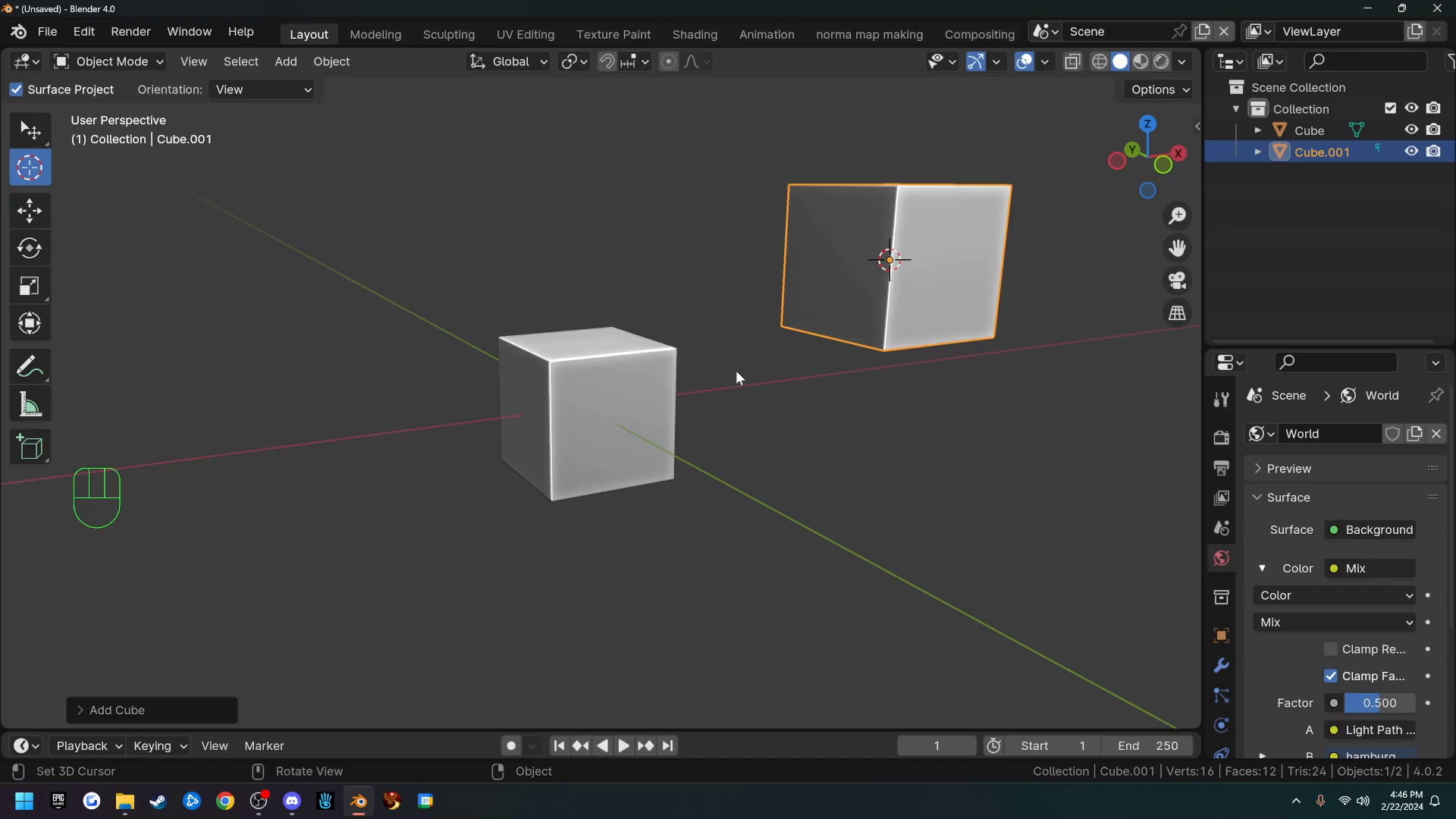
pyautogui.hotkey('shift', 'c')
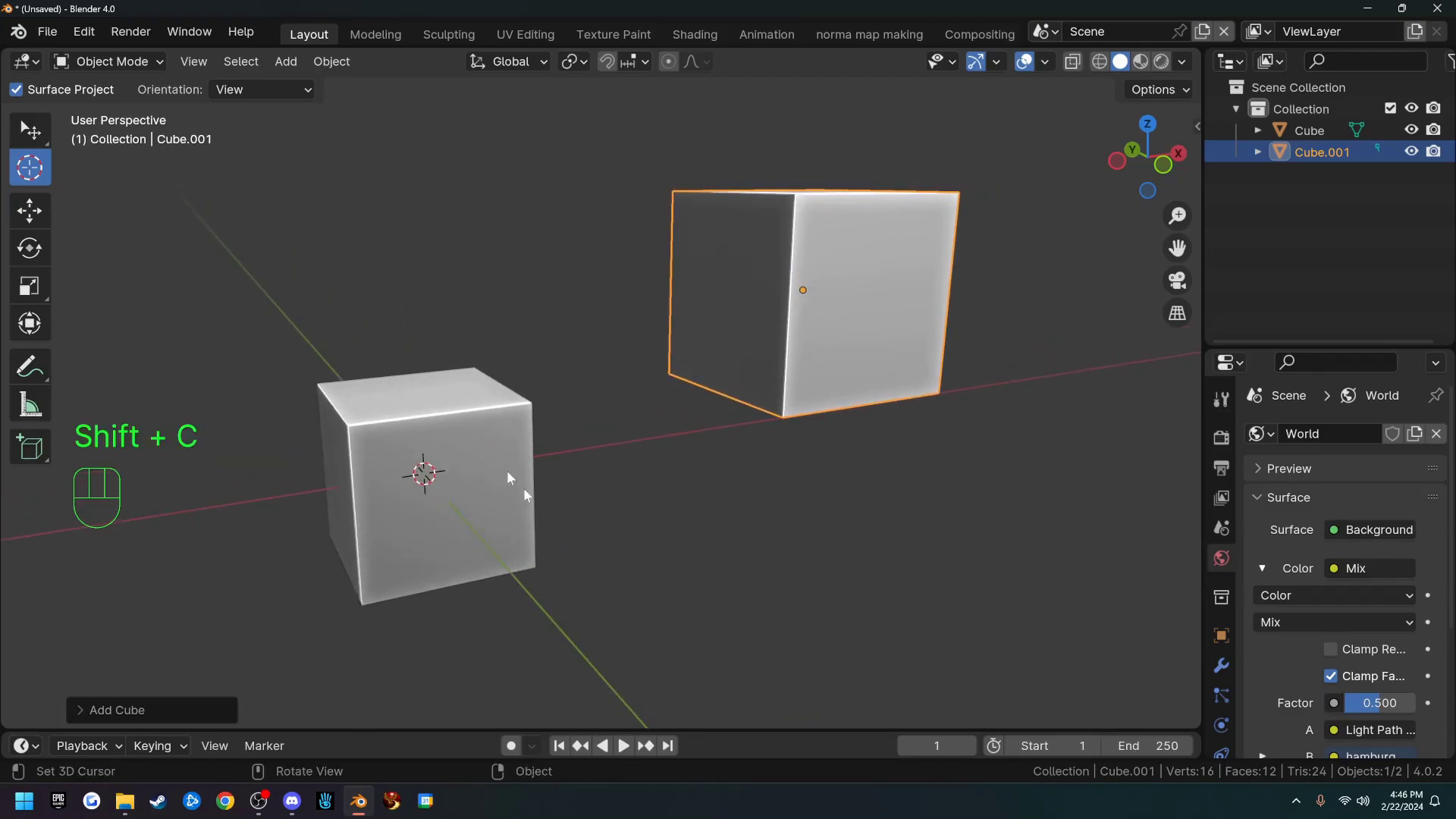
# Step: Delete the second cube, leaving only the cube at the world origin
pyautogui.keyDown('shift'); pyautogui.moveTo(426, 485); pyautogui.dragTo(716, 402, button='middle'); pyautogui.keyUp('shift')
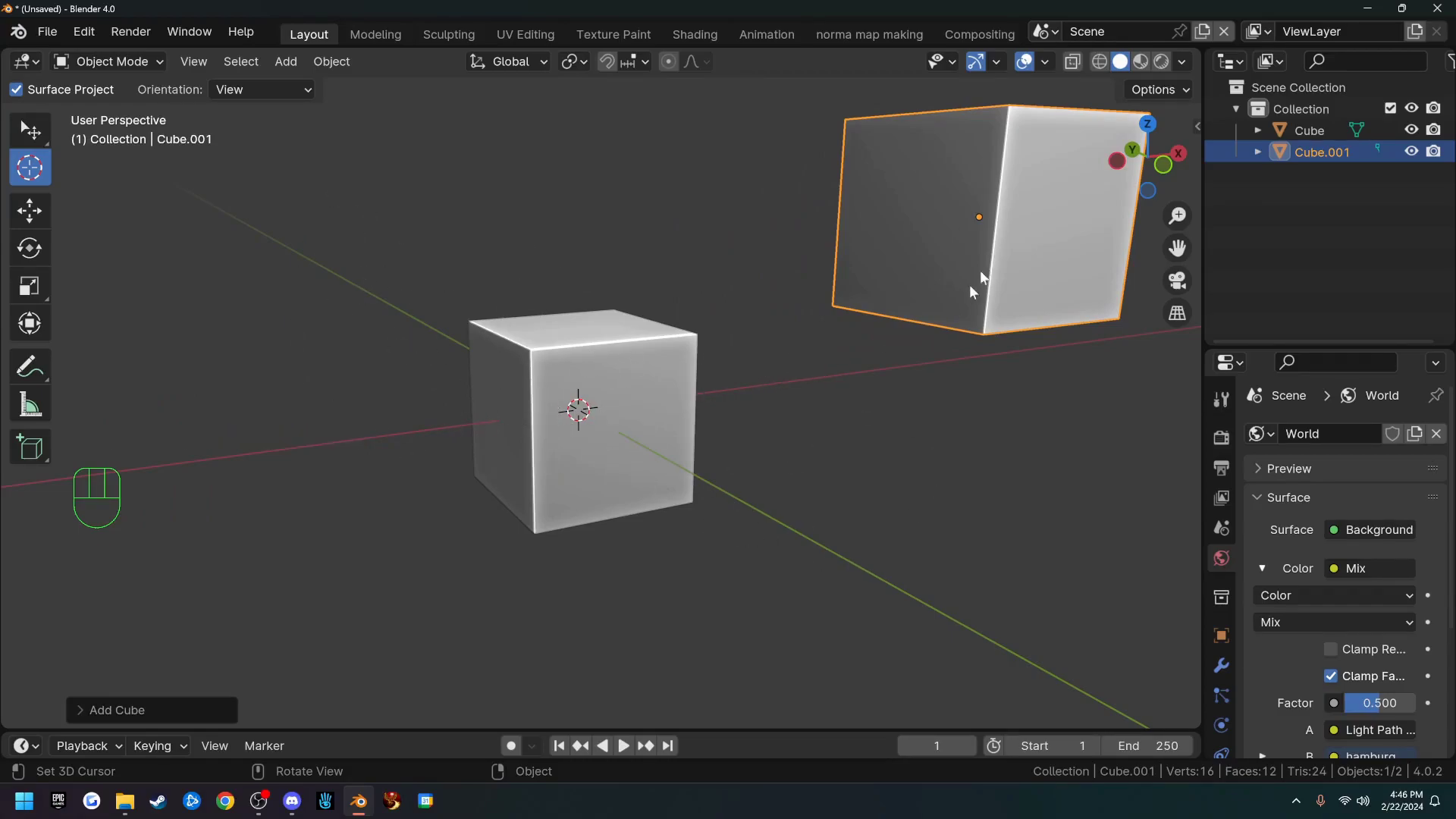
pyautogui.scroll(-2, 790, 307)
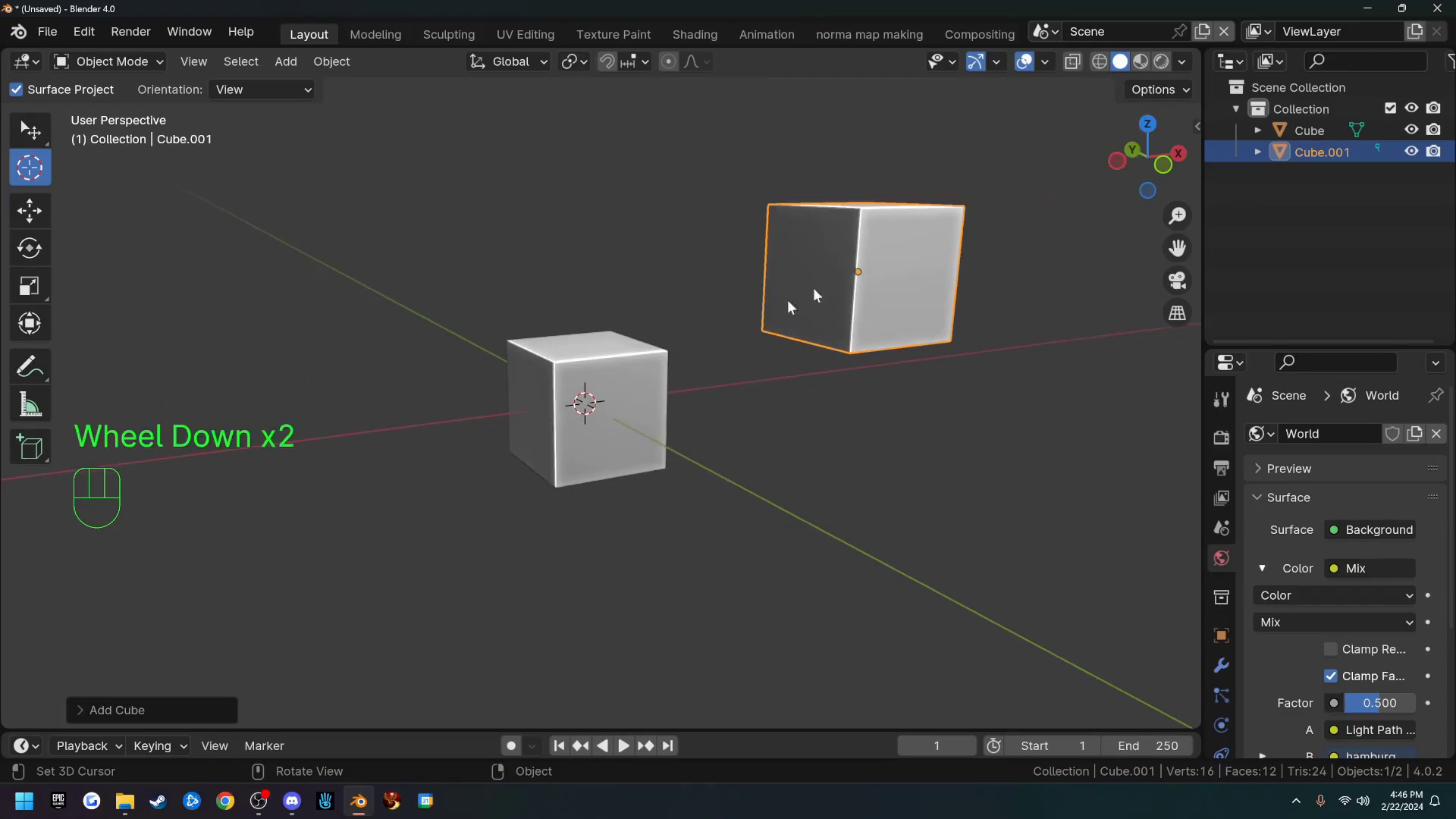
pyautogui.click(864, 238)
pyautogui.press('x')
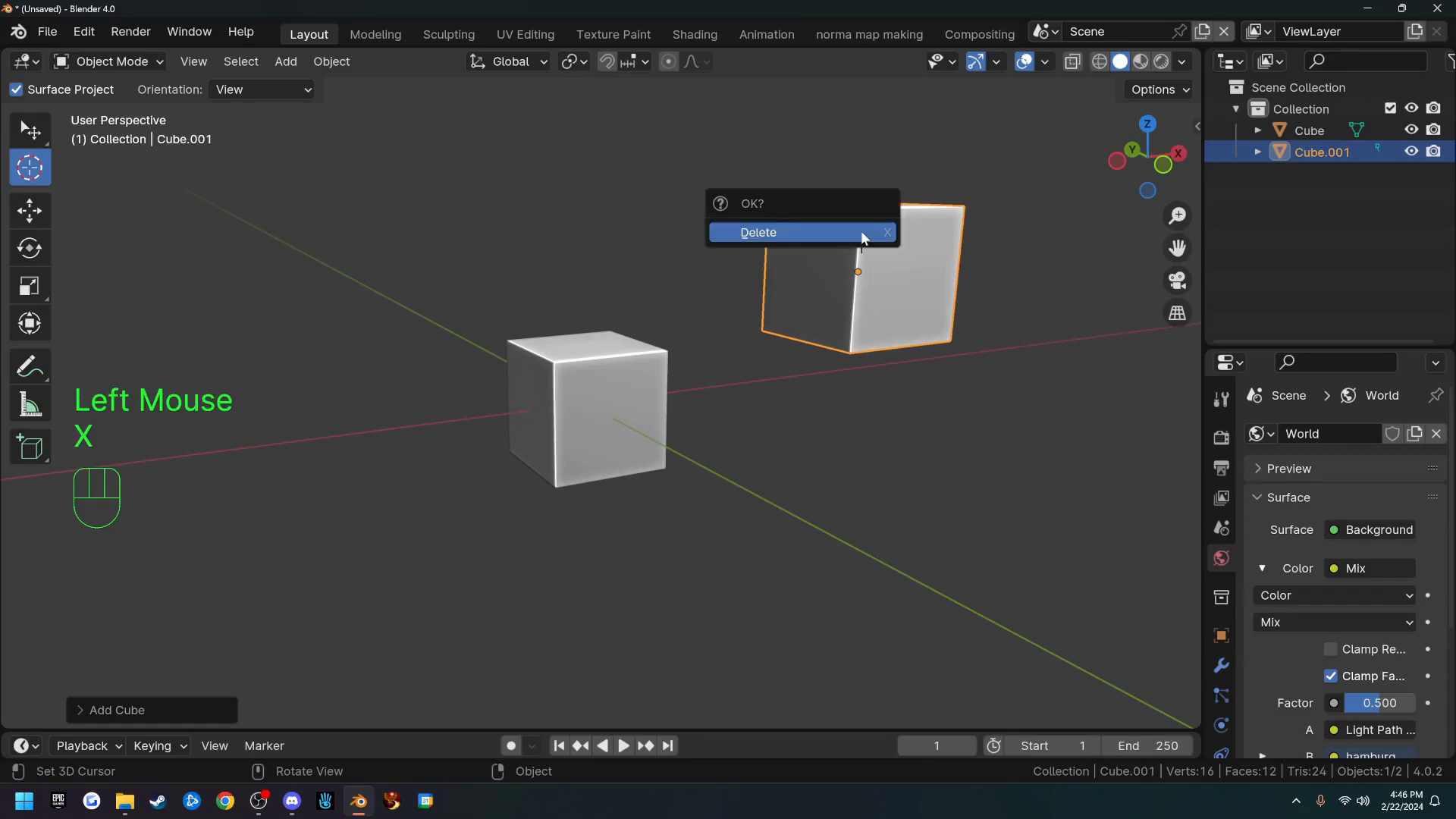
pyautogui.click(861, 231)
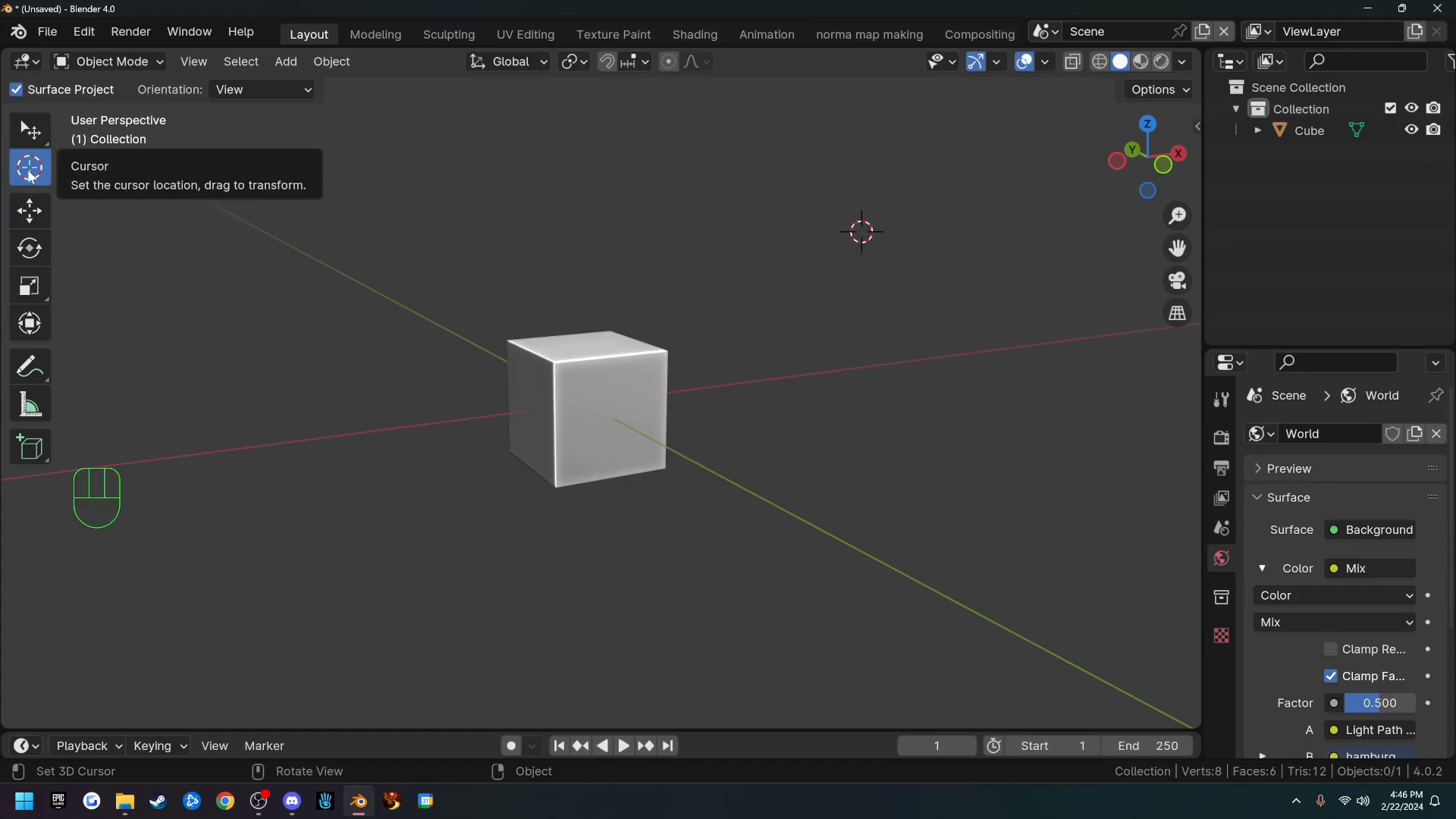
# Step: Reset the 3D cursor to the world origin and switch back to the Tweak selection tool
pyautogui.hotkey('shift', 'c')
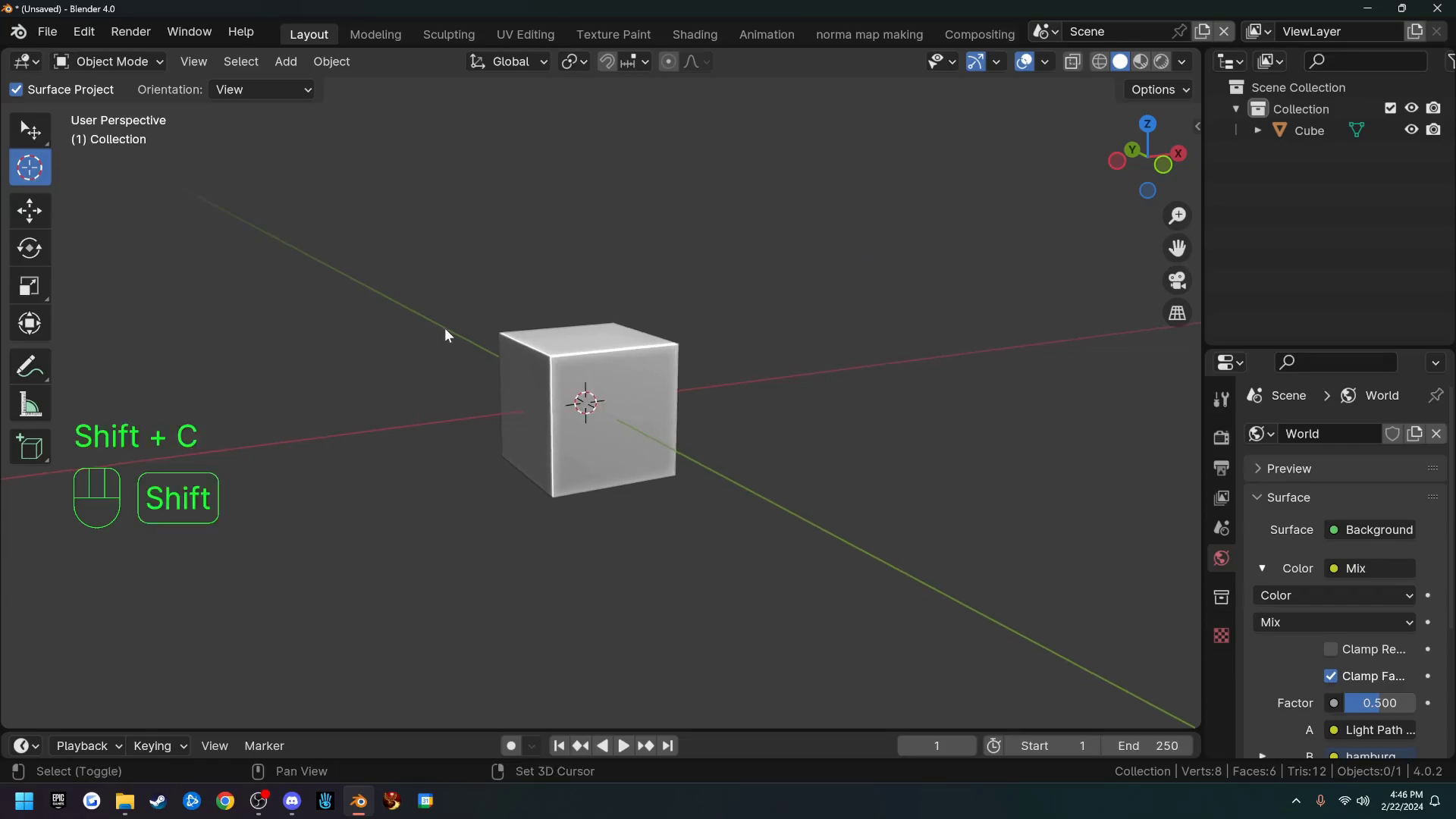
pyautogui.scroll(-4, 446, 333)
pyautogui.moveTo(475, 283); pyautogui.dragTo(436, 311, button='middle')
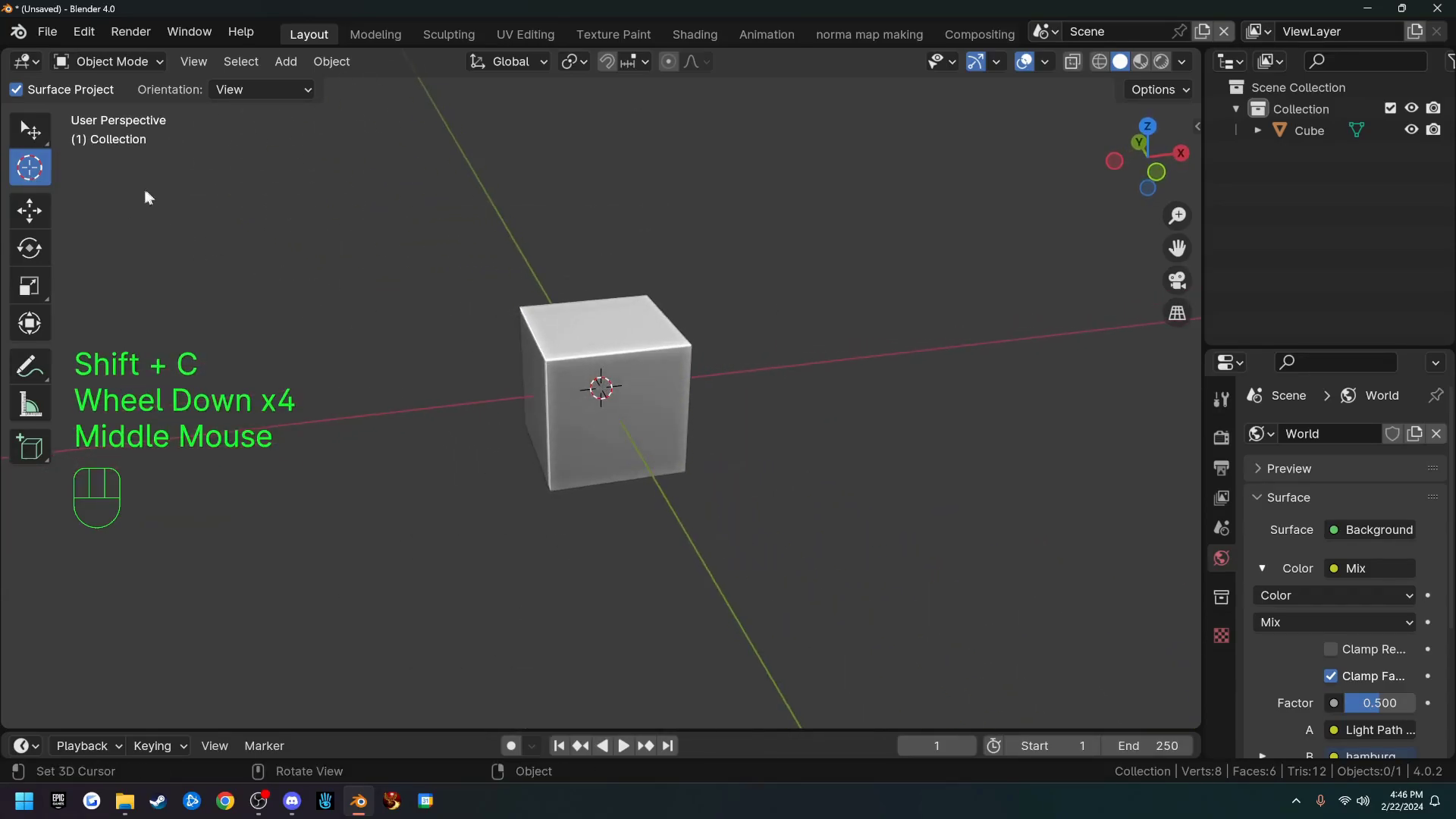
pyautogui.click(34, 134)
pyautogui.click(33, 136)
pyautogui.moveTo(34, 137); pyautogui.dragTo(102, 185)
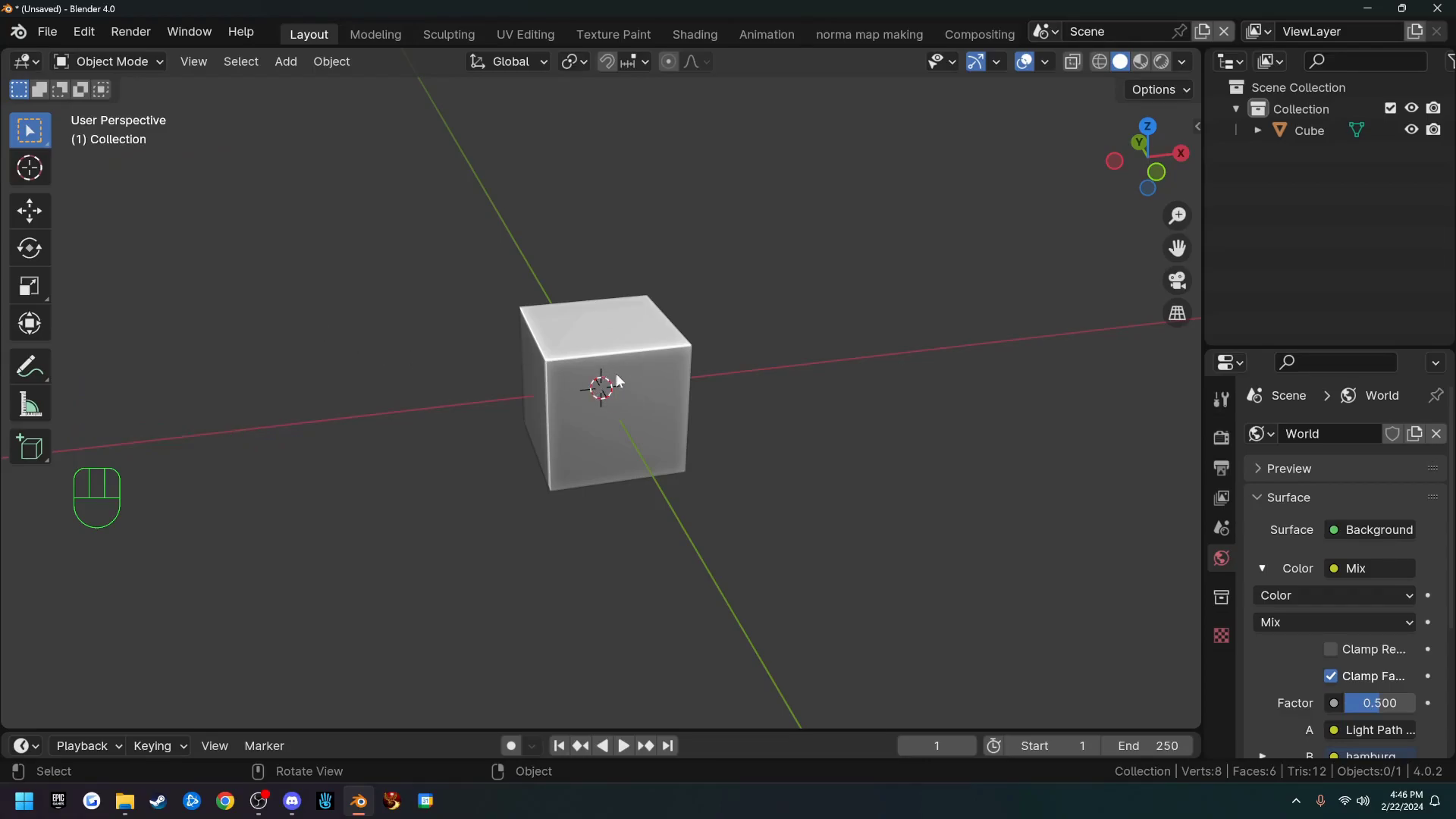
# Step: Place the 3D cursor at several points around the cube without leaving the Tweak tool
pyautogui.press('shift')
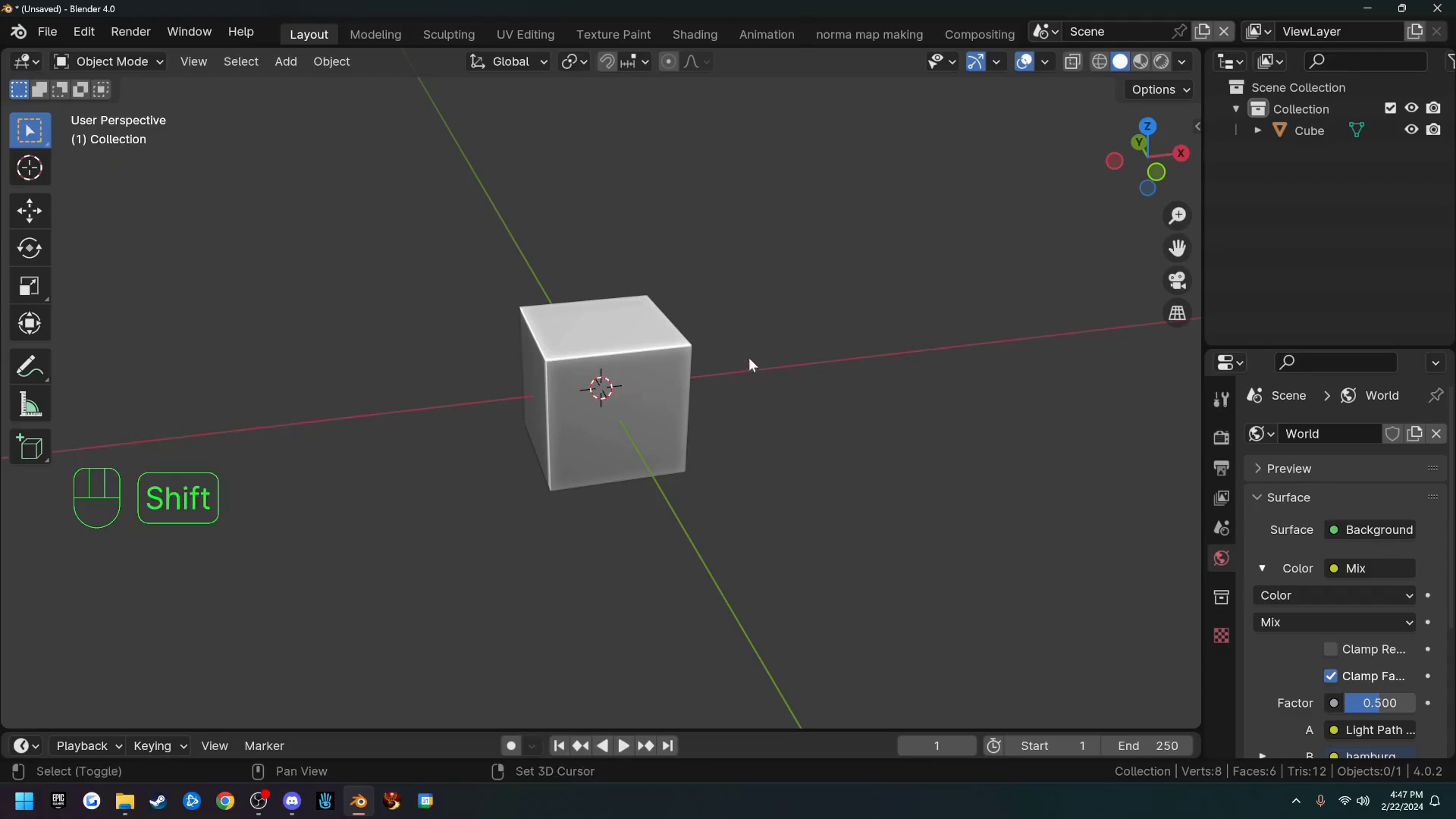
pyautogui.keyDown('shift'); pyautogui.rightClick(776, 319); pyautogui.keyUp('shift')
pyautogui.keyDown('shift'); pyautogui.rightClick(599, 173); pyautogui.keyUp('shift')
pyautogui.keyDown('shift'); pyautogui.rightClick(382, 254); pyautogui.keyUp('shift')
pyautogui.keyDown('shift'); pyautogui.rightClick(325, 405); pyautogui.keyUp('shift')
pyautogui.keyDown('shift'); pyautogui.rightClick(383, 559); pyautogui.keyUp('shift')
pyautogui.keyDown('shift'); pyautogui.rightClick(693, 586); pyautogui.keyUp('shift')
pyautogui.keyDown('shift'); pyautogui.rightClick(889, 444); pyautogui.keyUp('shift')
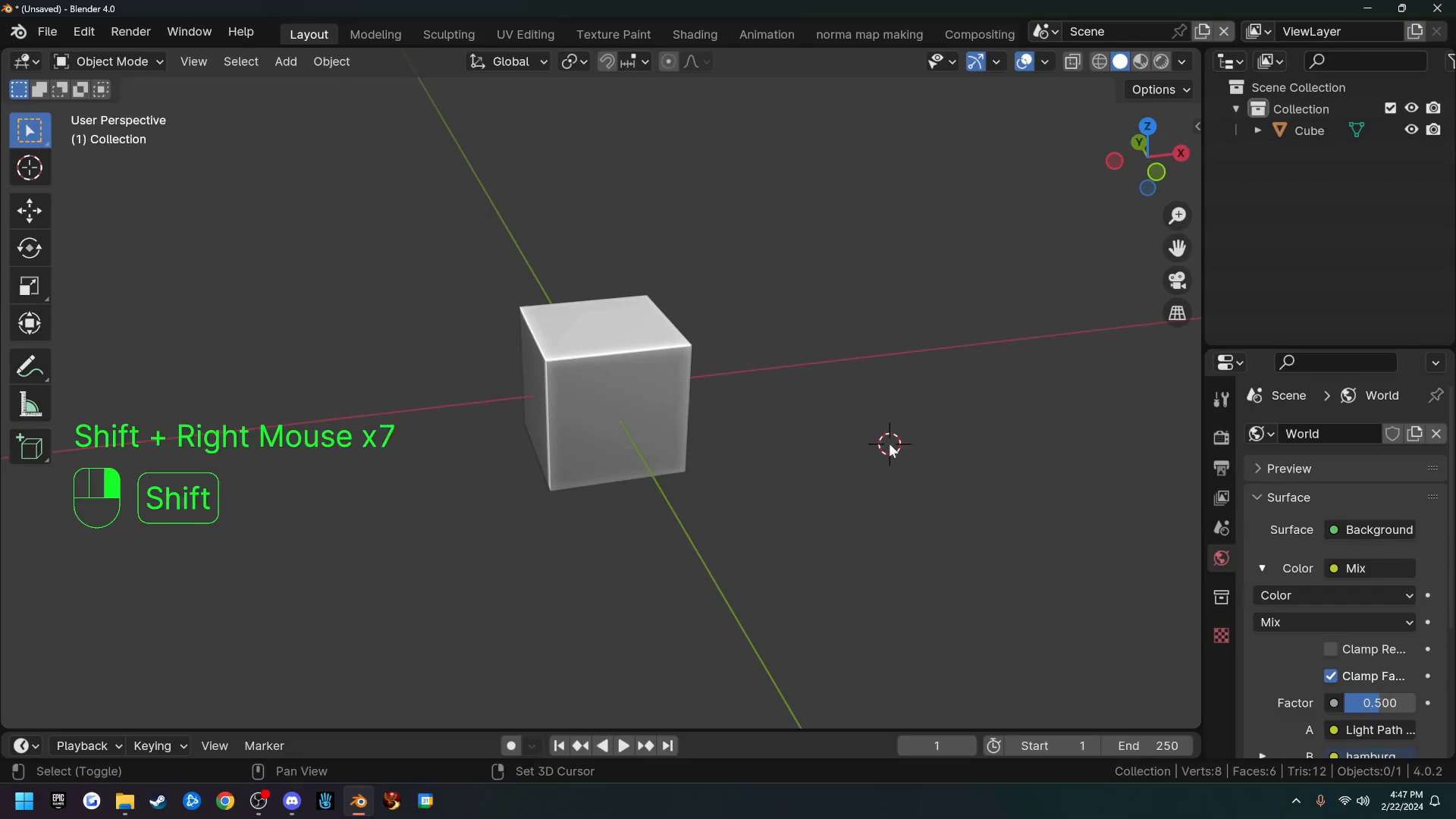
# Step: Select the cube, place the 3D cursor in empty space beyond it, and snap the cursor to the selected cube
pyautogui.click(652, 379)
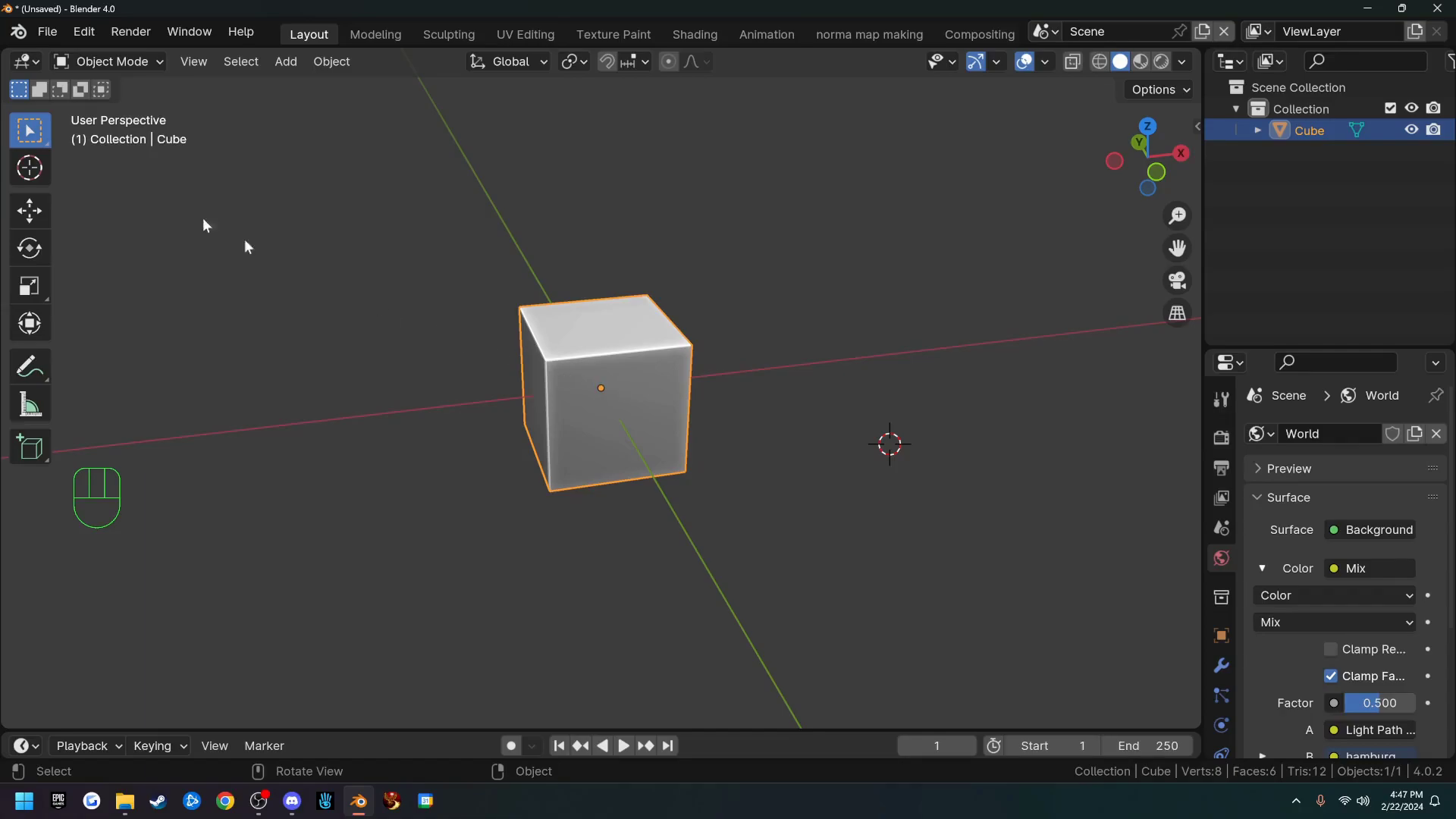
pyautogui.keyDown('shift'); pyautogui.rightClick(837, 297); pyautogui.keyUp('shift')
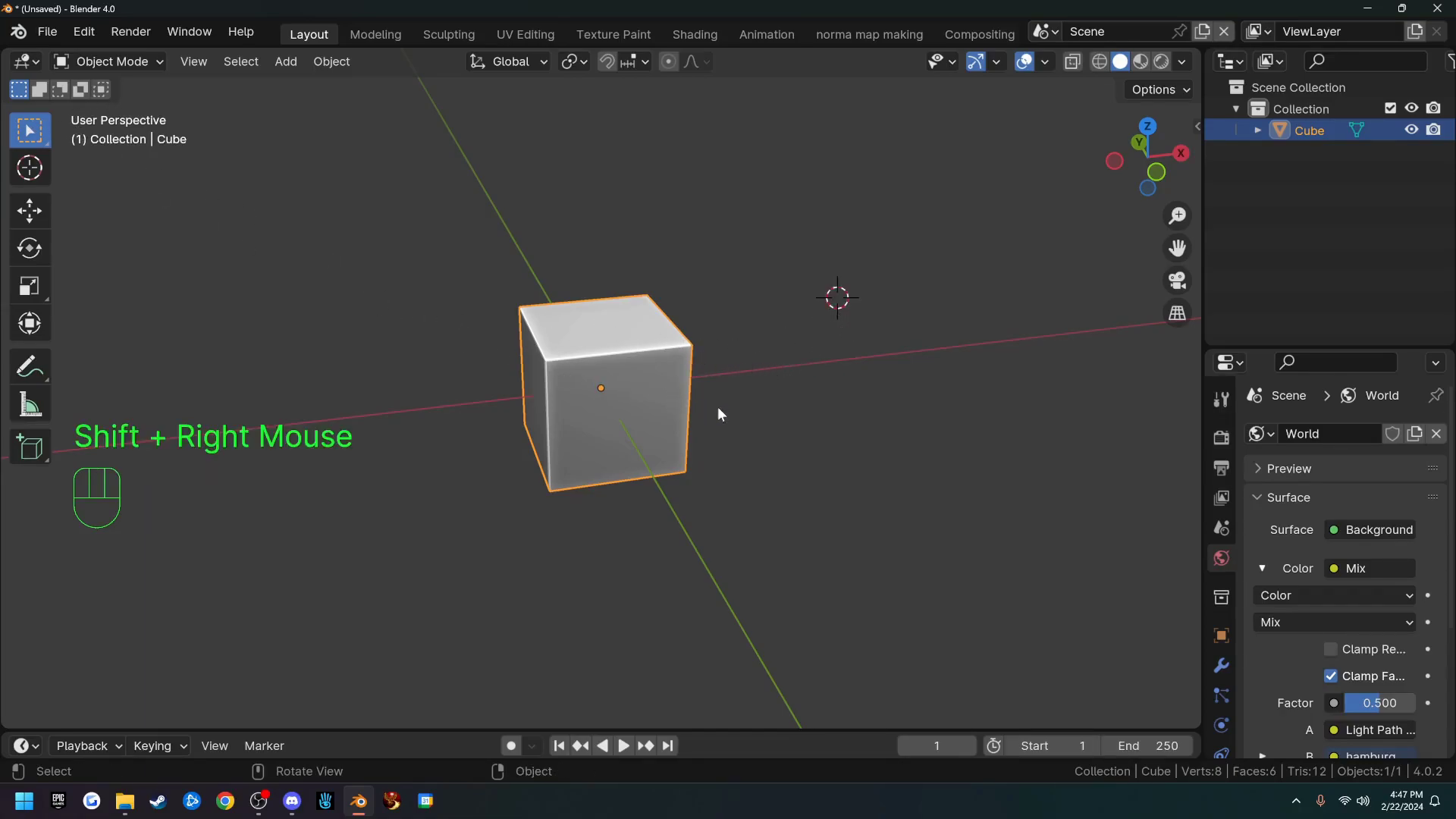
pyautogui.hotkey('shift', 's')
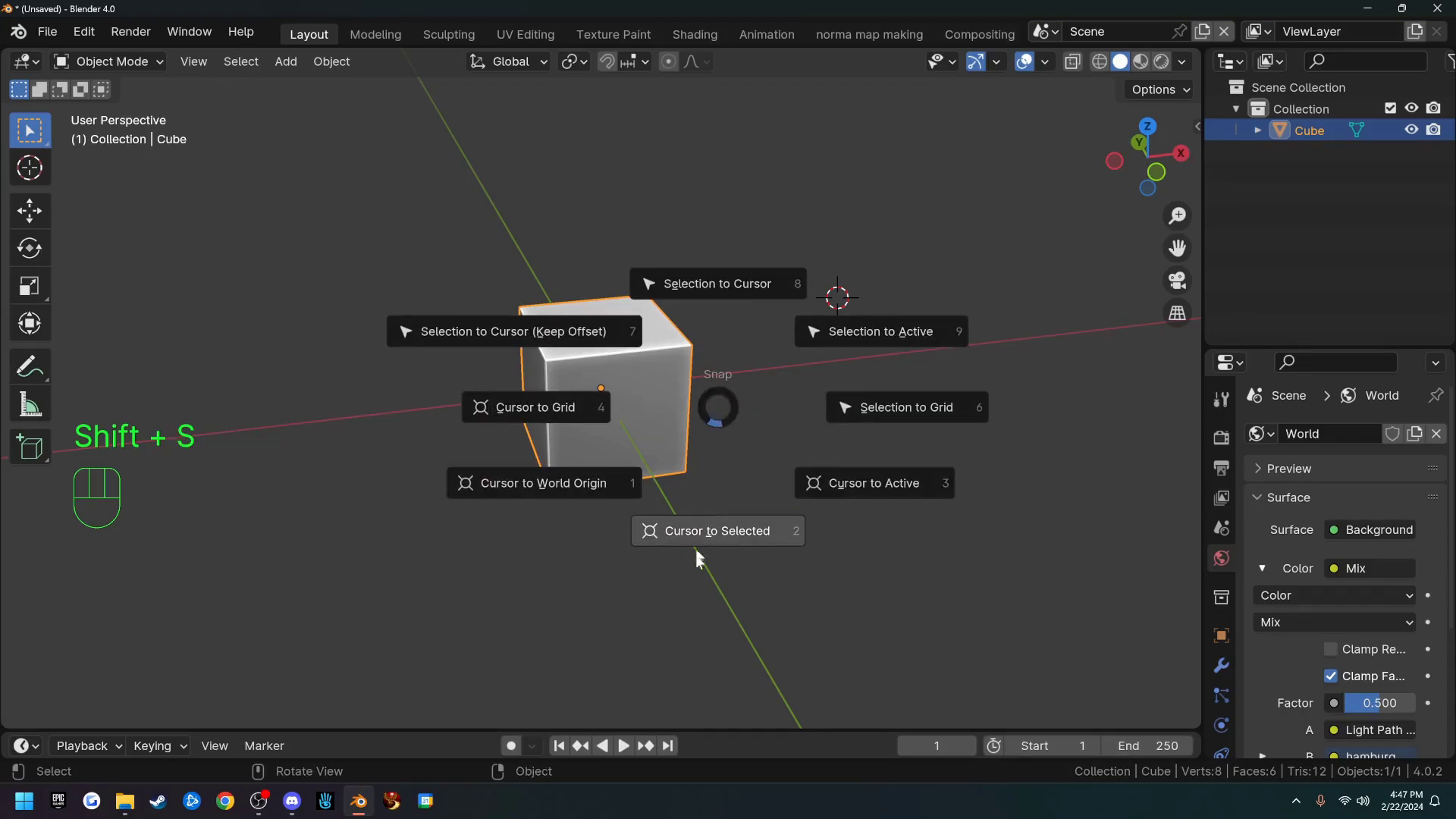
pyautogui.click(720, 535)
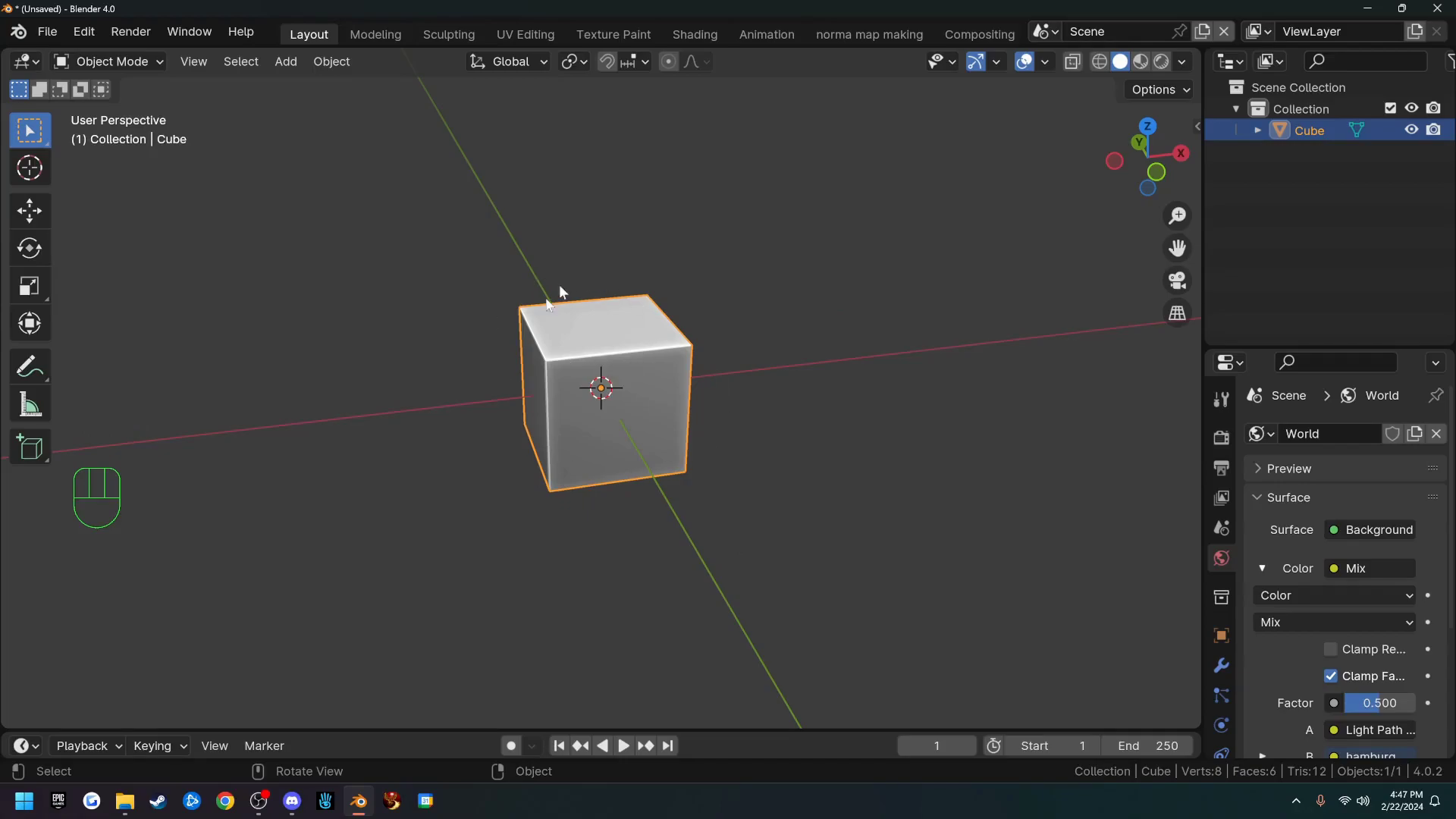
pyautogui.moveTo(755, 442); pyautogui.dragTo(845, 409, button='middle')
pyautogui.scroll(1, 633, 420)
pyautogui.scroll(1, 633, 422)
pyautogui.scroll(-2, 602, 392)
pyautogui.moveTo(601, 392); pyautogui.dragTo(659, 416, button='middle')
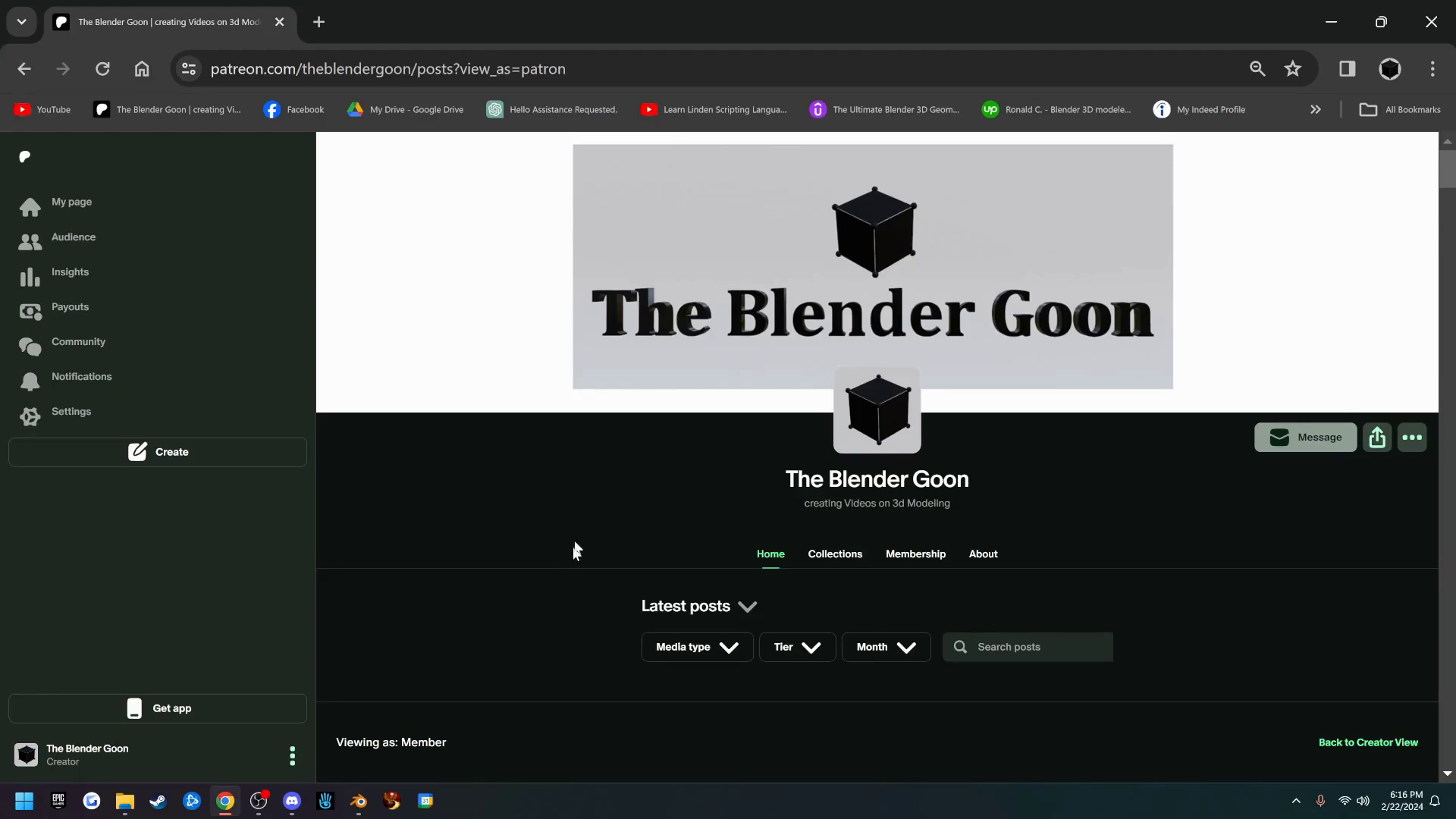
# Step: Look through the latest posts and the collections on The Blender Goon's Patreon page in the web browser
pyautogui.scroll(-4, 575, 546)
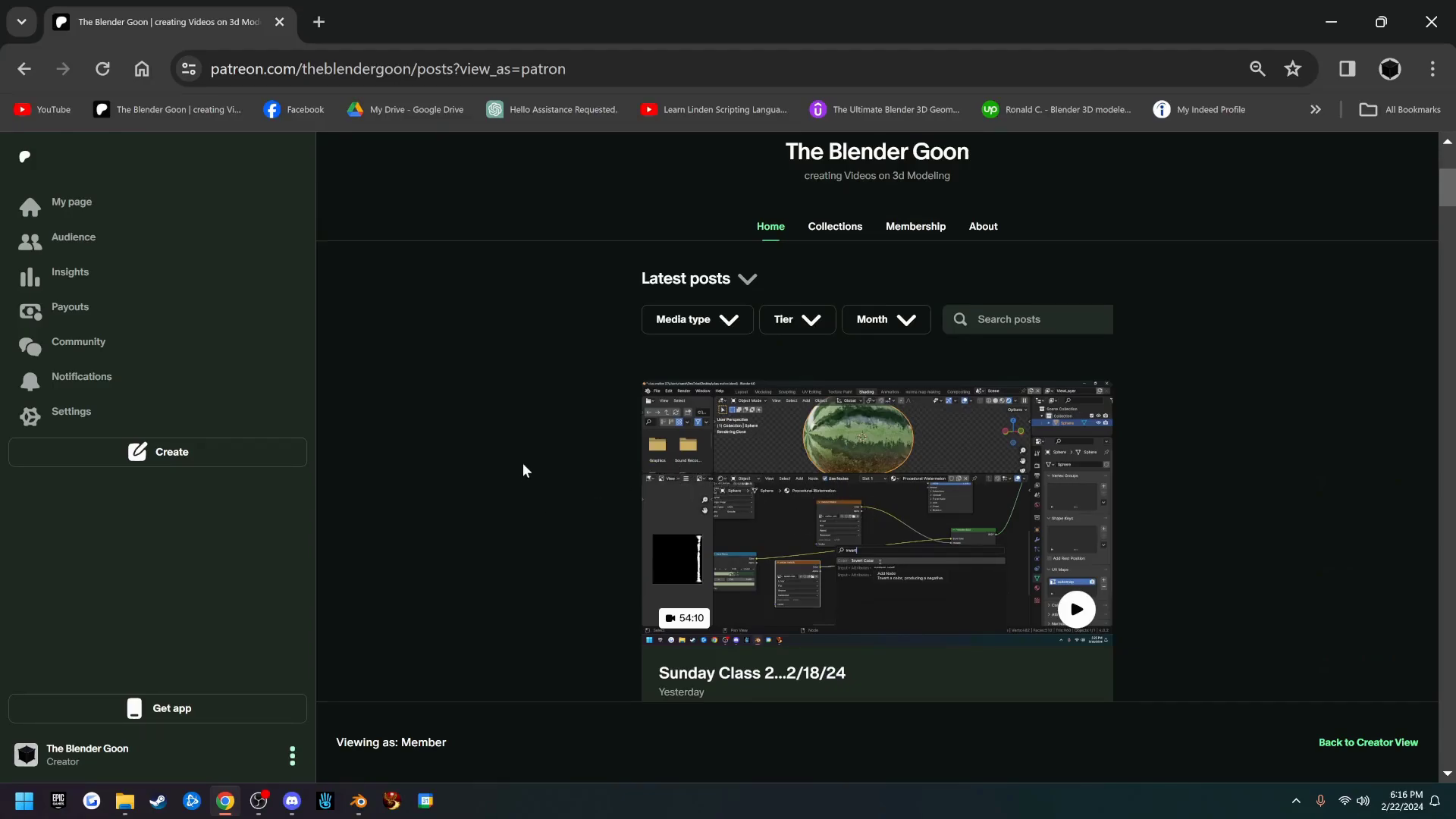
pyautogui.scroll(1, 536, 470)
pyautogui.scroll(-2, 615, 493)
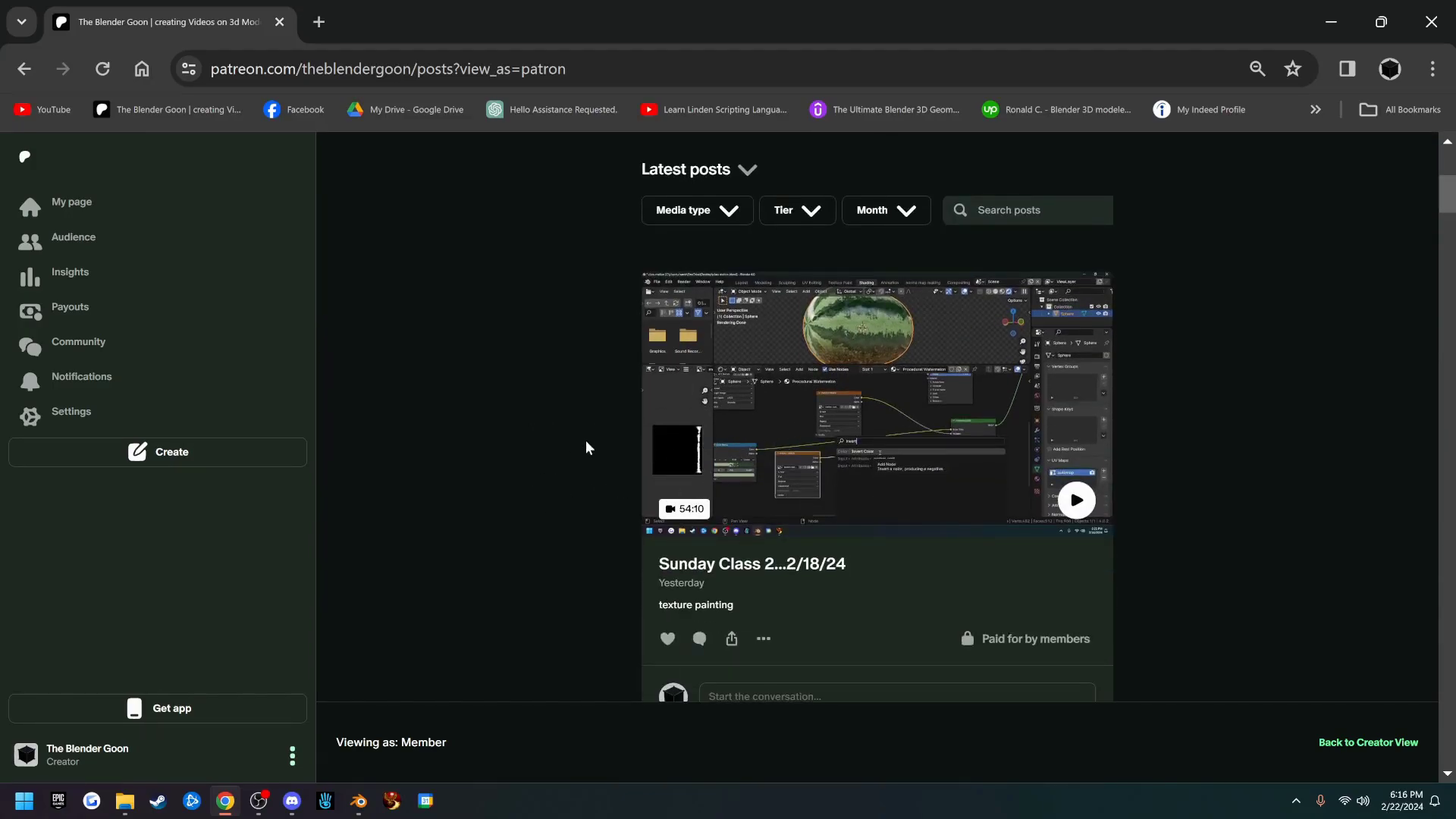
pyautogui.scroll(2, 558, 455)
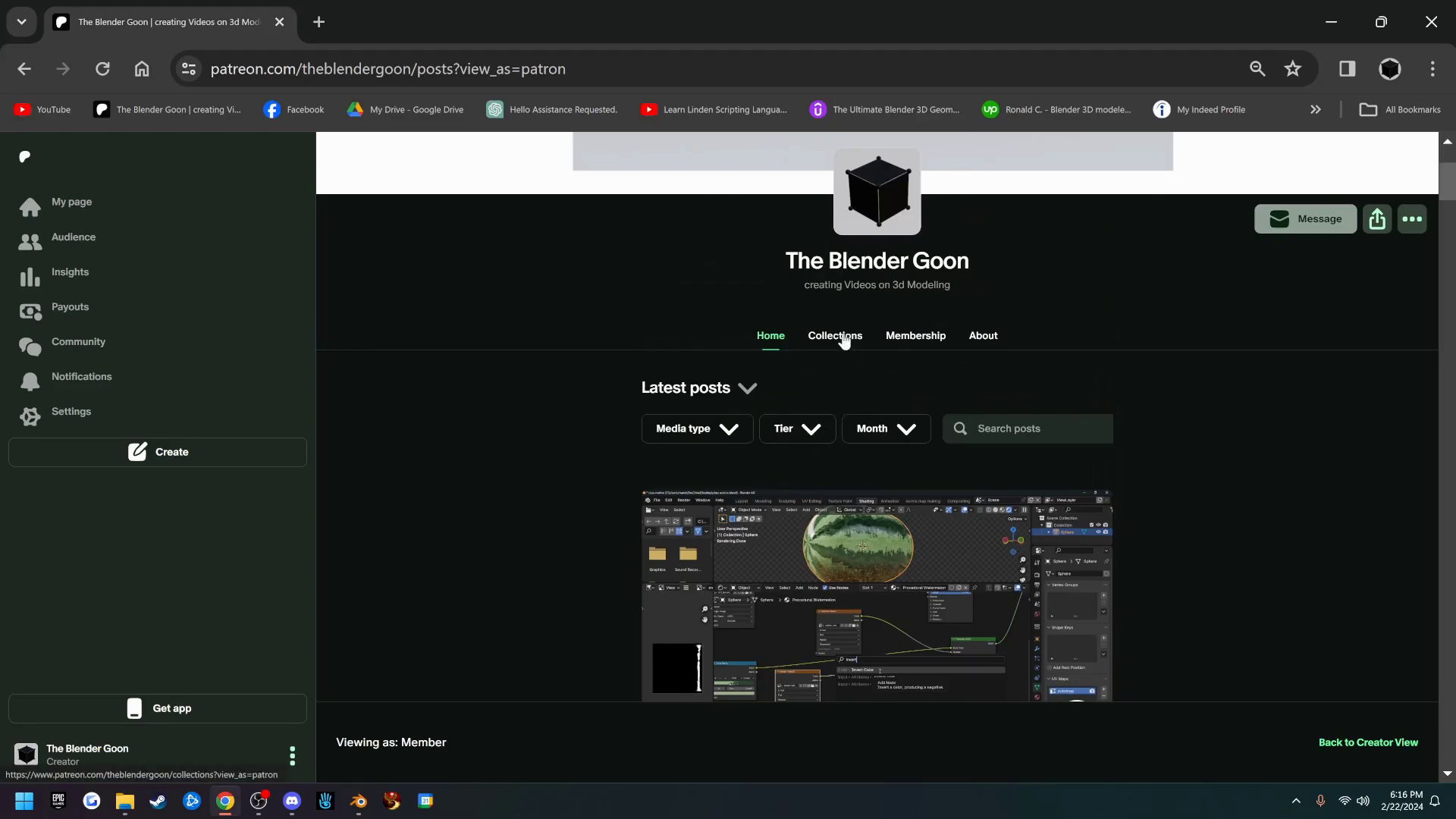
pyautogui.click(847, 334)
pyautogui.scroll(-1, 530, 486)
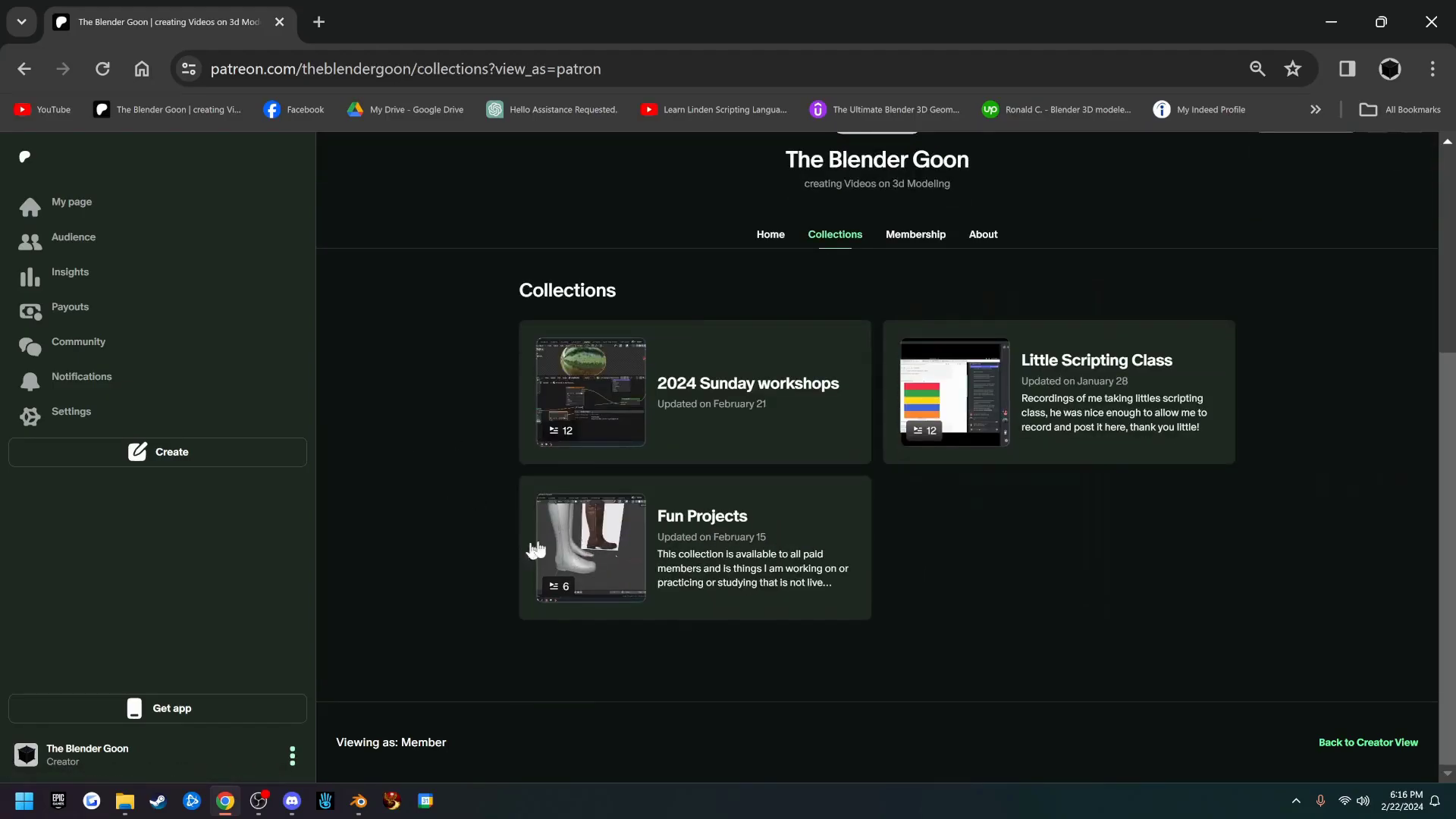
pyautogui.scroll(3, 424, 540)
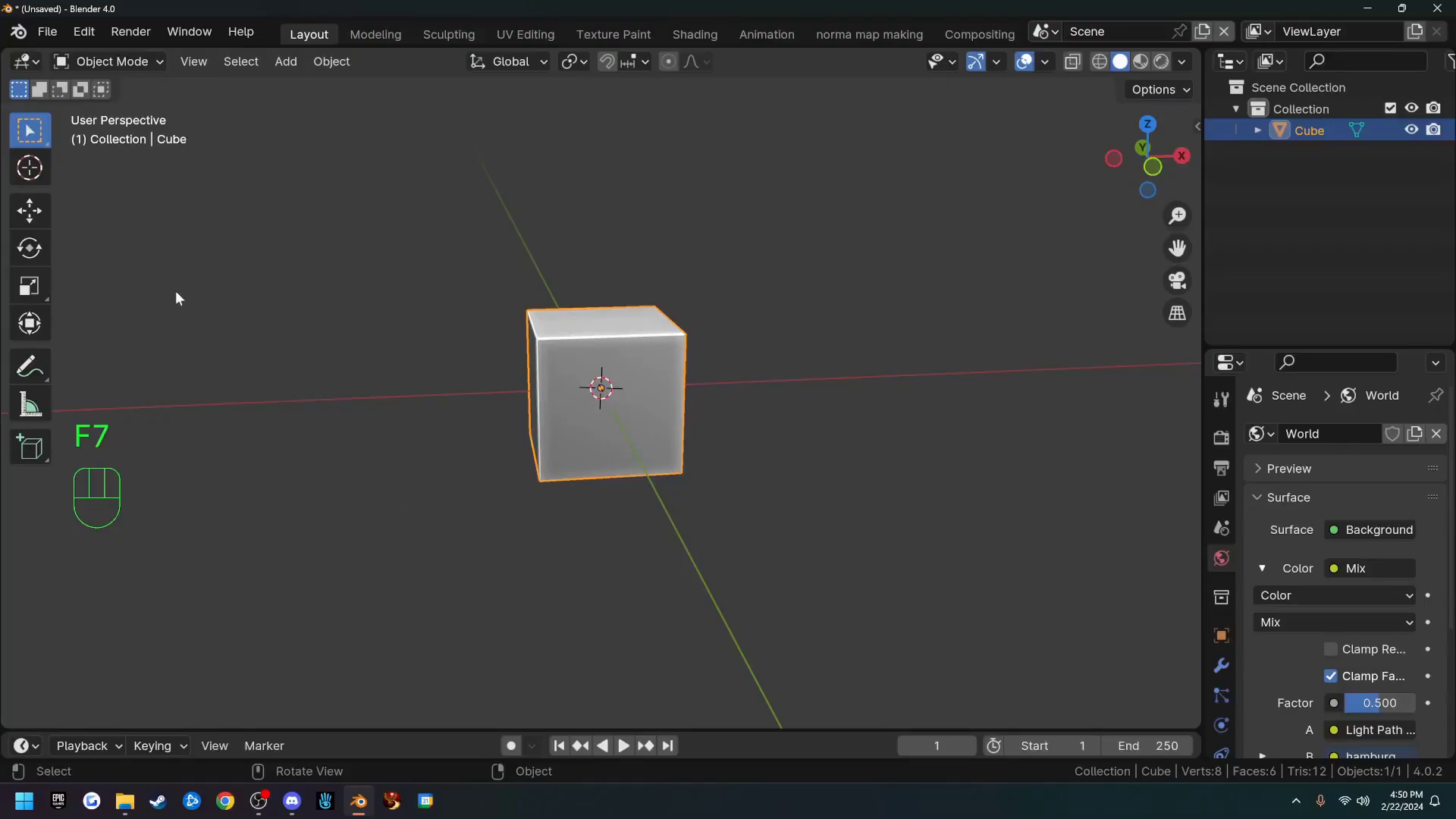
# Step: Activate the Move tool and shift the cube freehand along the X, Z and Y axes
pyautogui.click(37, 215)
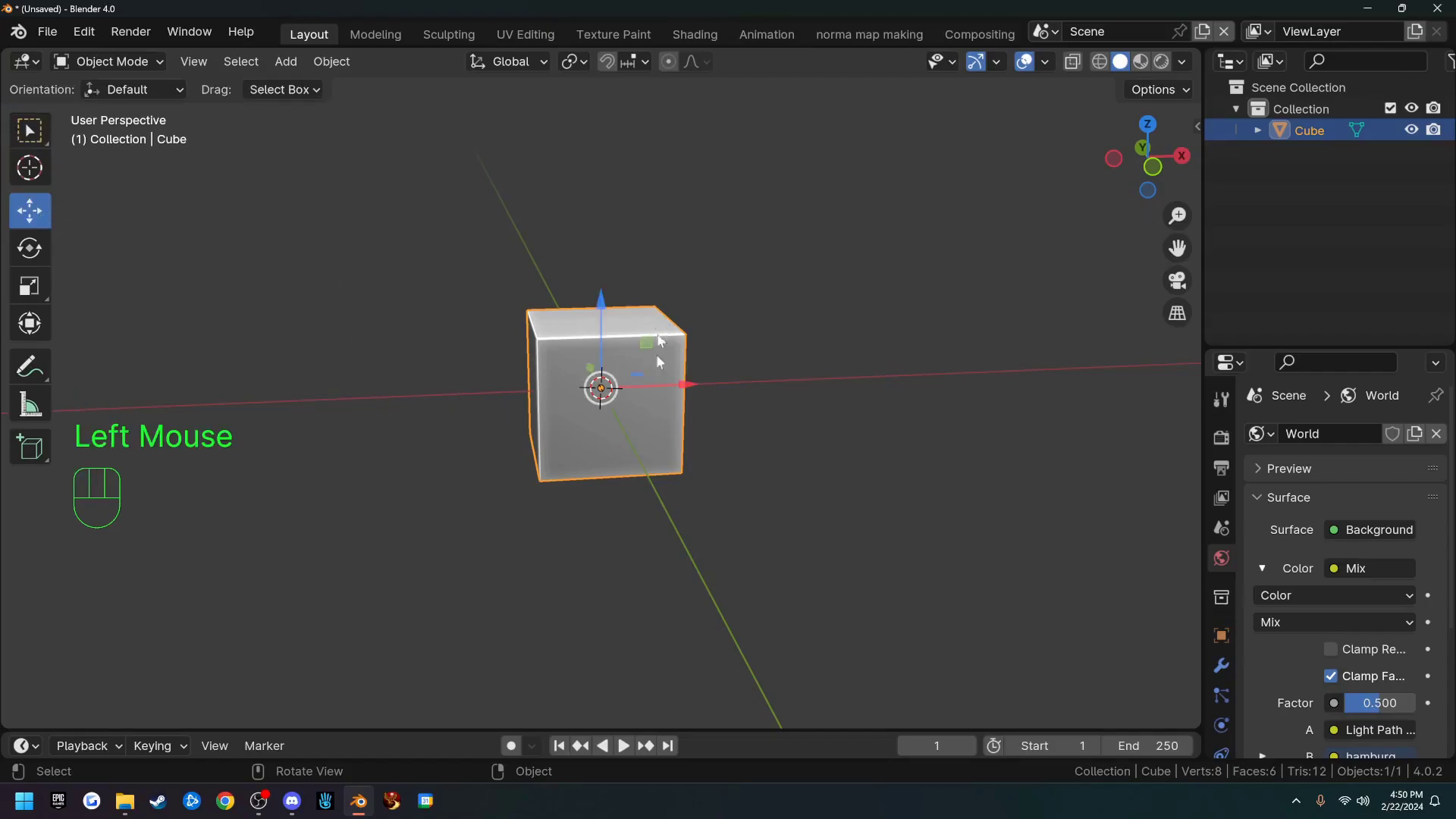
pyautogui.moveTo(784, 381); pyautogui.dragTo(662, 413, button='middle')
pyautogui.scroll(2, 661, 413)
pyautogui.scroll(-1, 660, 408)
pyautogui.moveTo(679, 409); pyautogui.dragTo(737, 468)
pyautogui.moveTo(665, 326); pyautogui.dragTo(668, 239)
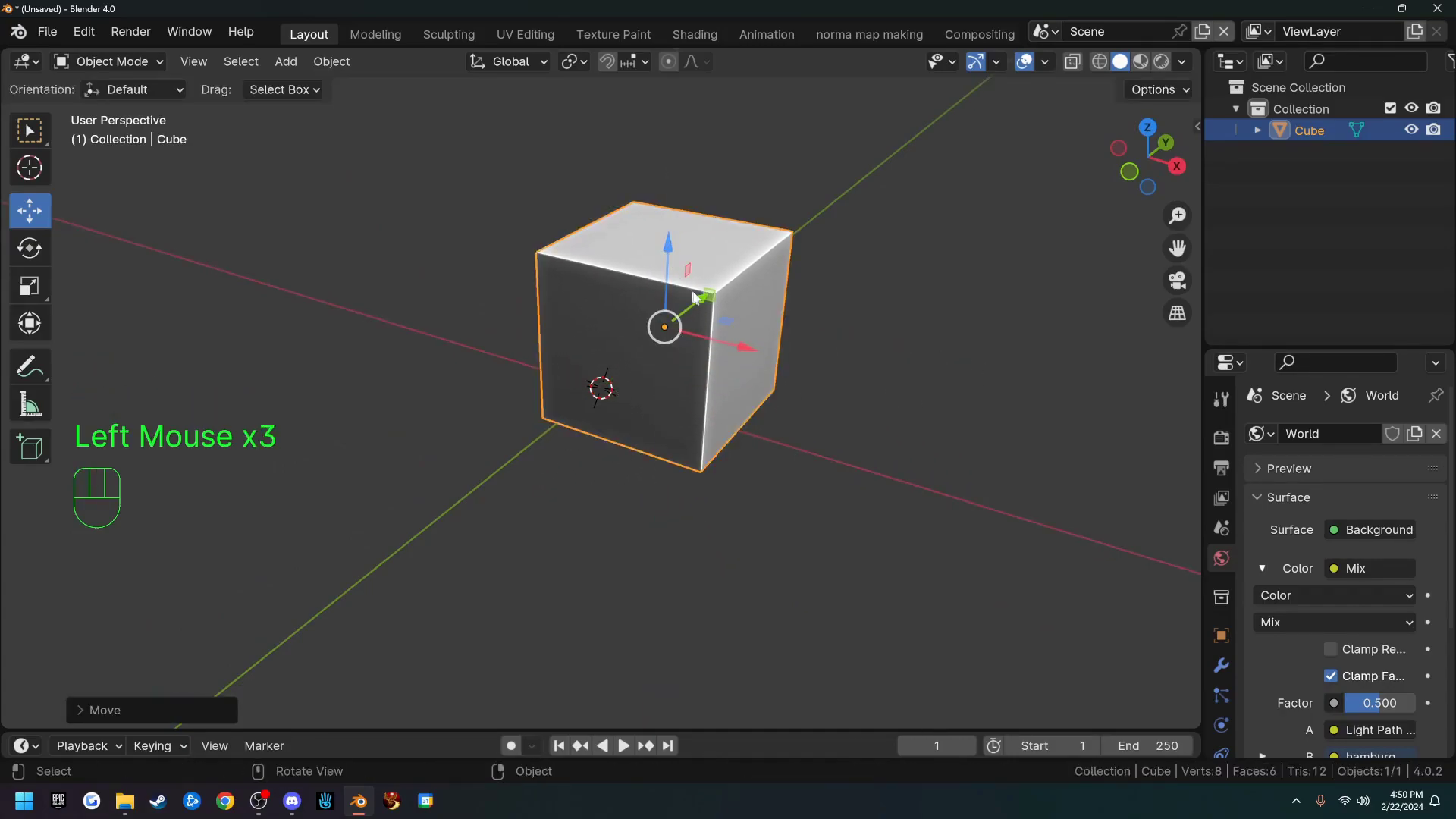
pyautogui.click(699, 296)
pyautogui.moveTo(699, 296); pyautogui.dragTo(654, 334)
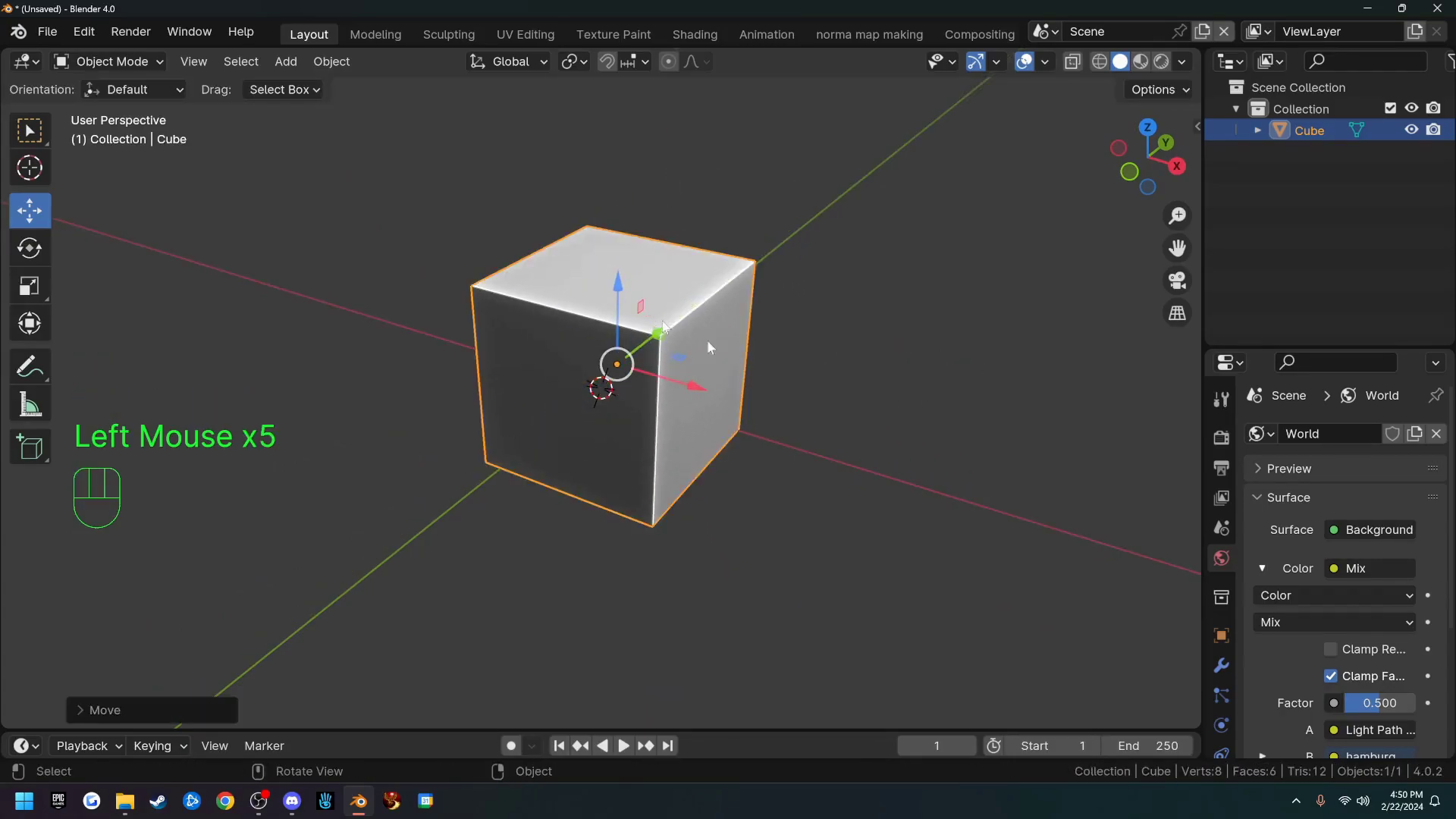
# Step: Shift the cube freehand within the YZ plane with the Move gizmo's plane handle
pyautogui.moveTo(684, 330); pyautogui.dragTo(772, 369, button='middle')
pyautogui.scroll(3, 755, 367)
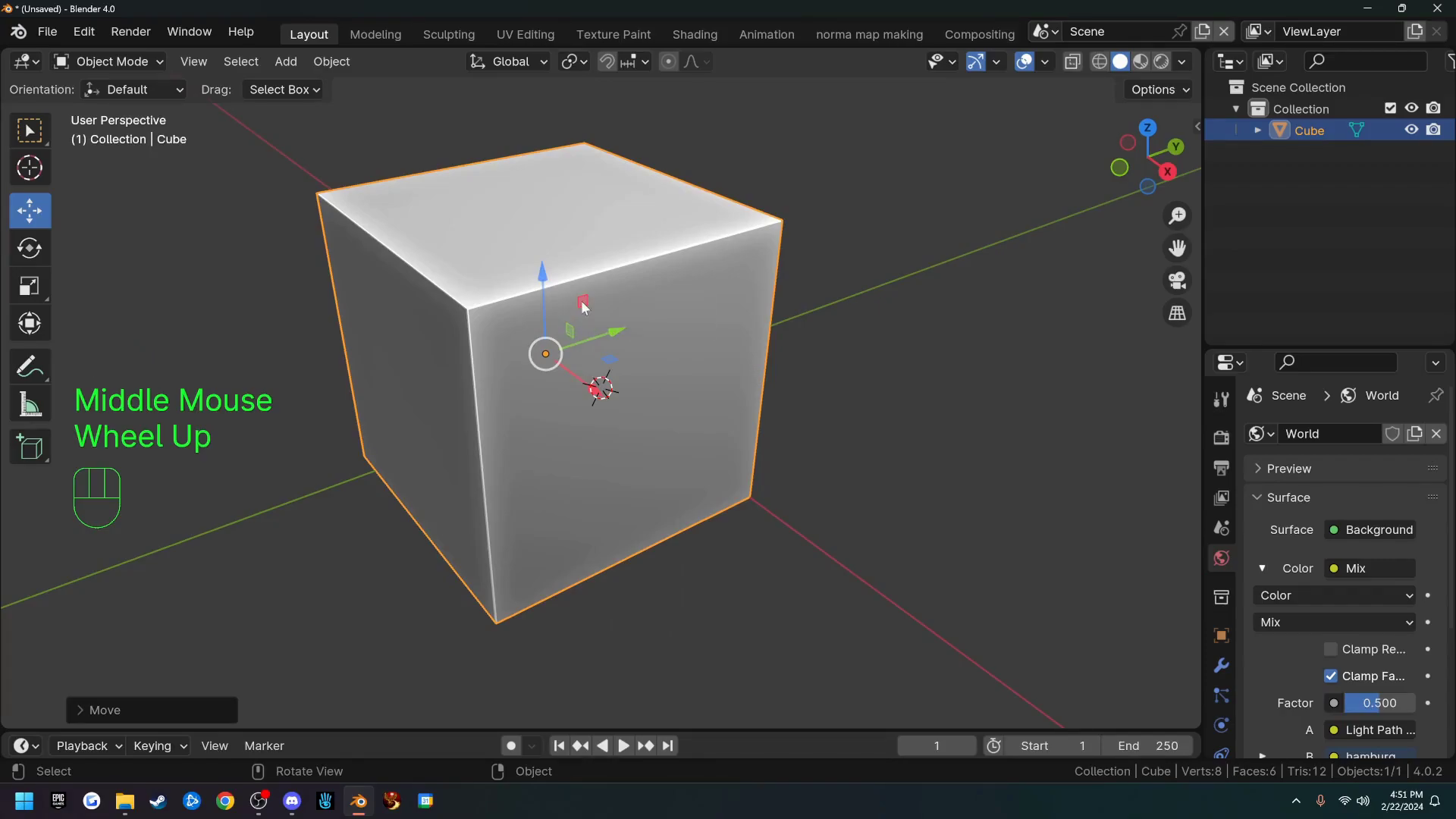
pyautogui.moveTo(584, 305); pyautogui.dragTo(529, 323)
pyautogui.scroll(-2, 577, 470)
pyautogui.moveTo(599, 474); pyautogui.dragTo(472, 259, button='middle')
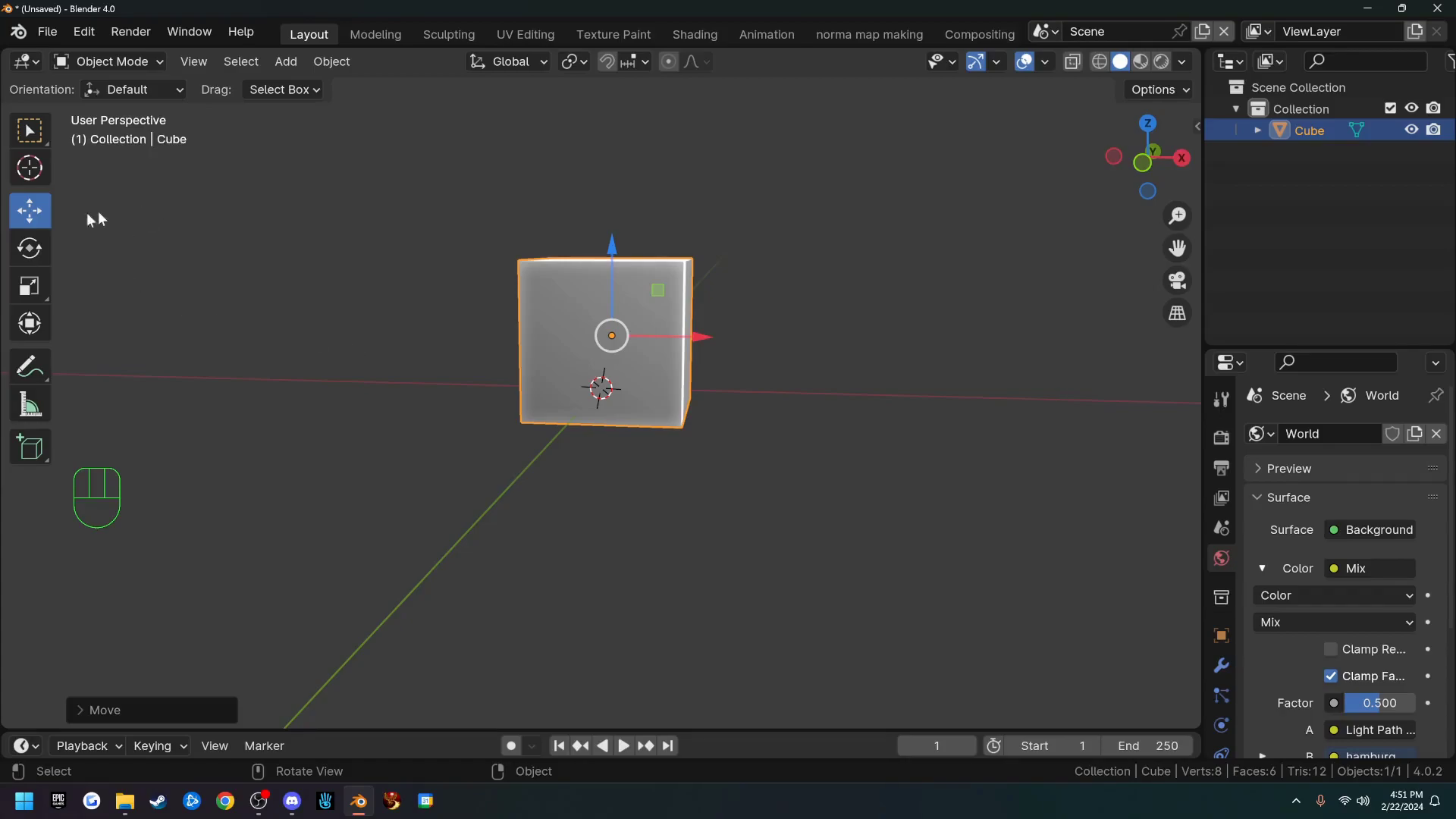
# Step: Switch back to the Tweak tool and clear the cube's location so it returns to the world origin
pyautogui.click(31, 132)
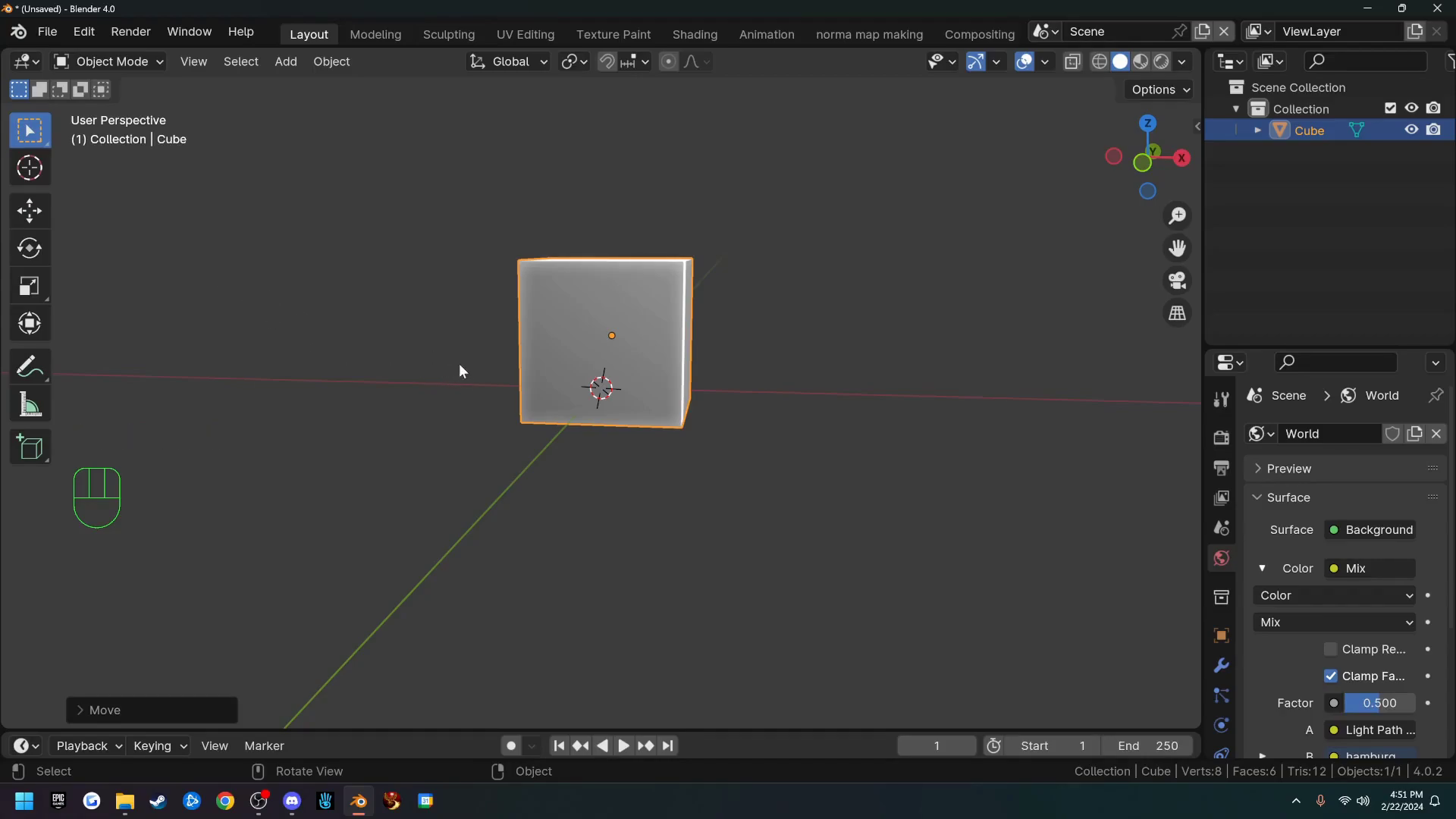
pyautogui.press('alt')
pyautogui.hotkey('alt', 'g')
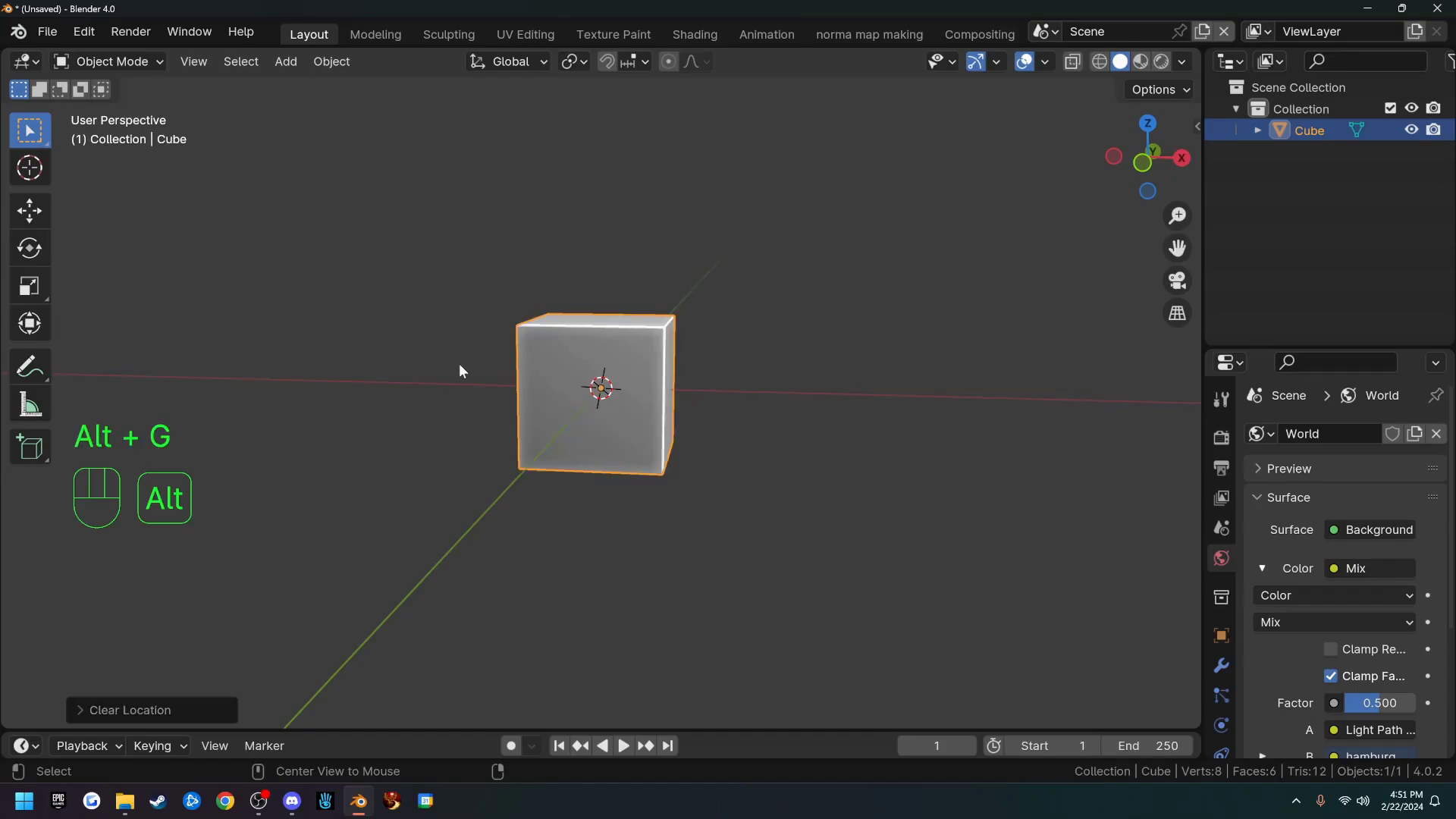
pyautogui.moveTo(748, 383); pyautogui.dragTo(739, 427, button='middle')
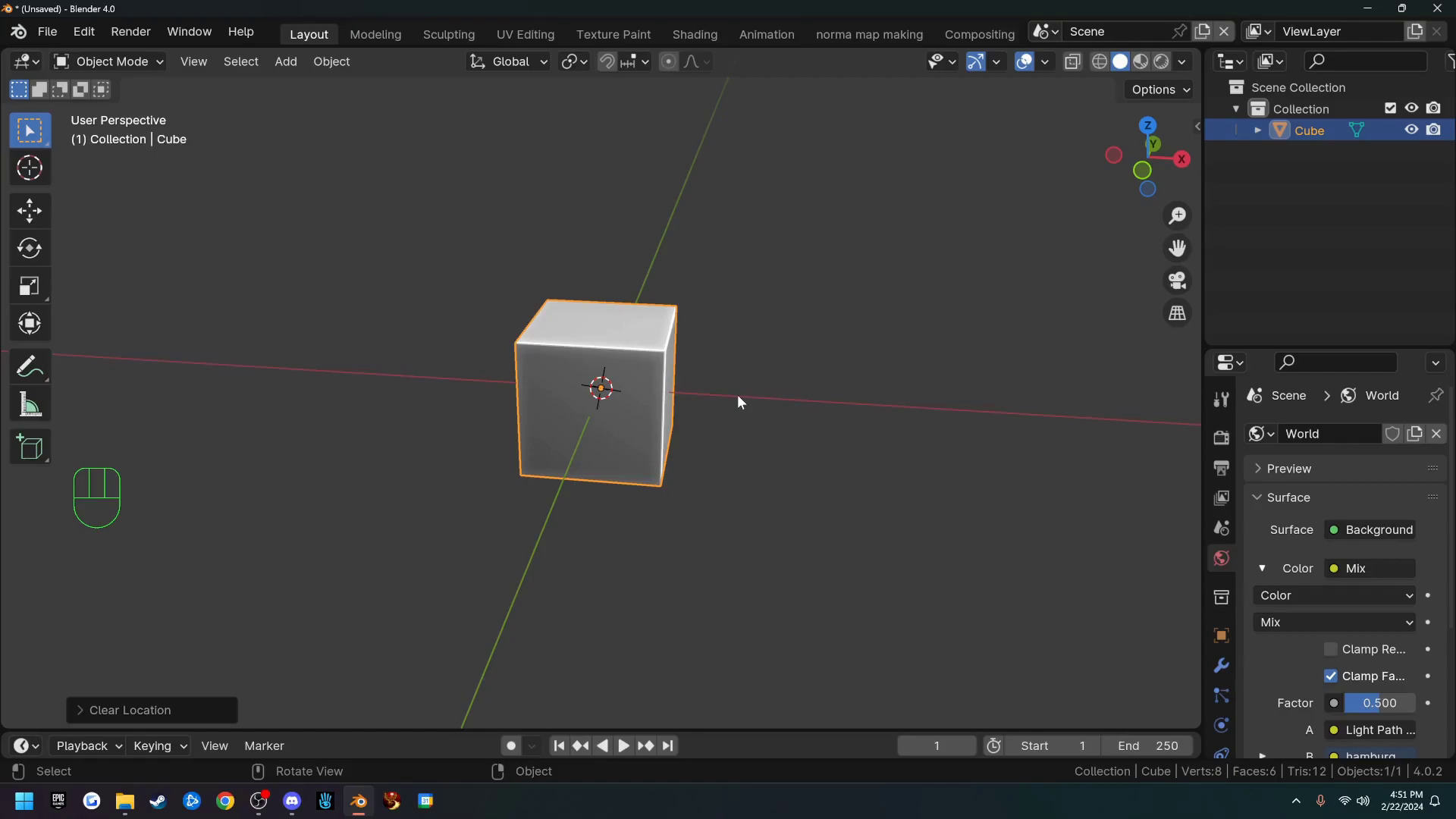
# Step: View the cube in front orthographic view, and then in back orthographic view
pyautogui.press('KP_1')
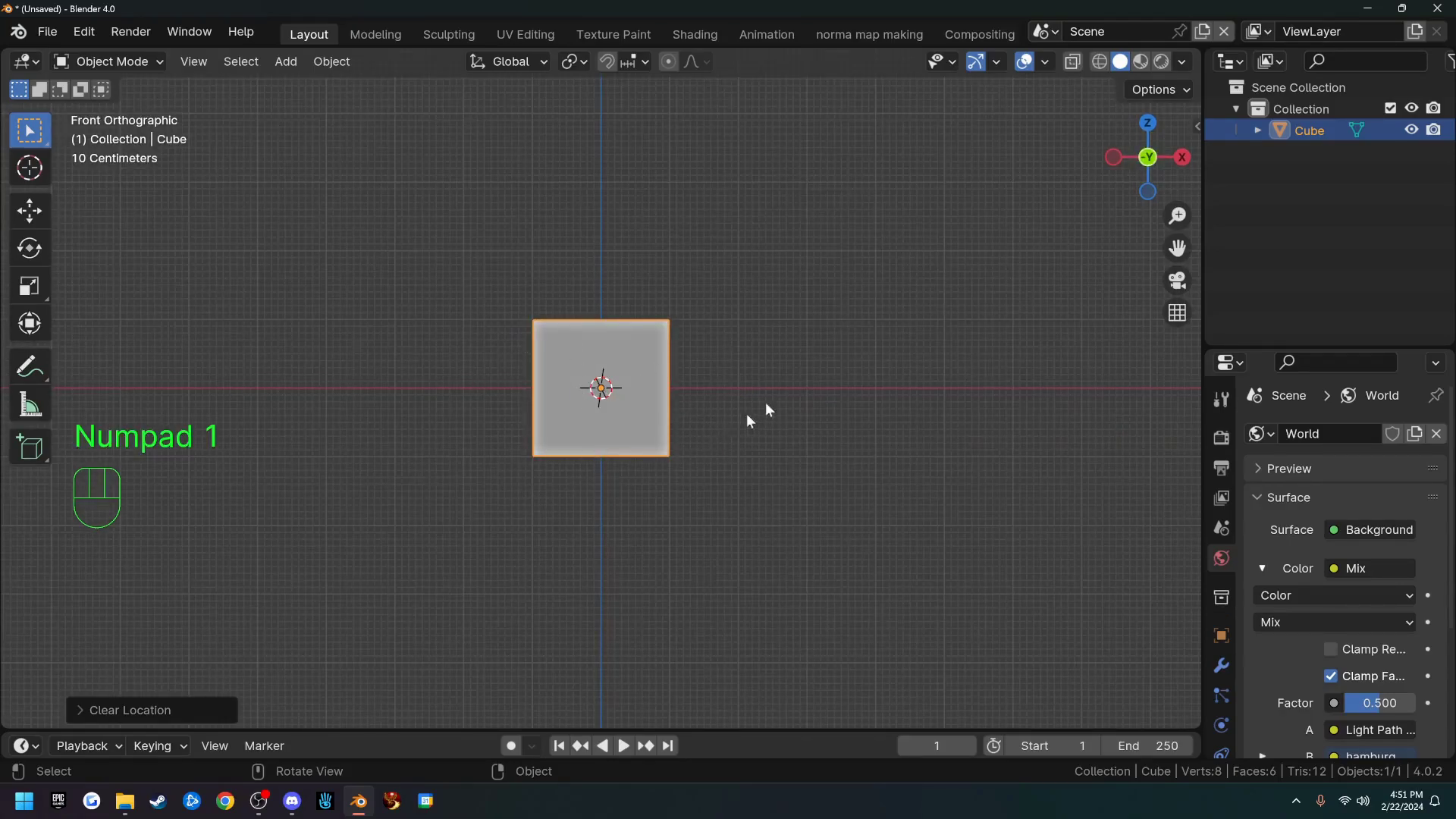
pyautogui.moveTo(920, 228); pyautogui.dragTo(844, 286, button='middle')
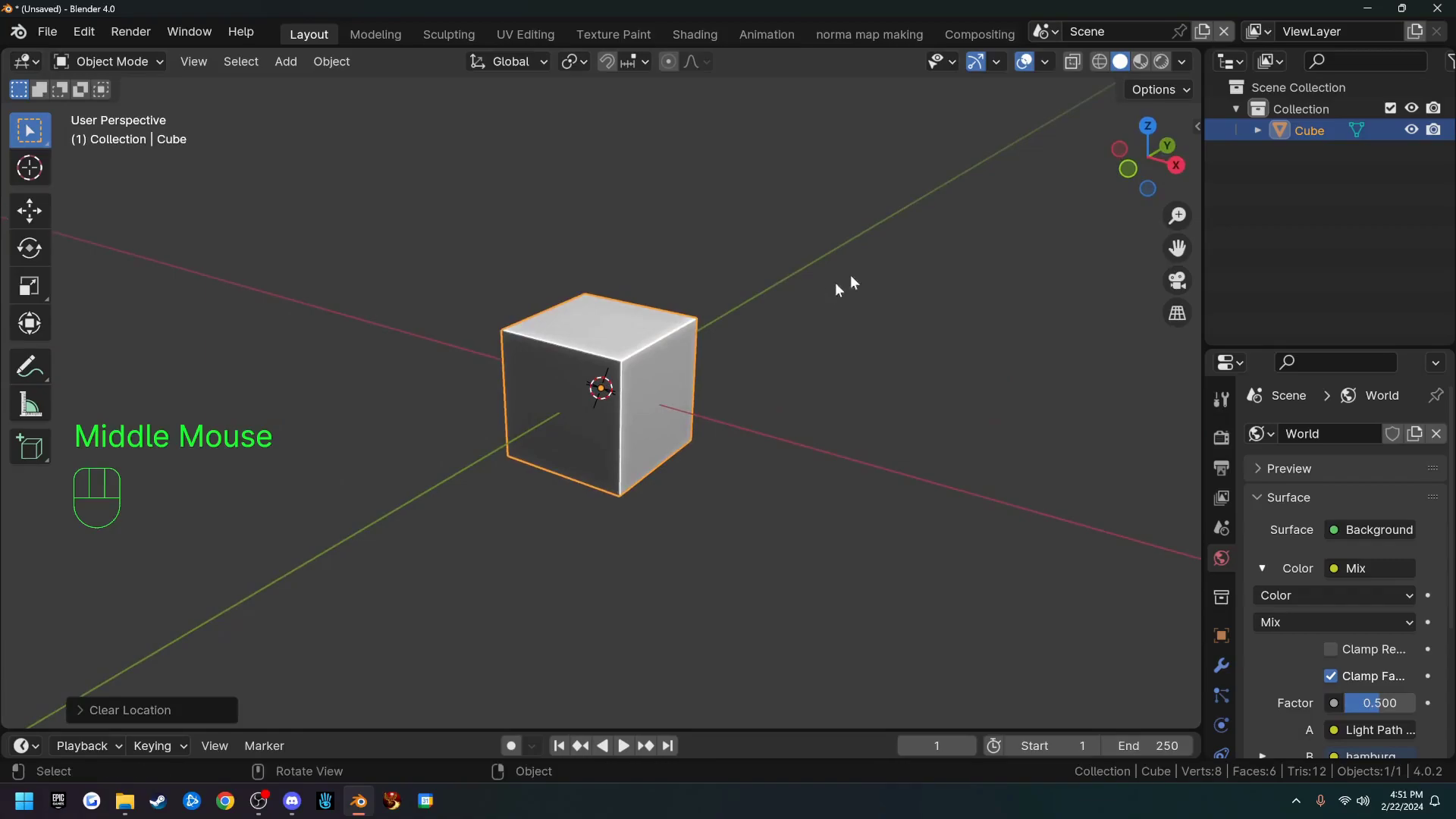
pyautogui.click(1169, 146)
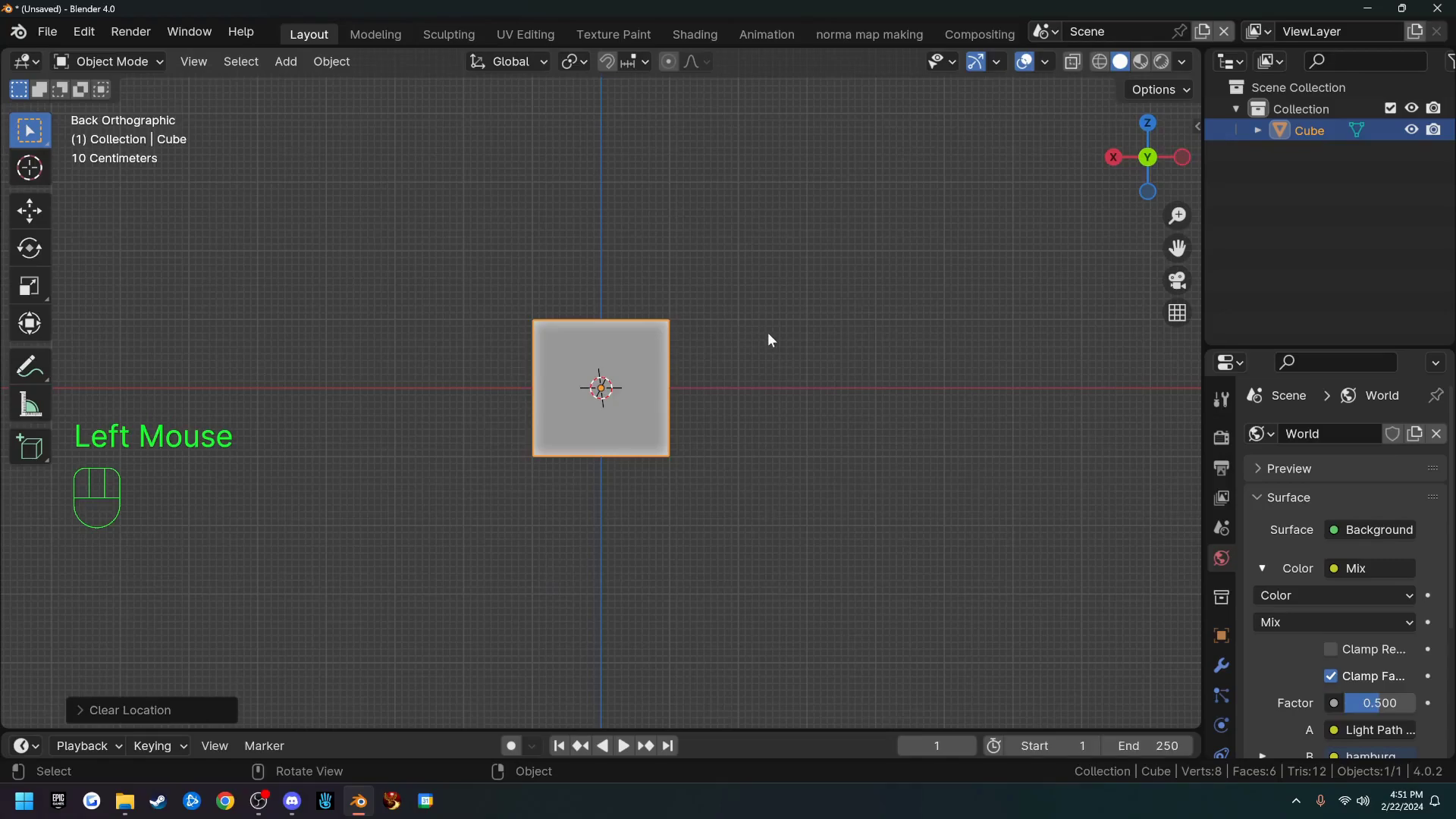
pyautogui.press('F7')
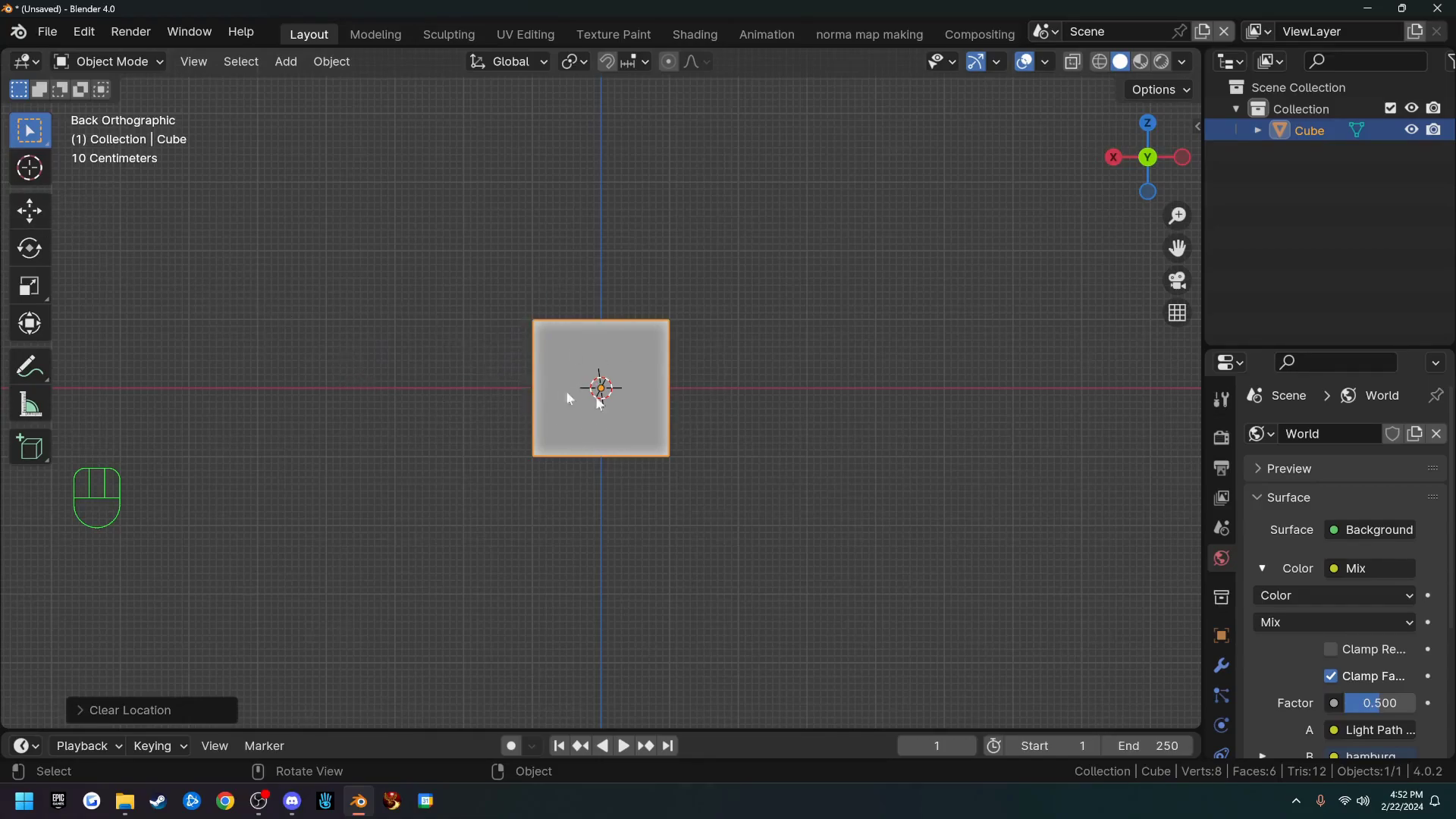
# Step: Try to move the cube freely in the back view, and try to move it along the global X axis
pyautogui.press('g')
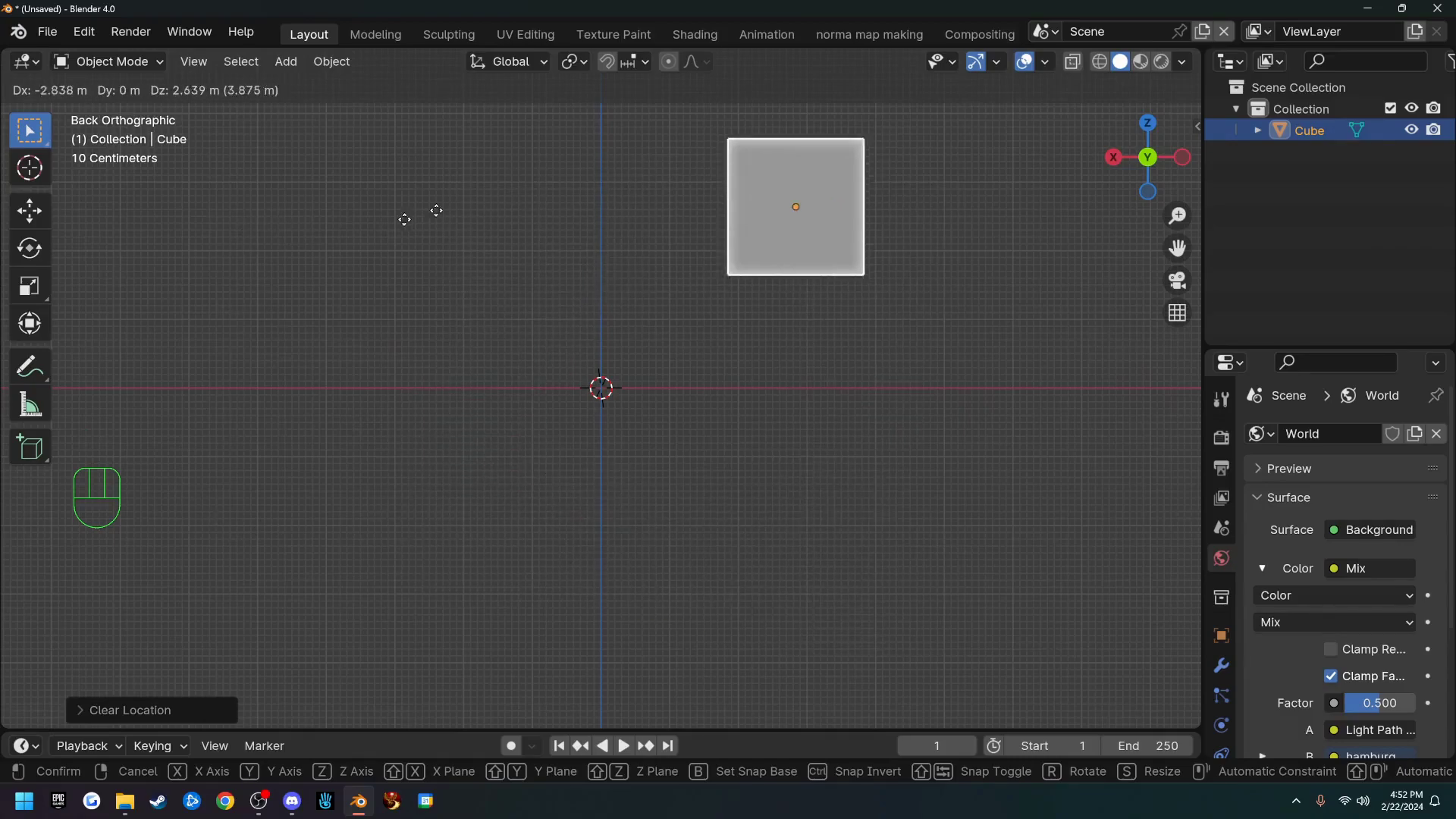
pyautogui.rightClick(512, 361)
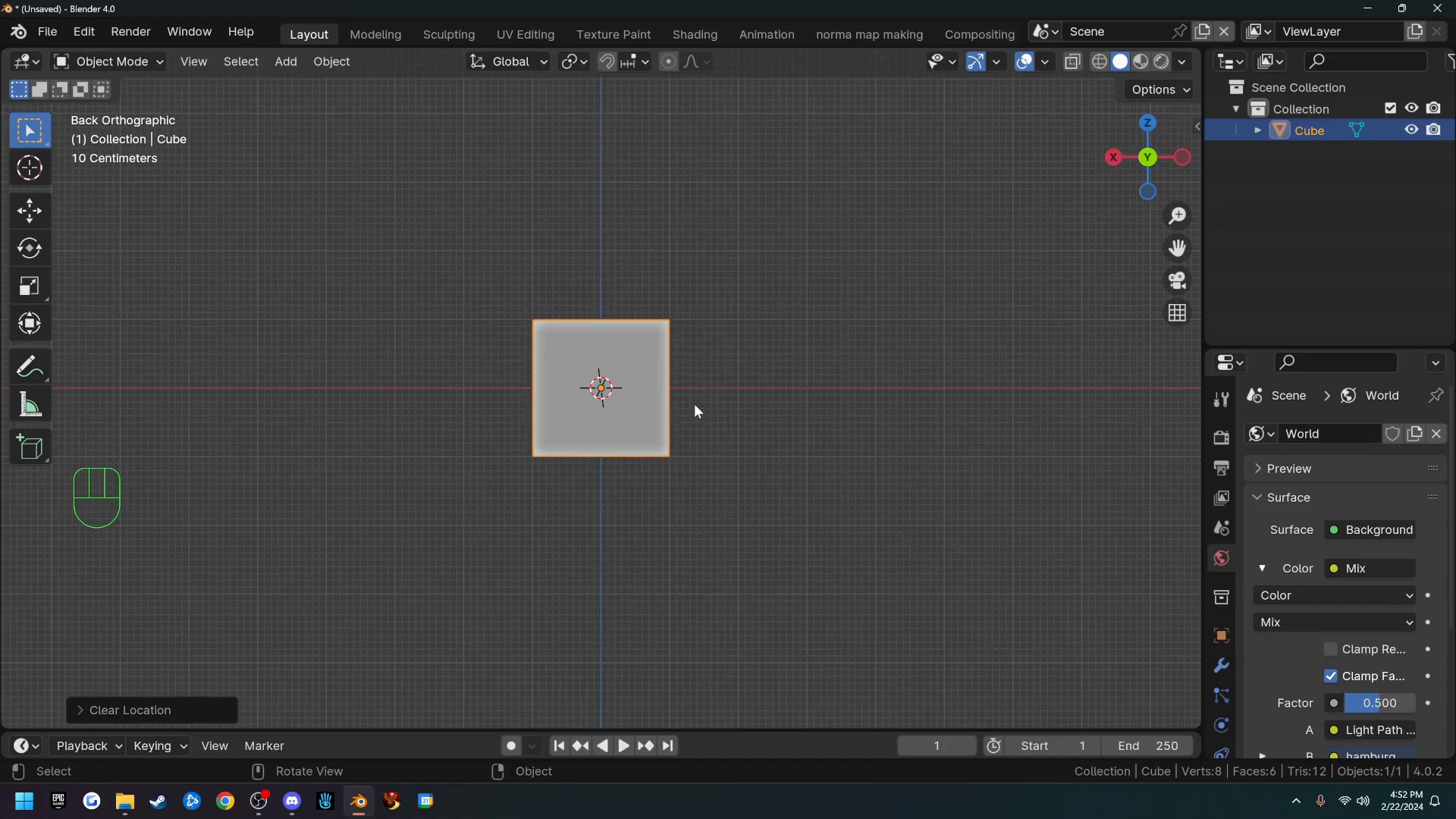
pyautogui.press('g')
pyautogui.press('x')
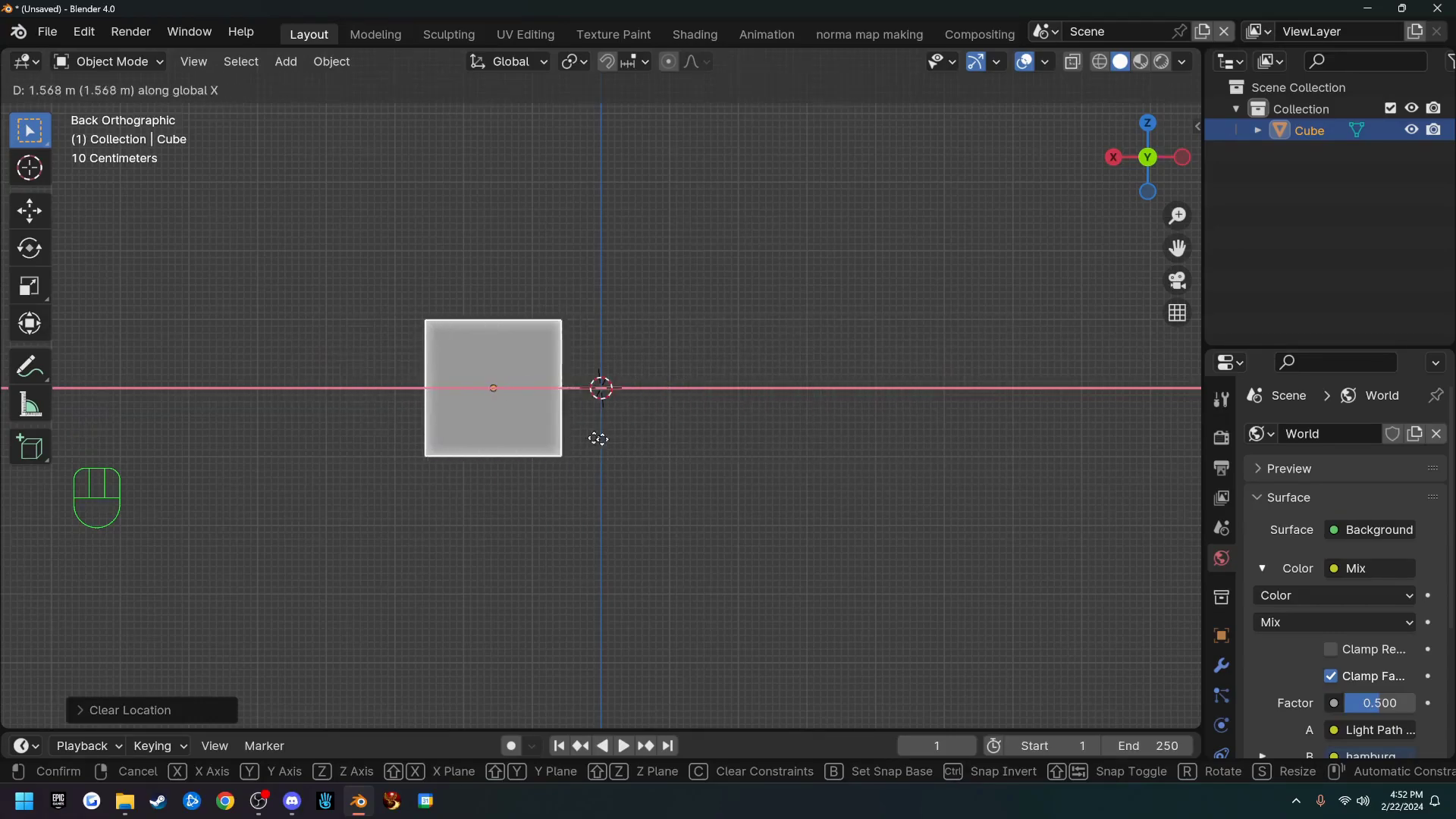
pyautogui.rightClick(731, 460)
pyautogui.moveTo(731, 461); pyautogui.dragTo(752, 438, button='middle')
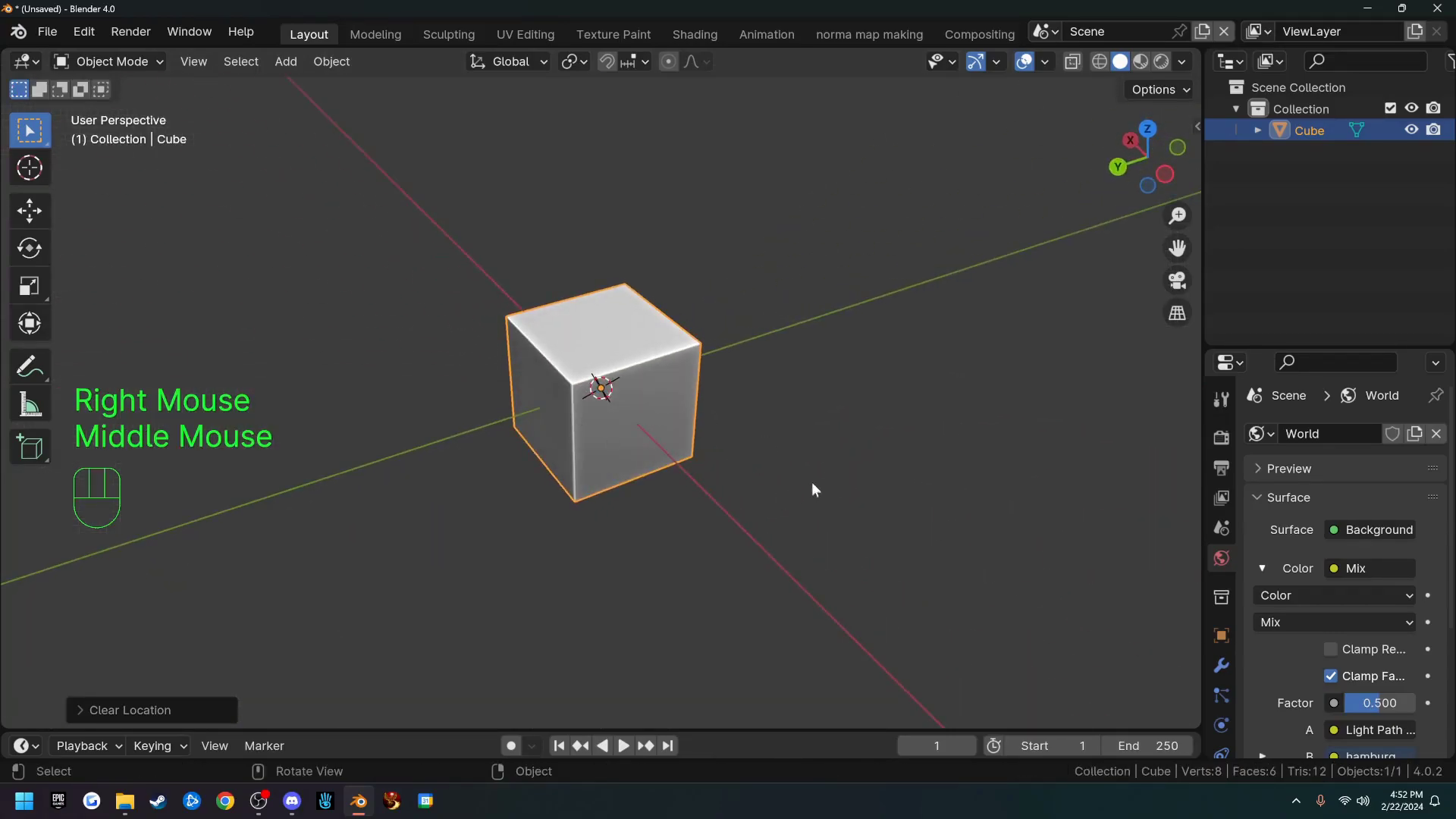
# Step: Try to move the cube along the global X, Y and Z axes in turn, switching the axis constraint during the move
pyautogui.scroll(-2, 709, 376)
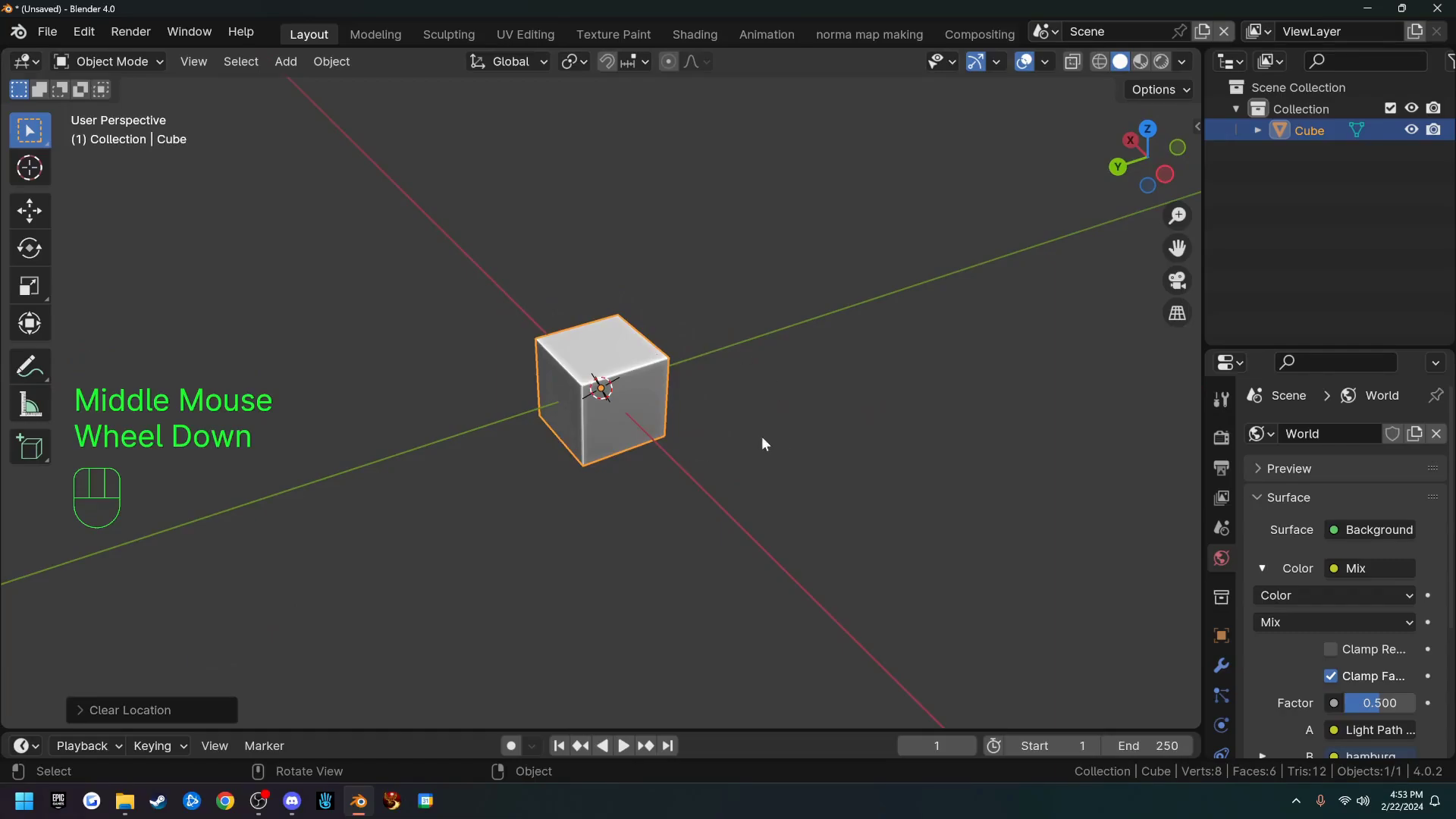
pyautogui.press('g')
pyautogui.press('x')
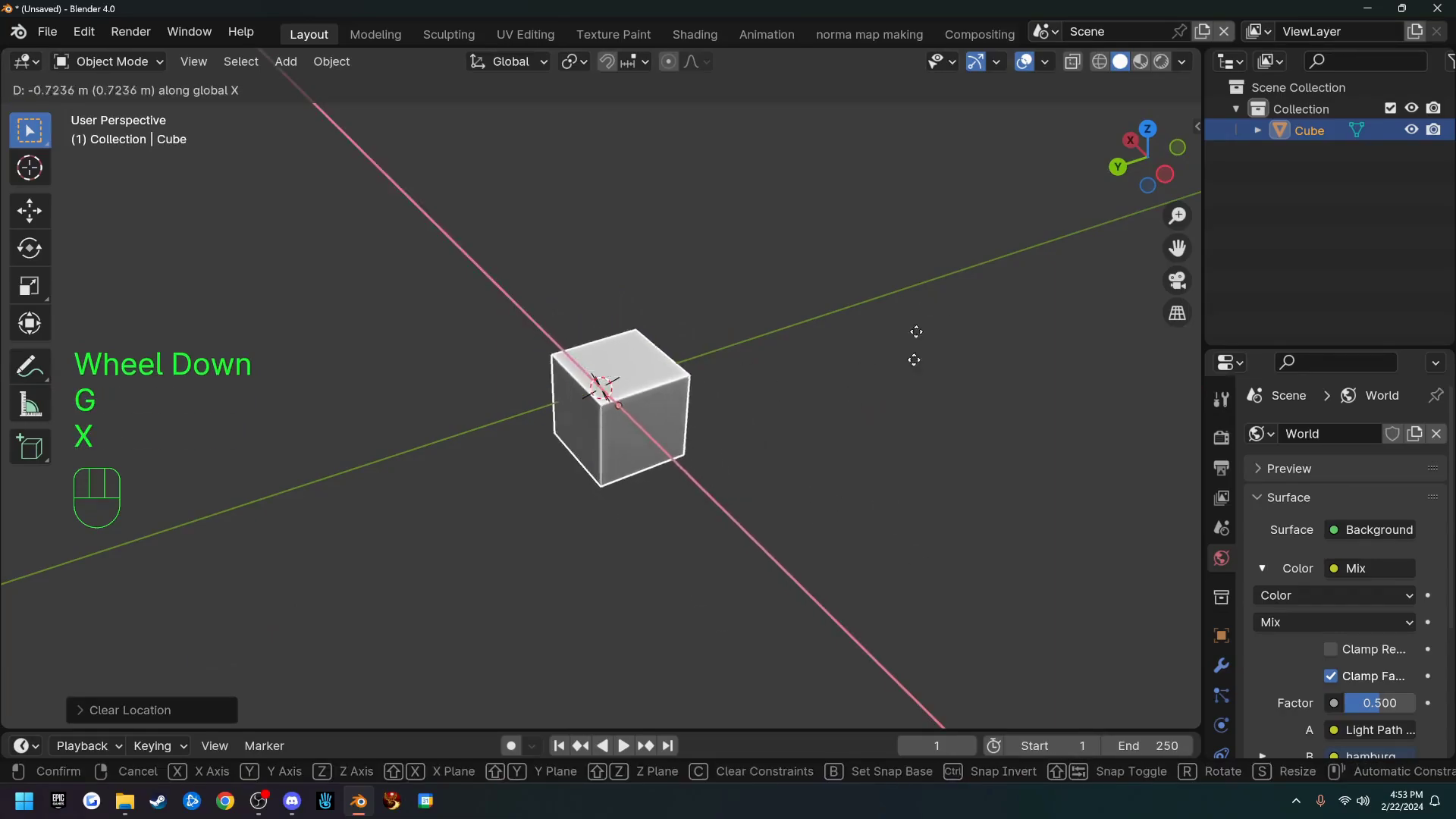
pyautogui.rightClick(781, 443)
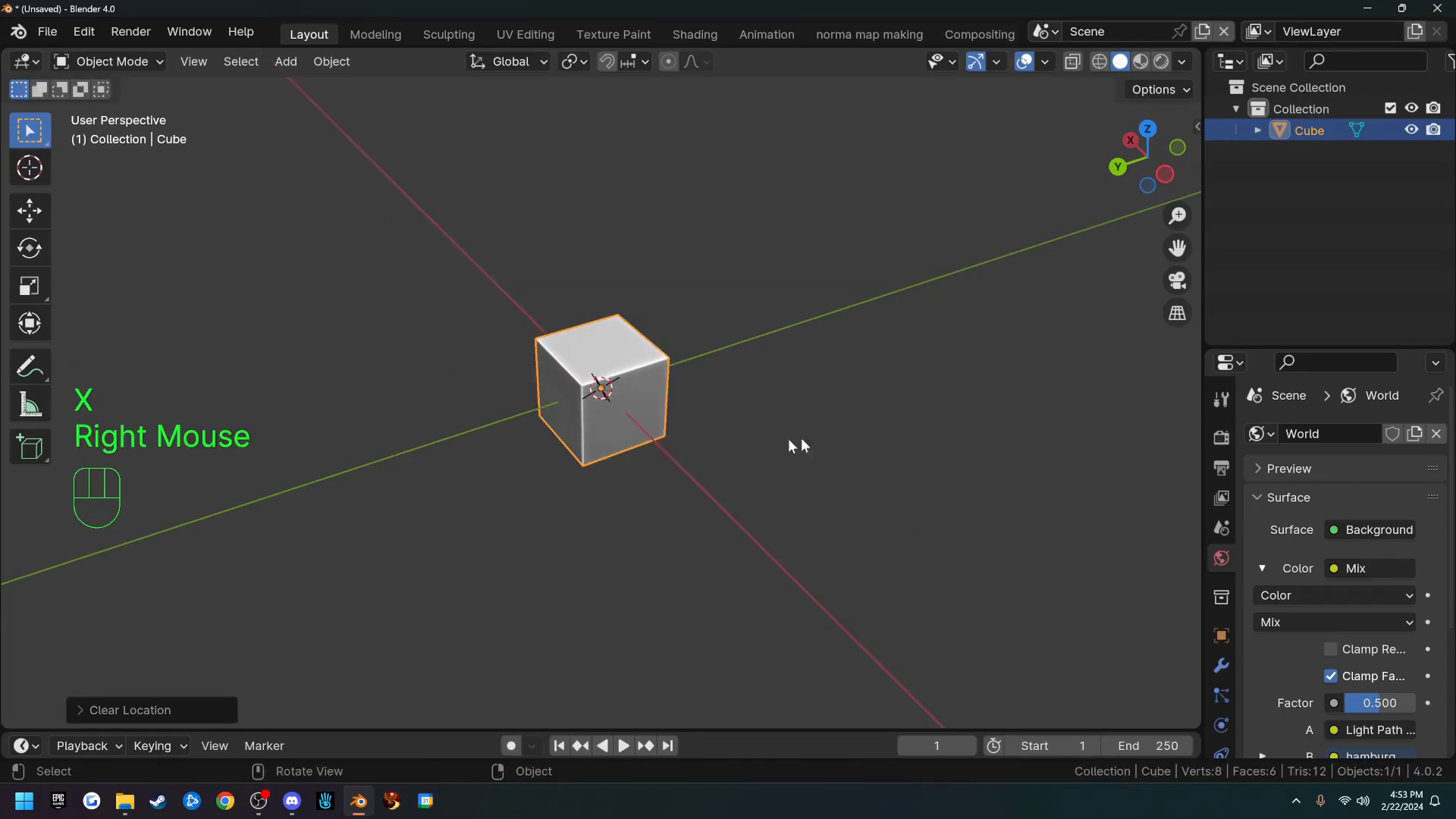
pyautogui.press('g')
pyautogui.press('y')
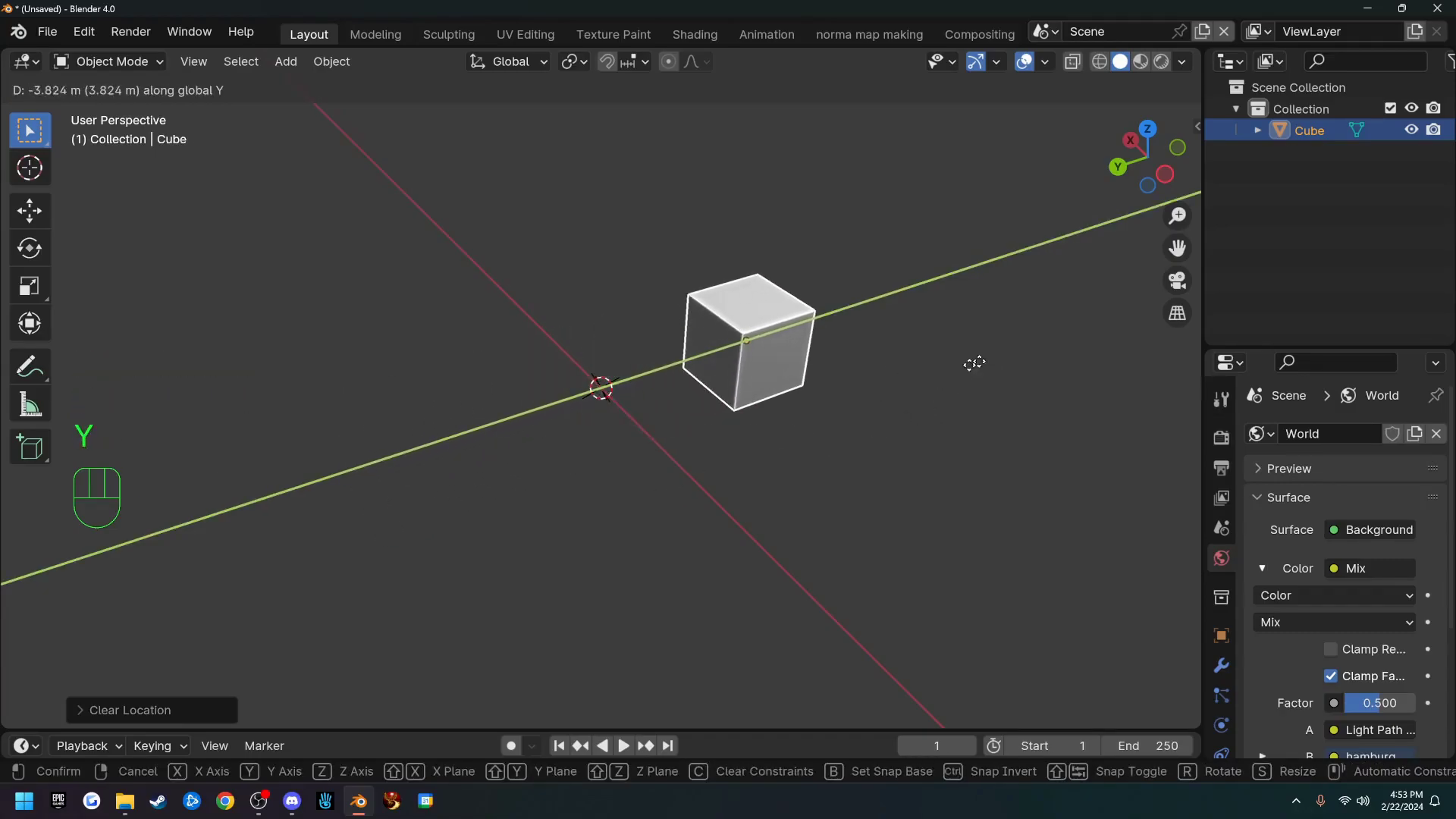
pyautogui.press('z')
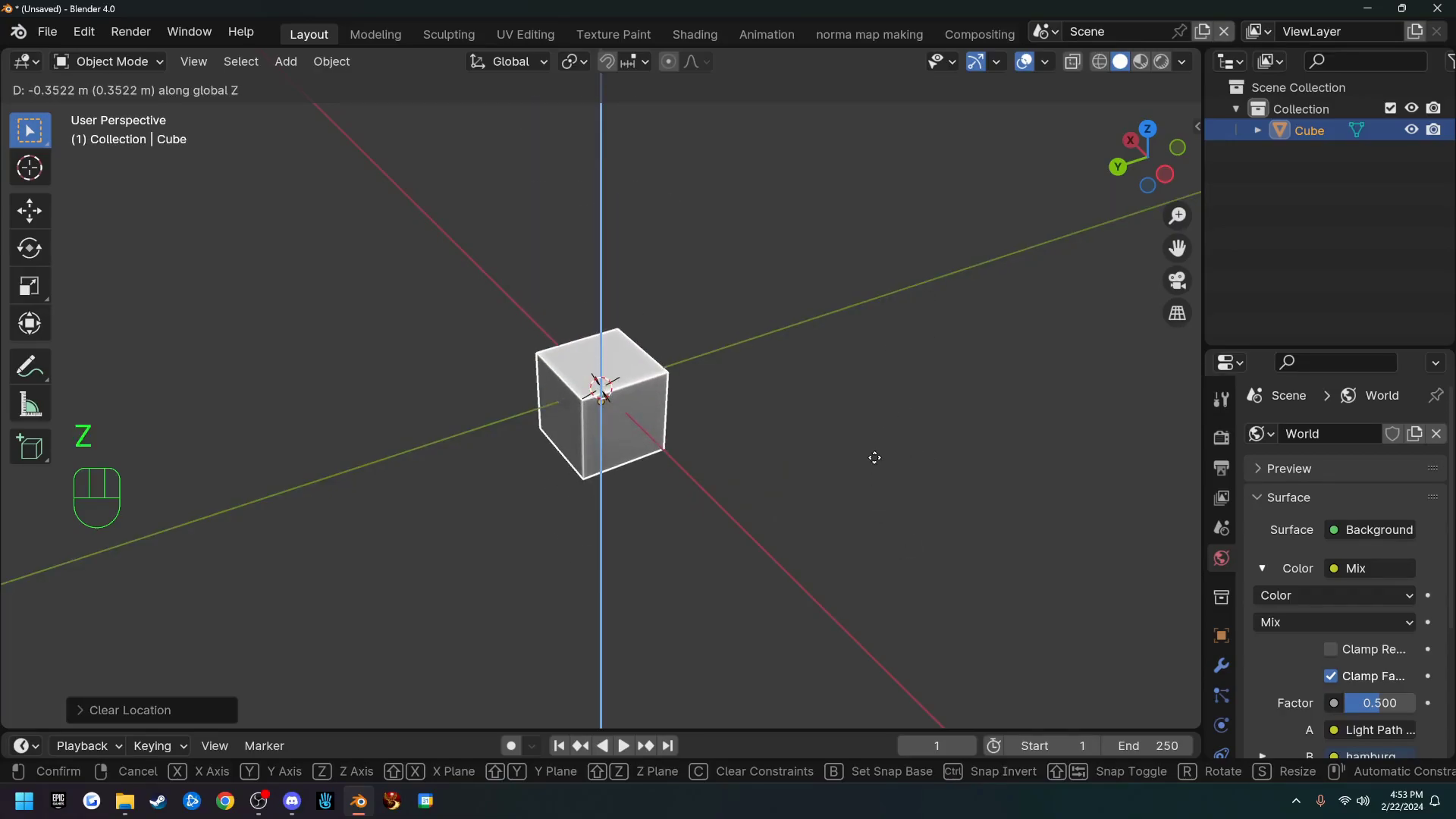
pyautogui.press('x')
pyautogui.press('y')
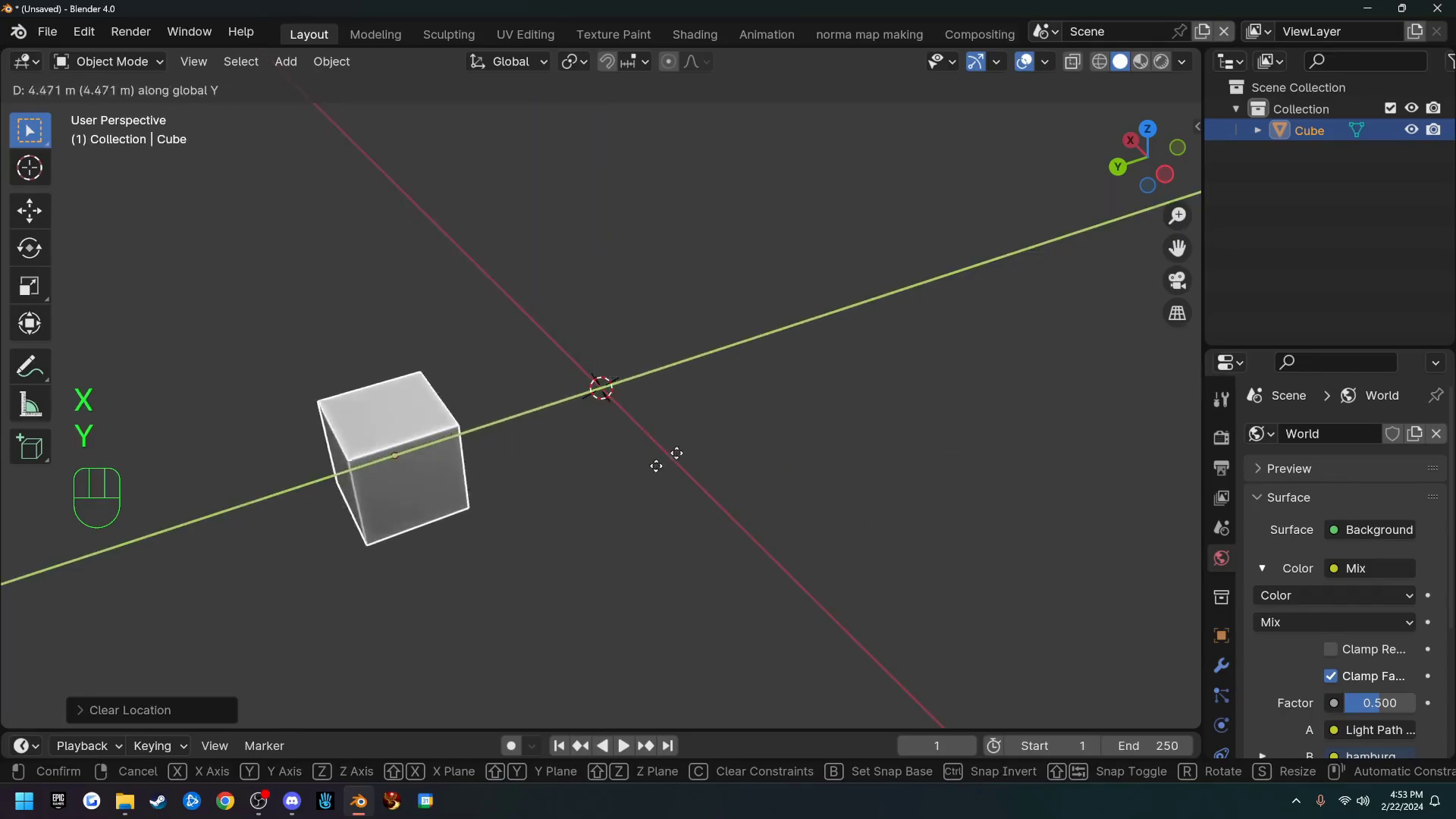
pyautogui.press('F7')
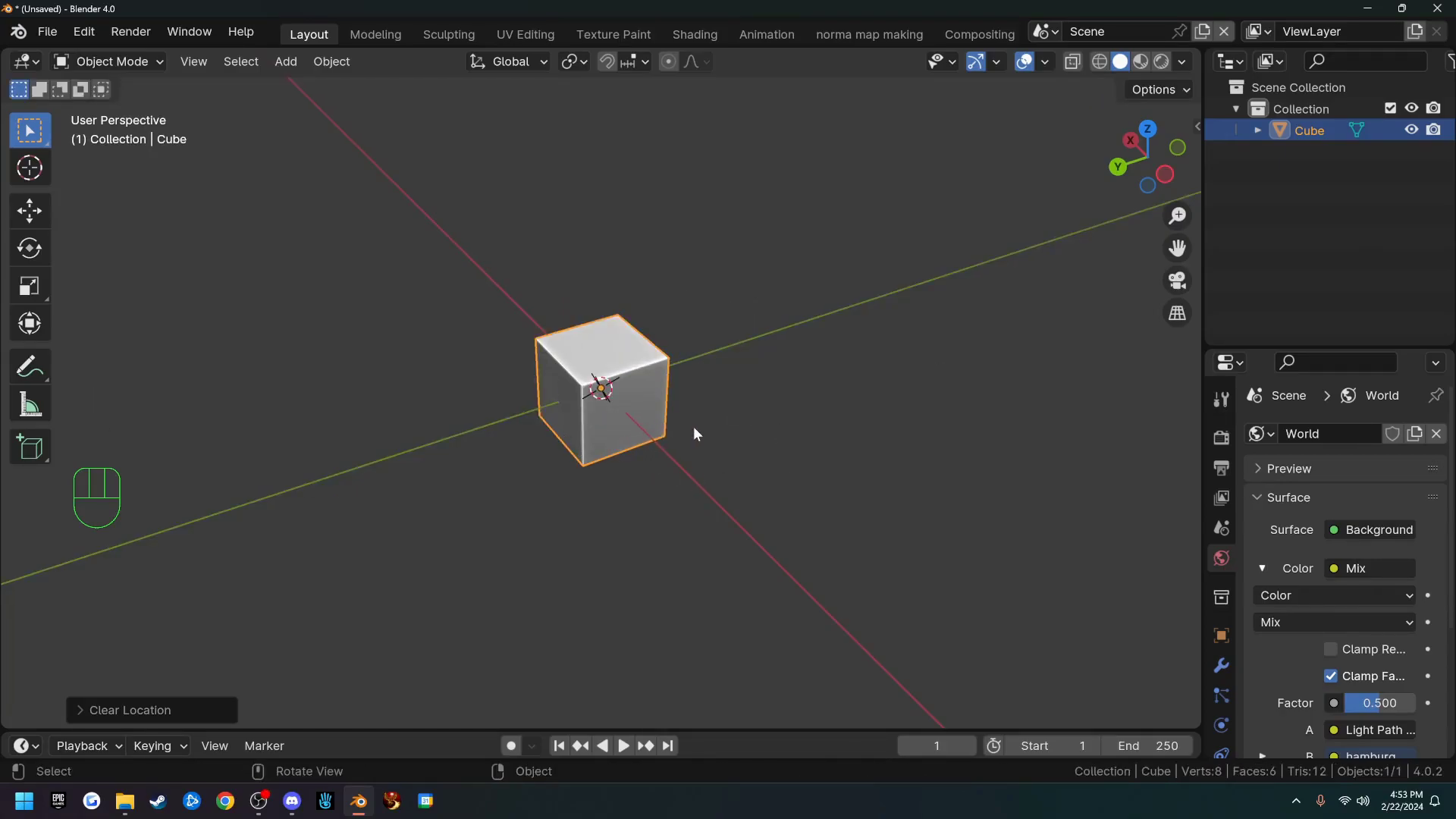
# Step: Try to move the cube exactly 2 m along the global X axis, and reverse the distance to -2 m
pyautogui.press('g')
pyautogui.press('x')
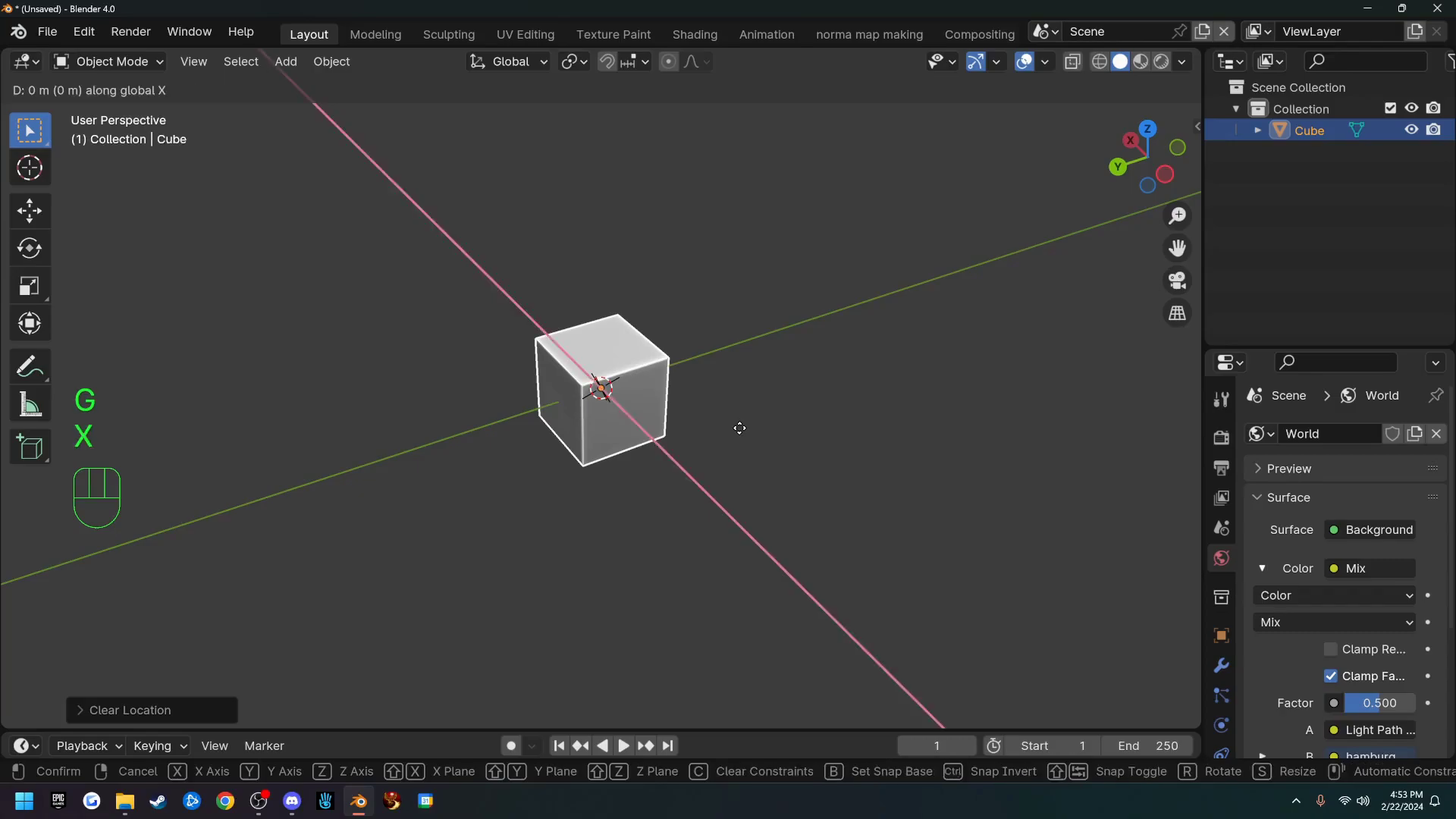
pyautogui.press('2')
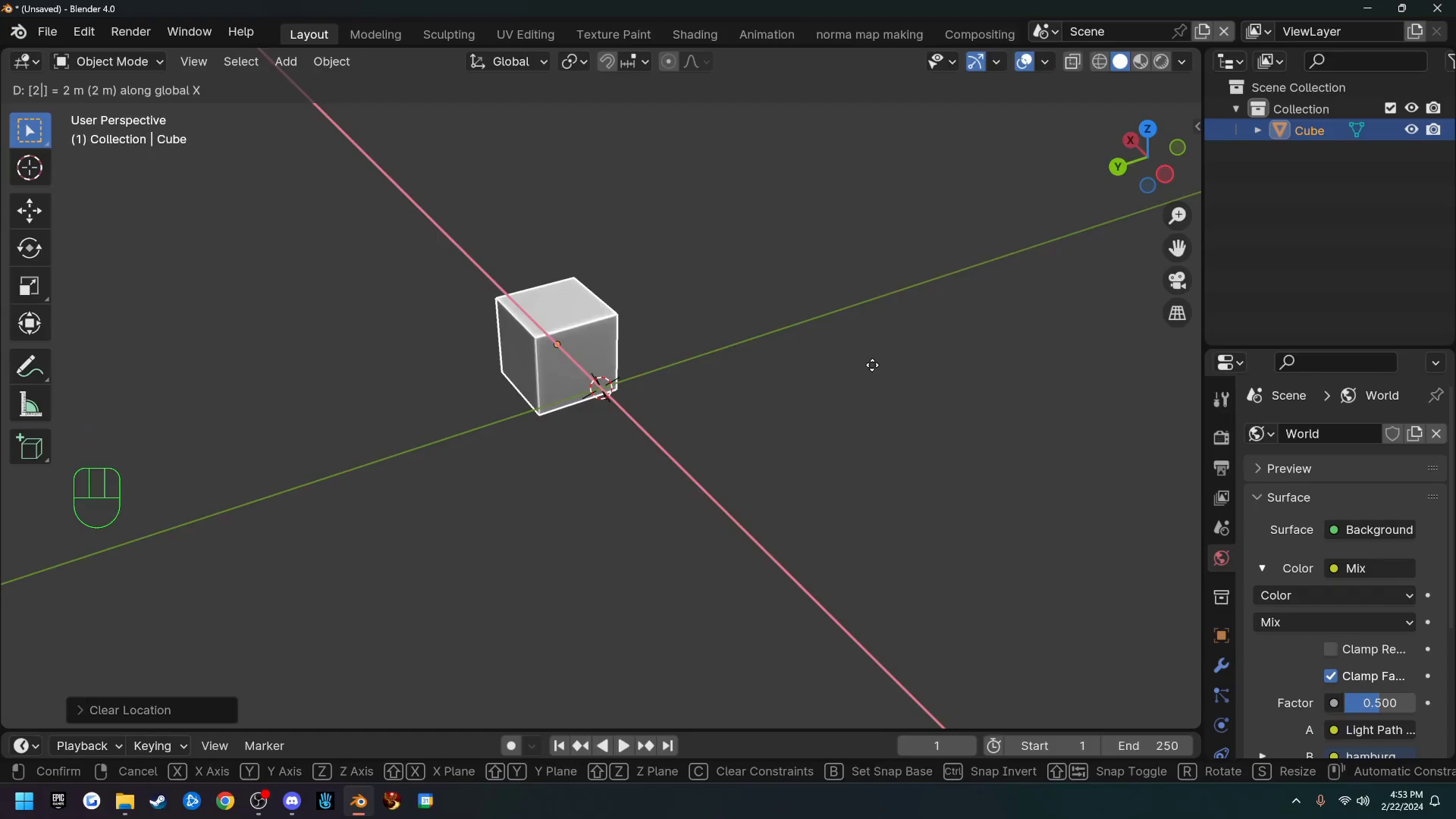
pyautogui.press('-')
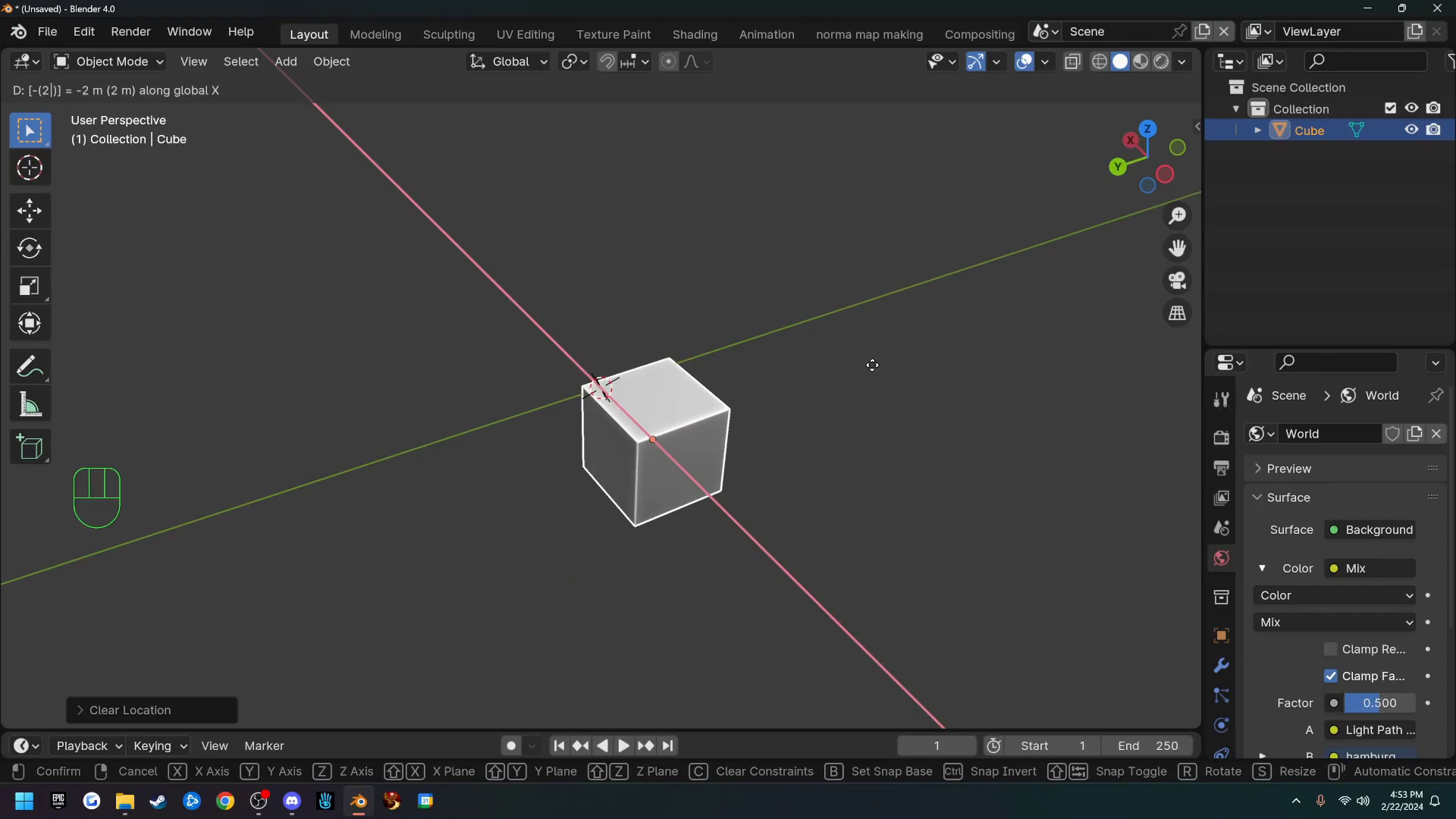
pyautogui.rightClick(867, 349)
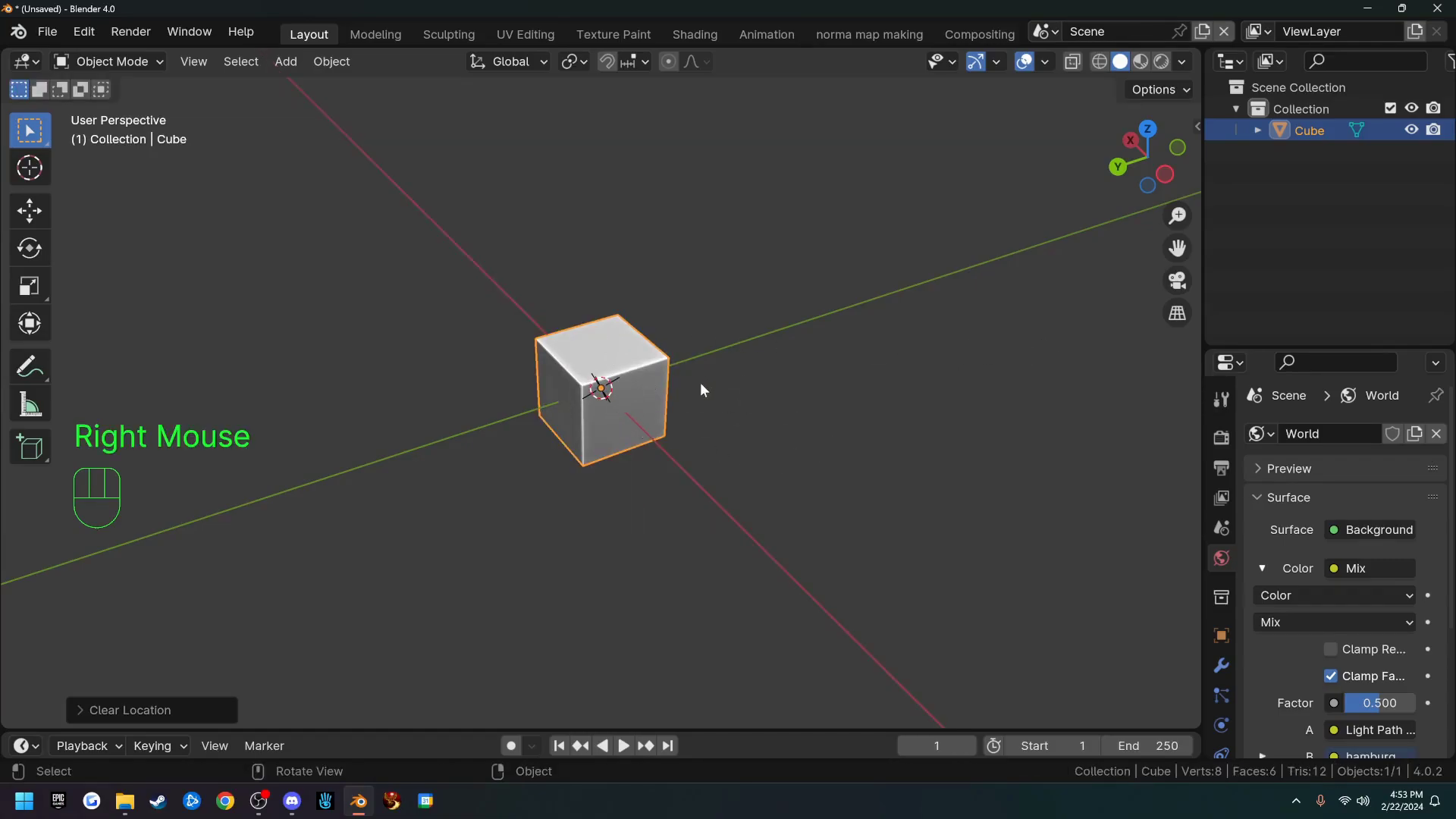
# Step: Show the cube's transform values in the sidebar and move the cube 2 m along the global X axis
pyautogui.press('n')
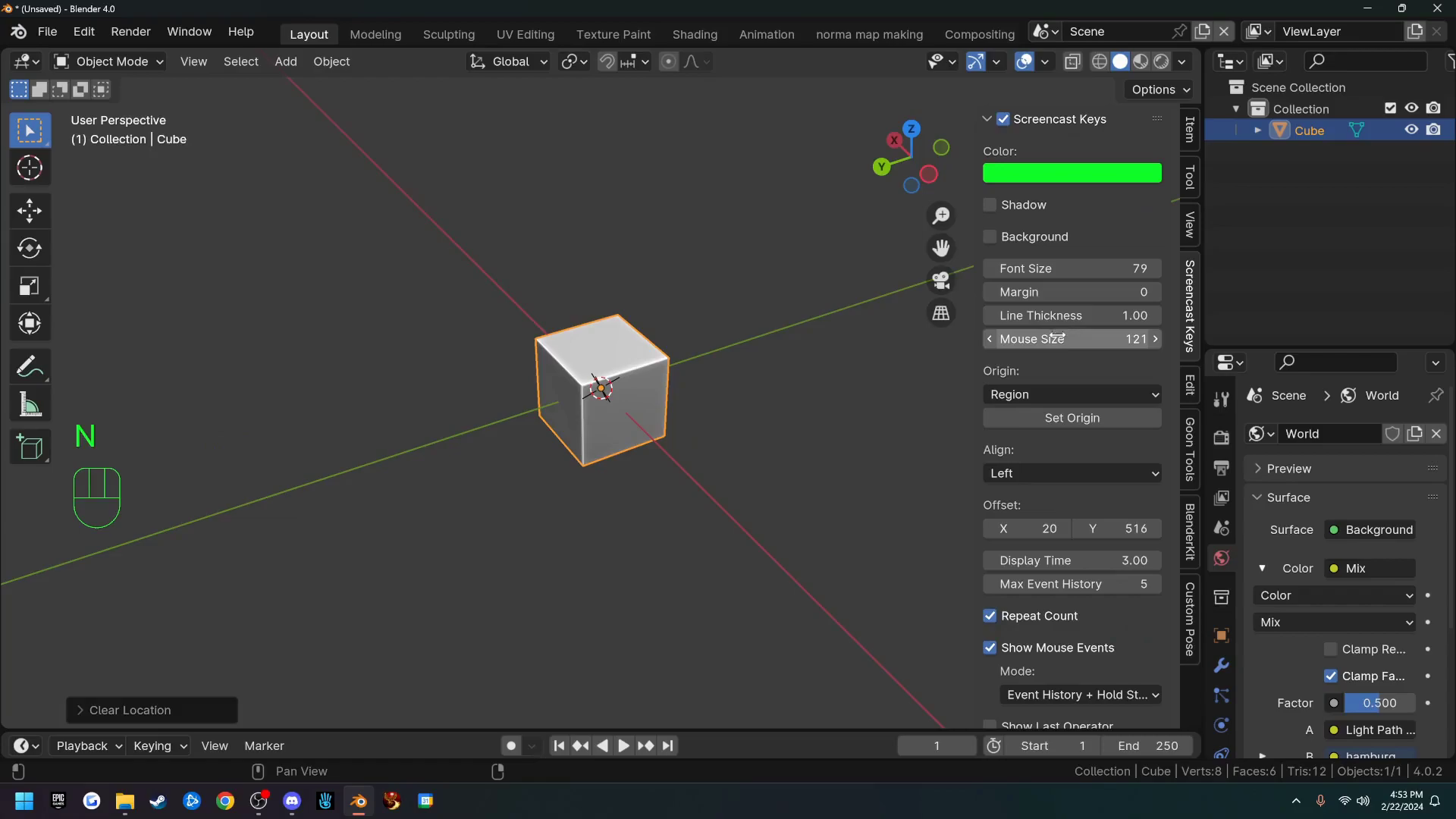
pyautogui.scroll(2, 1173, 216)
pyautogui.click(1191, 128)
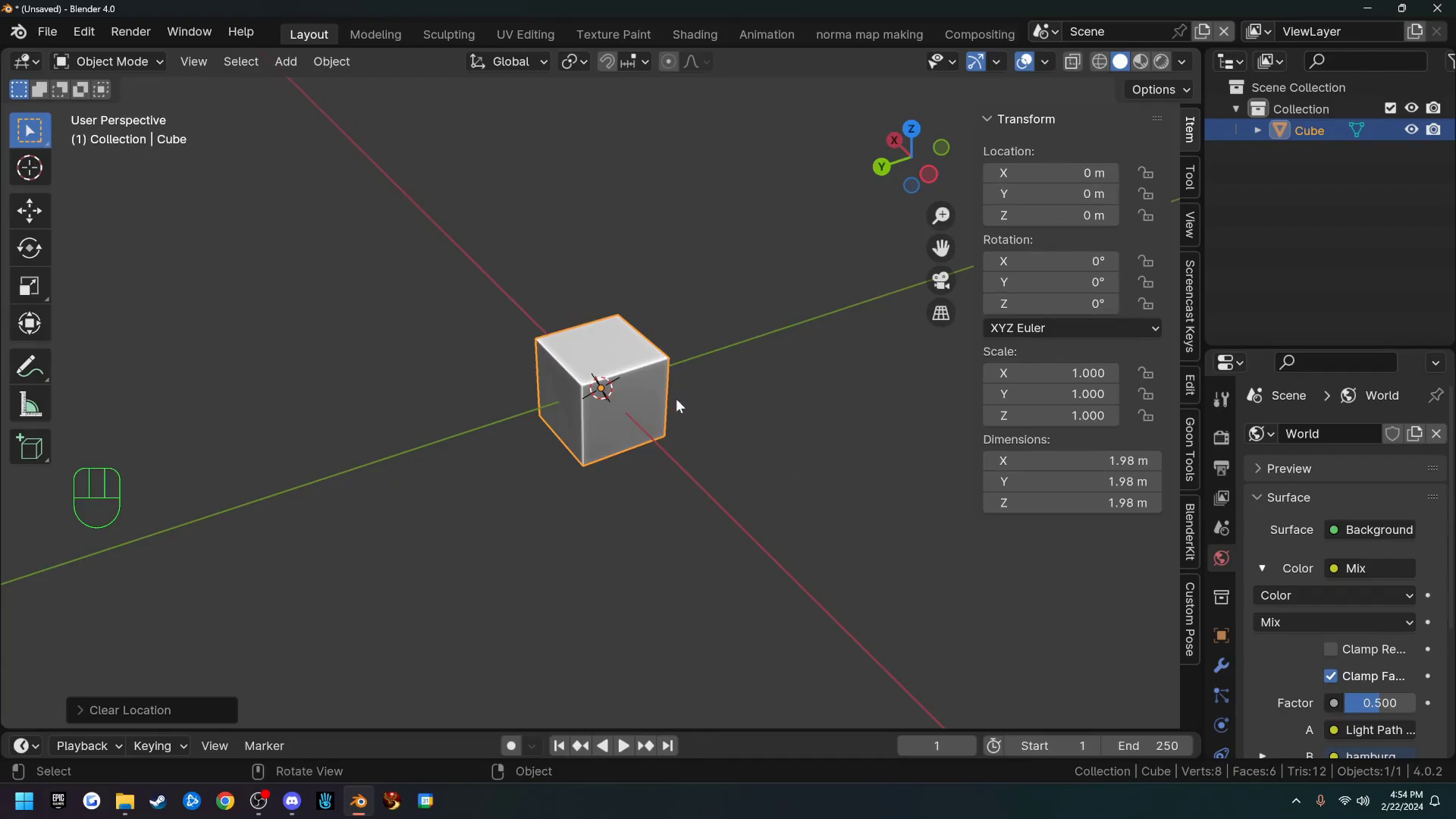
pyautogui.press('g')
pyautogui.write('x')
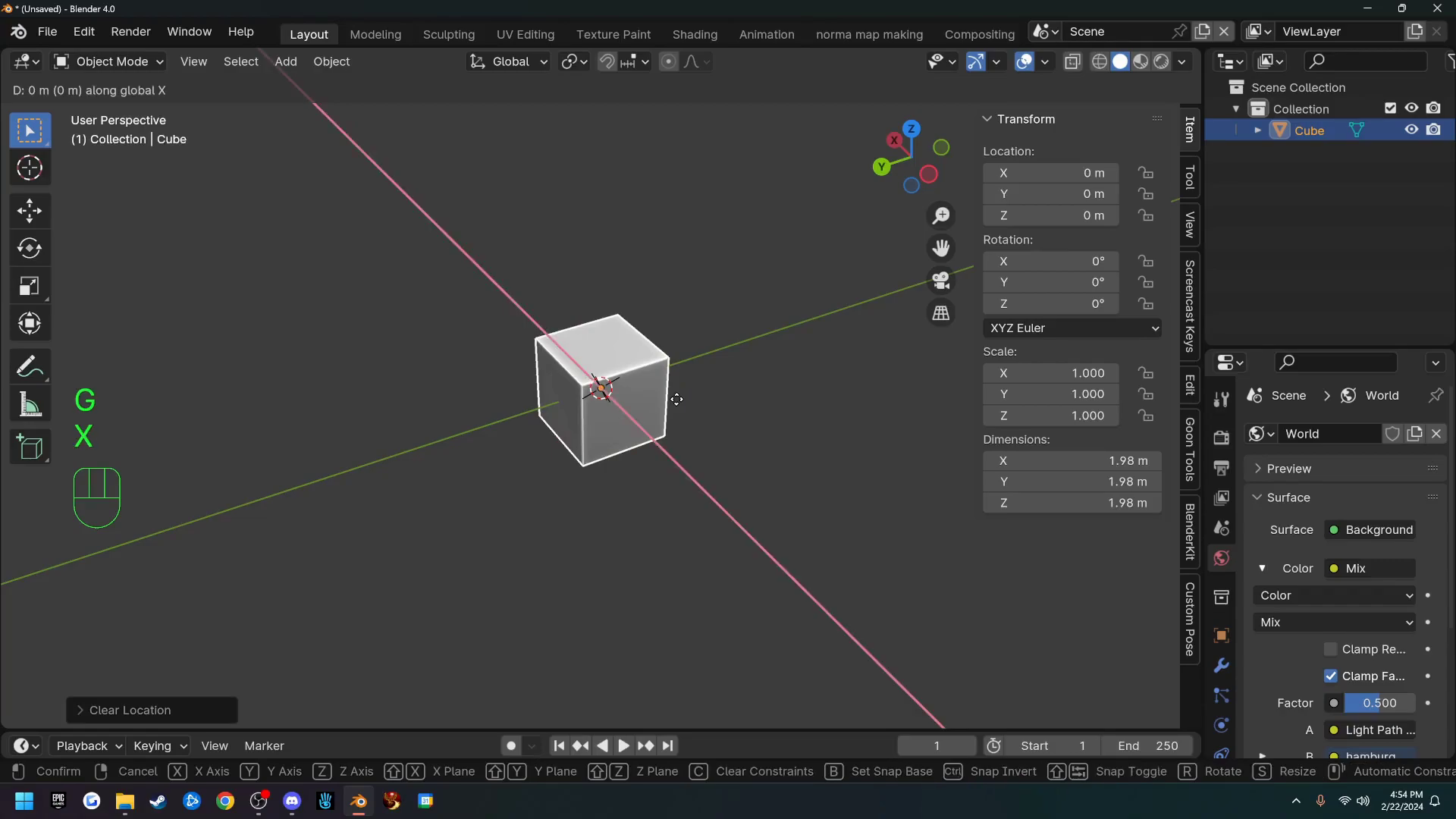
pyautogui.write('2')
pyautogui.click(676, 399)
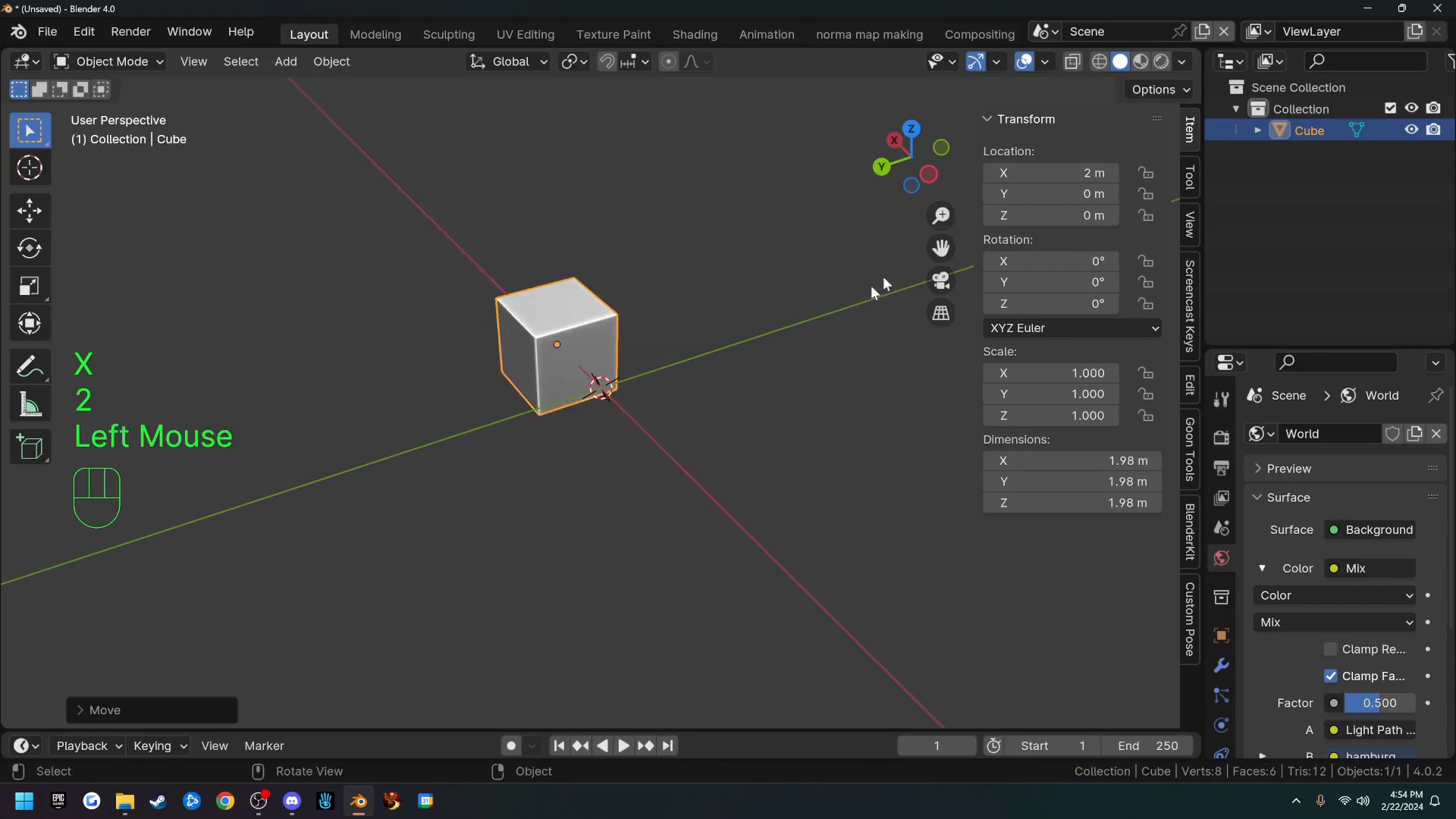
# Step: Set the cube's X location to 4 m in its transform values
pyautogui.doubleClick(1060, 174)
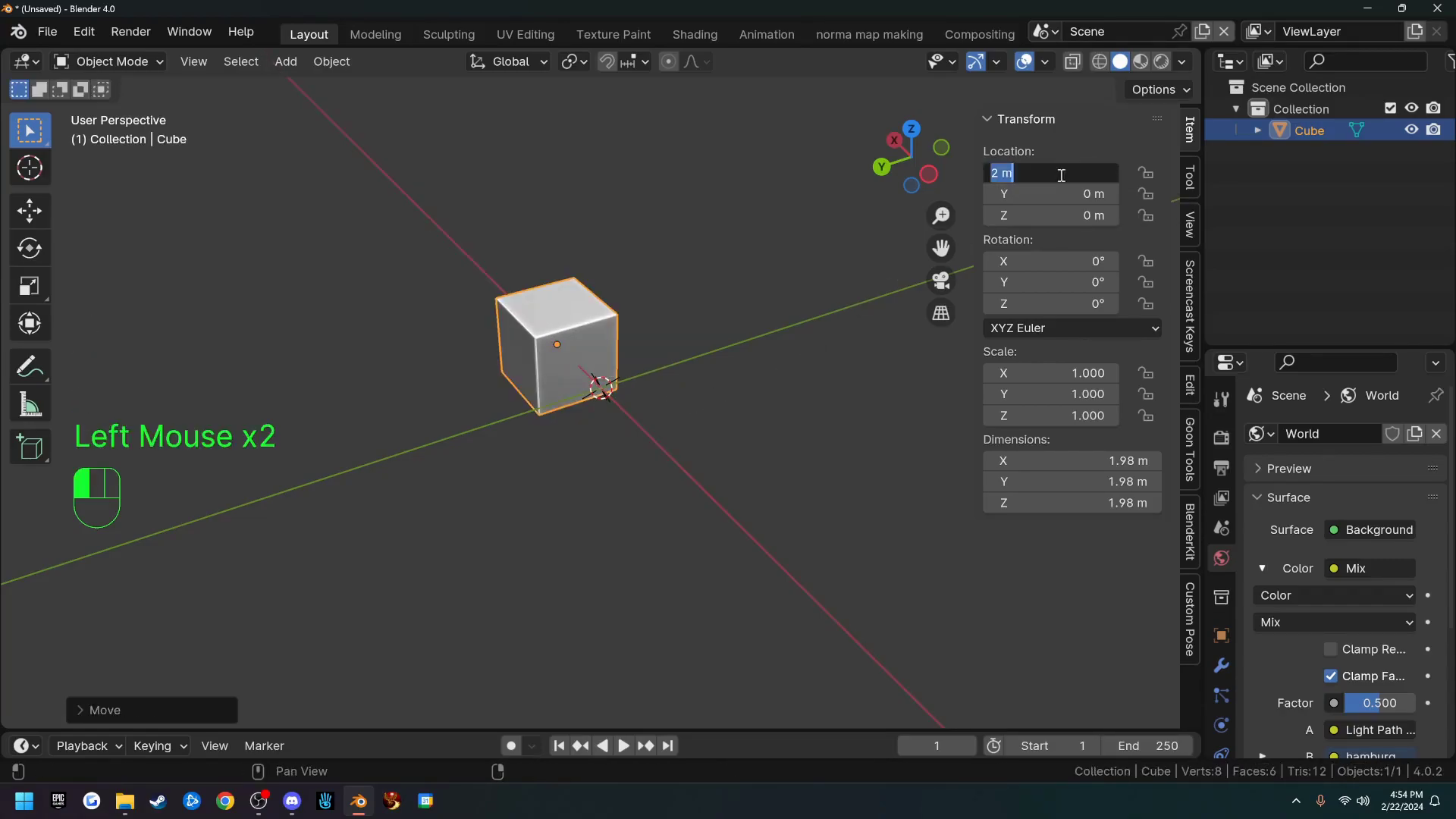
pyautogui.write('4')
pyautogui.press('Return')
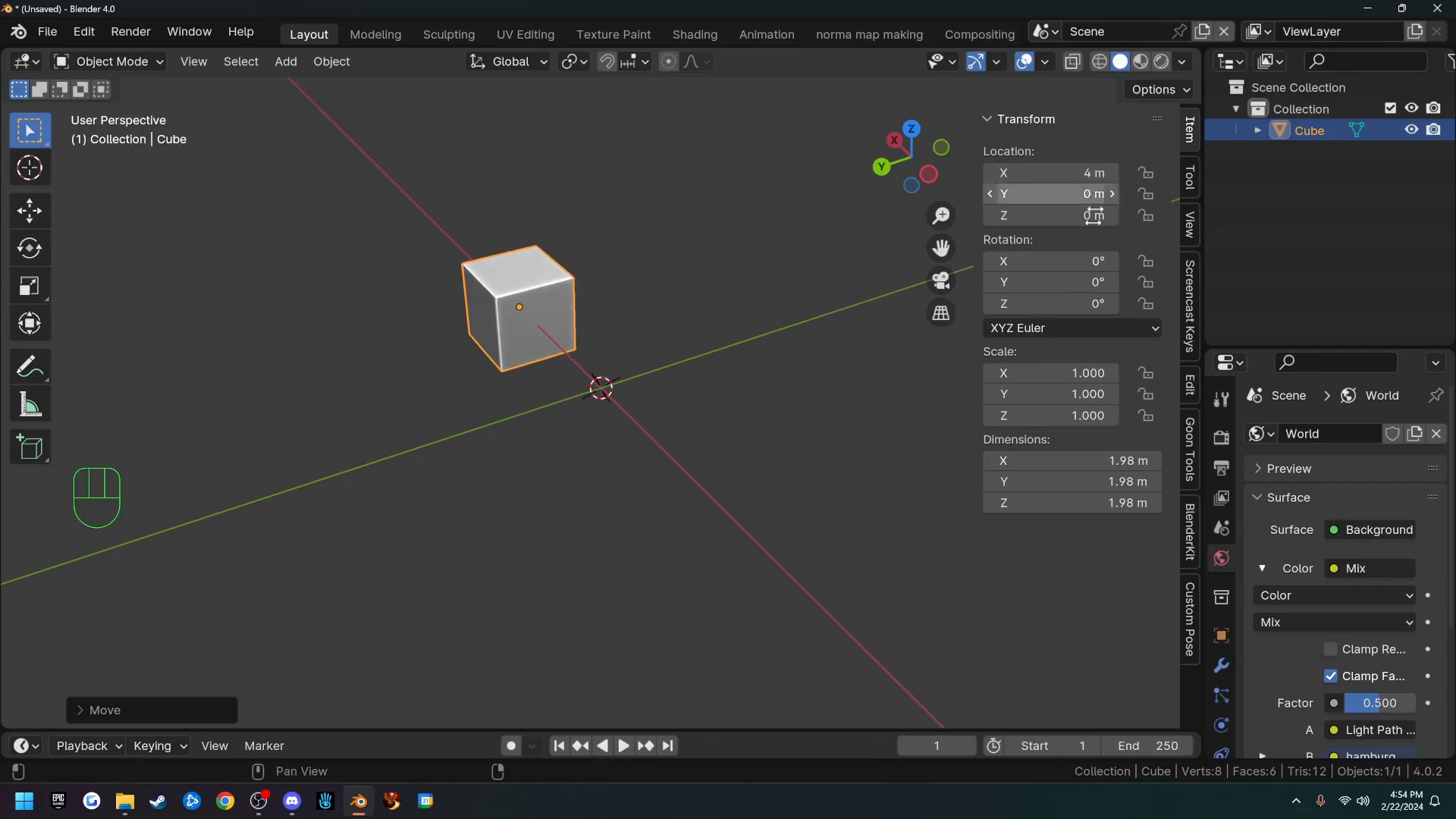
pyautogui.press('F7')
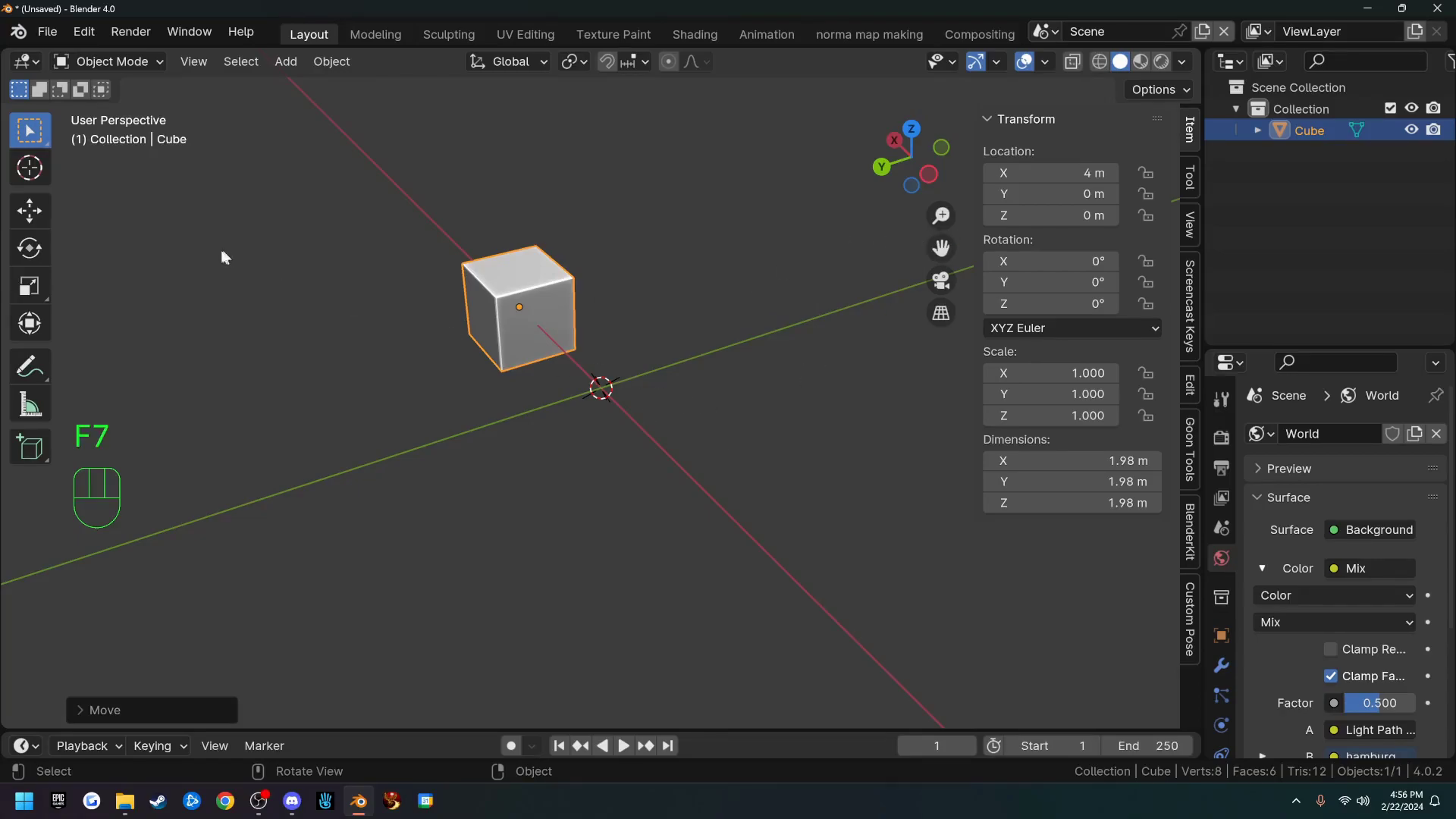
# Step: Activate the Rotate tool and clear the cube's location so it sits at the world origin
pyautogui.click(29, 253)
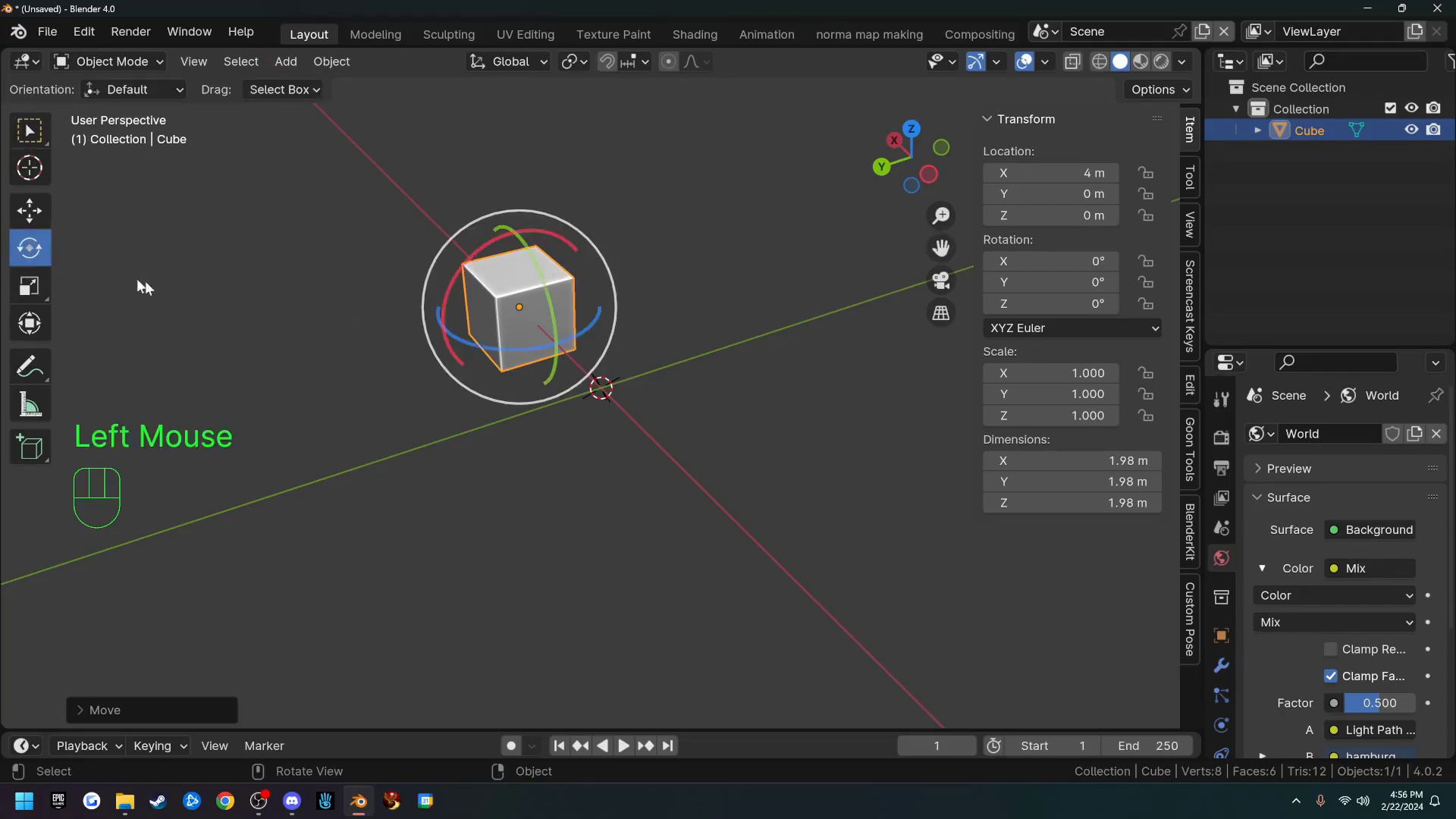
pyautogui.moveTo(559, 434); pyautogui.dragTo(606, 424, button='middle')
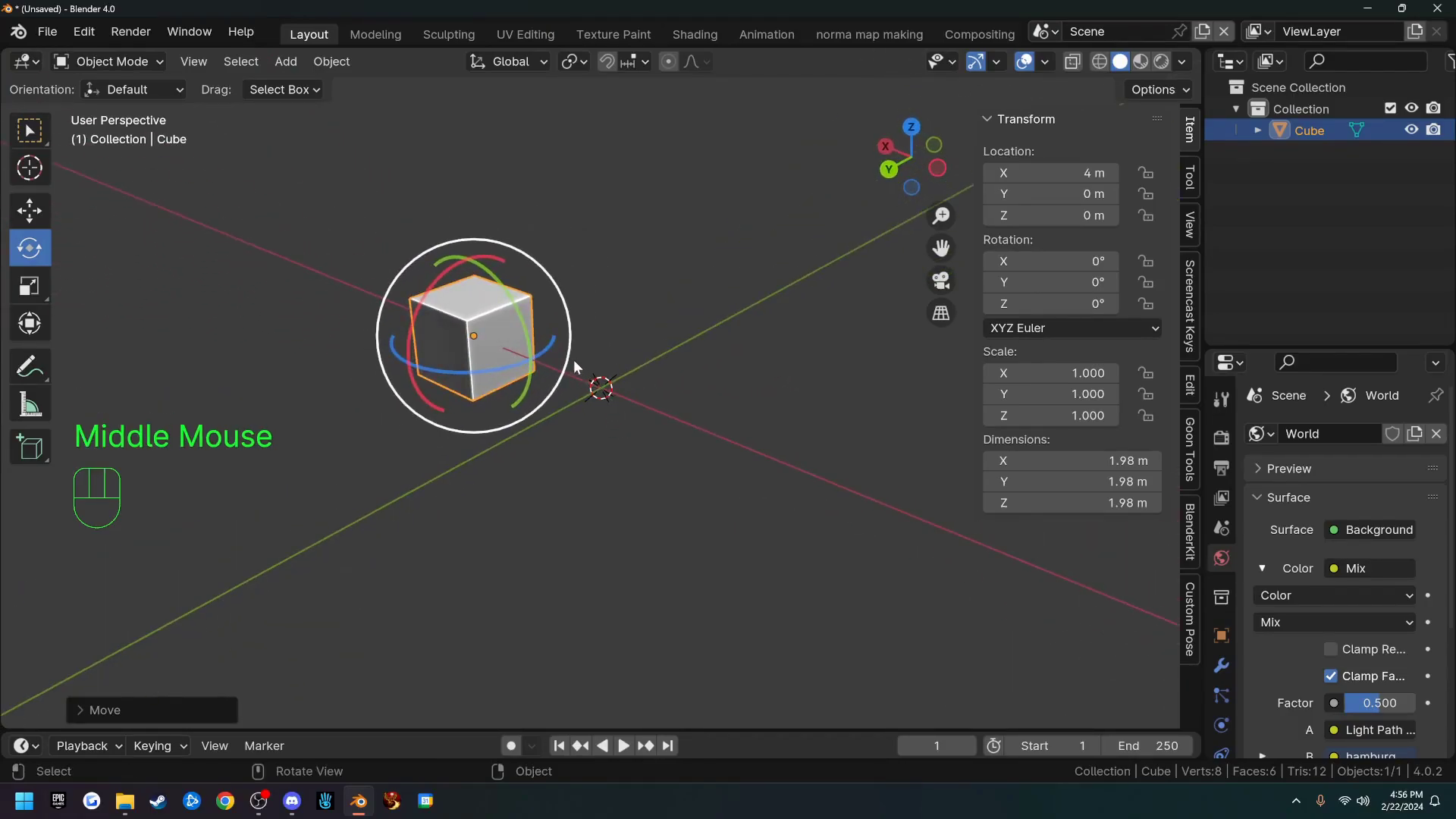
pyautogui.hotkey('alt', 'g')
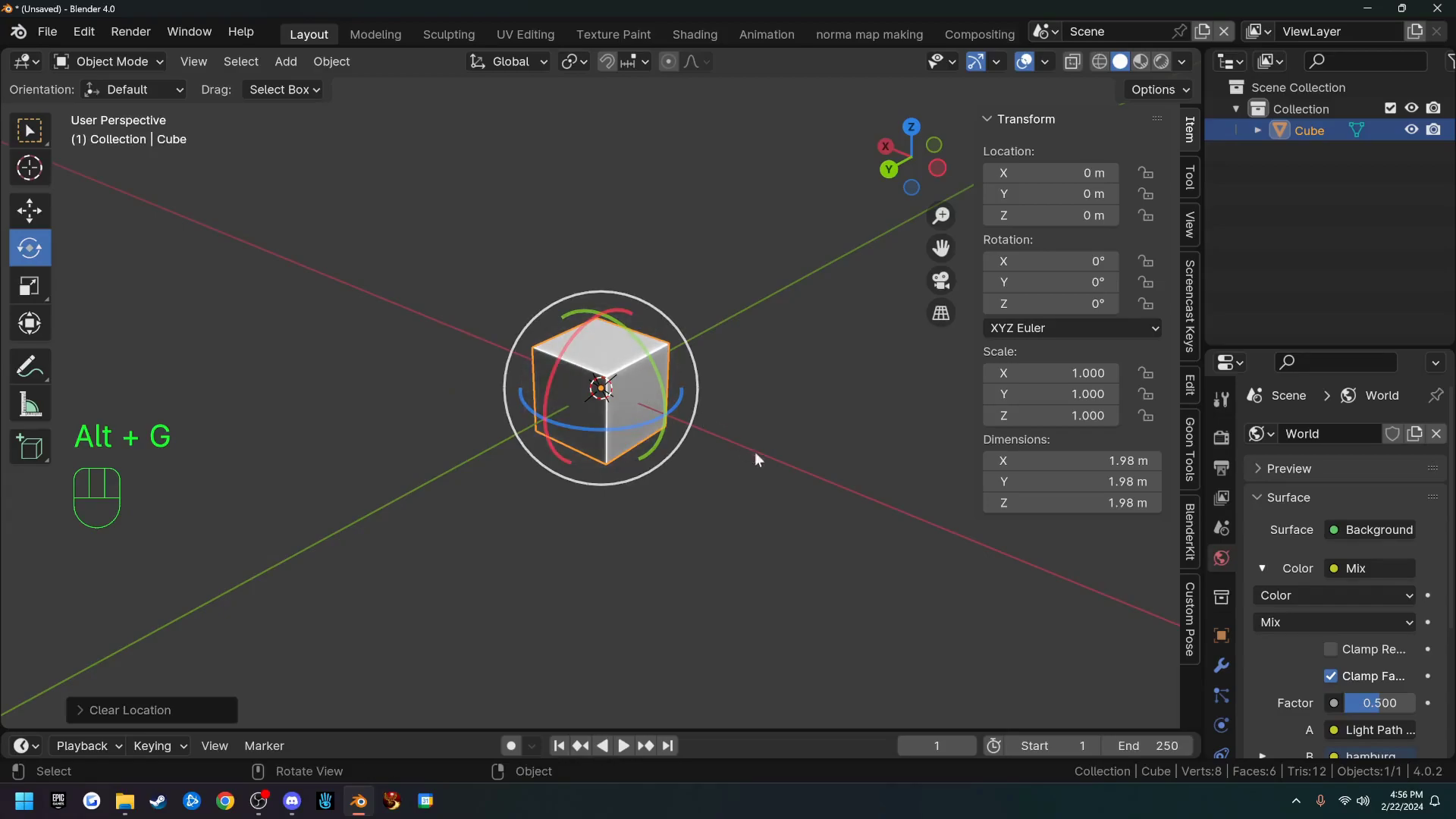
pyautogui.scroll(1, 766, 493)
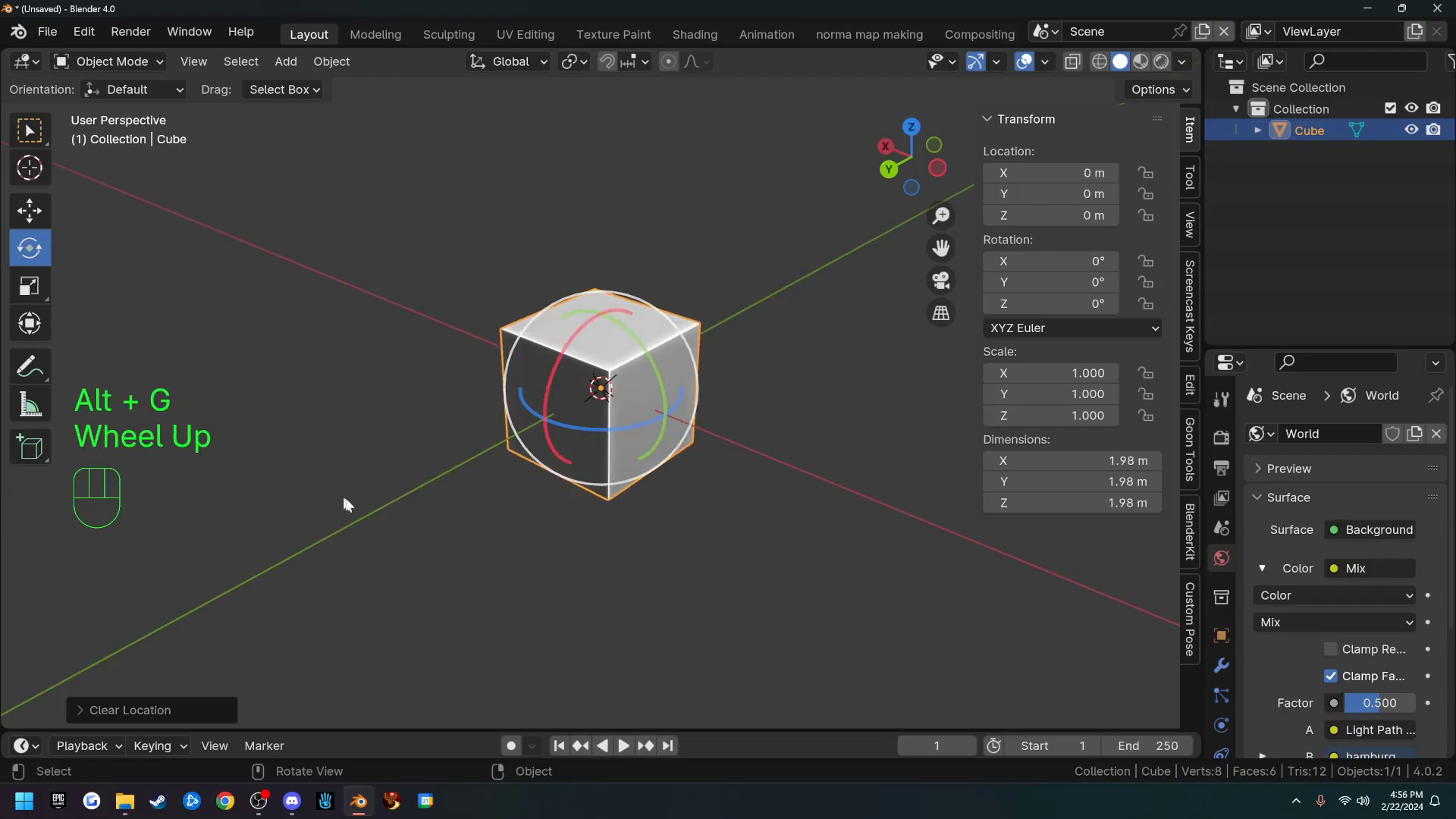
pyautogui.moveTo(699, 561); pyautogui.dragTo(716, 561, button='middle')
pyautogui.scroll(1, 717, 558)
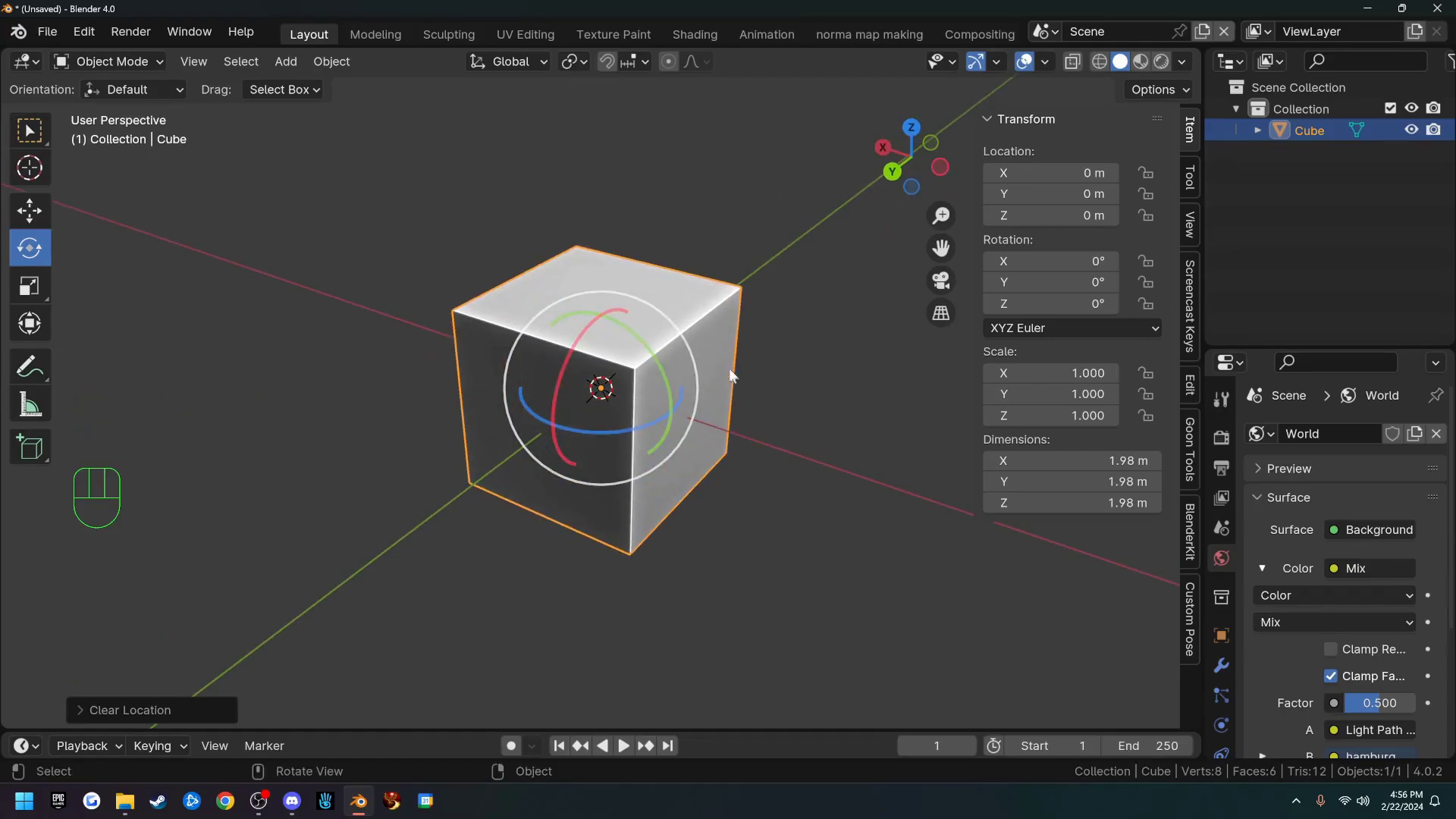
# Step: Rotate the cube freehand with the Rotate gizmo, using its axis rings, outer view ring and inner trackball area
pyautogui.moveTo(655, 357); pyautogui.dragTo(590, 442)
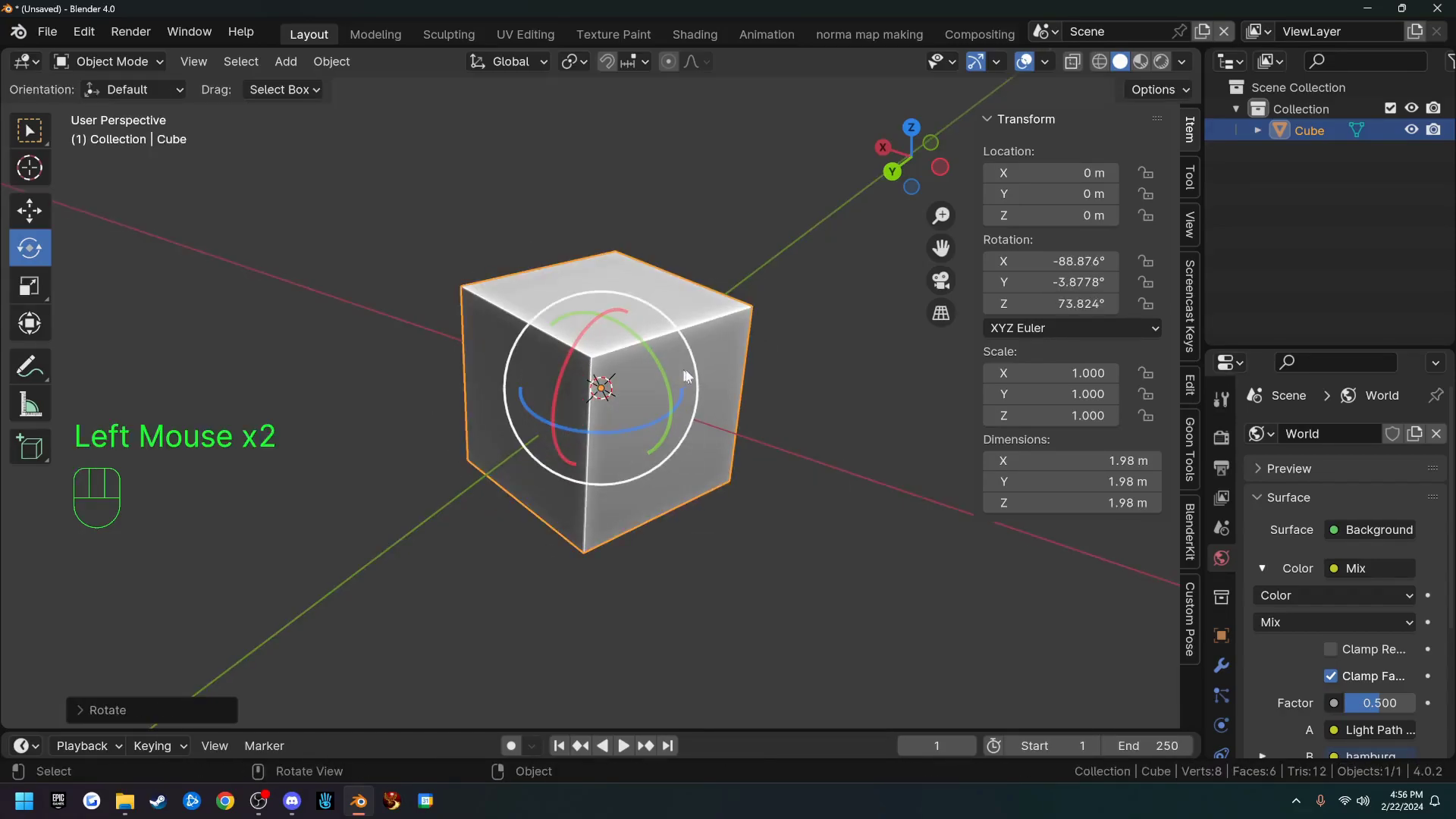
pyautogui.moveTo(691, 363); pyautogui.dragTo(652, 535)
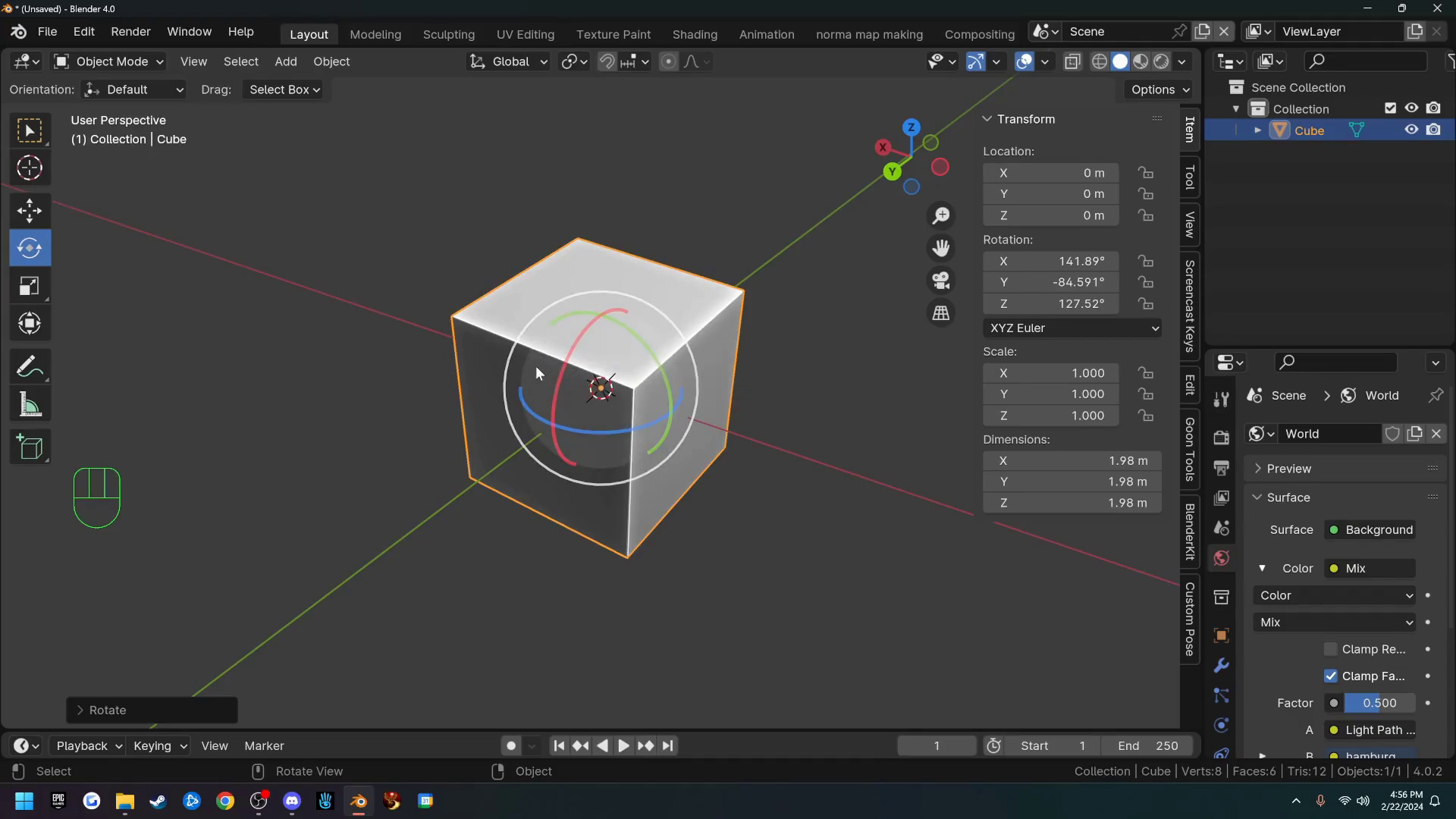
pyautogui.moveTo(658, 344); pyautogui.dragTo(712, 366)
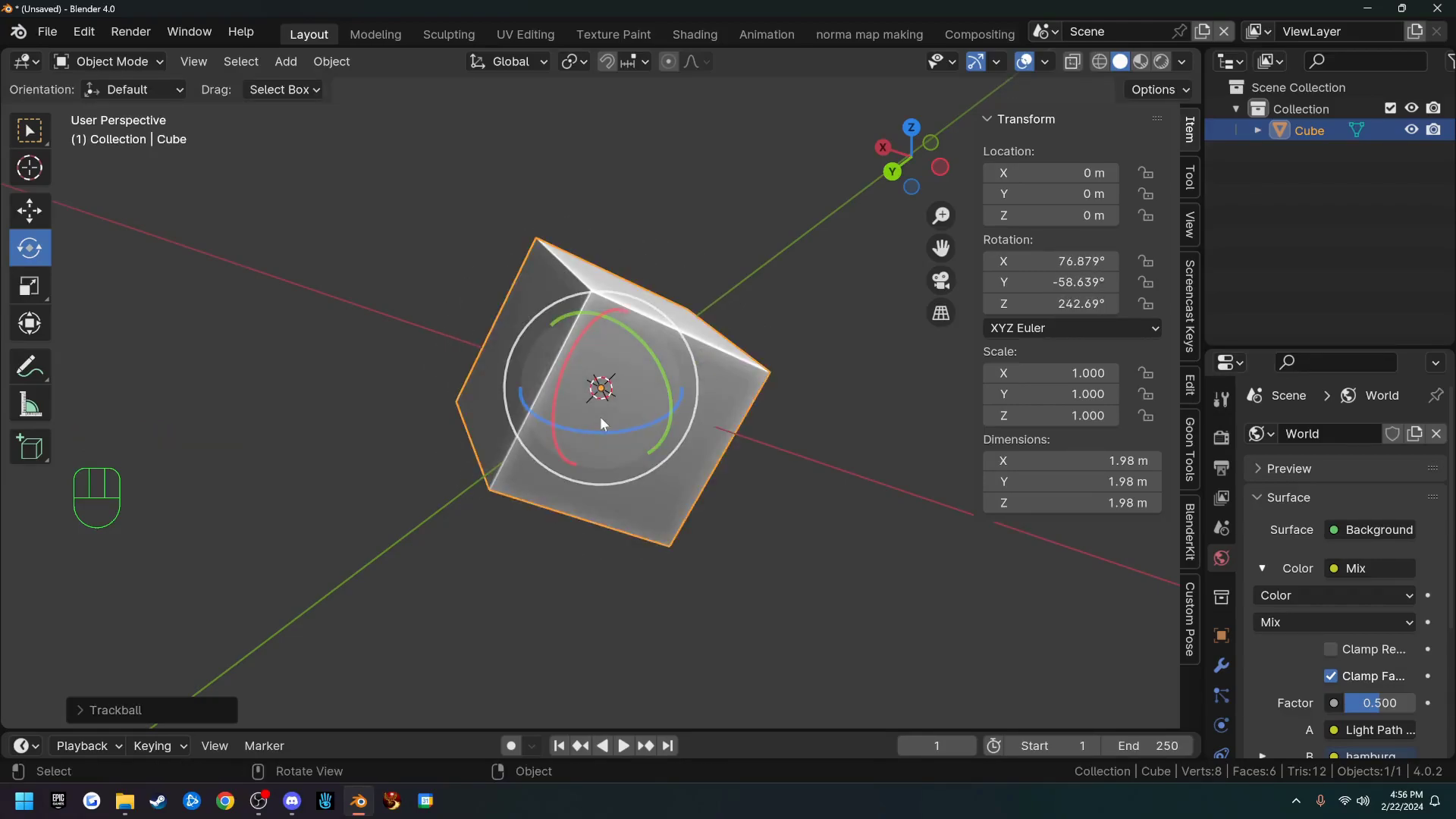
# Step: Clear the cube's rotation and switch back to the Select Box tool
pyautogui.hotkey('alt', 'r')
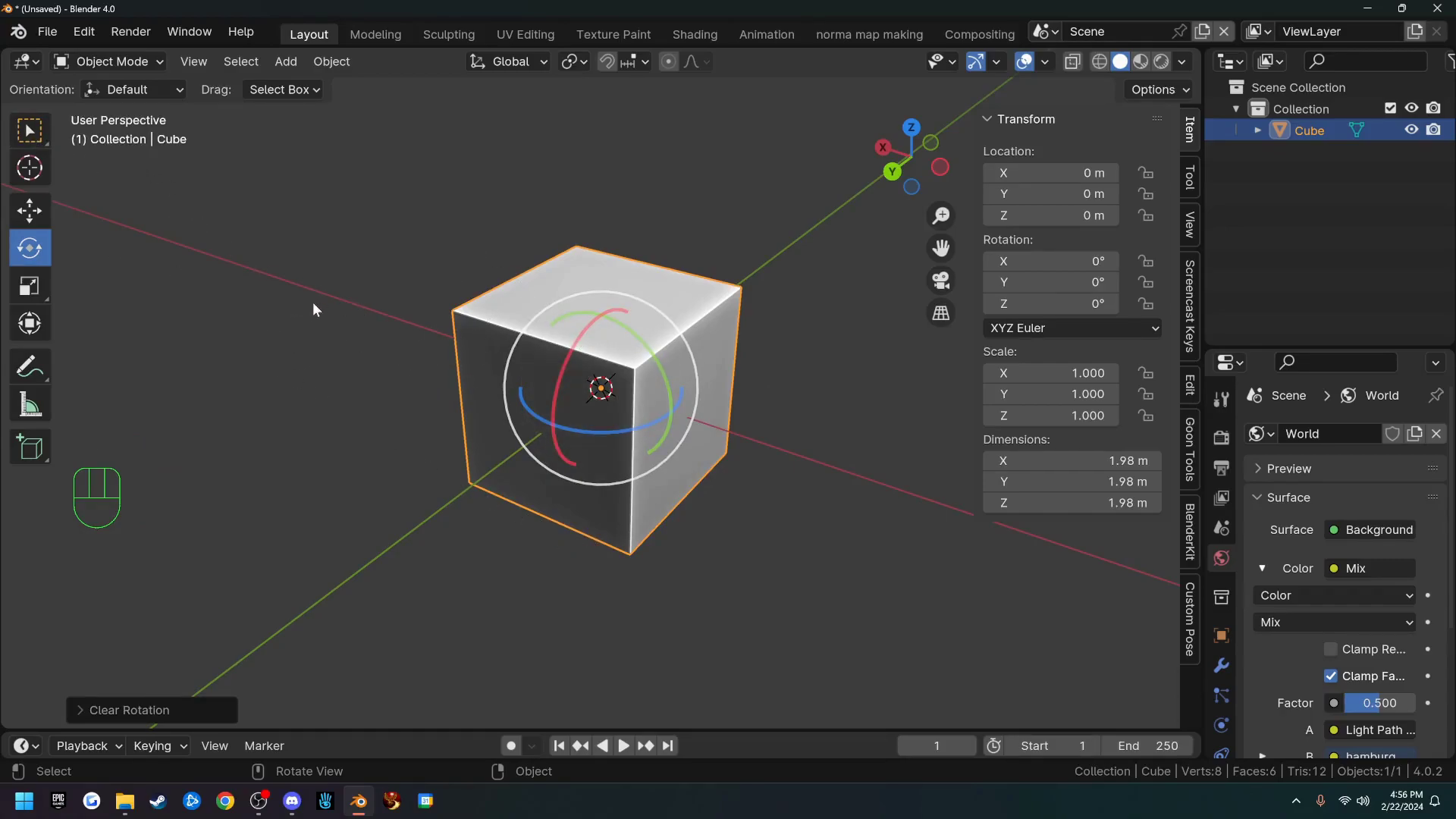
pyautogui.press('w')
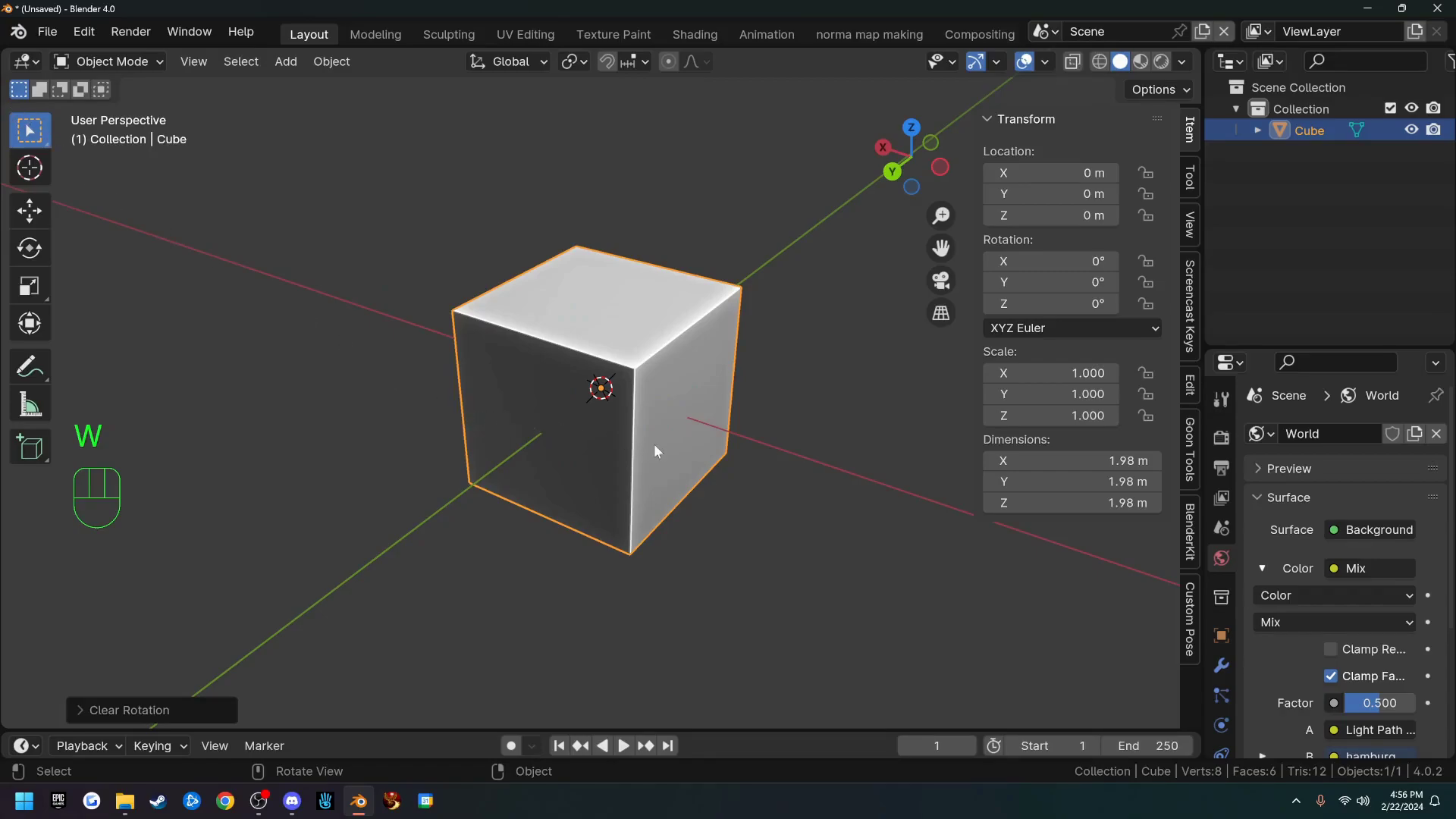
# Step: Try to rotate the cube about the global X, Y and Z axes in turn, and in free trackball mode
pyautogui.press('r')
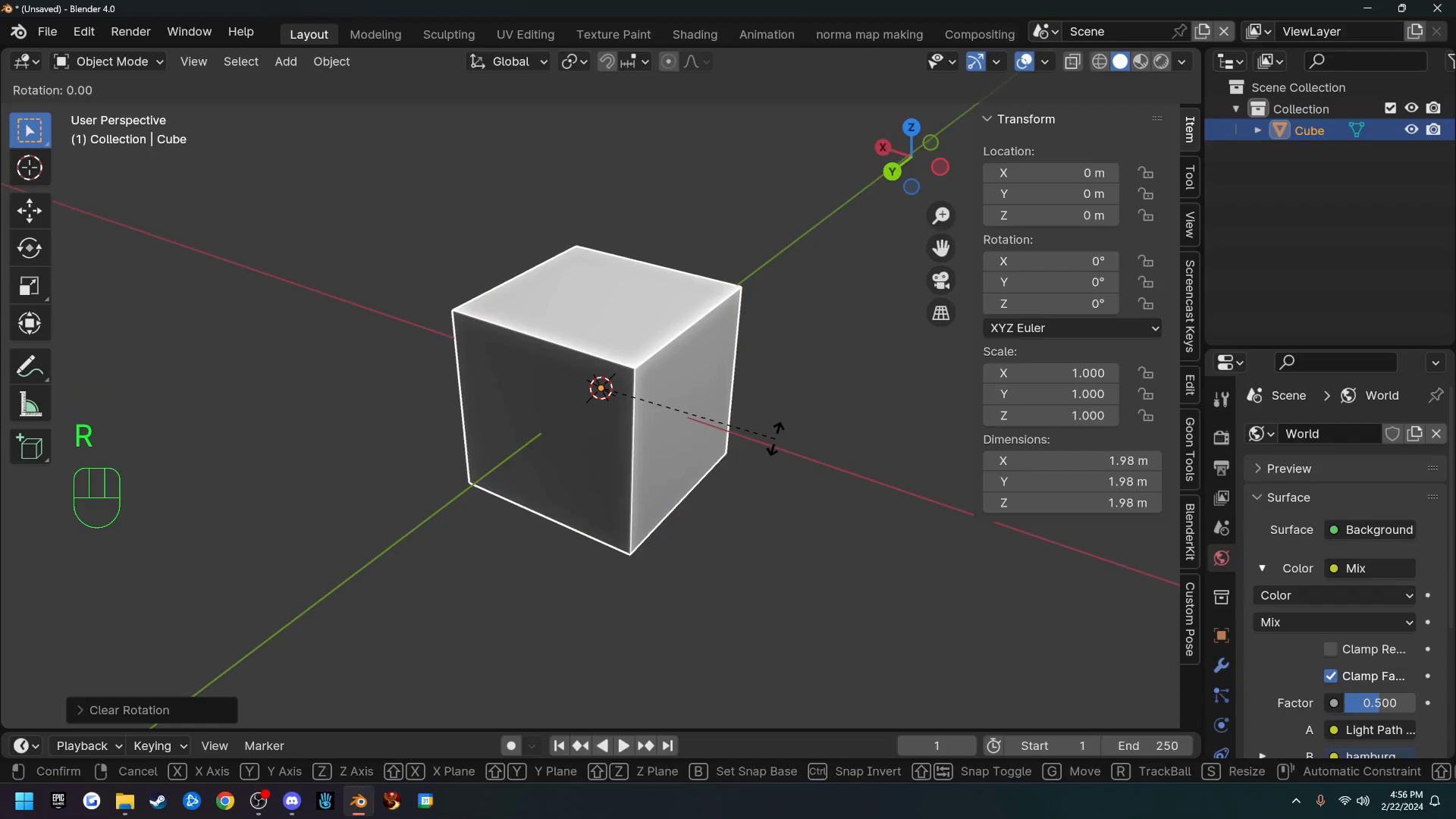
pyautogui.press('x')
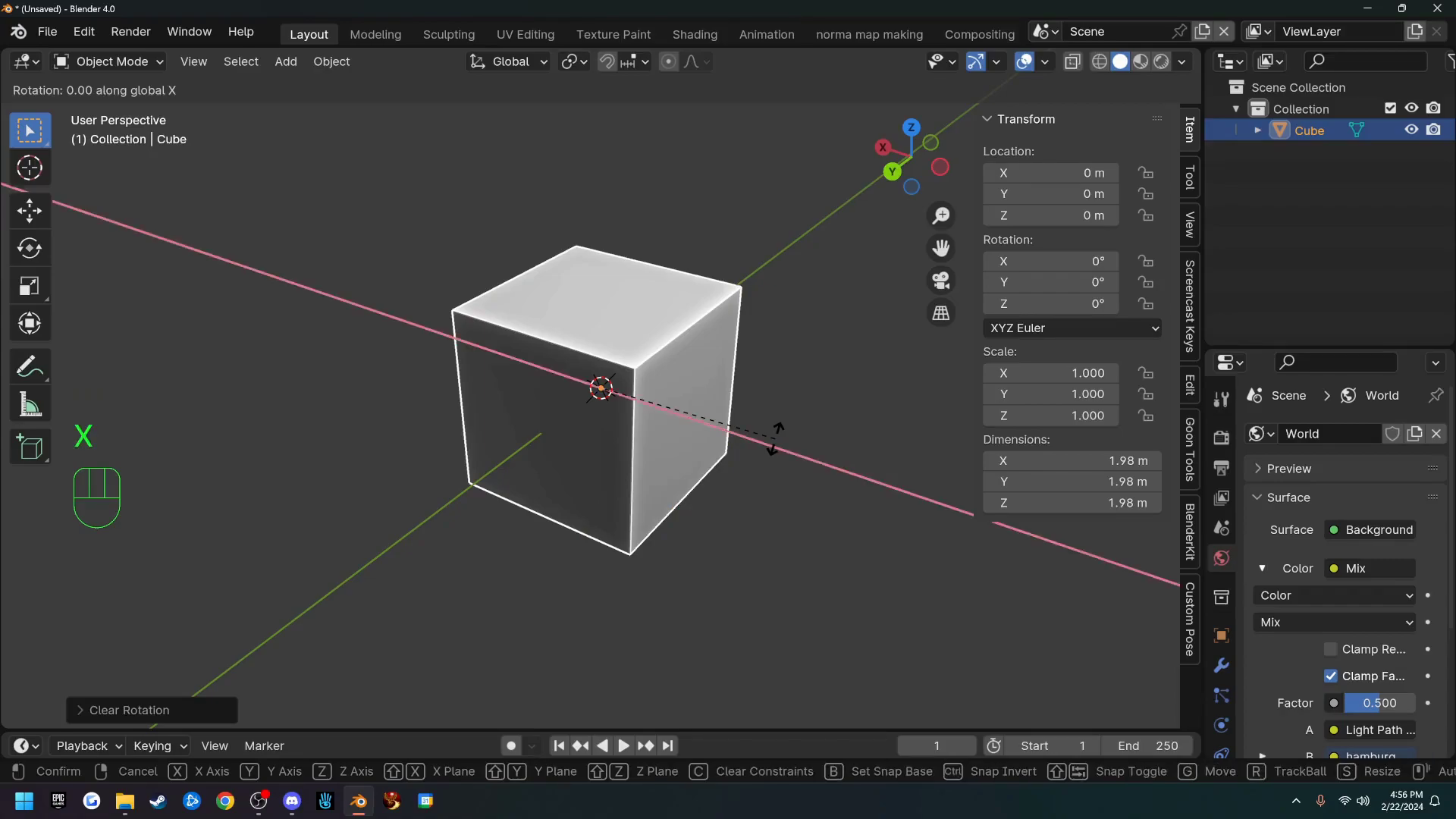
pyautogui.press('y')
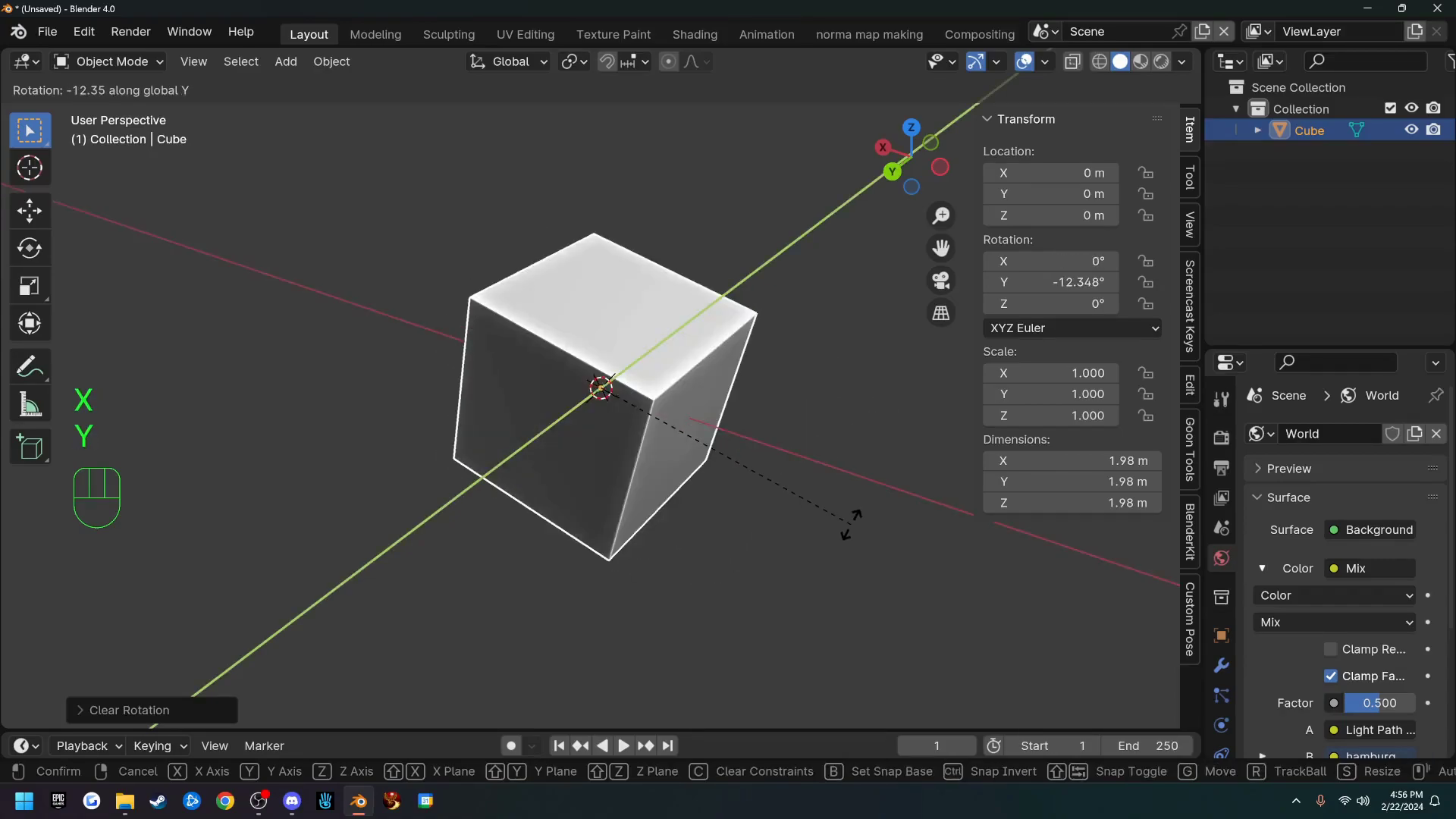
pyautogui.press('z')
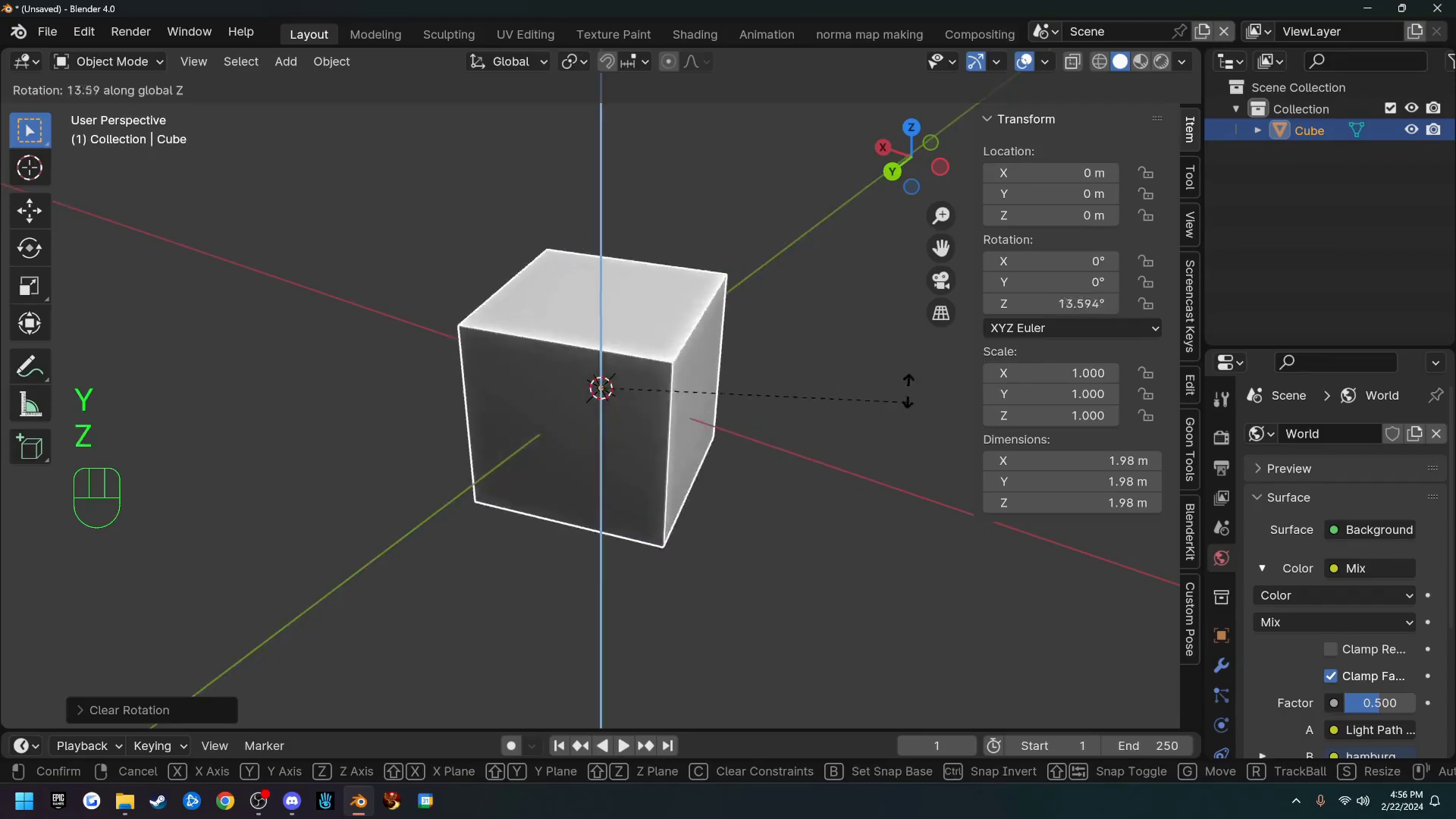
pyautogui.press('r')
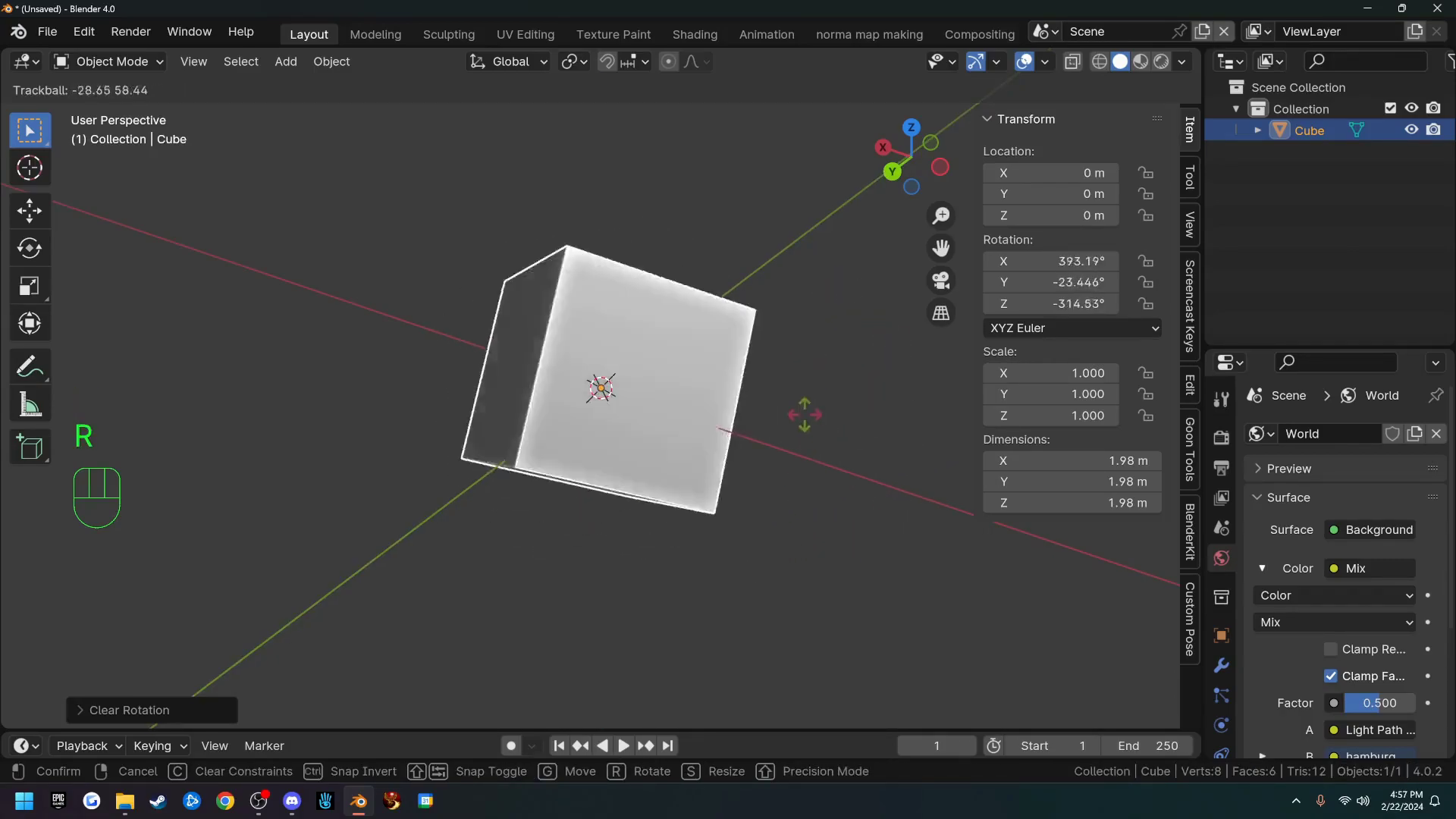
pyautogui.rightClick(803, 458)
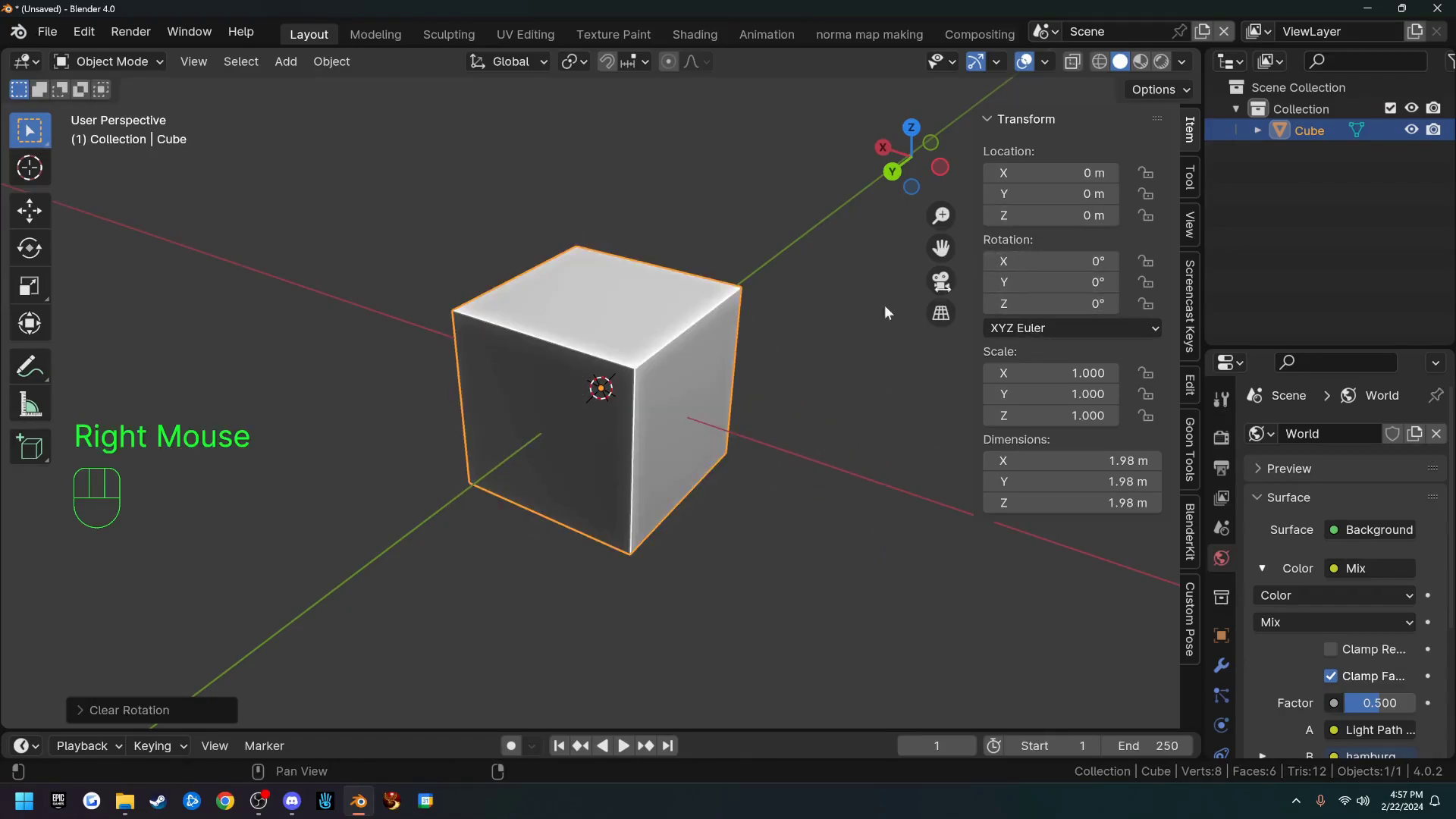
# Step: Rotate the cube exactly 30° about the global X axis and clear its rotation again
pyautogui.write('rx')
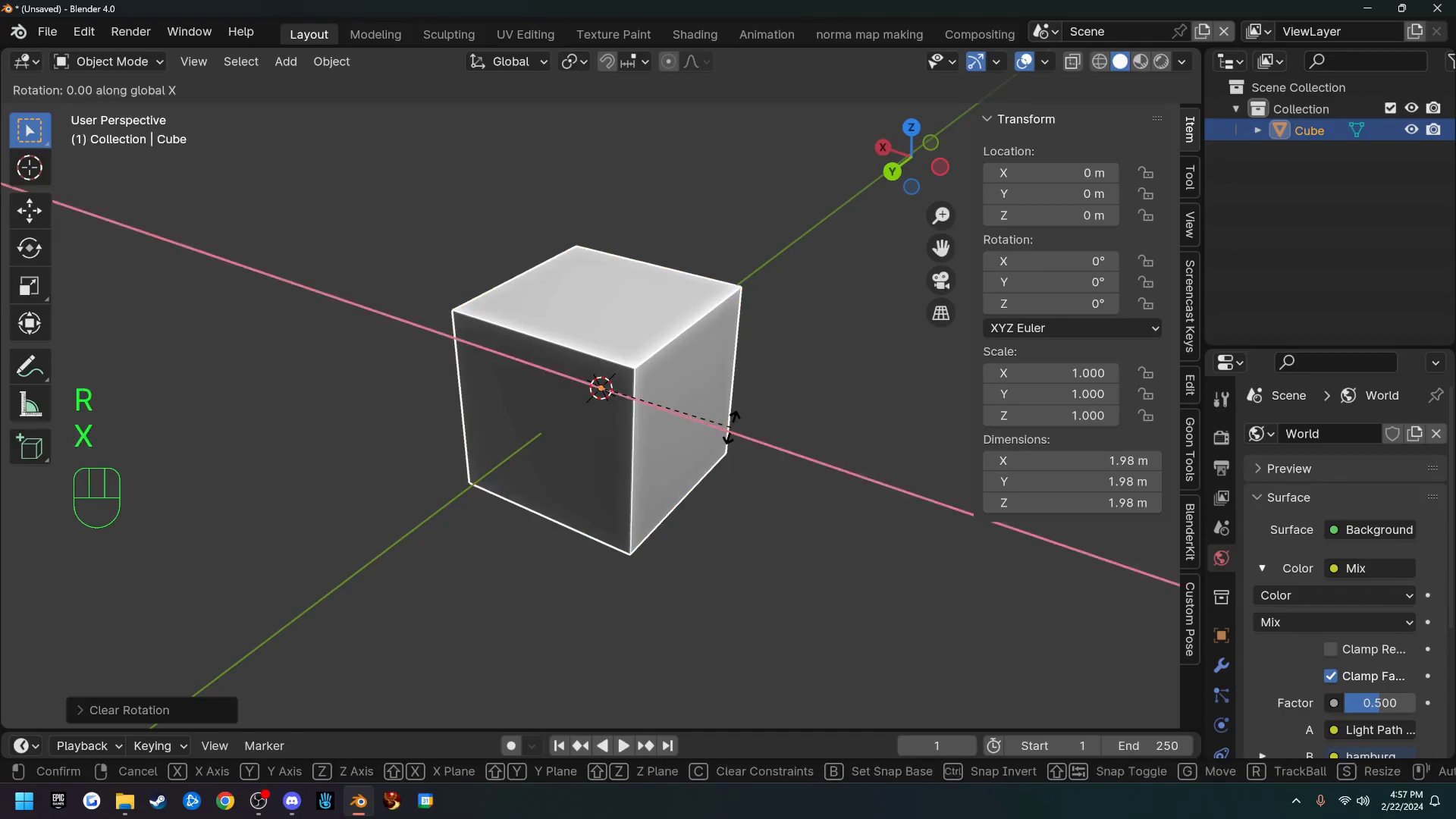
pyautogui.write('30')
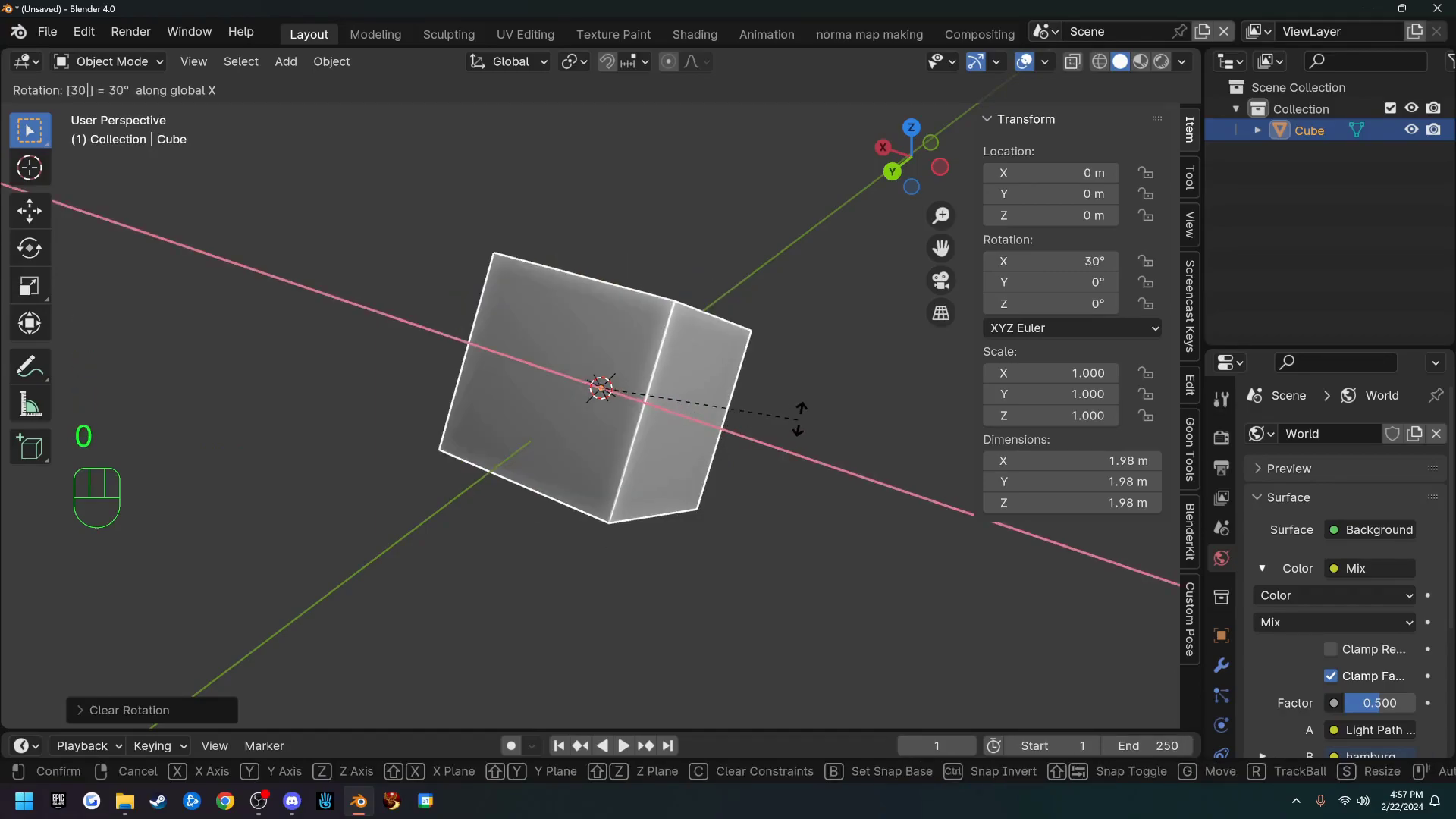
pyautogui.click(783, 283)
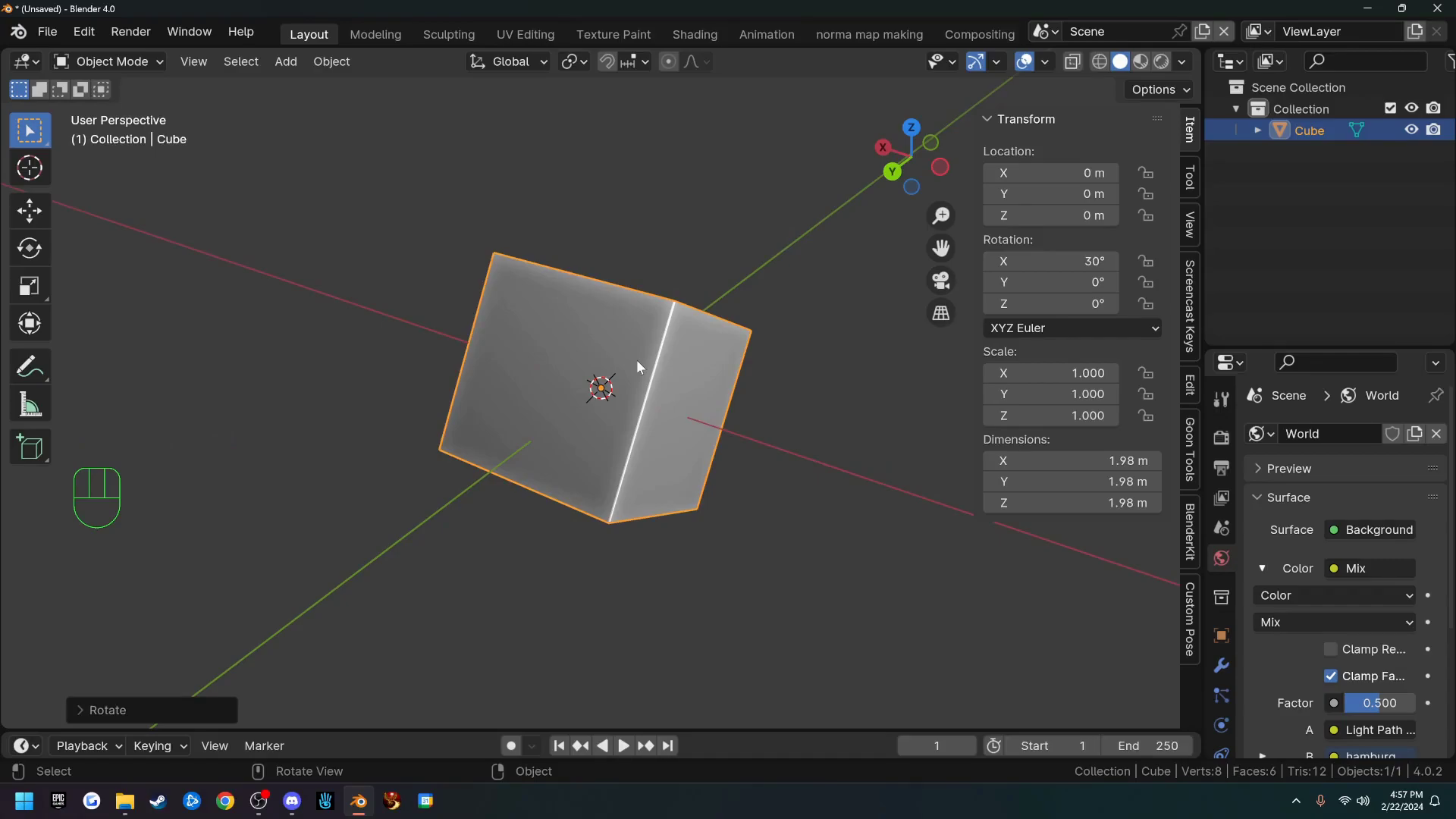
pyautogui.hotkey('alt', 'r')
pyautogui.press('F7')
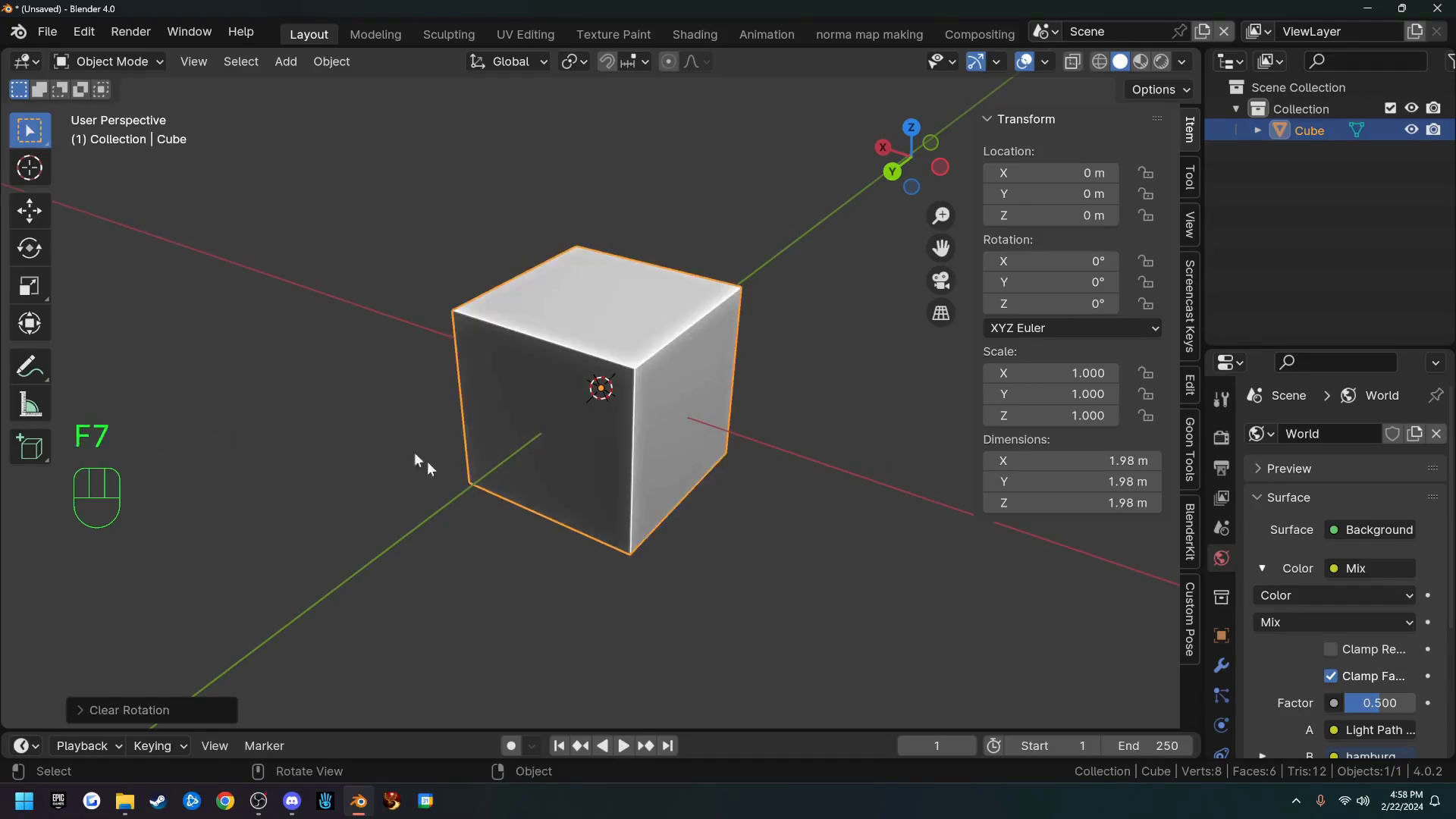
# Step: Scale the cube with the Scale gizmo, uniformly, along single axes and in the XY plane, to about 6.44 × 6.16 × 2.96 m
pyautogui.click(28, 287)
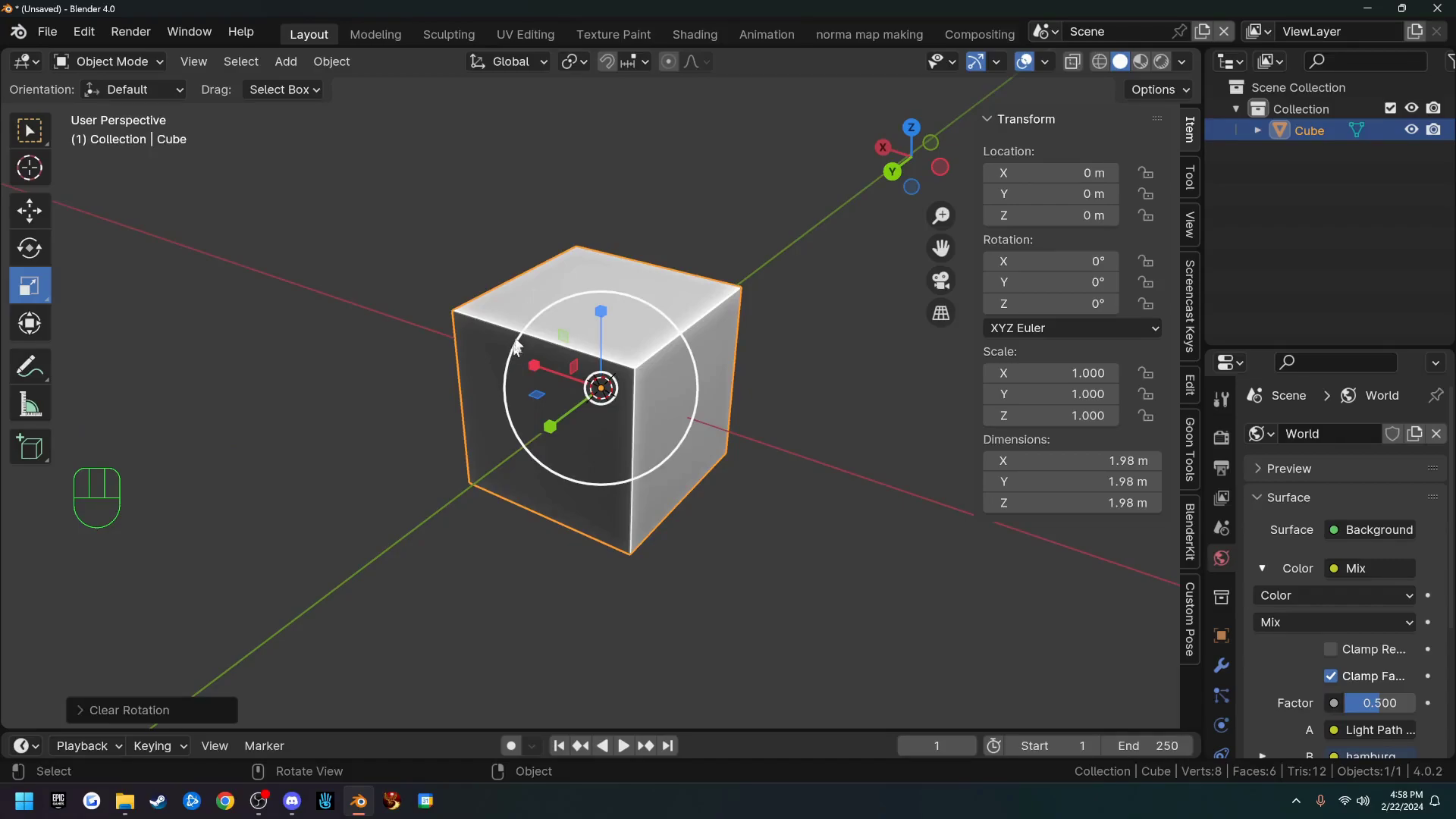
pyautogui.moveTo(525, 334); pyautogui.dragTo(428, 326)
pyautogui.moveTo(551, 426); pyautogui.dragTo(491, 493)
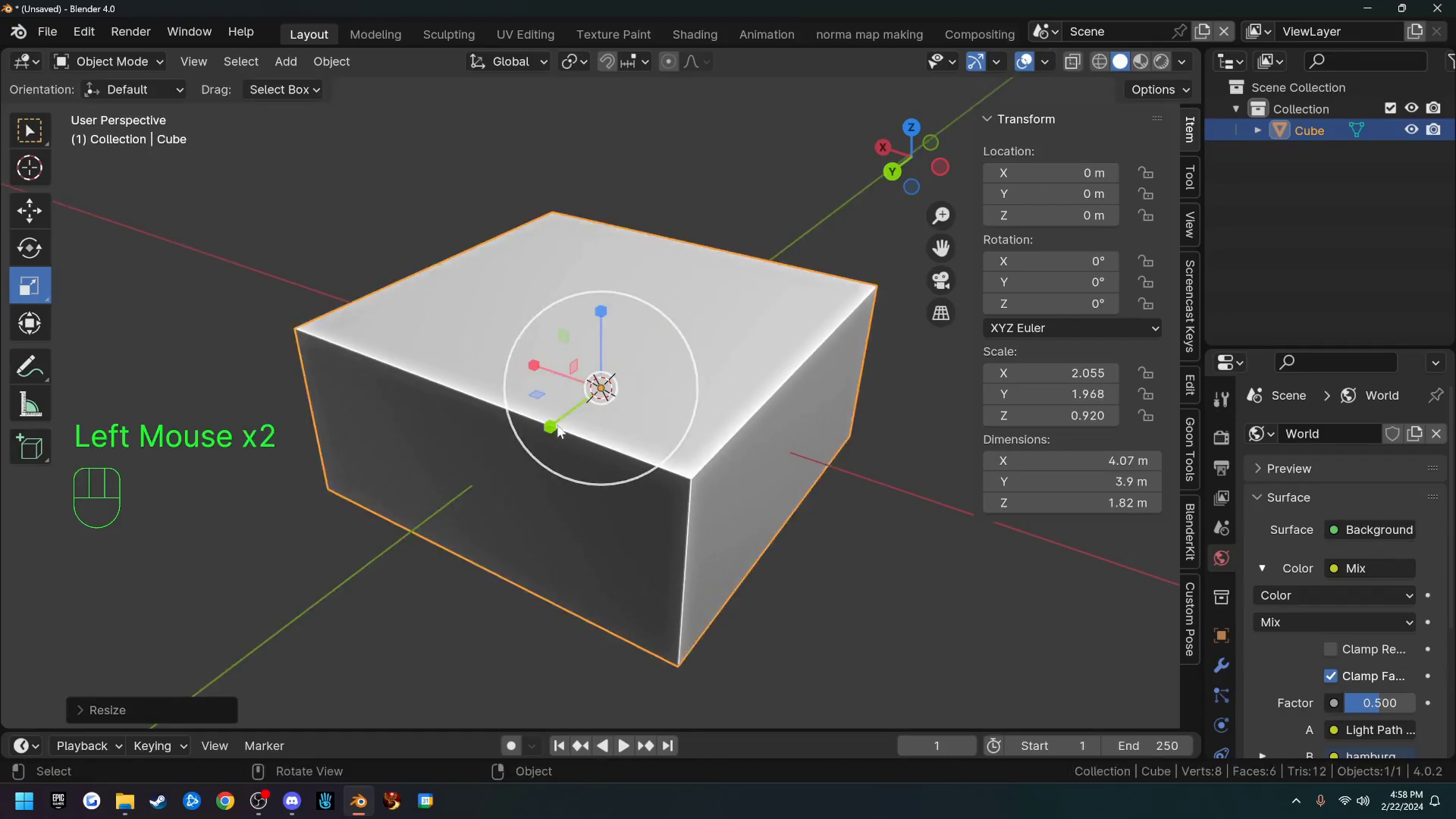
pyautogui.moveTo(600, 311); pyautogui.dragTo(597, 236)
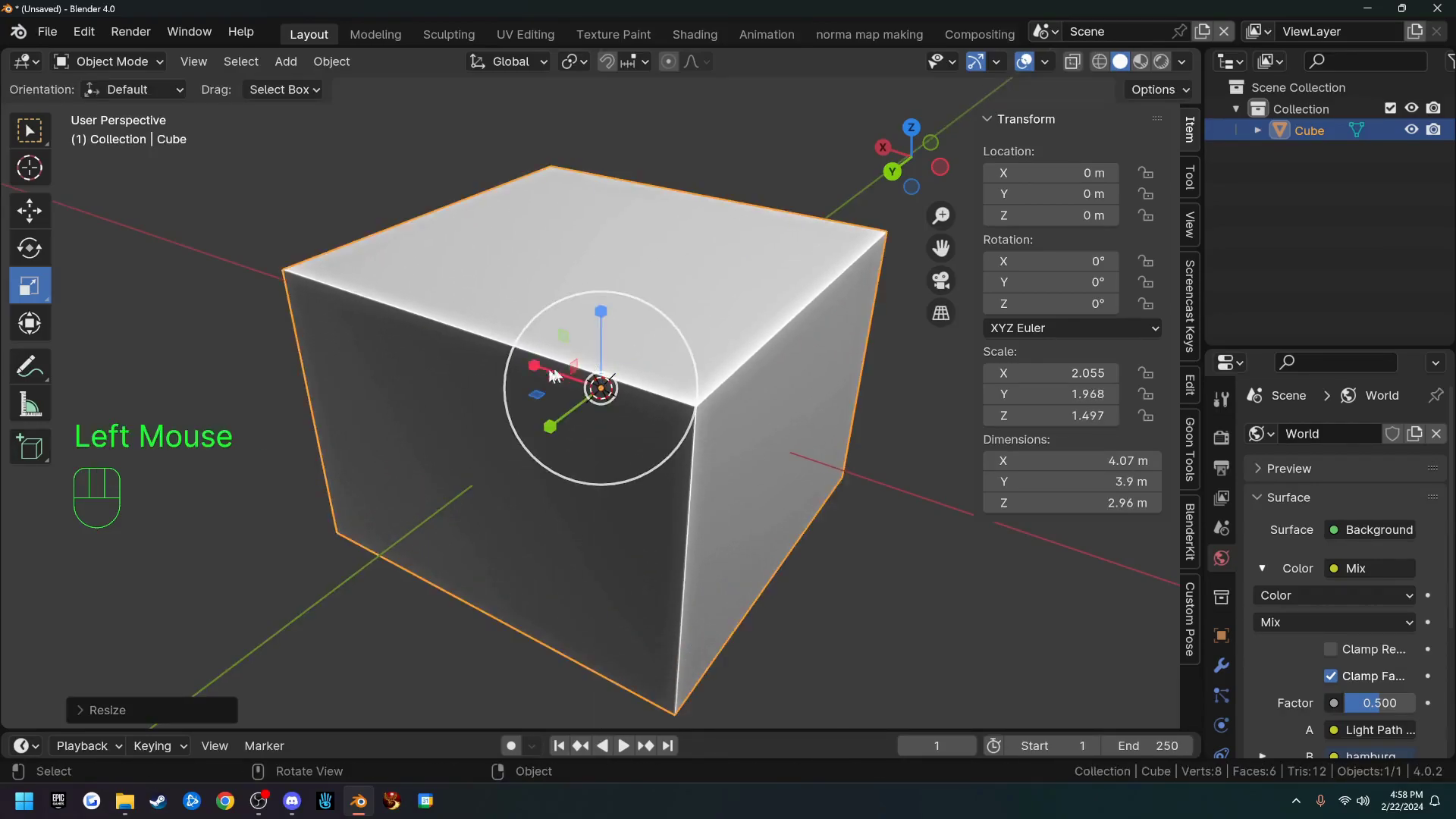
pyautogui.moveTo(539, 398); pyautogui.dragTo(489, 383)
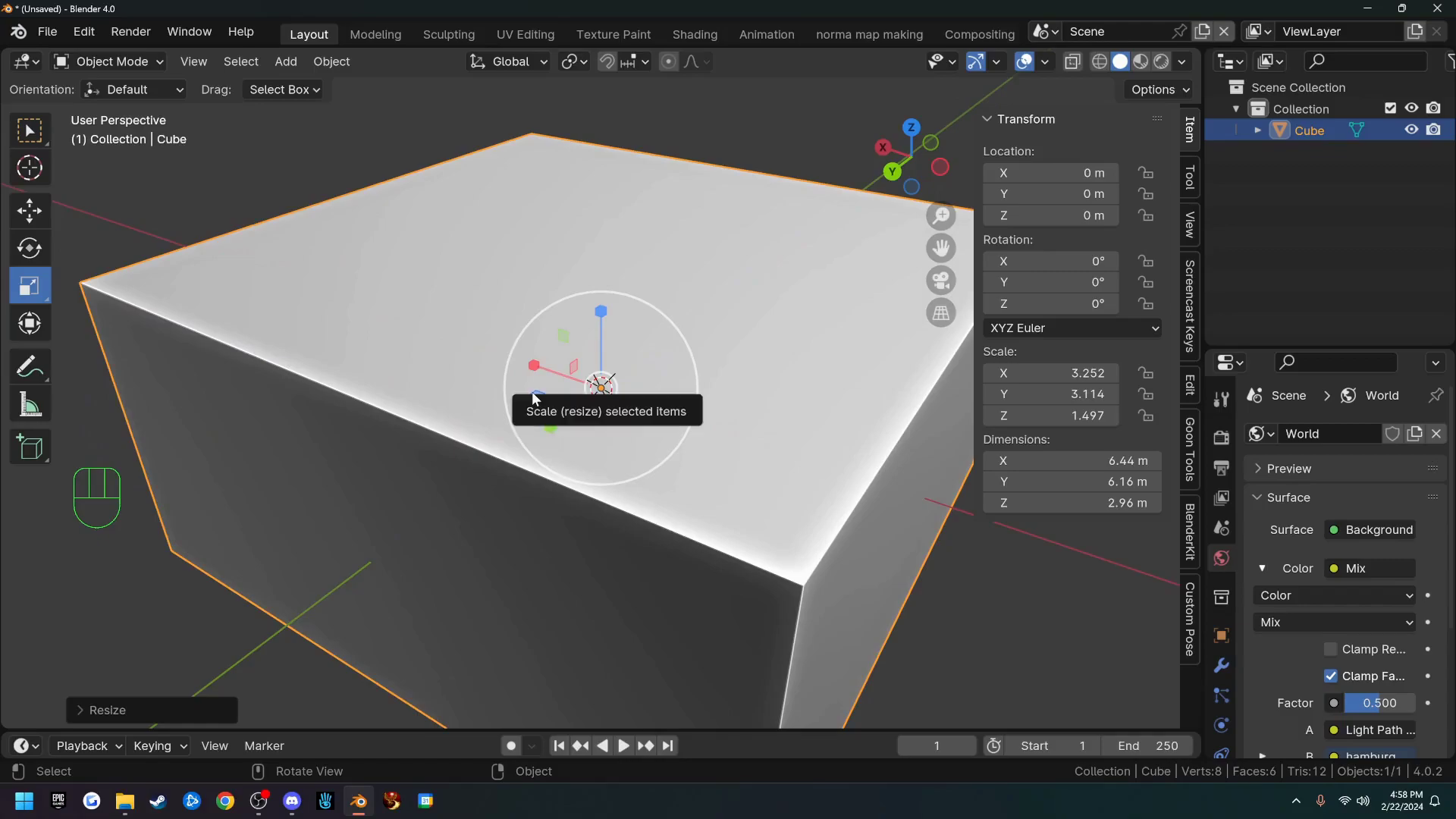
pyautogui.scroll(-3, 397, 346)
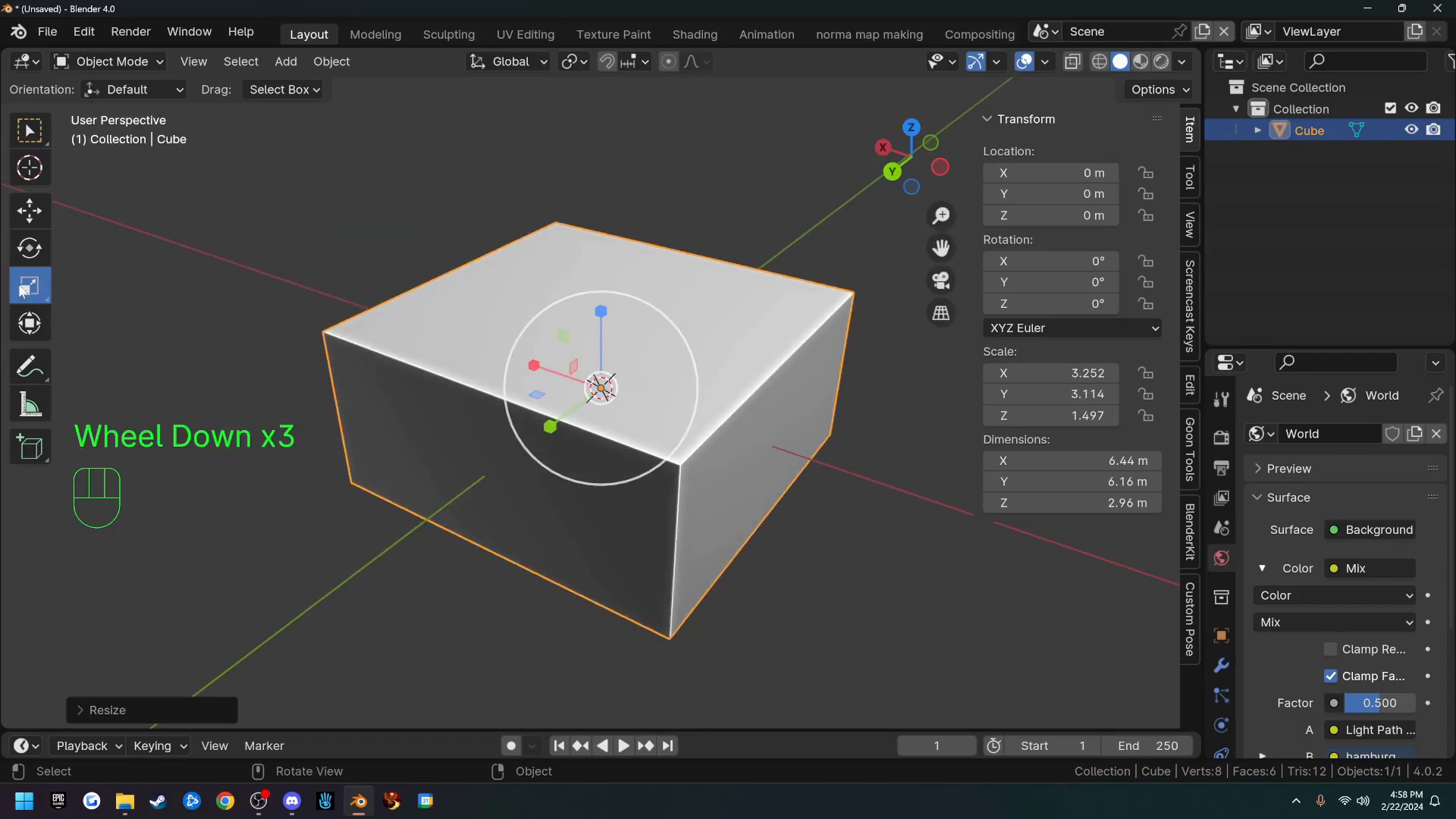
# Step: Resize the box with the Scale Cage tool to about 4.39 × 8.96 × 4.61 m and return to the Scale tool
pyautogui.moveTo(25, 289); pyautogui.dragTo(139, 344)
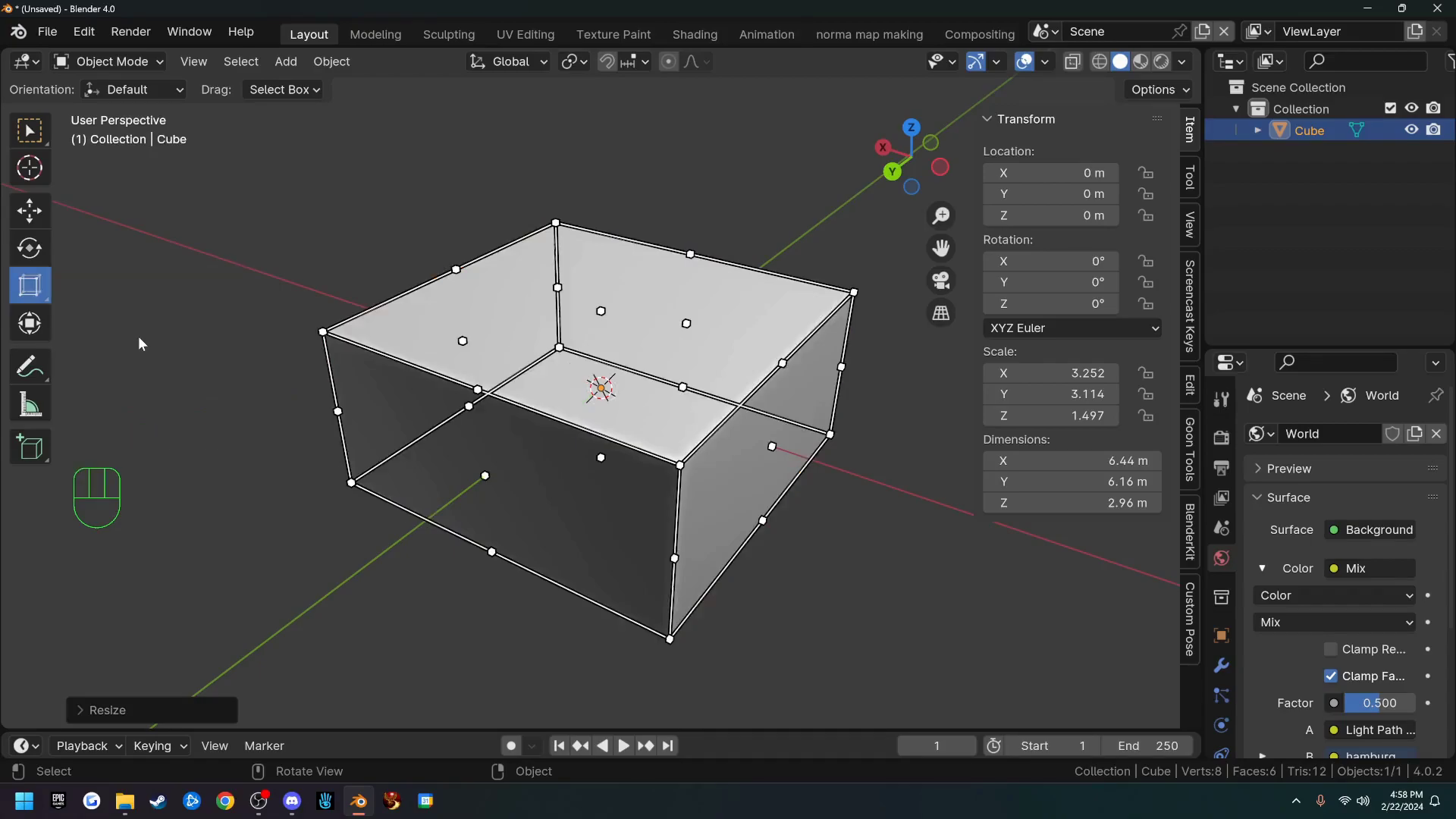
pyautogui.scroll(-2, 411, 397)
pyautogui.moveTo(425, 422); pyautogui.dragTo(510, 435, button='middle')
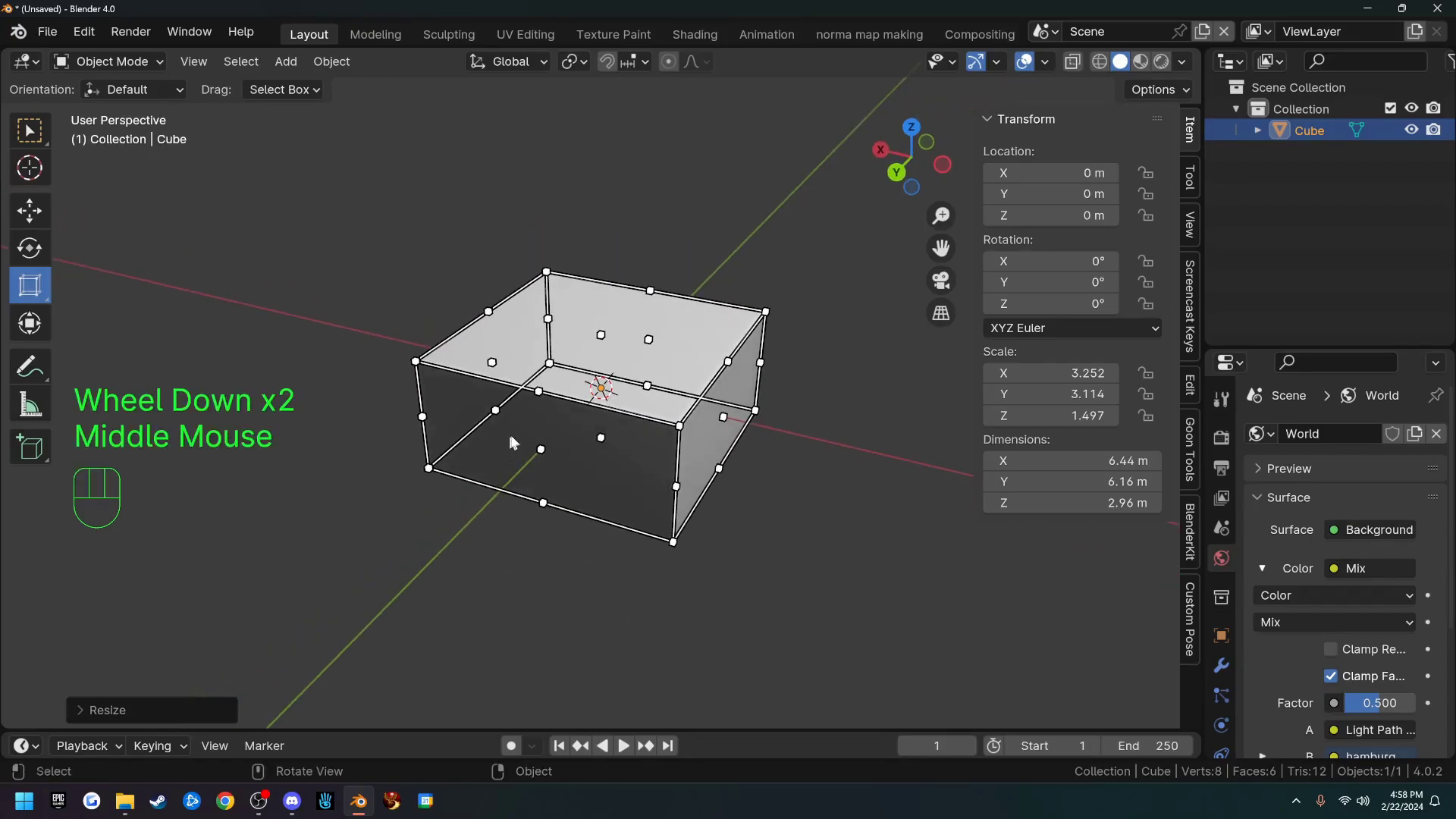
pyautogui.moveTo(724, 418); pyautogui.dragTo(645, 409)
pyautogui.moveTo(512, 427); pyautogui.dragTo(441, 493)
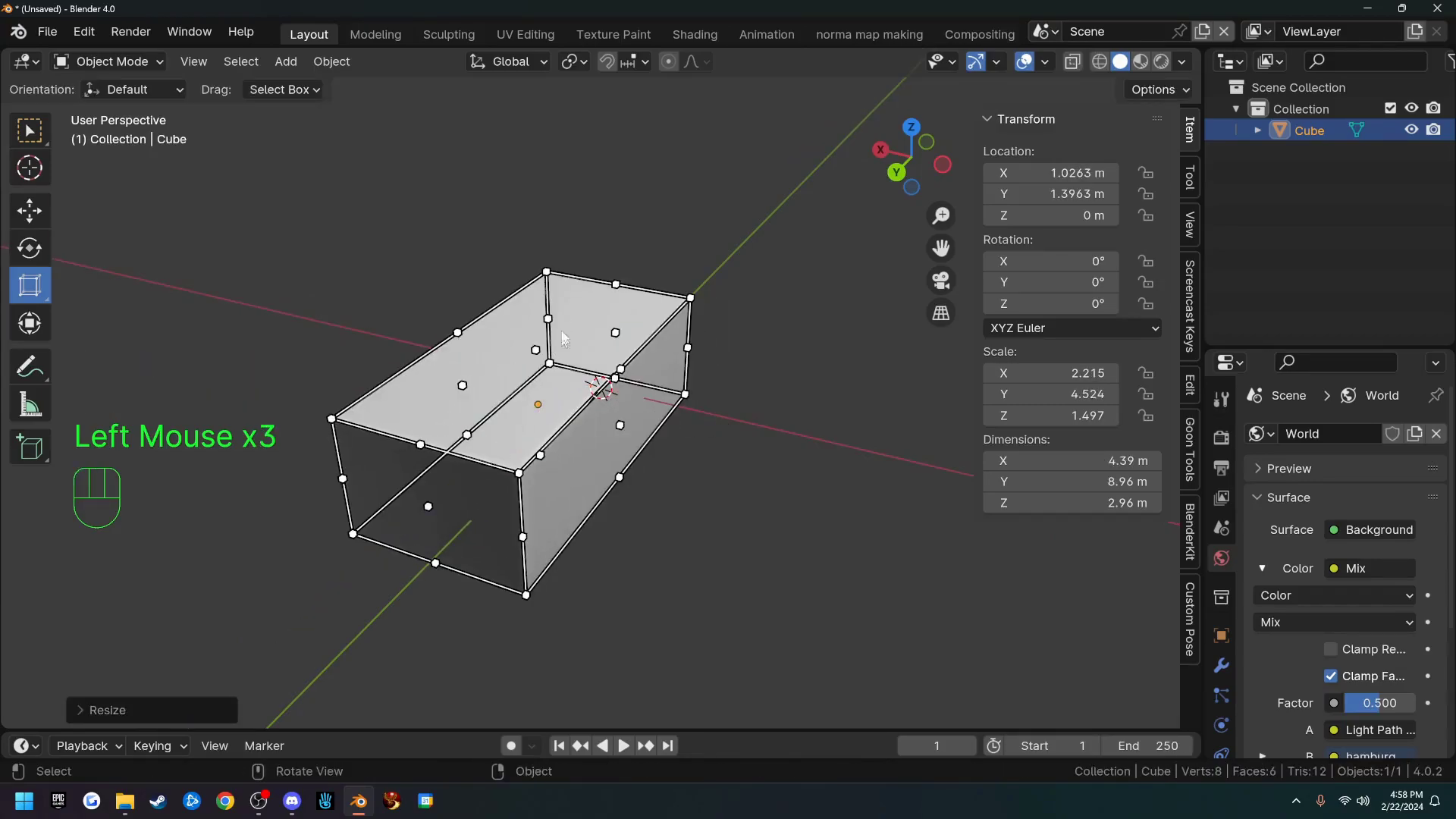
pyautogui.moveTo(535, 349); pyautogui.dragTo(532, 285)
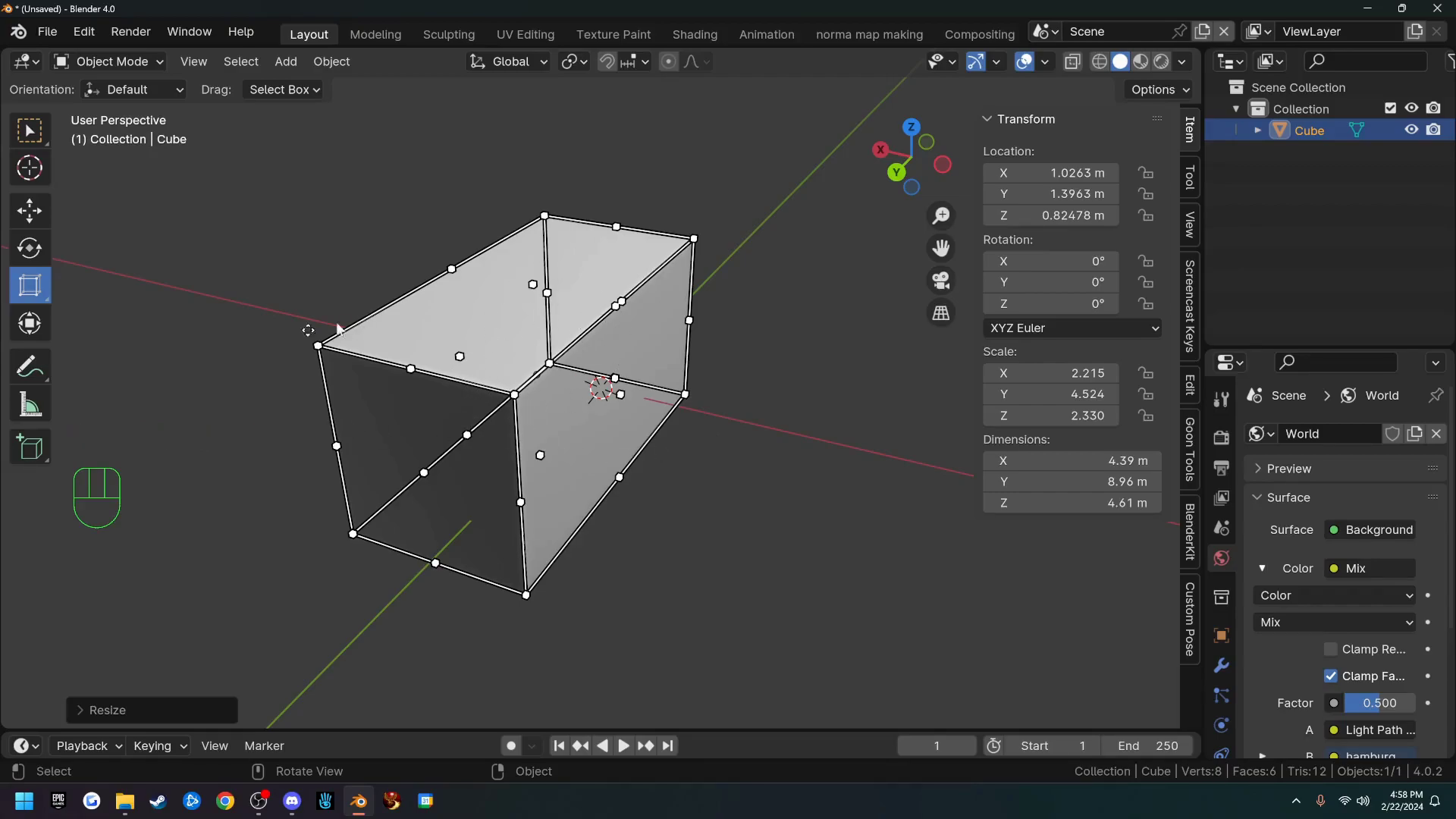
pyautogui.moveTo(43, 290); pyautogui.dragTo(125, 298)
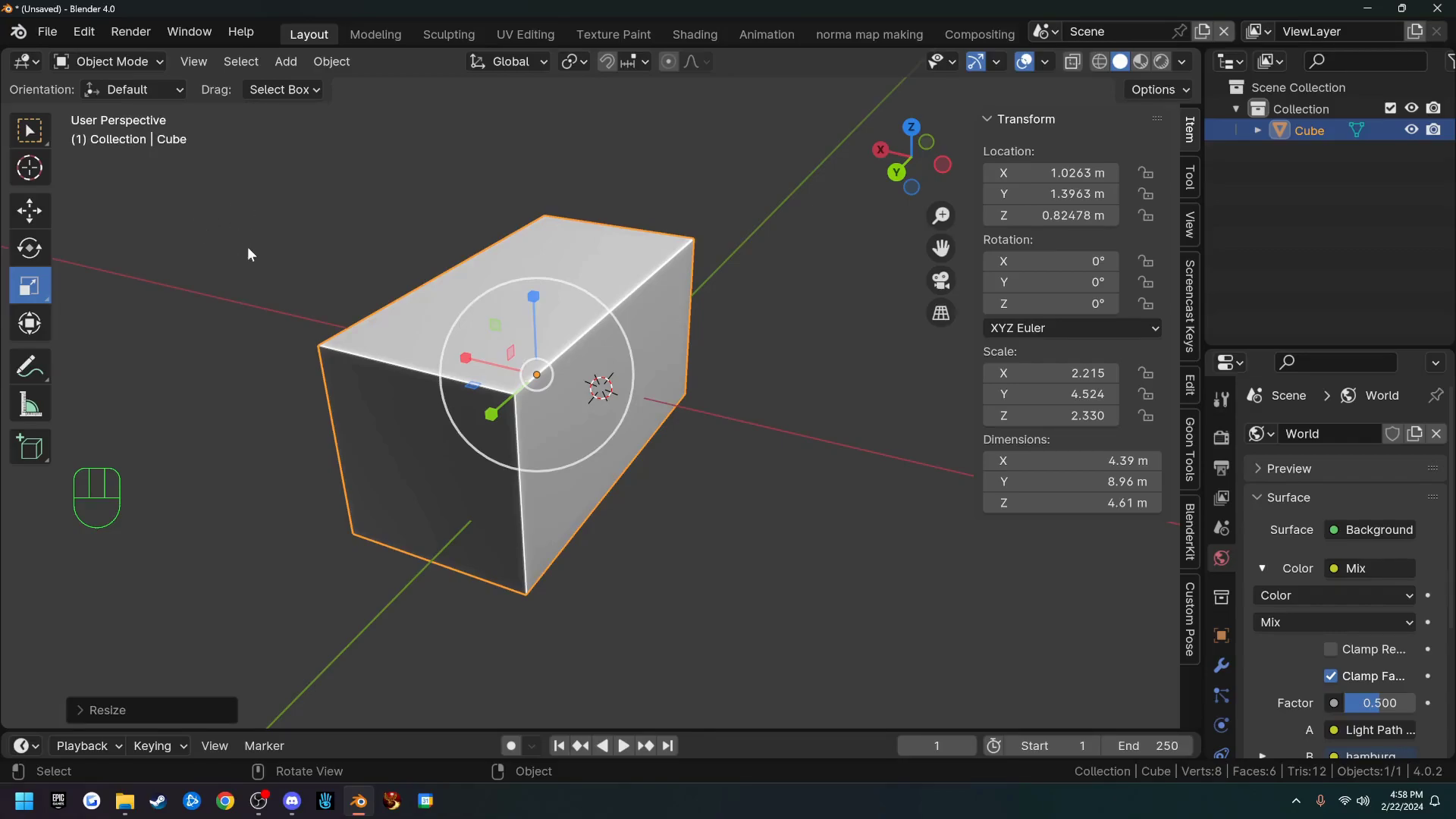
# Step: With the Select Box tool active, try scaling the box along global X, Y and Z, and shrink it uniformly to about 2.66 × 5.44 × 2.8 m
pyautogui.press('w')
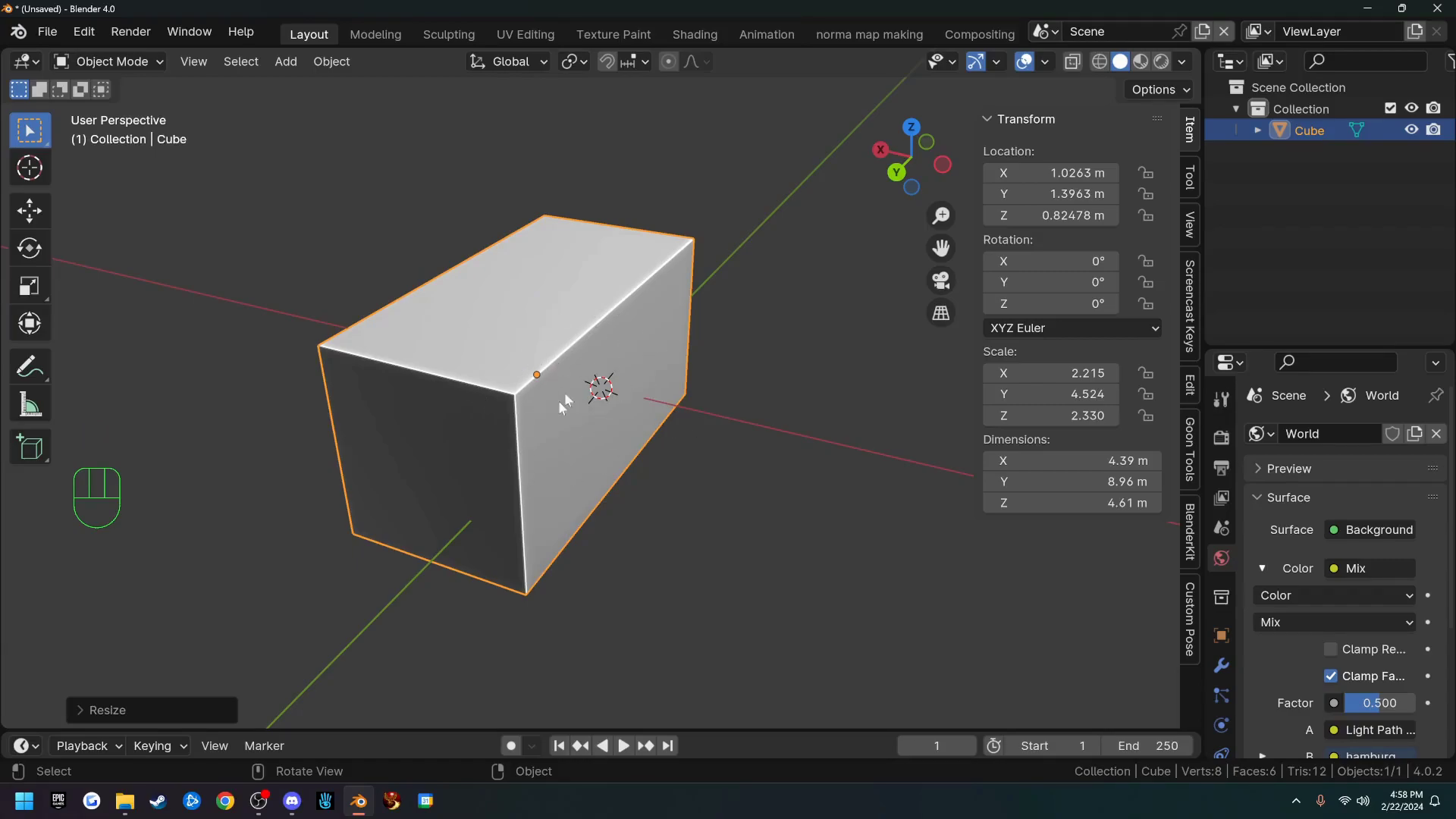
pyautogui.press('s')
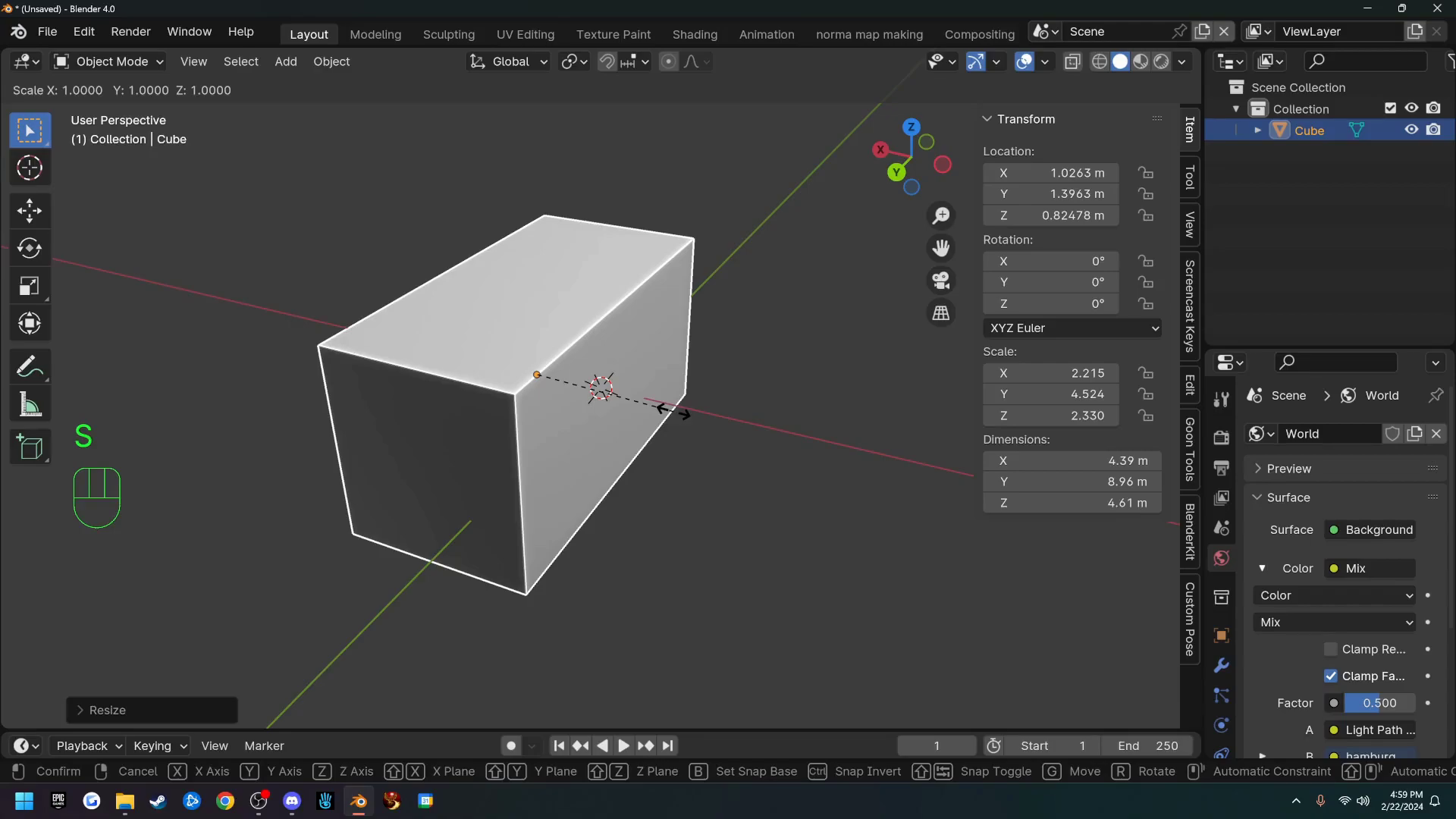
pyautogui.press('x')
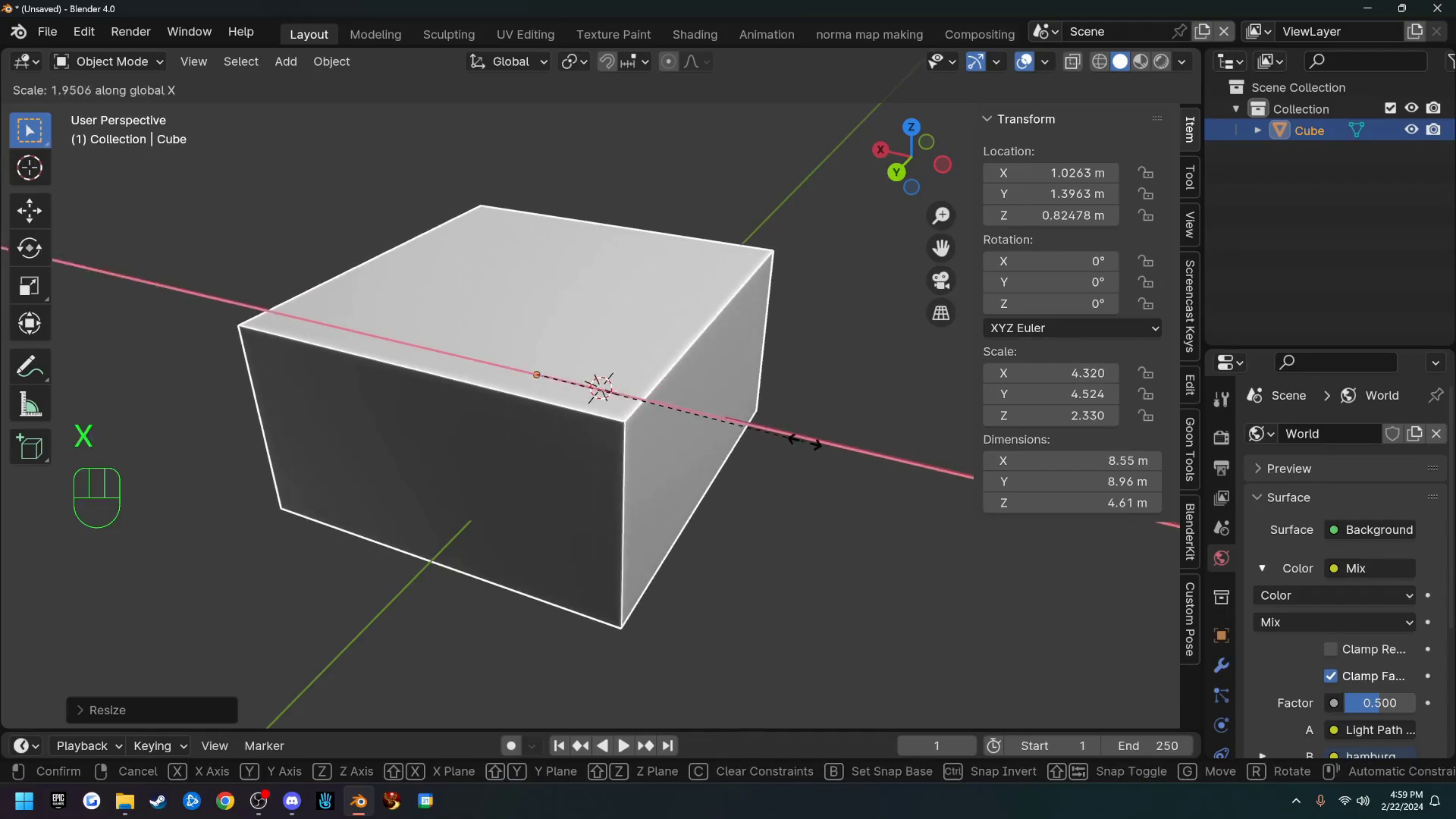
pyautogui.press('y')
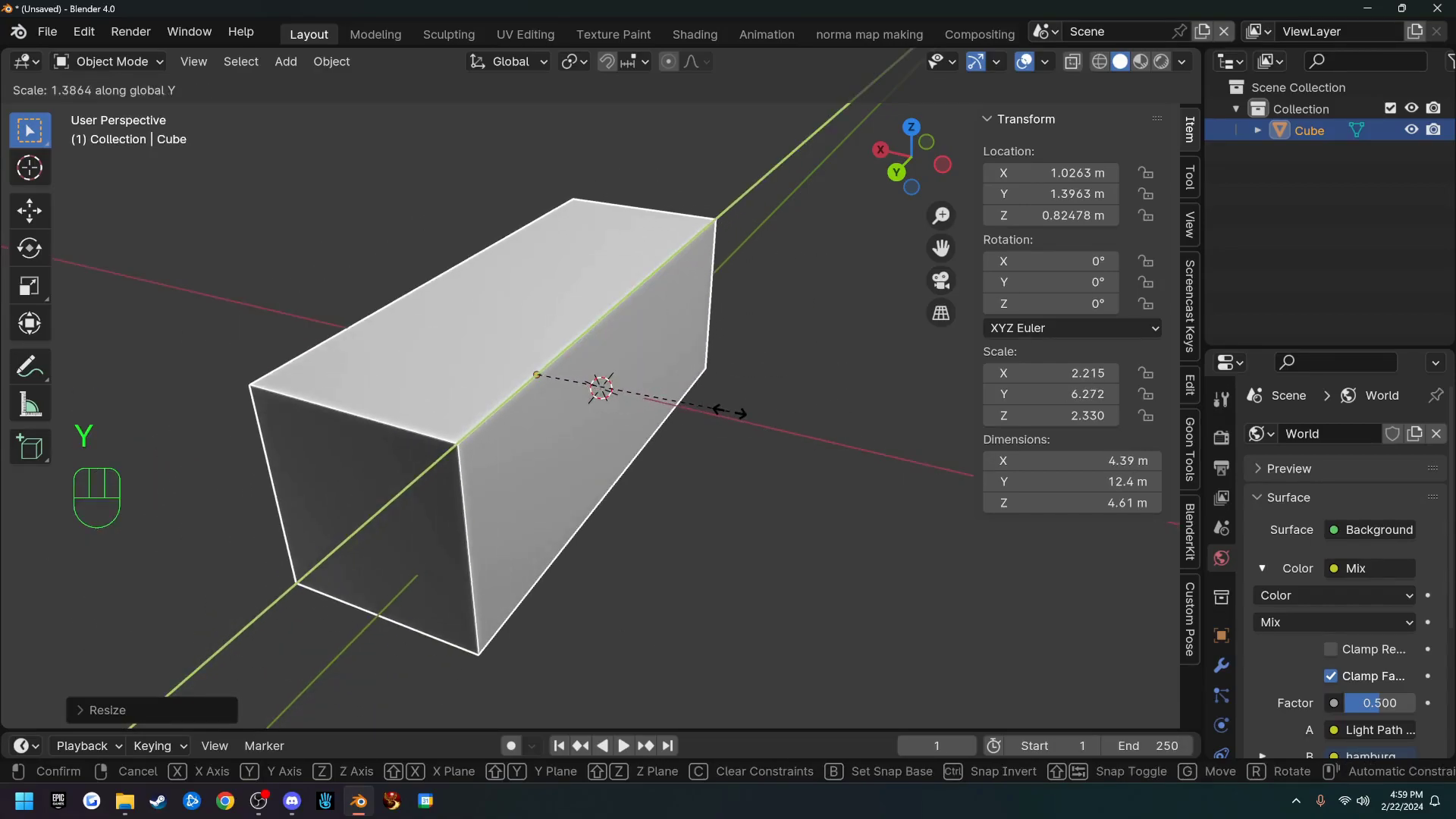
pyautogui.press('z')
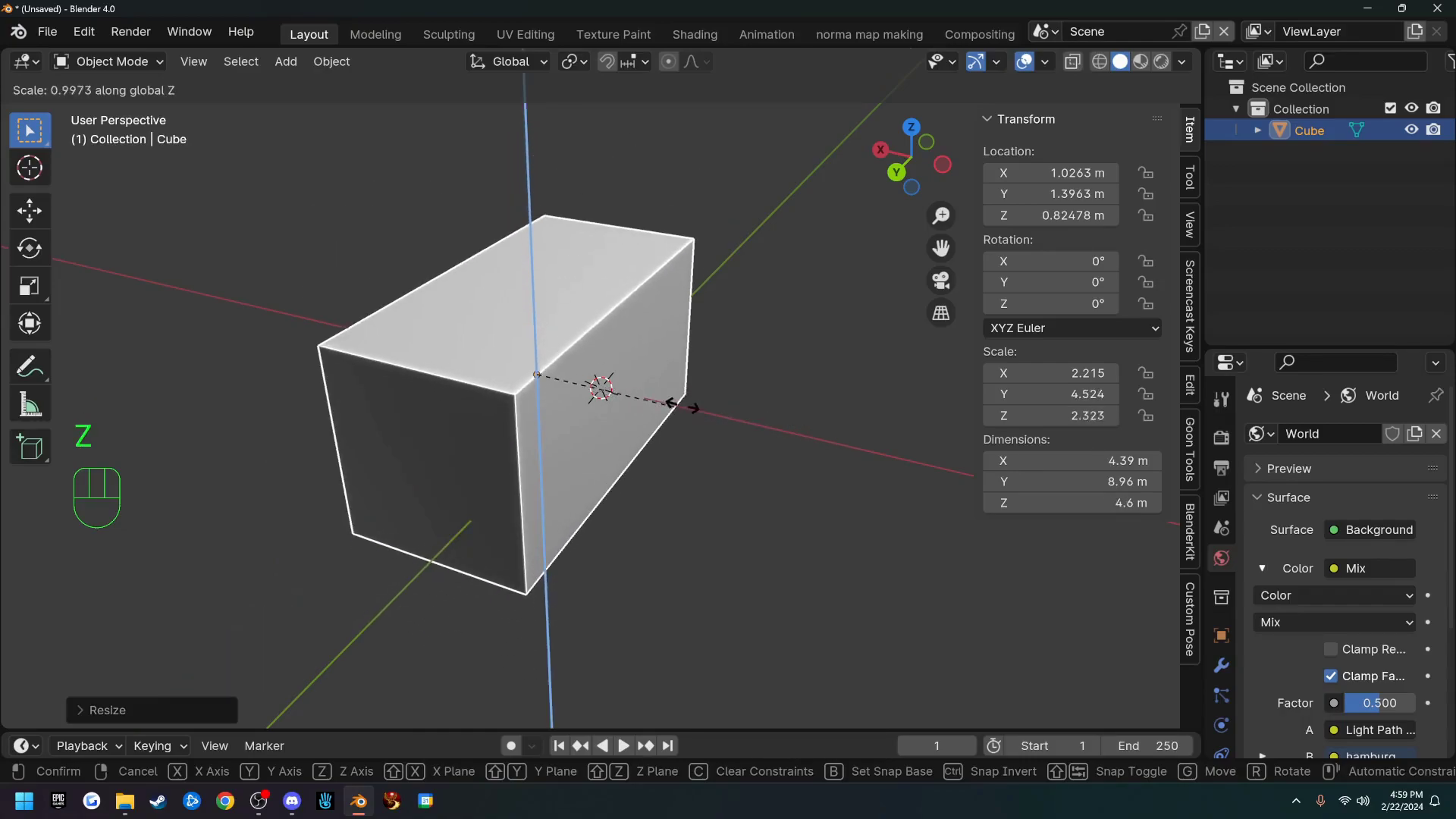
pyautogui.rightClick(740, 423)
pyautogui.press('s')
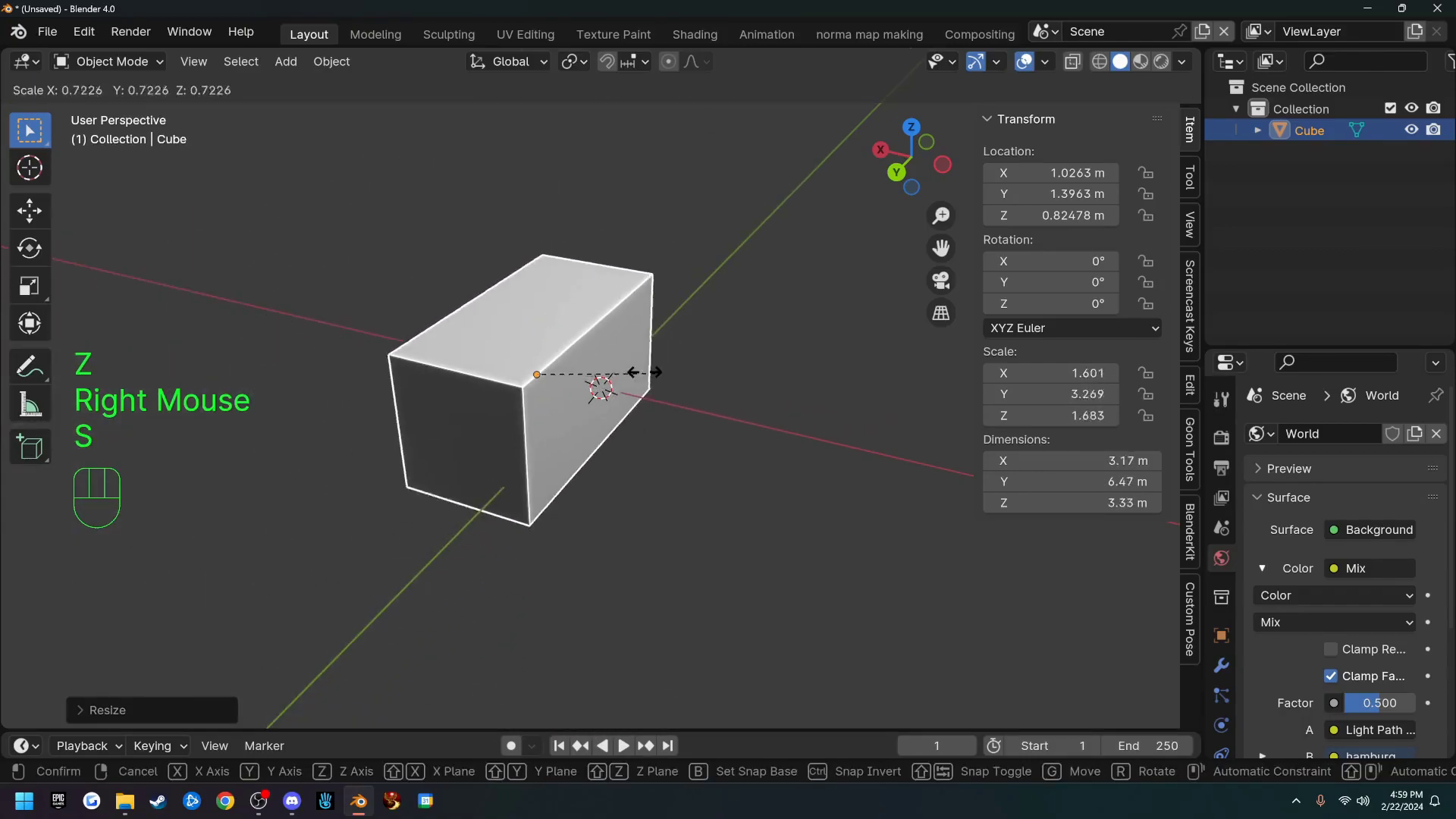
pyautogui.click(637, 381)
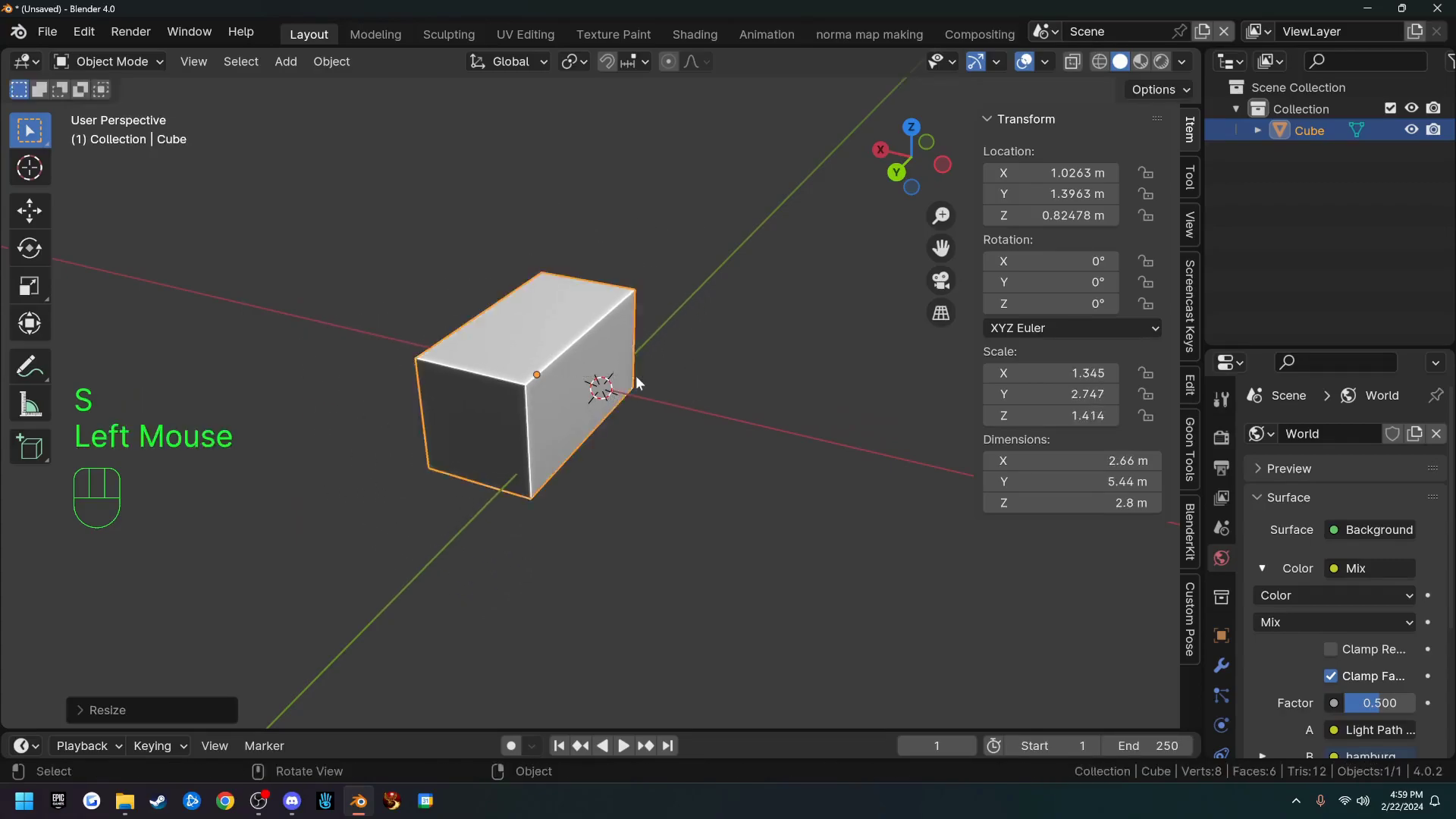
# Step: Clear the box's location to the world origin and set its X scale to 2
pyautogui.moveTo(672, 397)
pyautogui.mouseDown(button='middle')
pyautogui.moveTo(705, 364)
pyautogui.moveTo(669, 383)
pyautogui.mouseUp(button='middle')
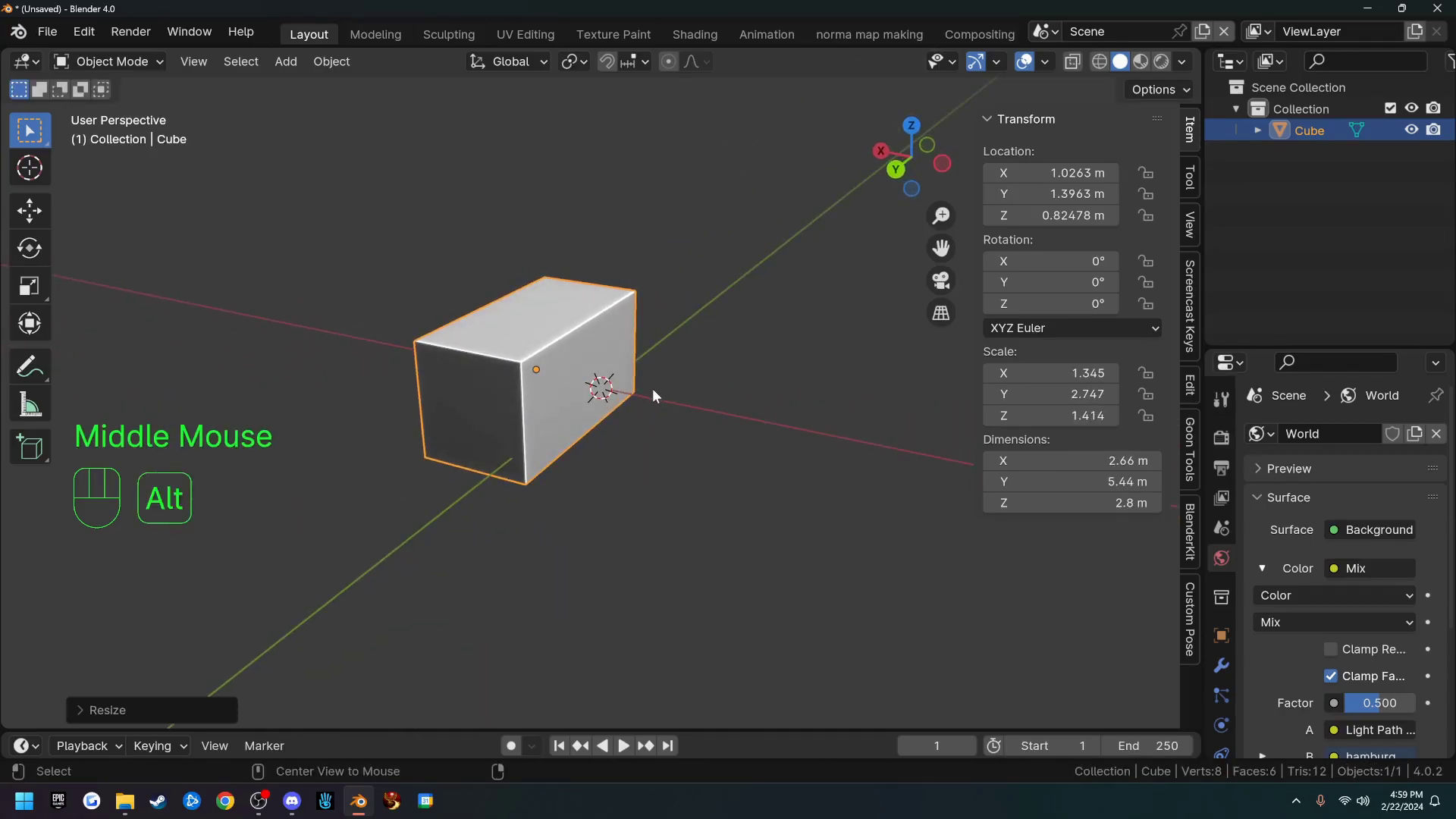
pyautogui.hotkey('alt', 'g')
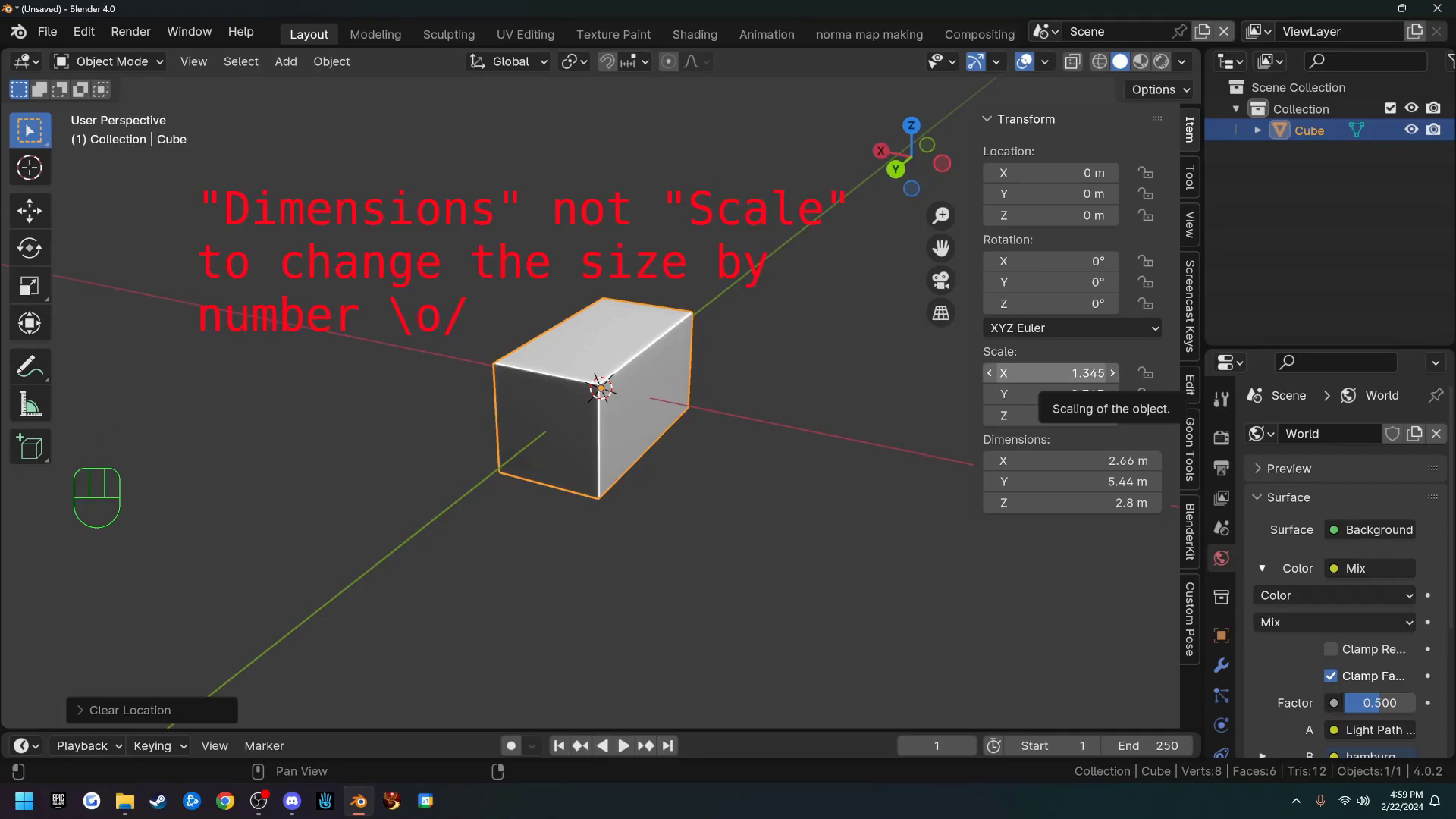
pyautogui.click(1057, 373)
pyautogui.write('2')
pyautogui.press('Return')
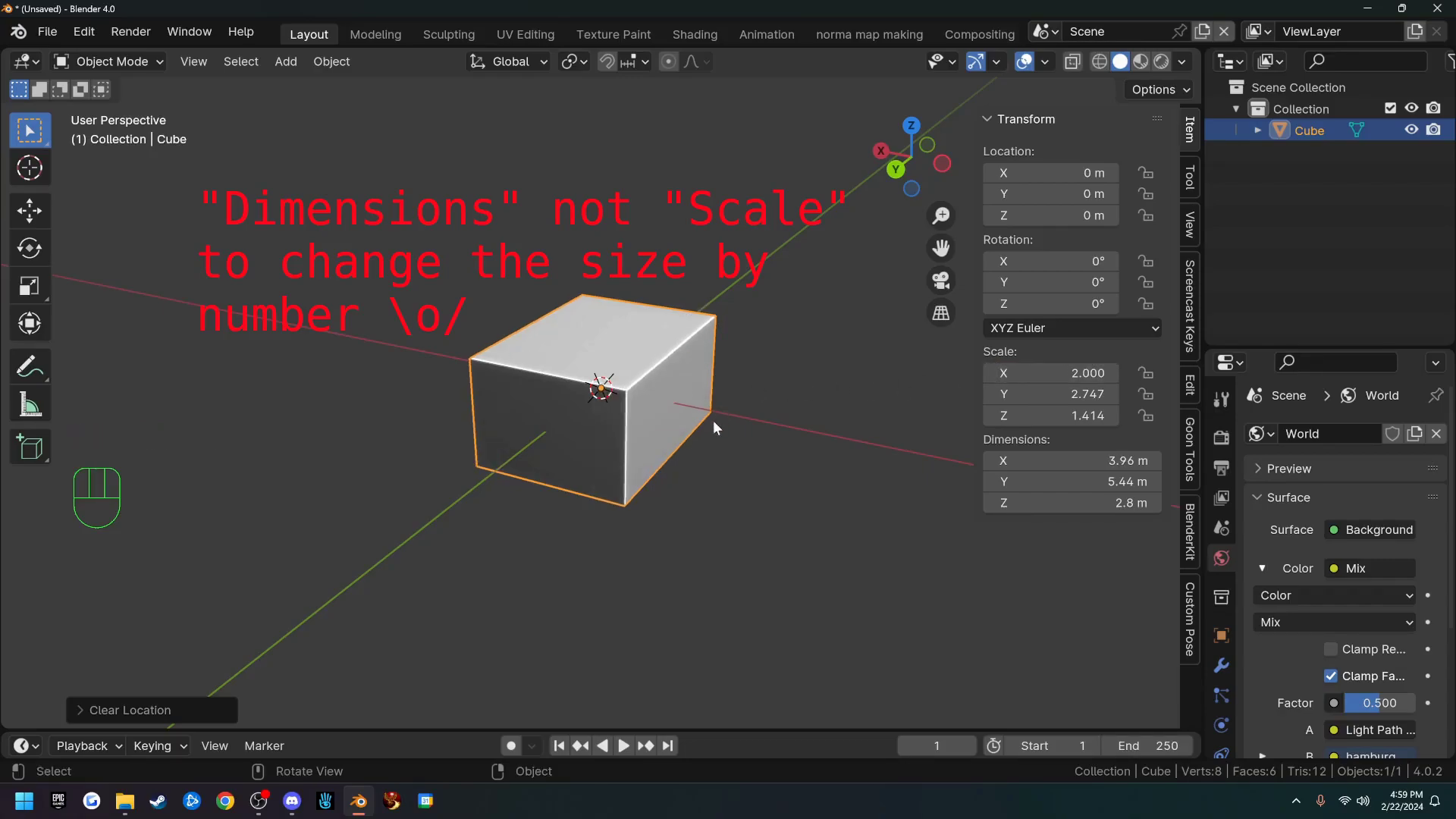
# Step: Undo every scaling and location change made to the cube since its rotation was cleared
pyautogui.hotkey('ctrl', 'z')
pyautogui.hotkey('ctrl', 'z')
pyautogui.hotkey('ctrl', 'z')
pyautogui.hotkey('ctrl', 'z')
pyautogui.hotkey('ctrl', 'z')
pyautogui.hotkey('ctrl', 'z')
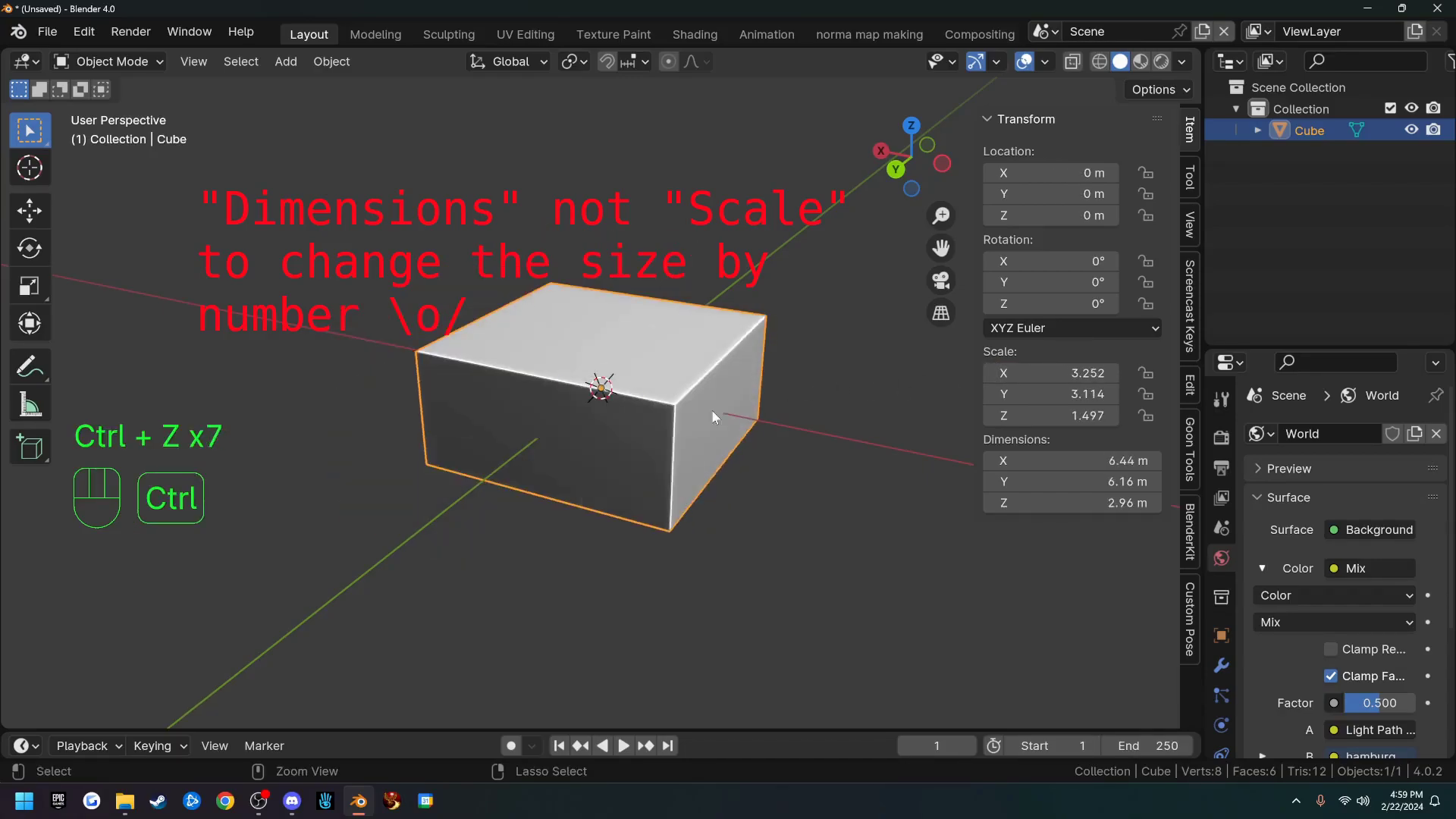
pyautogui.hotkey('ctrl', 'z')
pyautogui.hotkey('ctrl', 'z')
pyautogui.hotkey('ctrl', 'z')
pyautogui.hotkey('ctrl', 'z')
pyautogui.hotkey('ctrl', 'z')
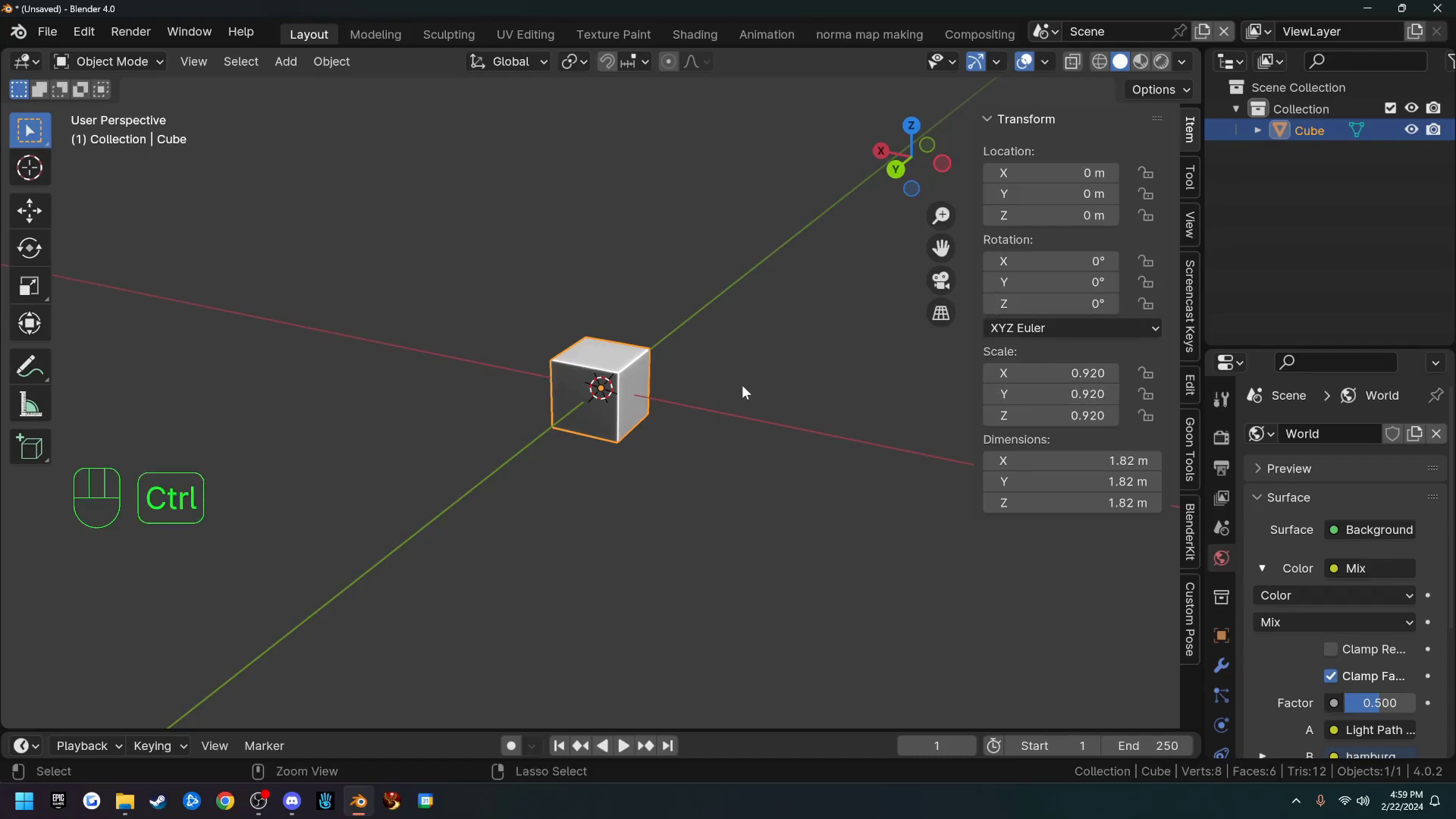
pyautogui.hotkey('ctrl', 'z')
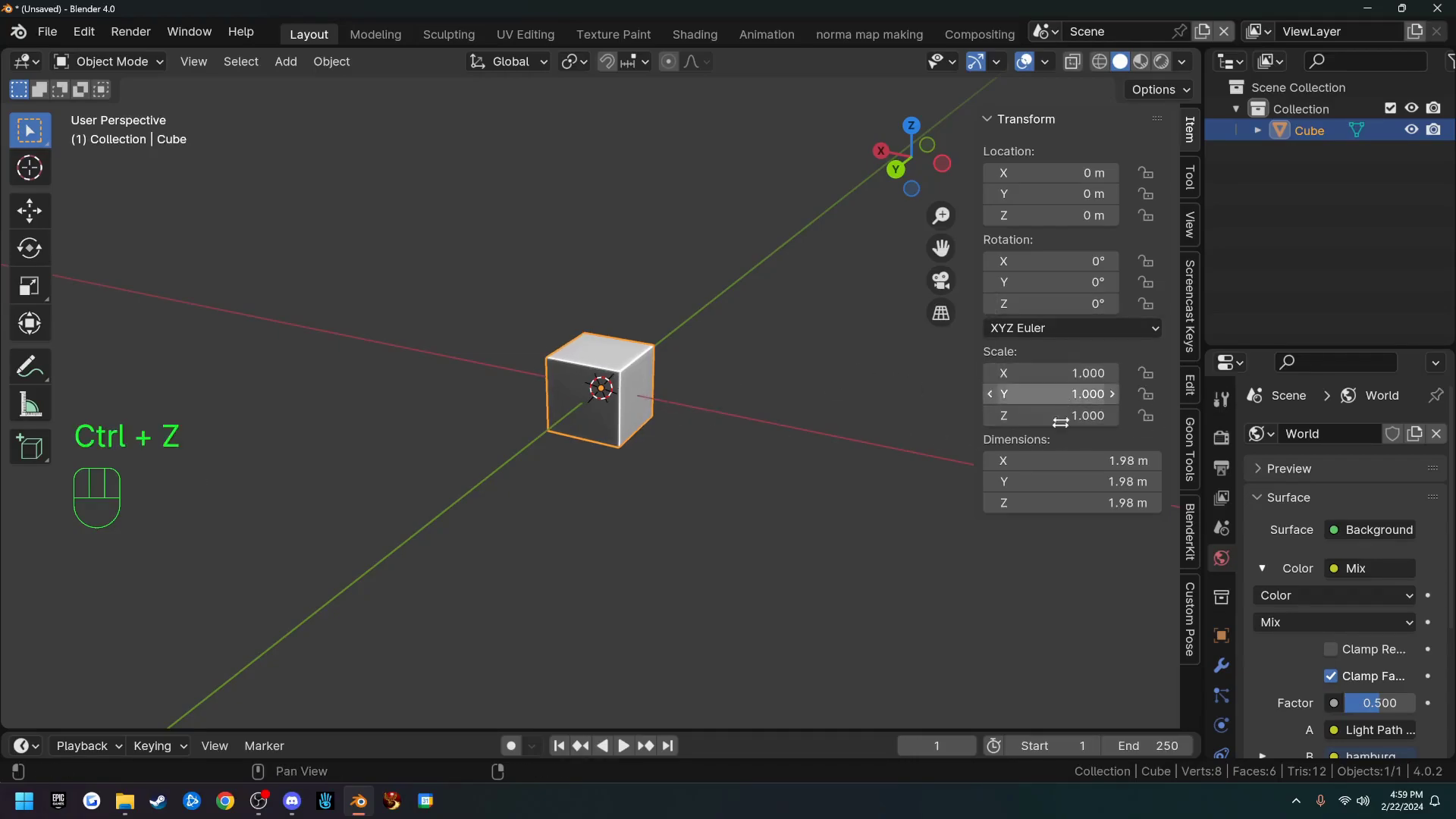
# Step: Set the cube's X, Y and Z scale to 0.5 all at once
pyautogui.moveTo(765, 439); pyautogui.dragTo(711, 413, button='middle')
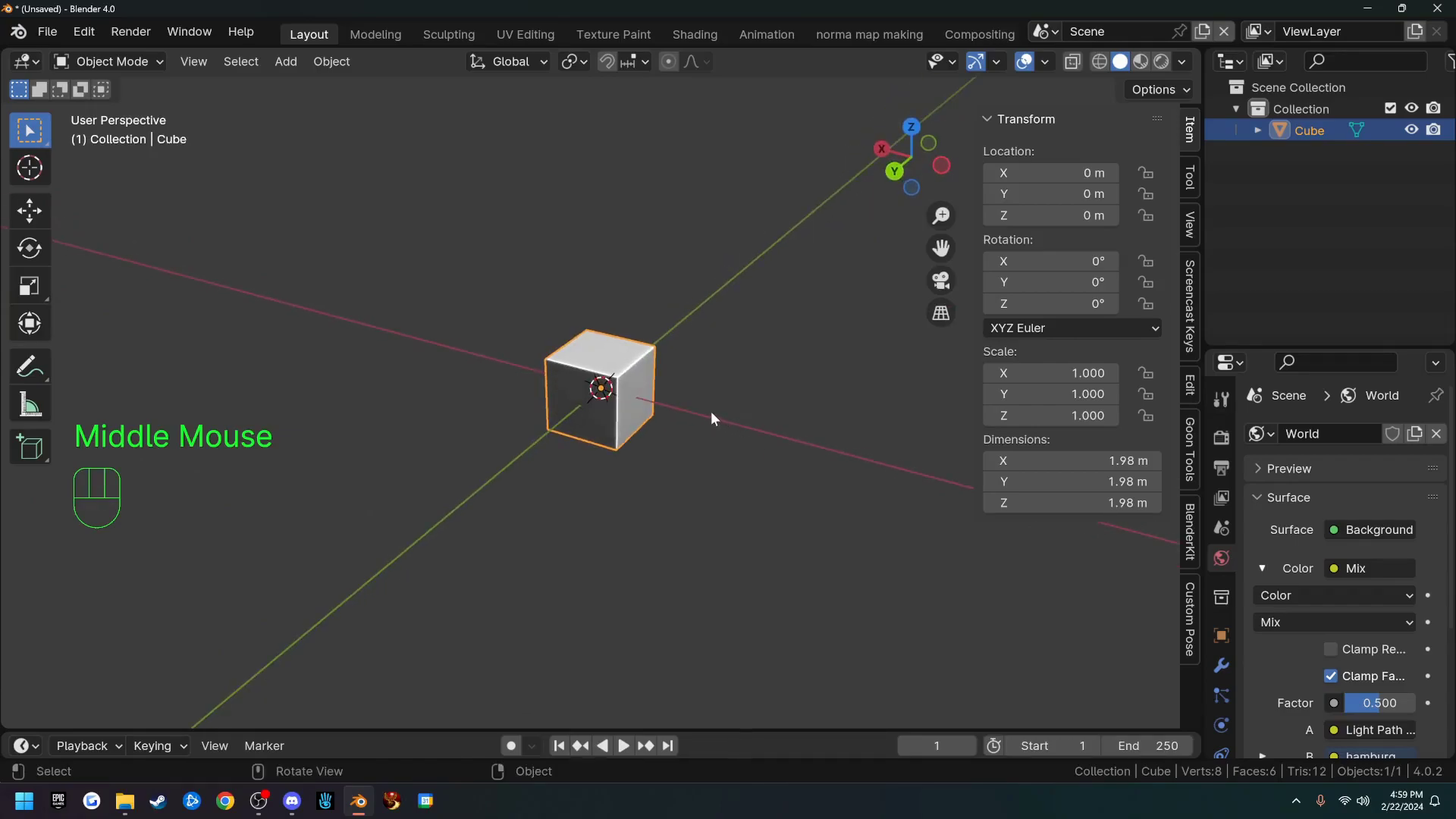
pyautogui.scroll(3, 668, 413)
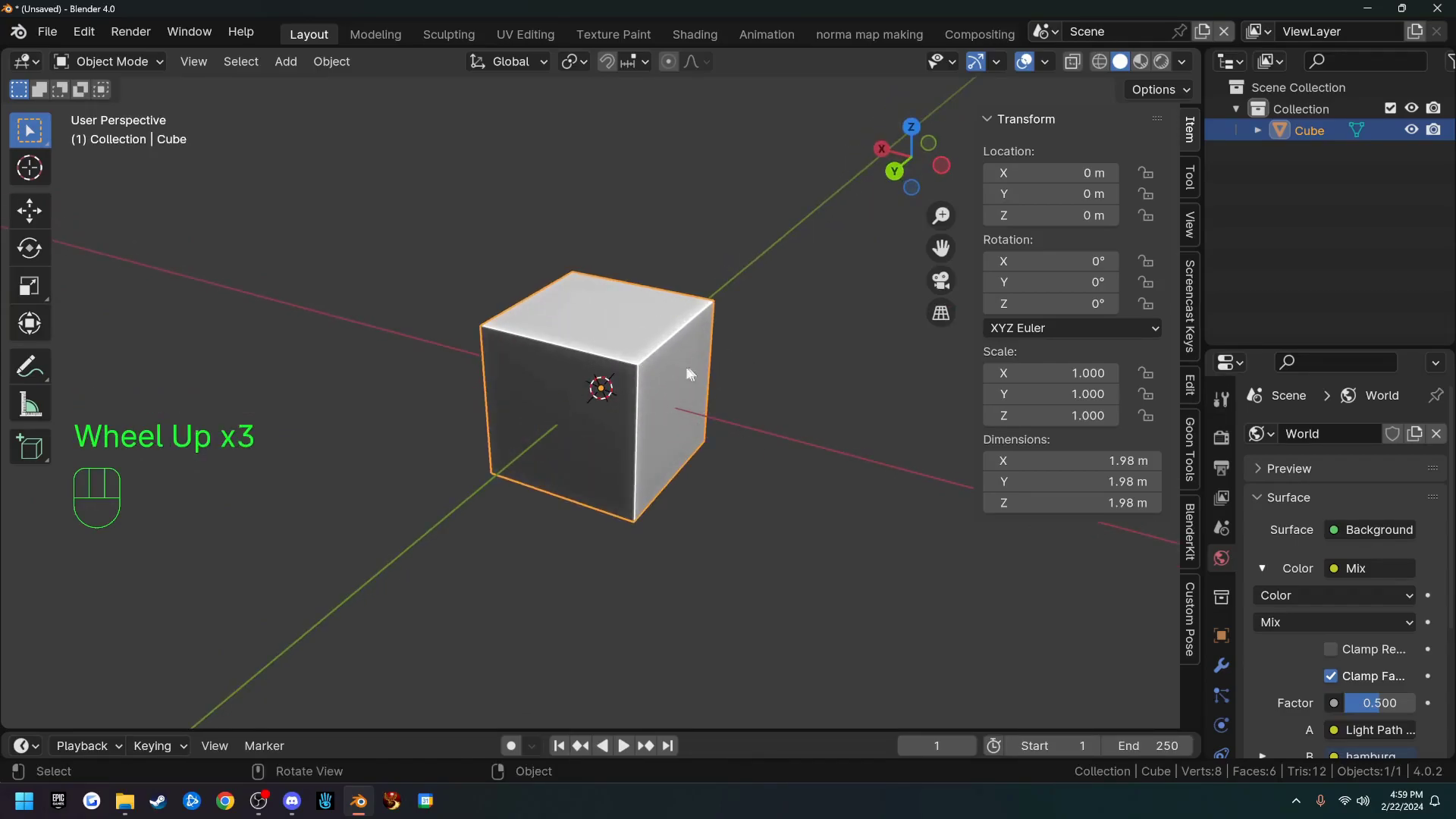
pyautogui.moveTo(1054, 377); pyautogui.dragTo(1054, 415)
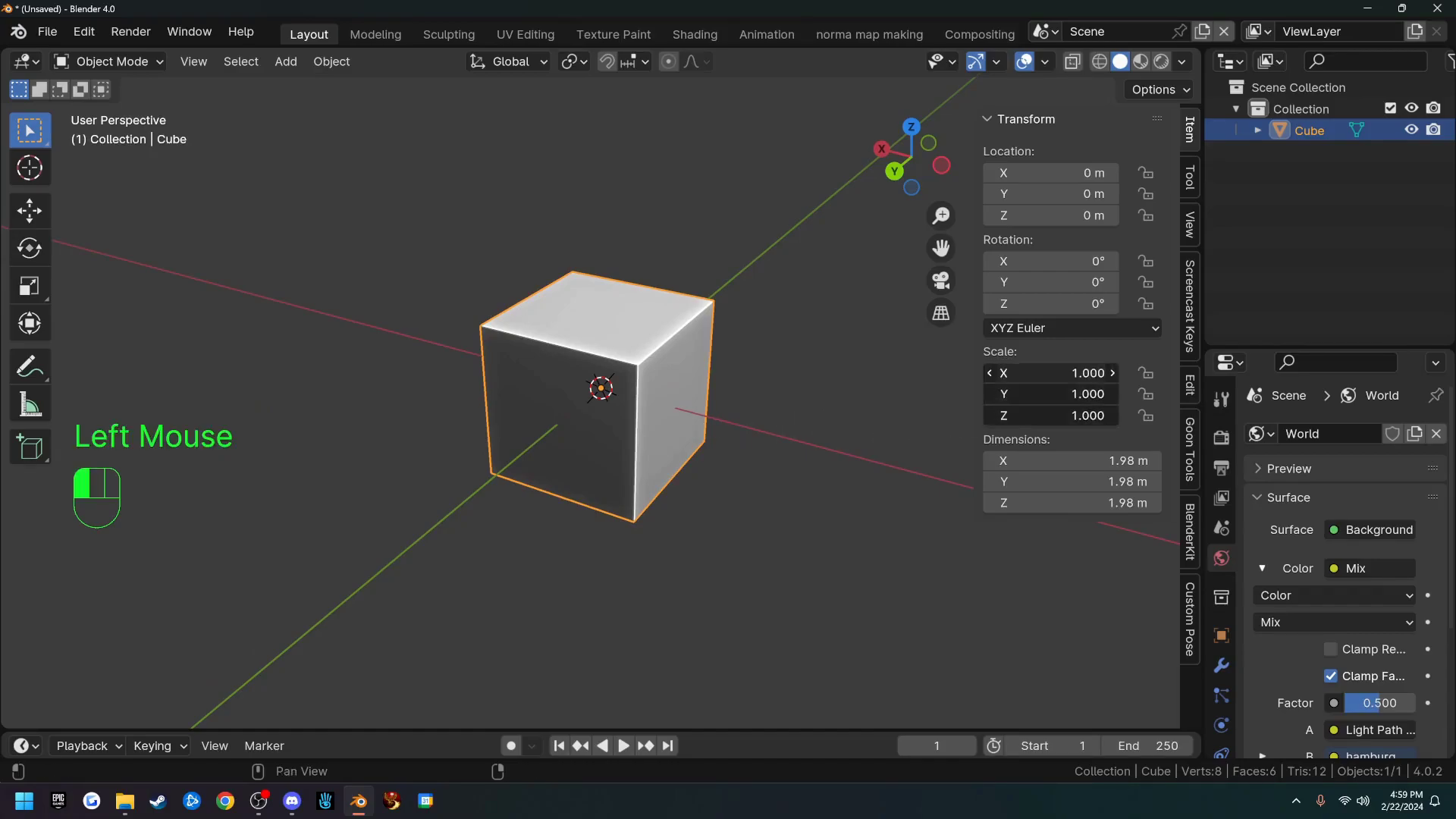
pyautogui.write('0.5')
pyautogui.press('Return')
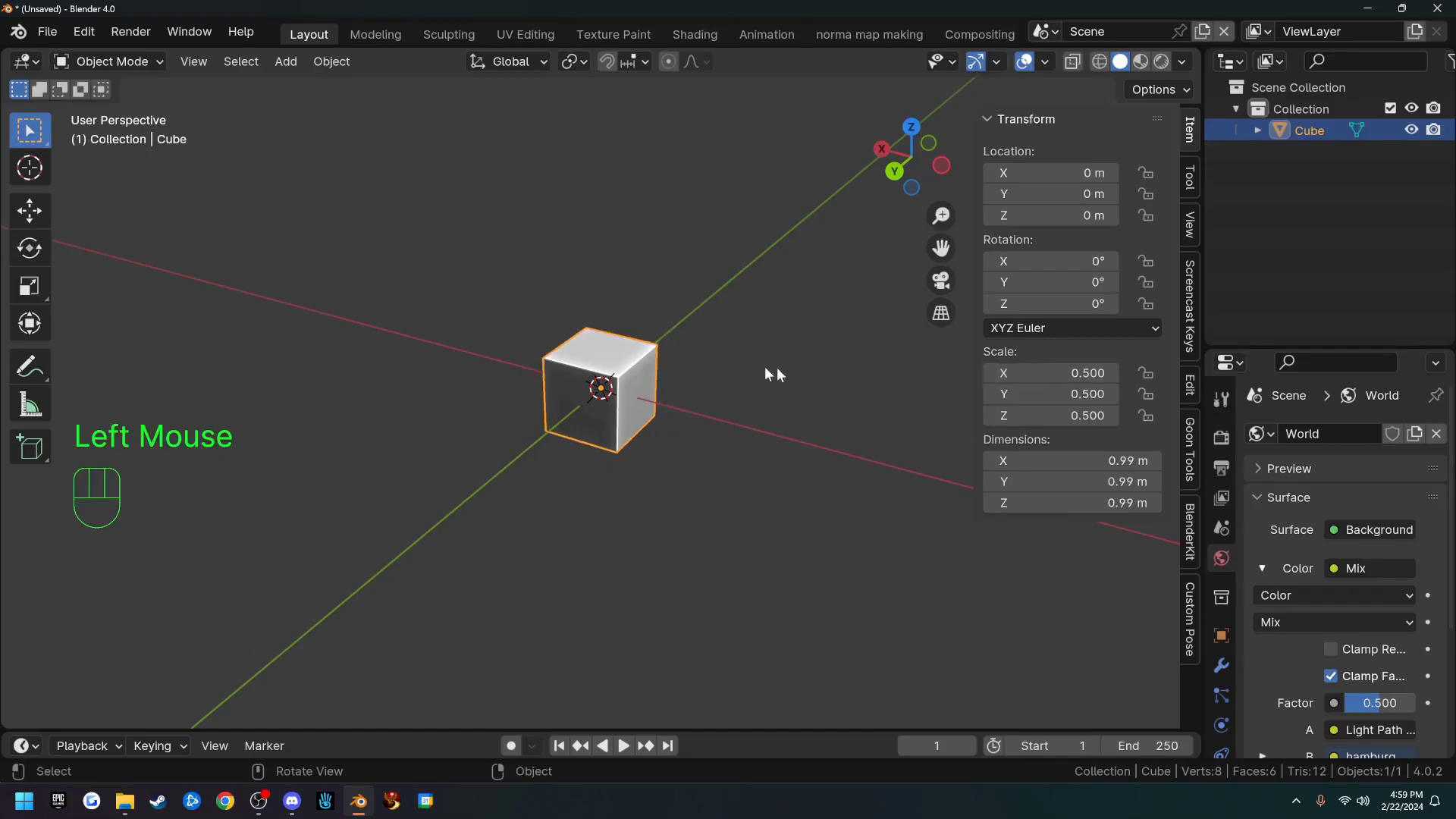
# Step: Add a second mesh cube and move it freehand beside the small one, to about X -2.32 m, Y -1.48 m, Z 0.26 m
pyautogui.scroll(-2, 658, 425)
pyautogui.hotkey('shift', 'a')
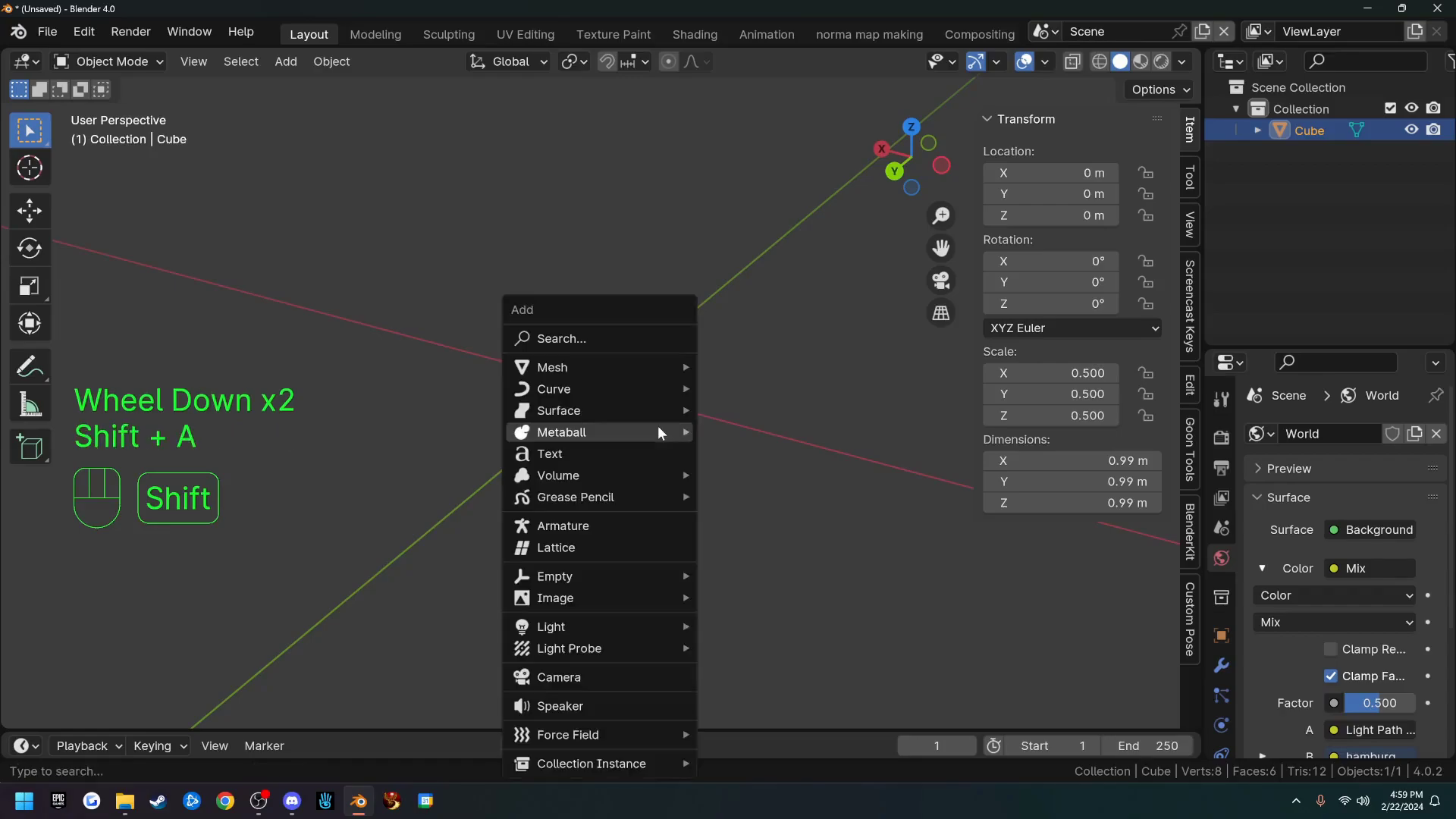
pyautogui.moveTo(633, 368)
pyautogui.click(769, 385)
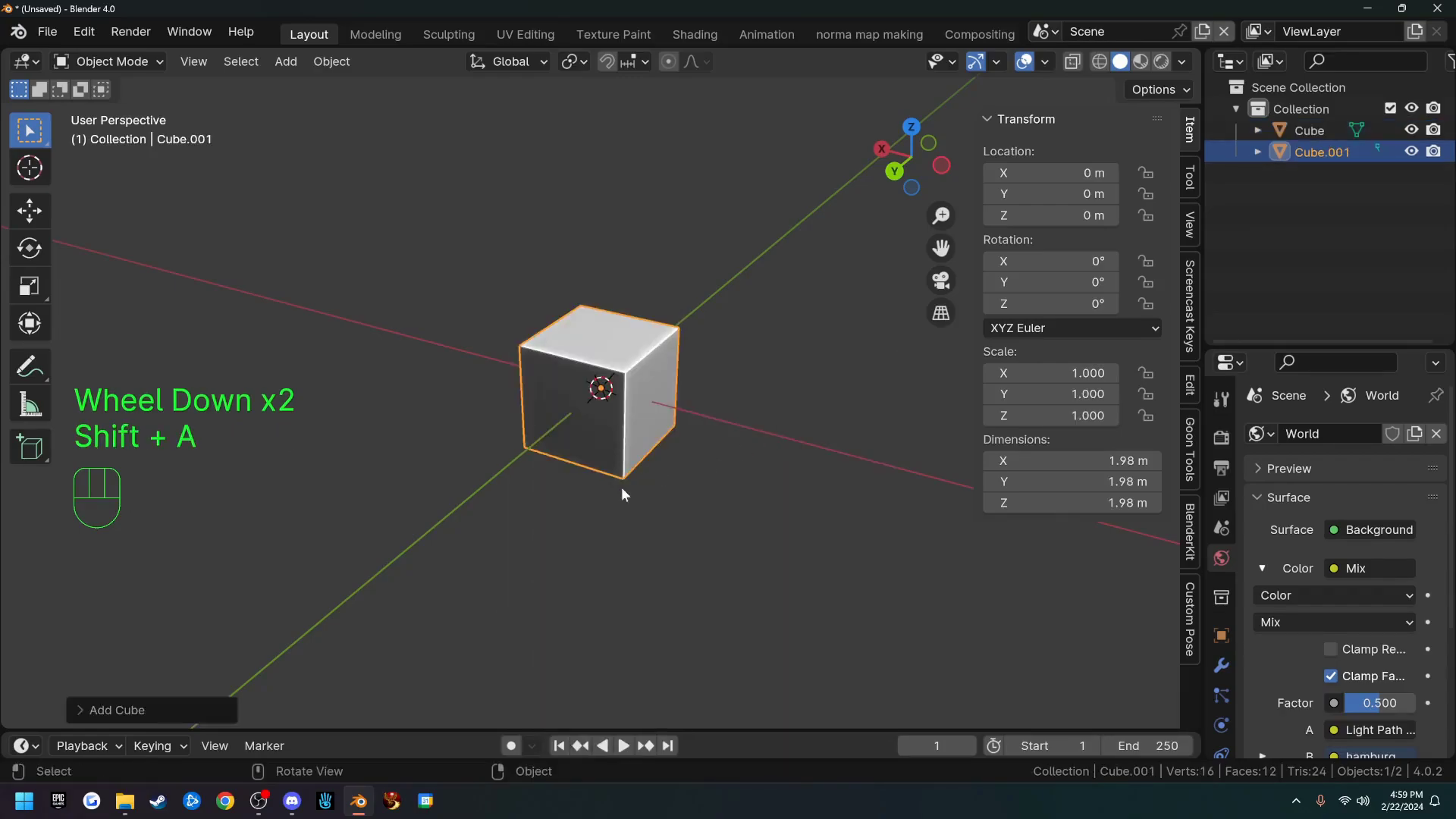
pyautogui.press('g')
pyautogui.click(777, 469)
pyautogui.moveTo(731, 434); pyautogui.dragTo(773, 372, button='middle')
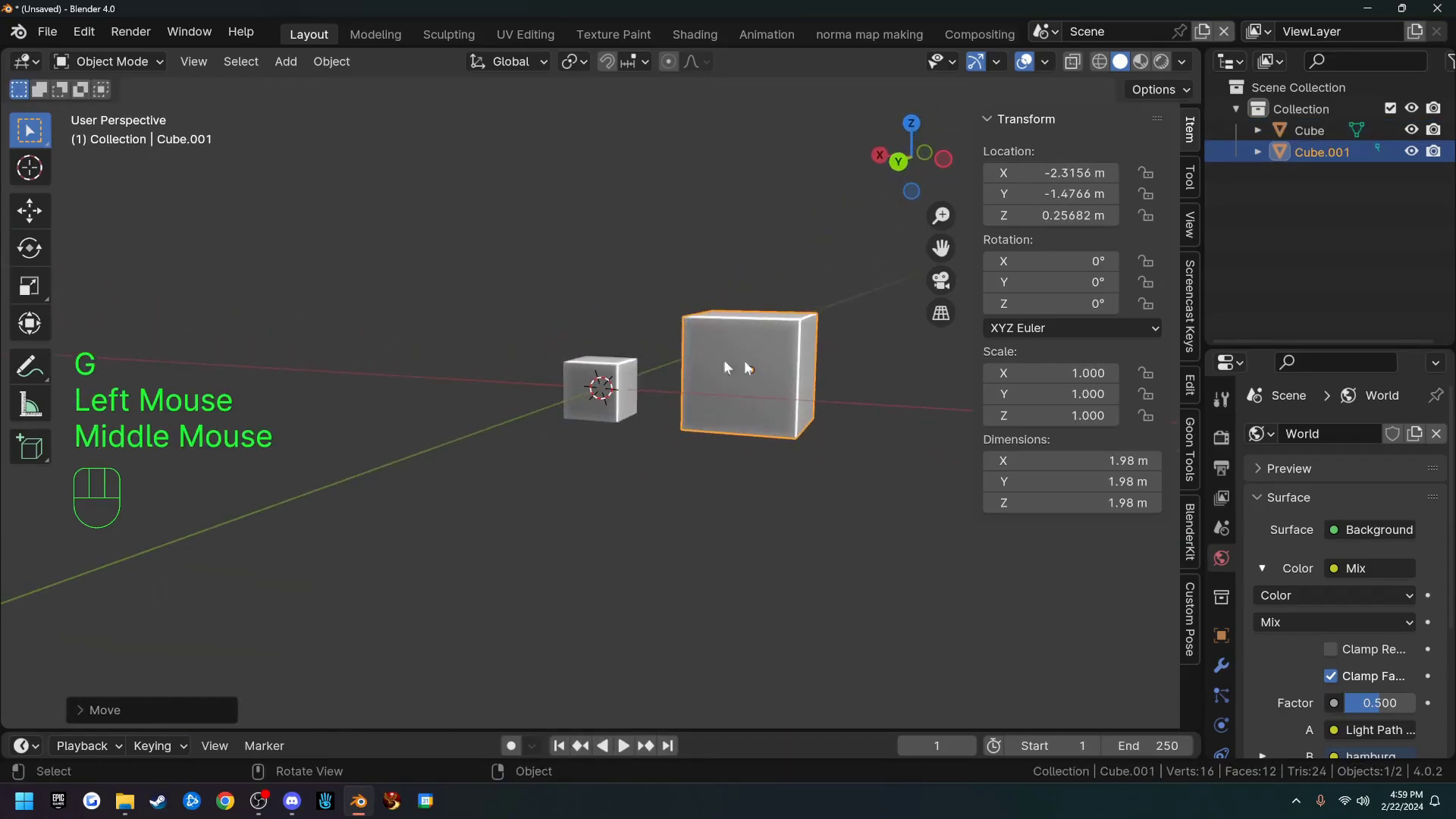
pyautogui.scroll(2, 713, 434)
pyautogui.click(804, 356)
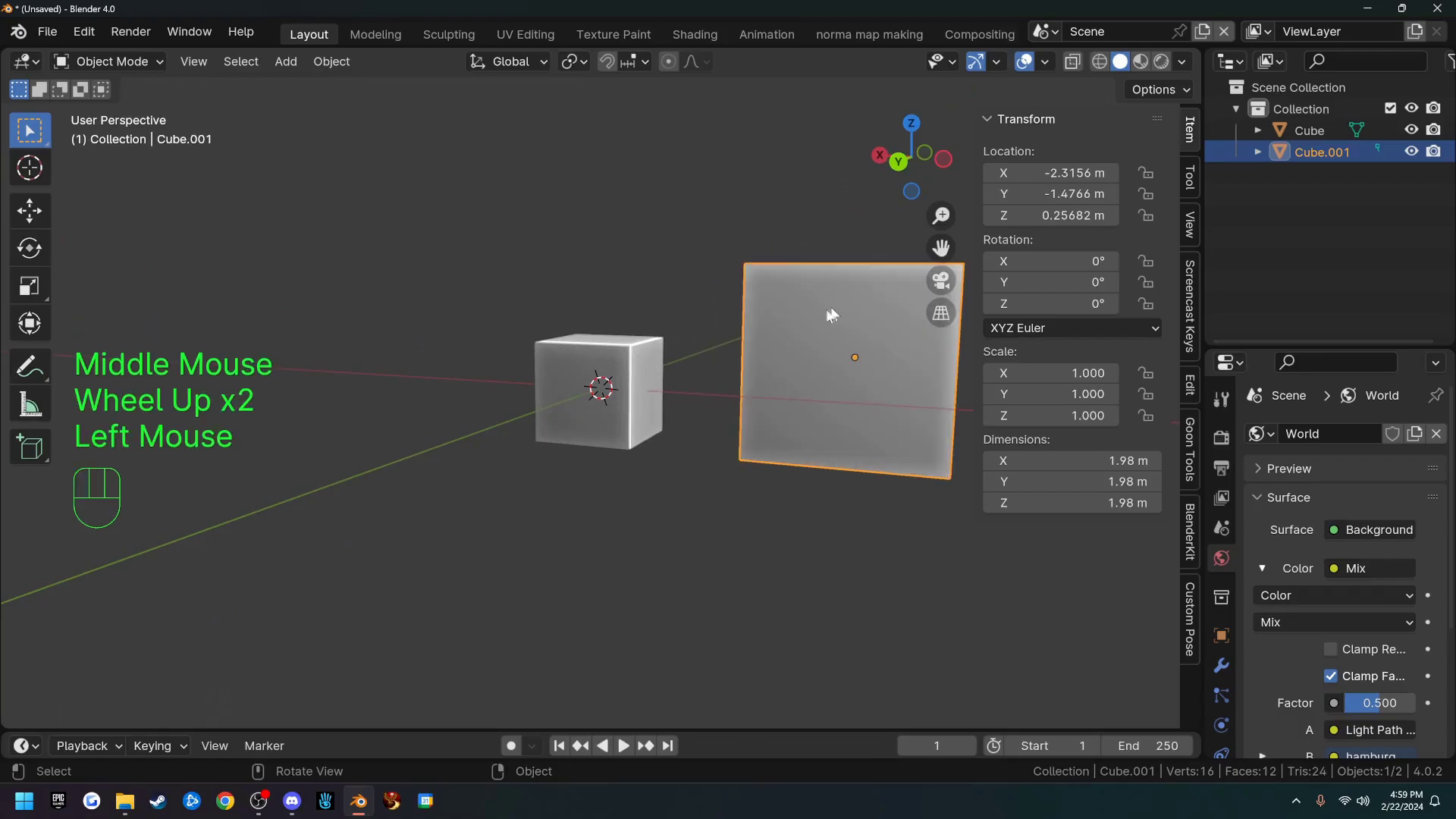
# Step: Clear the scale of the small half-size cube at the world origin
pyautogui.click(595, 345)
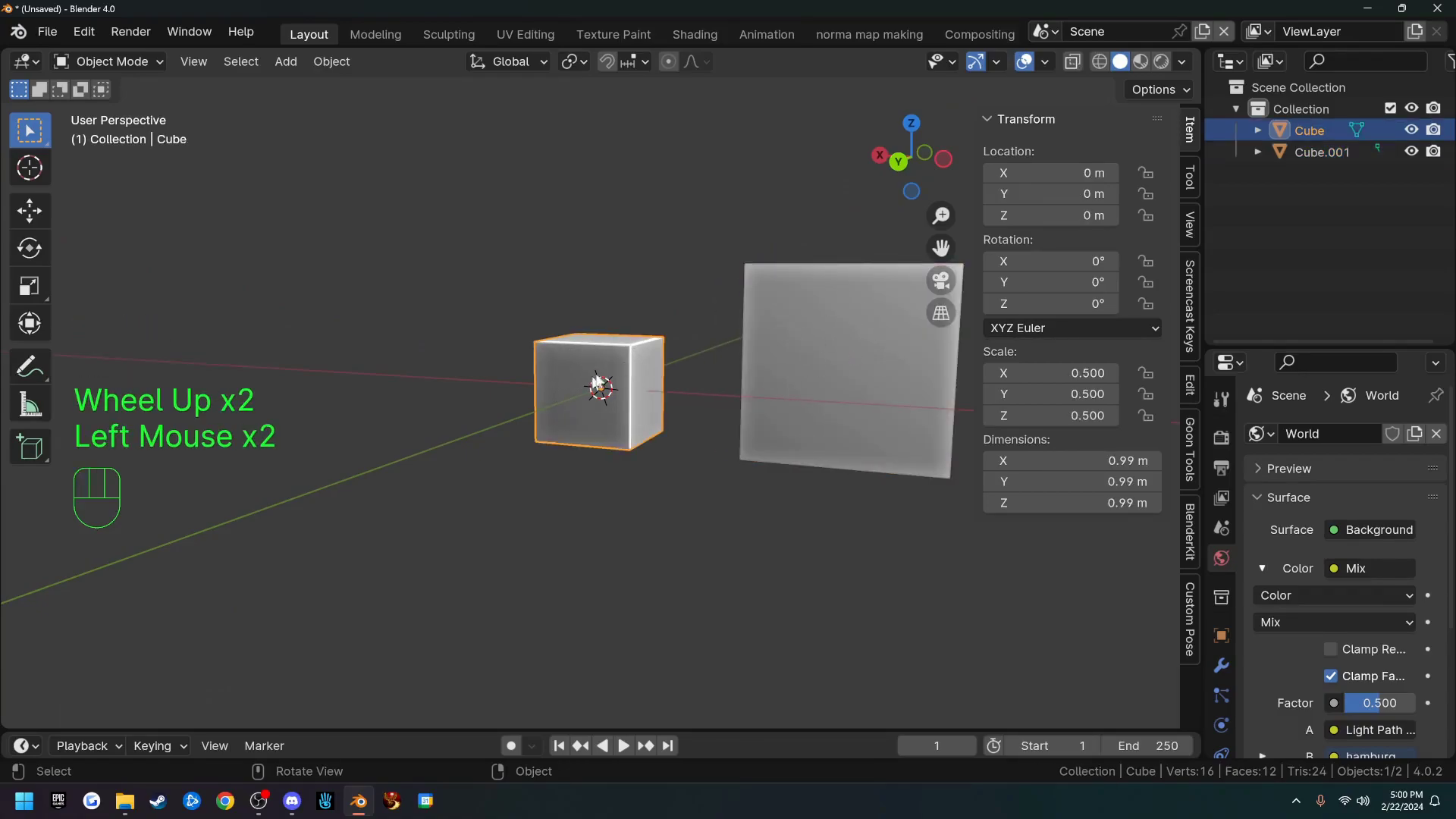
pyautogui.click(805, 334)
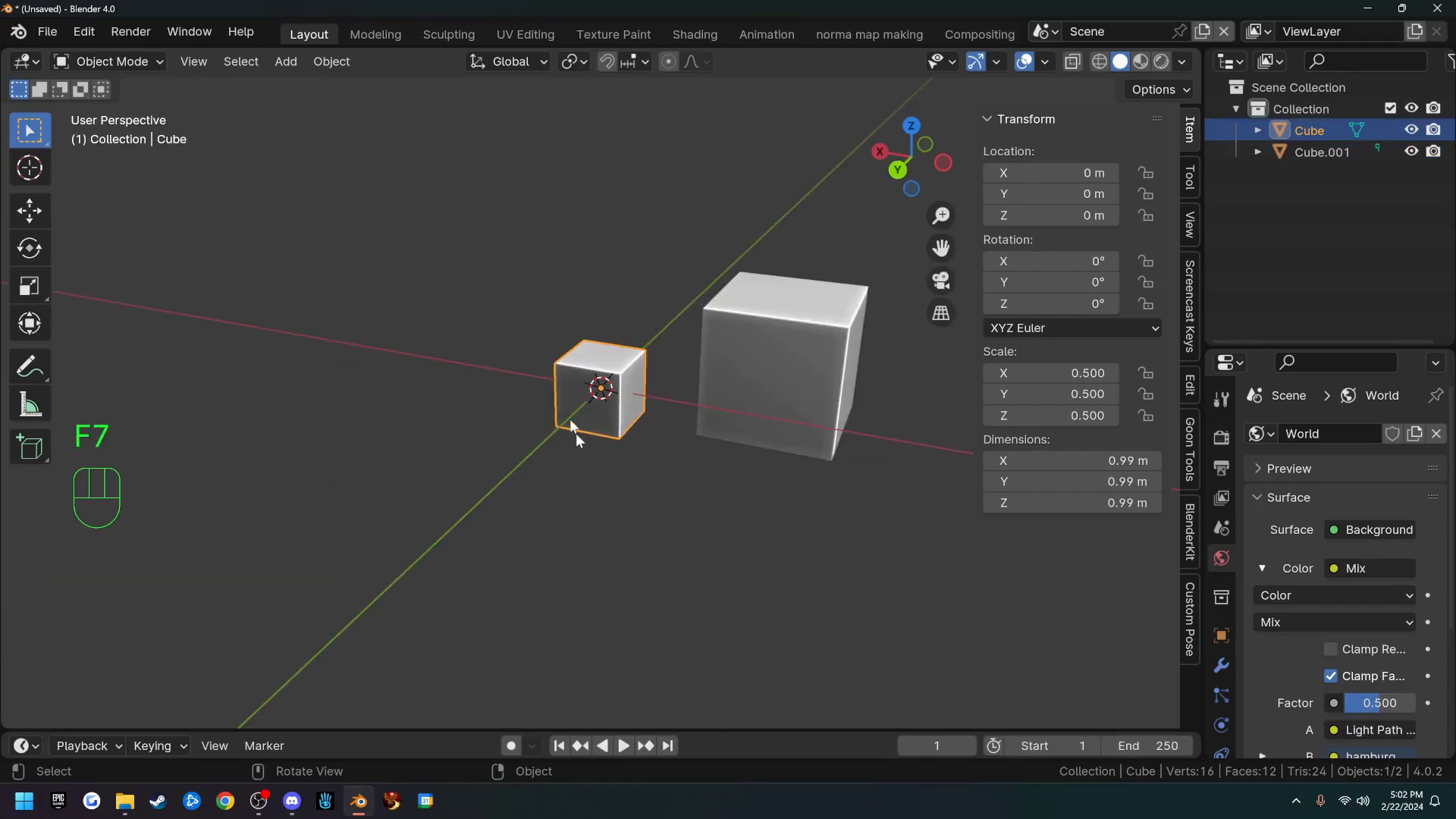
pyautogui.hotkey('alt', 's')
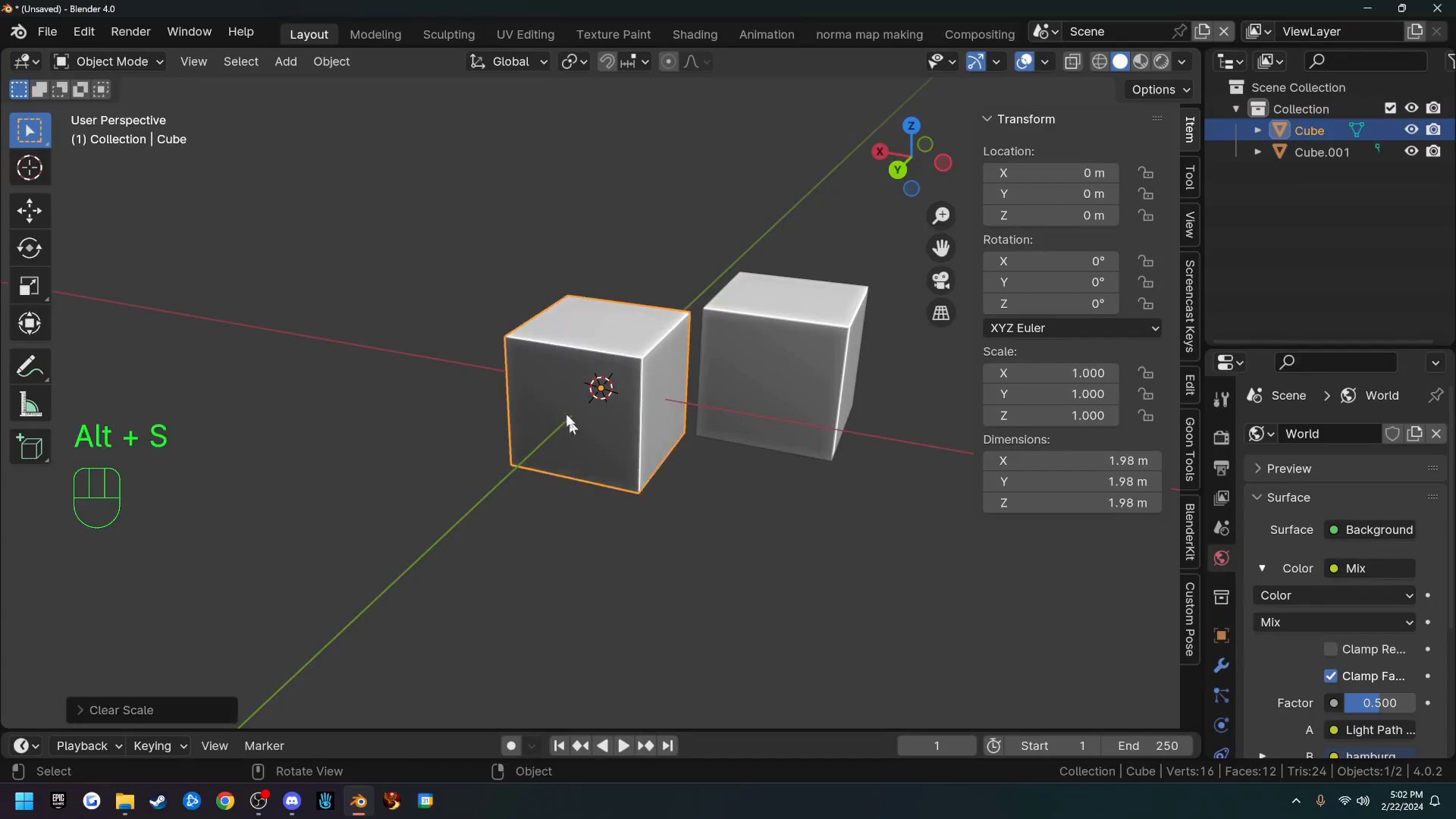
# Step: Select the second cube standing beside the one at the origin and delete it
pyautogui.click(788, 343)
pyautogui.press('x')
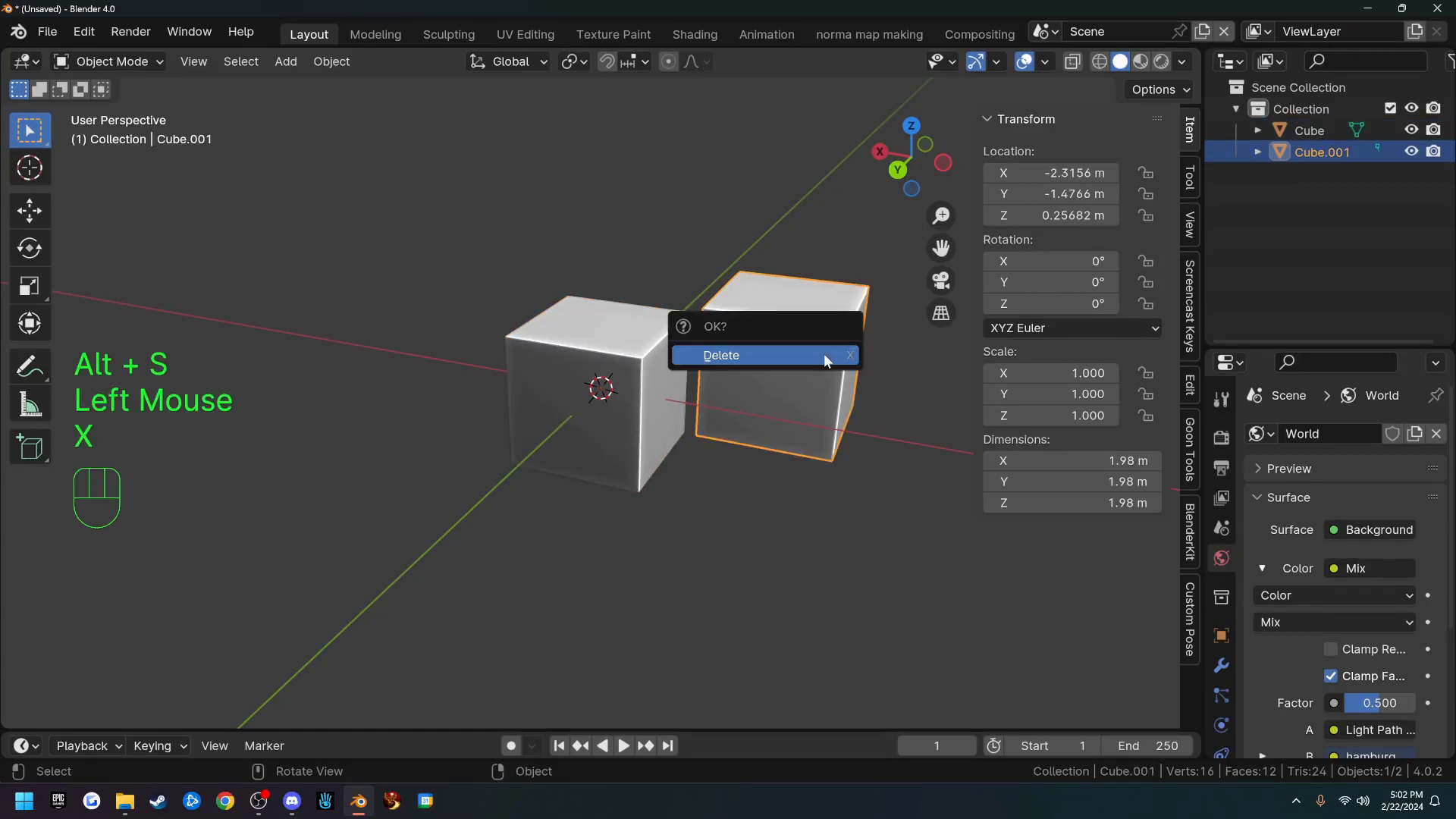
pyautogui.click(825, 354)
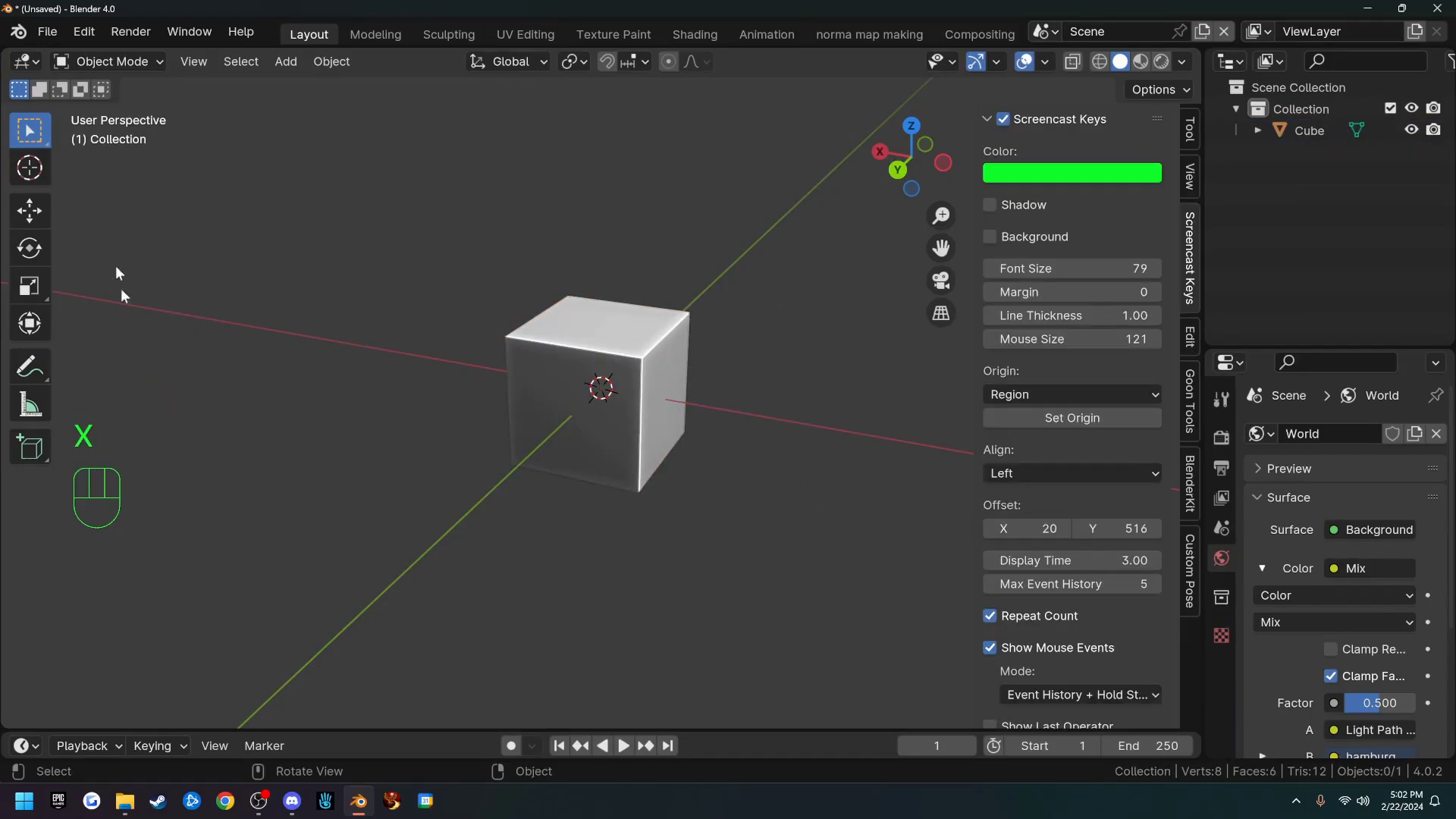
# Step: Move the cube freehand with the Transform tool to about X -0.26 m, Y 0.02 m, Z -0.27 m, and clear its location
pyautogui.click(29, 324)
pyautogui.click(571, 340)
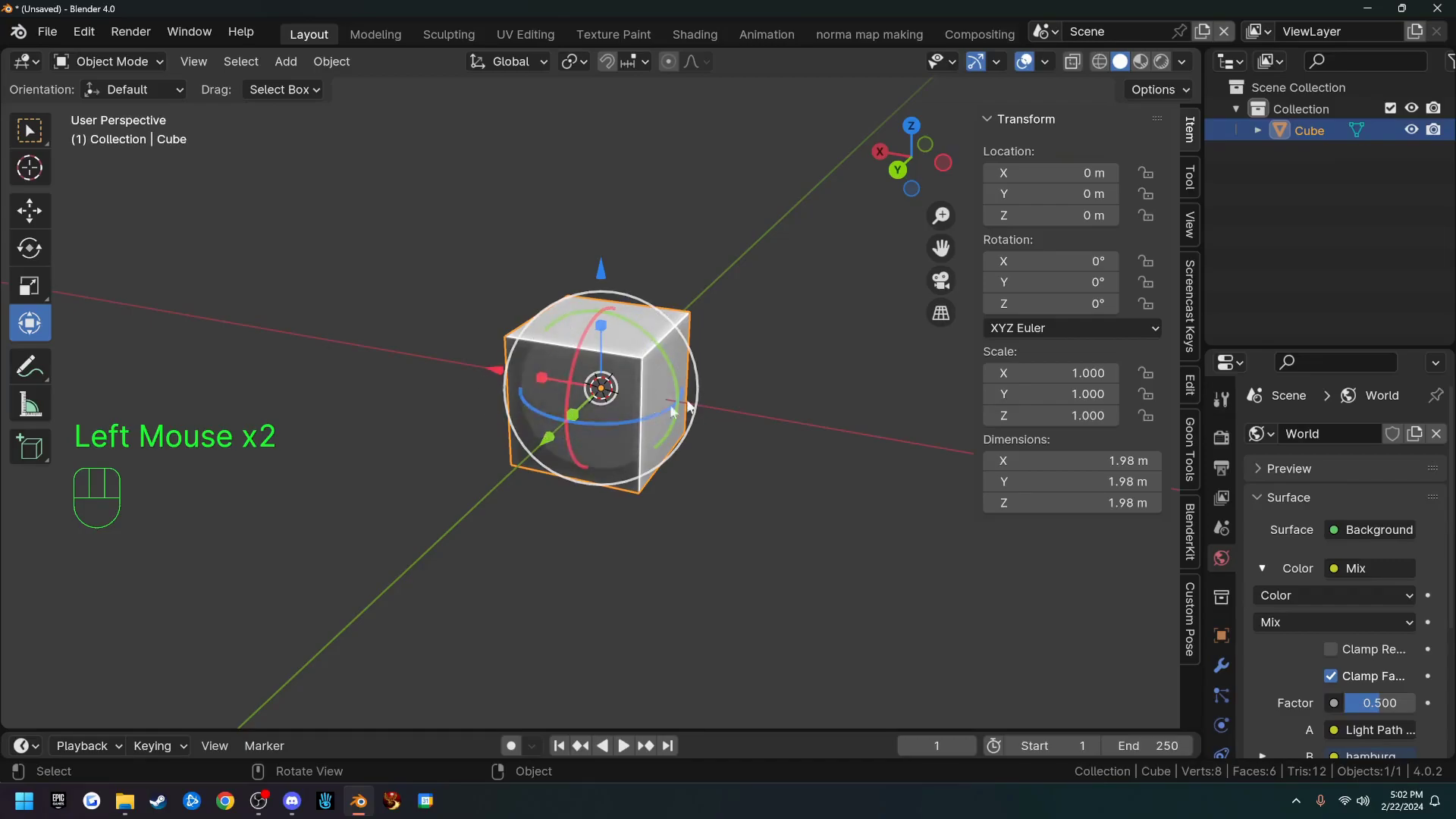
pyautogui.scroll(1, 118, 256)
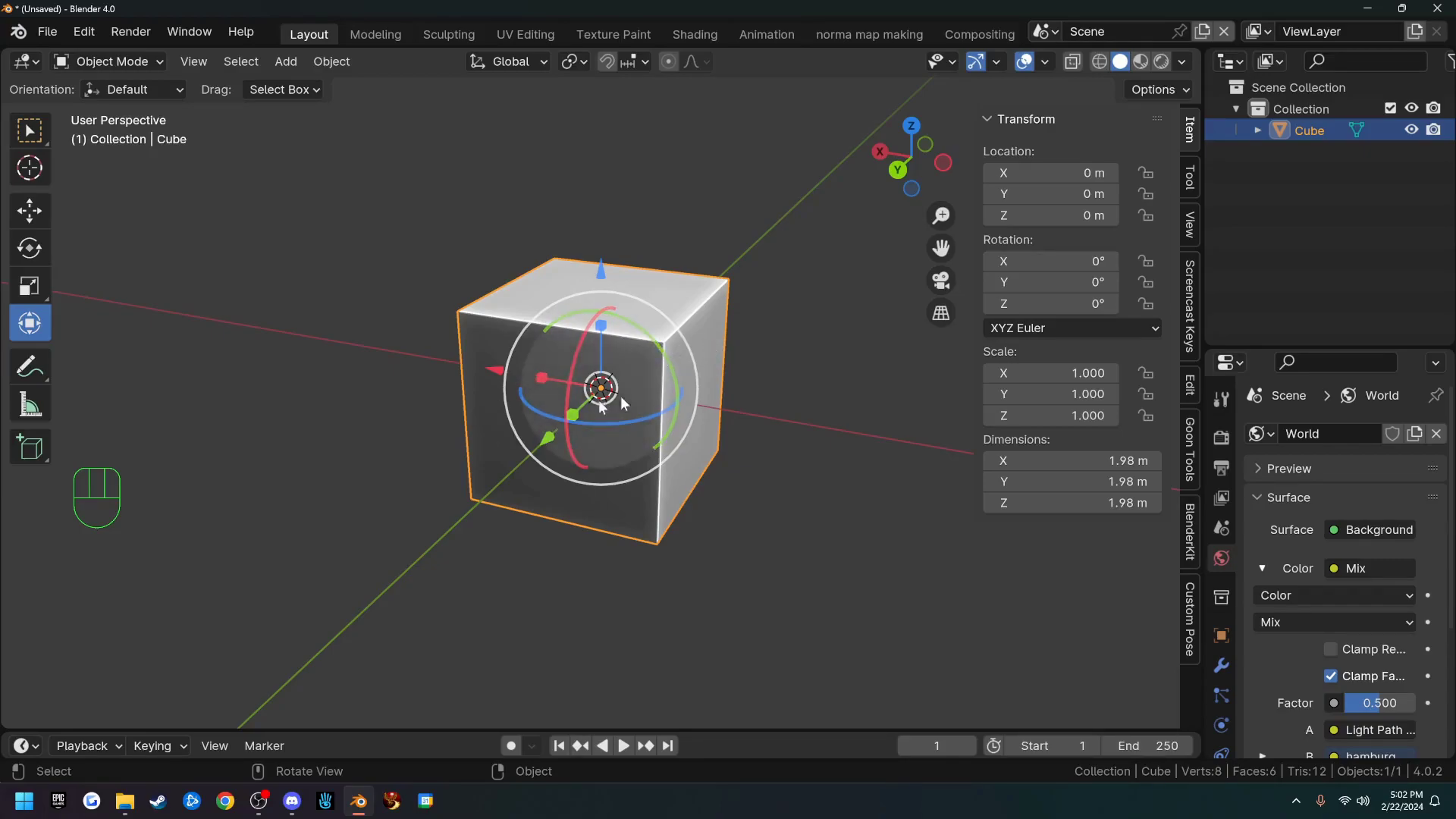
pyautogui.moveTo(620, 384); pyautogui.dragTo(657, 427)
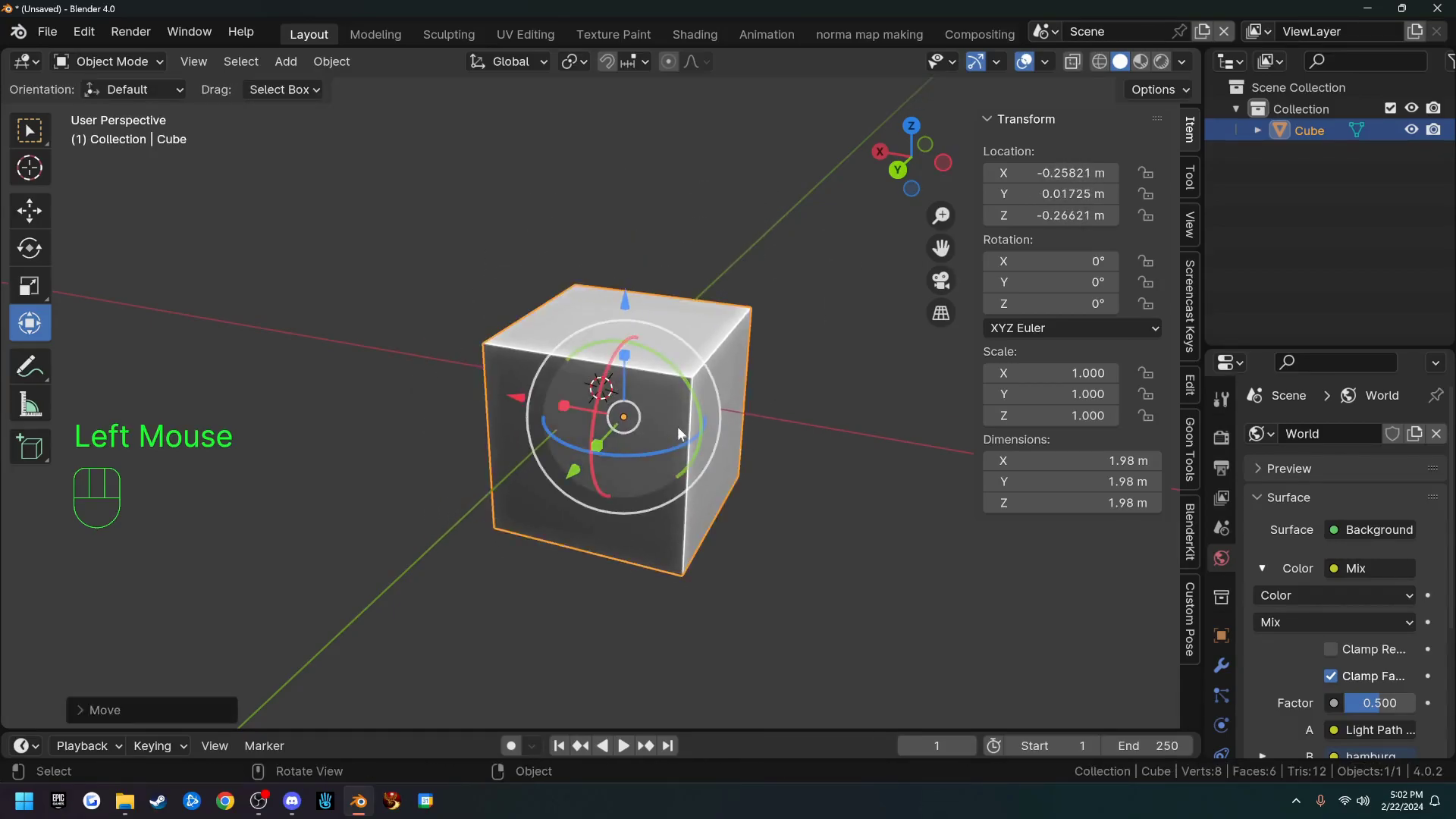
pyautogui.hotkey('alt', 'g')
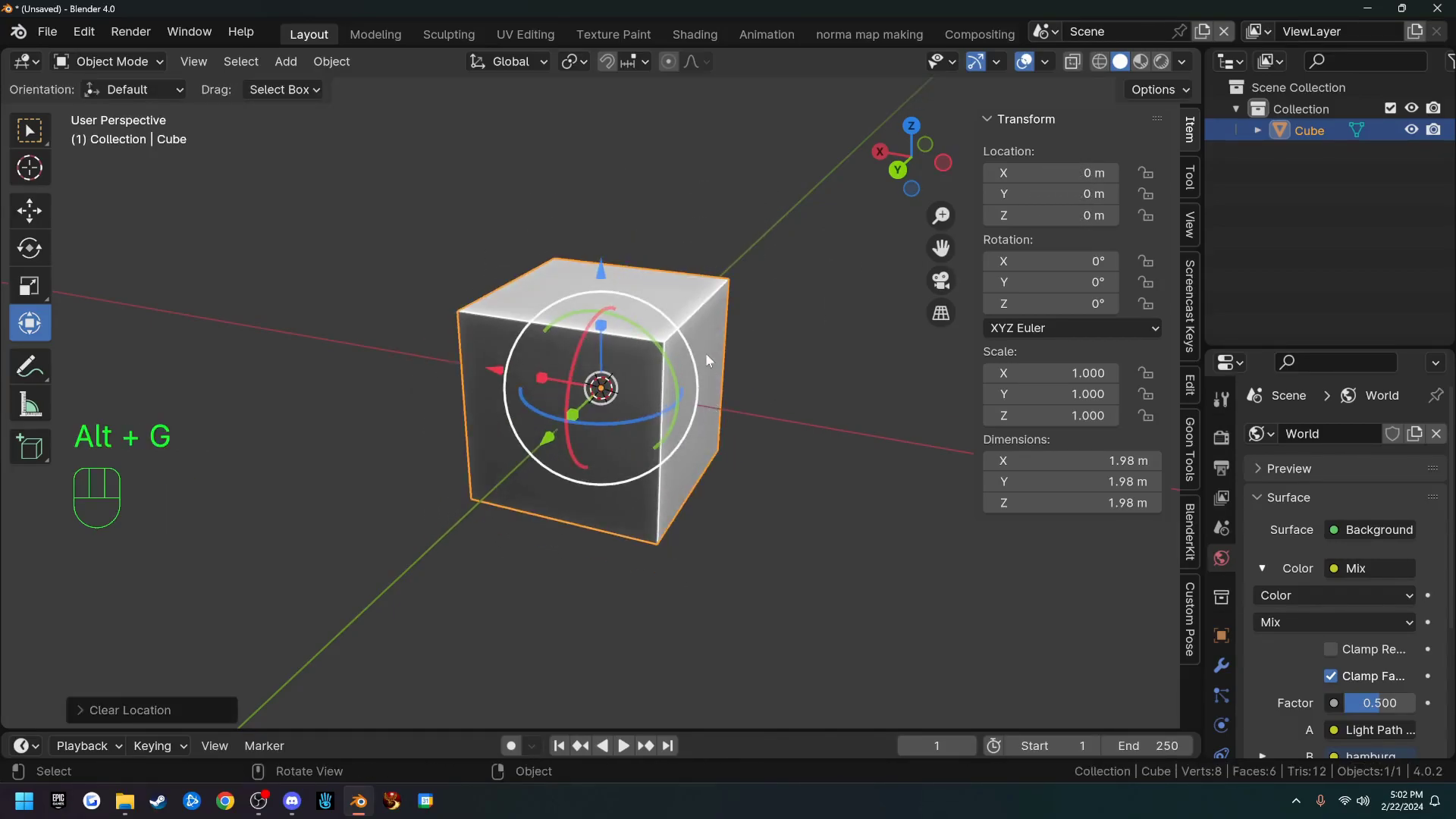
# Step: Rotate, shift and stretch the cube freehand to an X scale of about 1.34, and clear its location, rotation and scale
pyautogui.moveTo(705, 353); pyautogui.dragTo(622, 387)
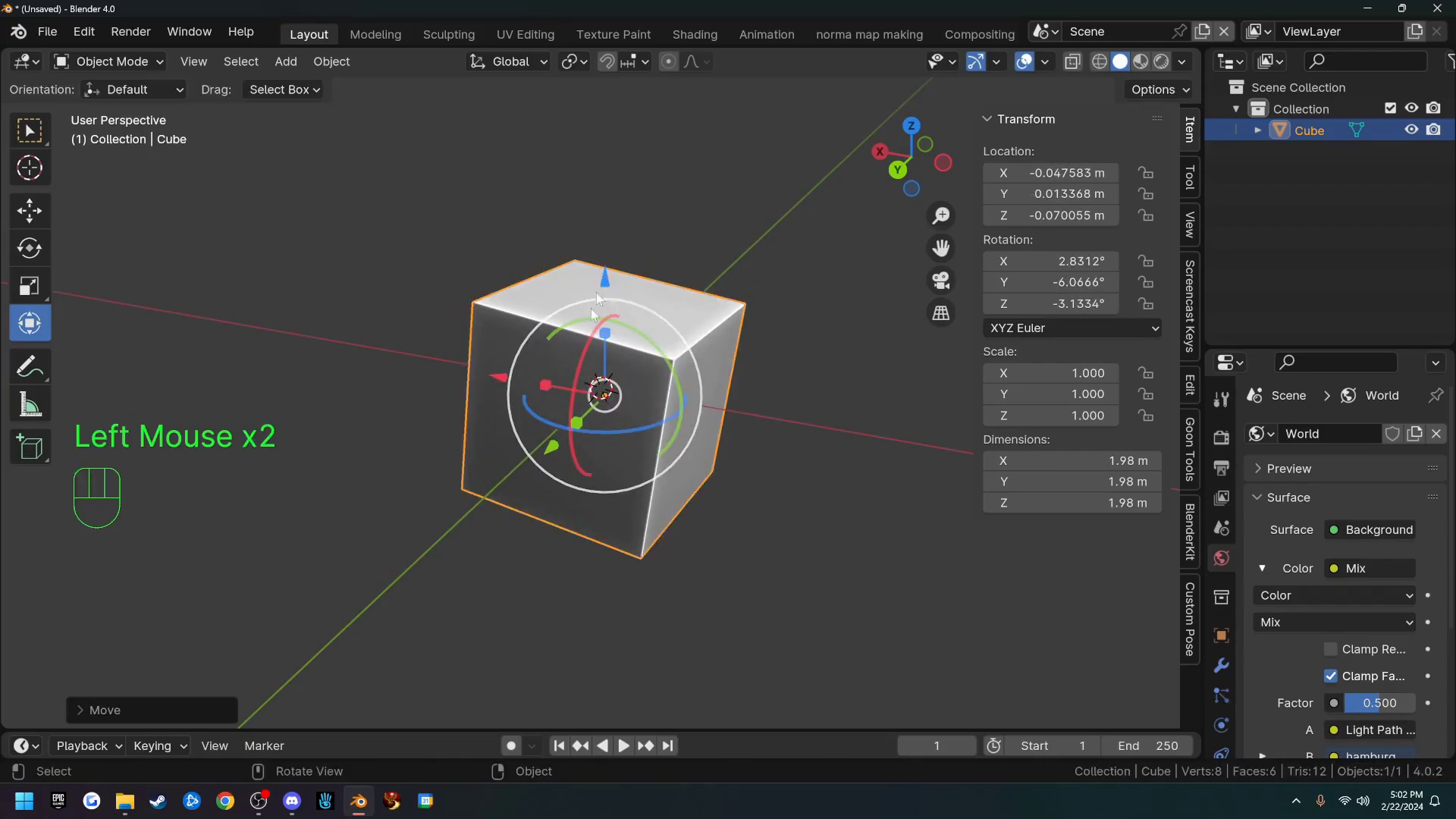
pyautogui.moveTo(545, 385); pyautogui.dragTo(664, 320)
pyautogui.press('alt')
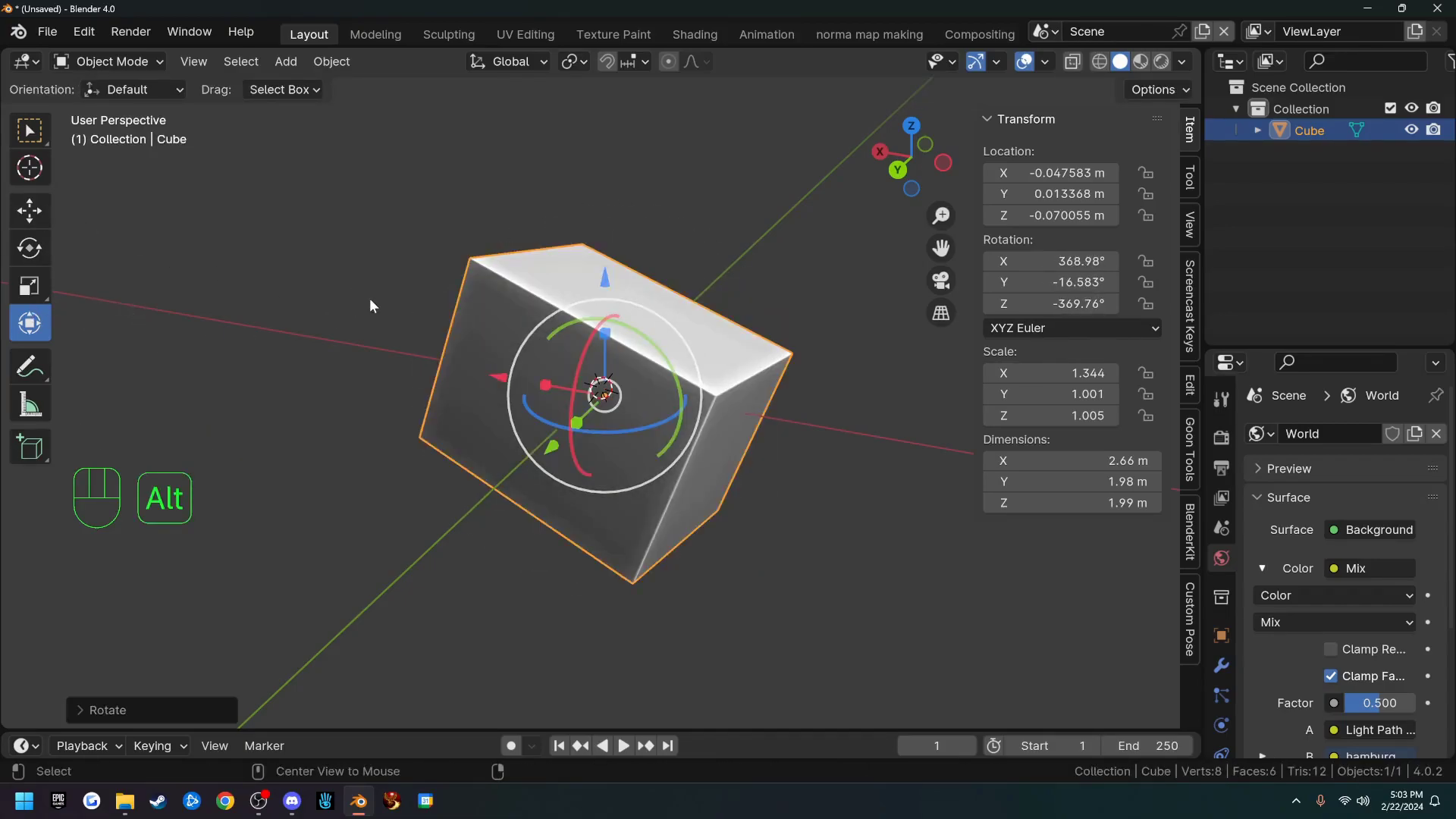
pyautogui.hotkey('alt', 'g')
pyautogui.hotkey('alt', 'r')
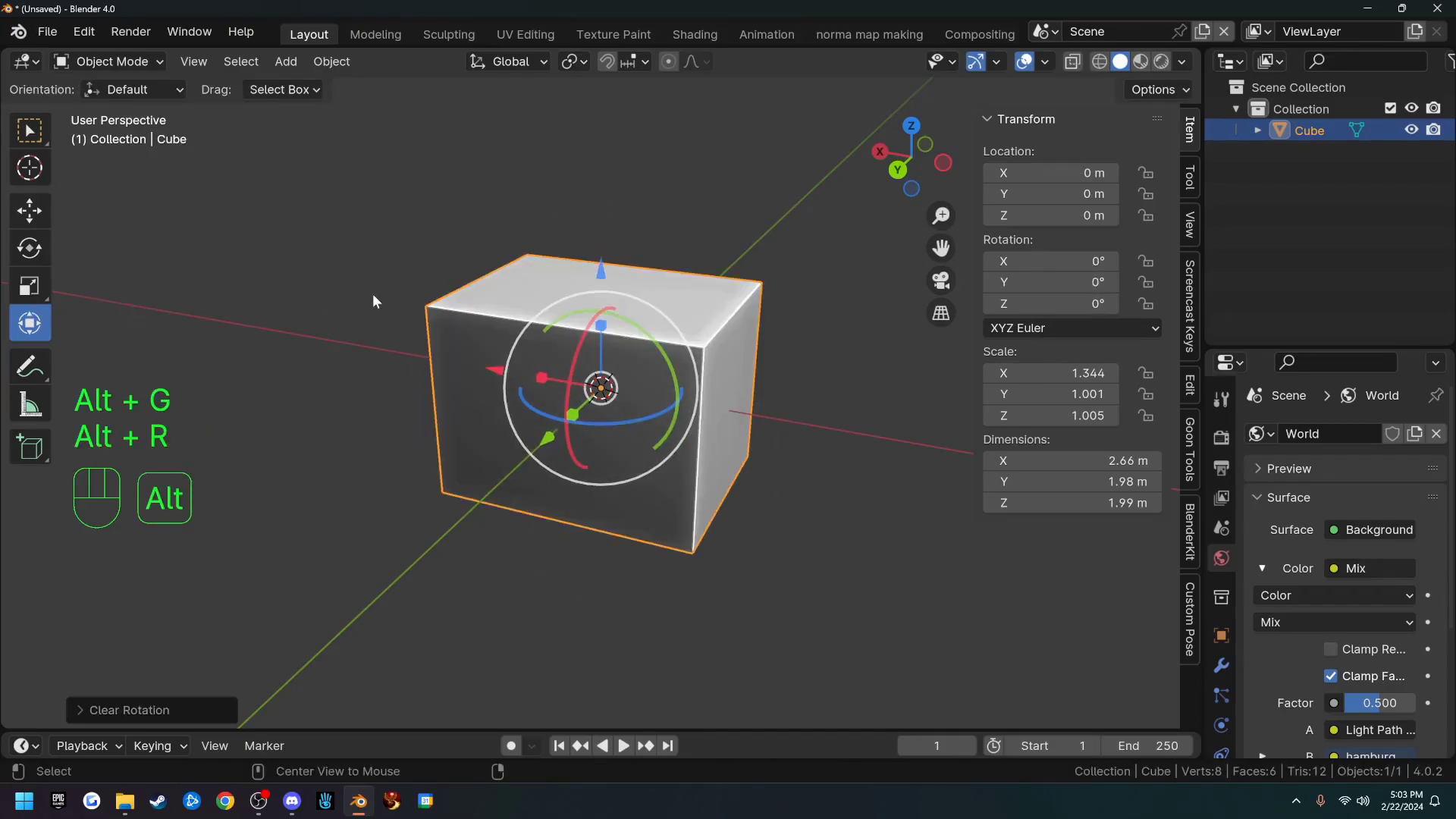
pyautogui.hotkey('alt', 's')
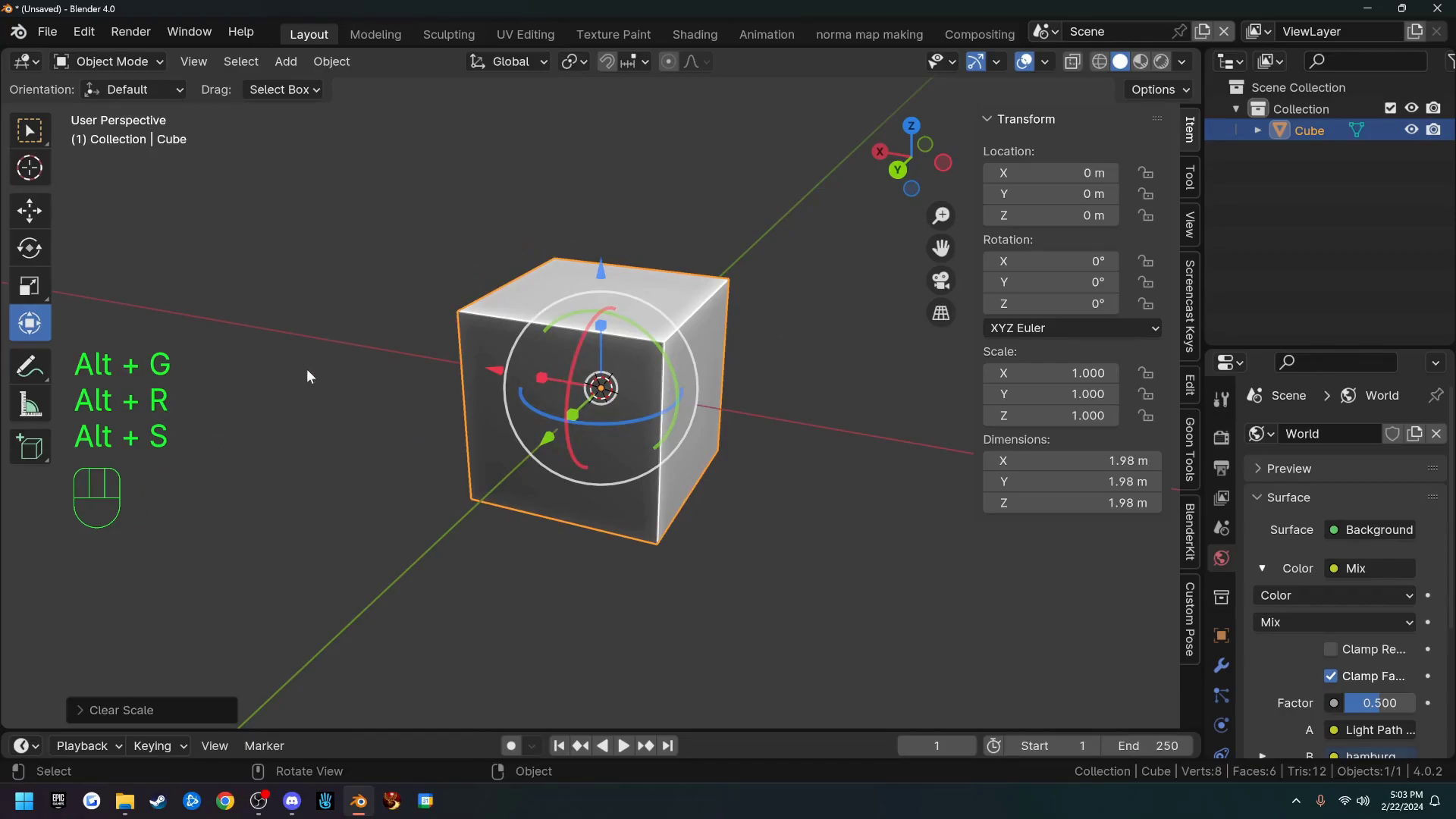
pyautogui.press('F7')
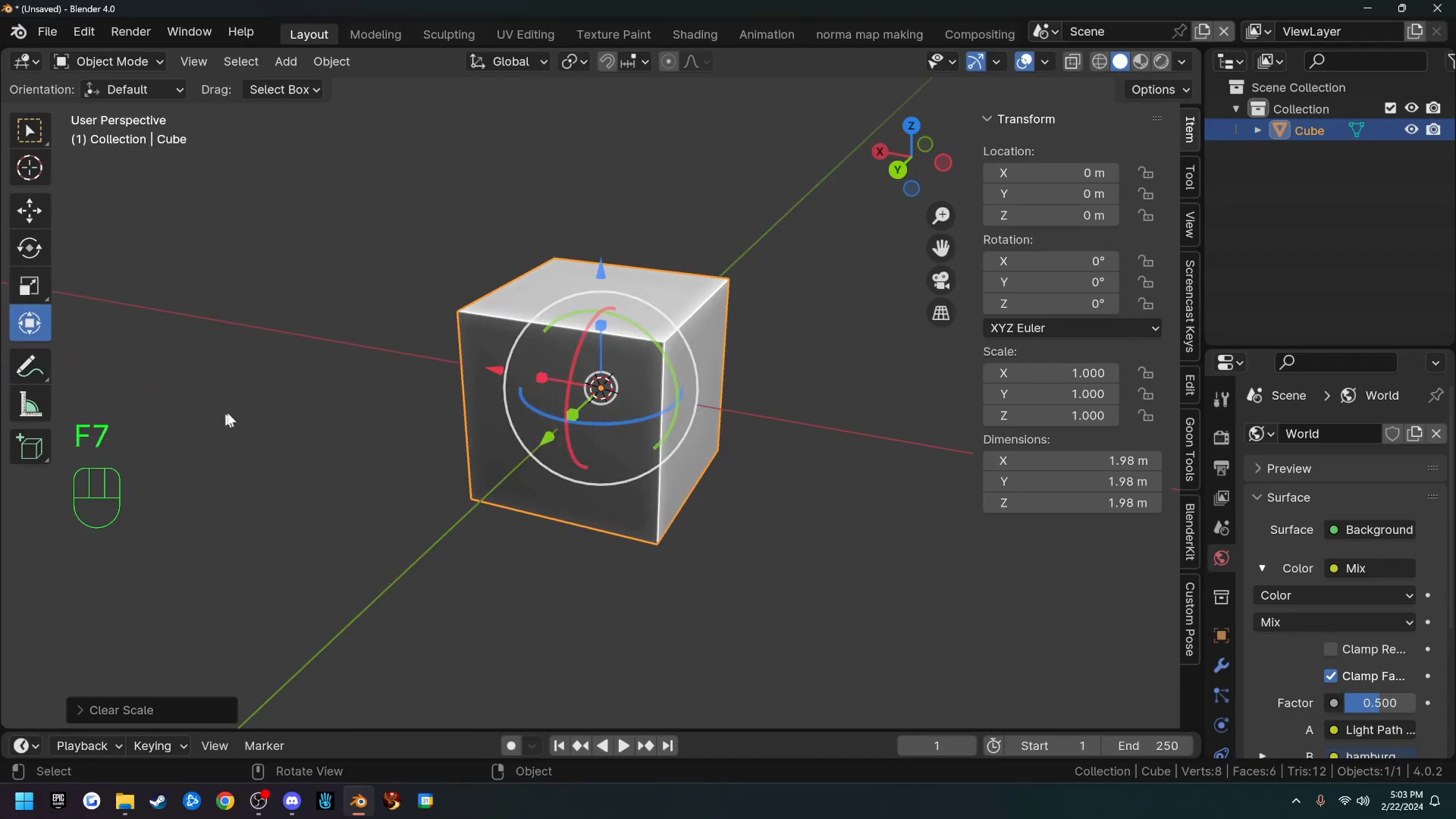
# Step: Handwrite "Hello" in blue above the cube with the Annotate tool
pyautogui.click(32, 367)
pyautogui.moveTo(324, 325); pyautogui.dragTo(394, 279, button='middle')
pyautogui.moveTo(417, 165)
pyautogui.mouseDown()
pyautogui.moveTo(402, 251)
pyautogui.moveTo(439, 237)
pyautogui.mouseUp()
pyautogui.moveTo(485, 190)
pyautogui.mouseDown()
pyautogui.moveTo(531, 163)
pyautogui.moveTo(563, 211)
pyautogui.moveTo(655, 199)
pyautogui.mouseUp()
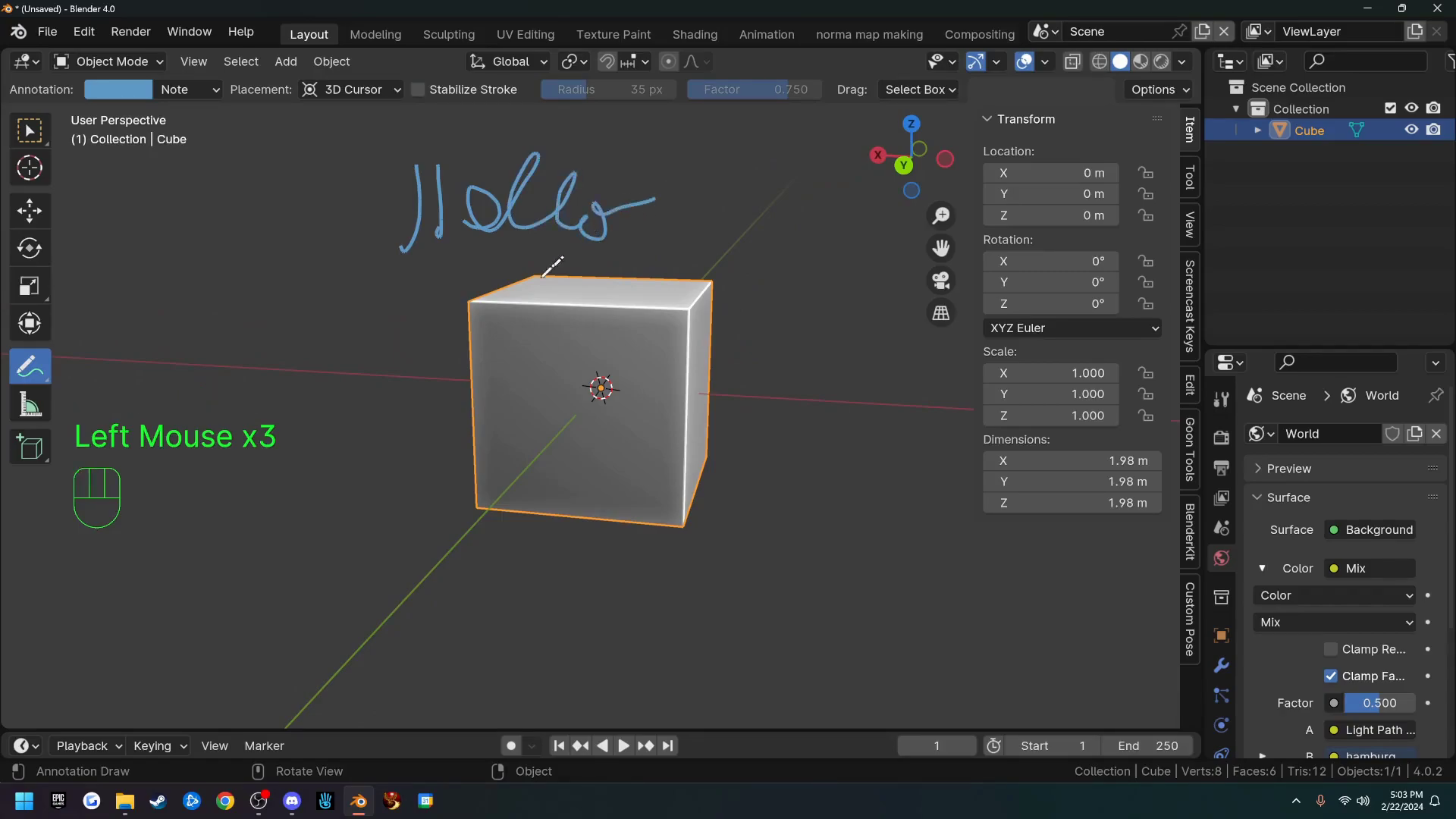
pyautogui.moveTo(425, 199); pyautogui.dragTo(474, 184)
# Step: Erase the whole handwritten "Hello" with the Annotate Eraser
pyautogui.click(31, 370)
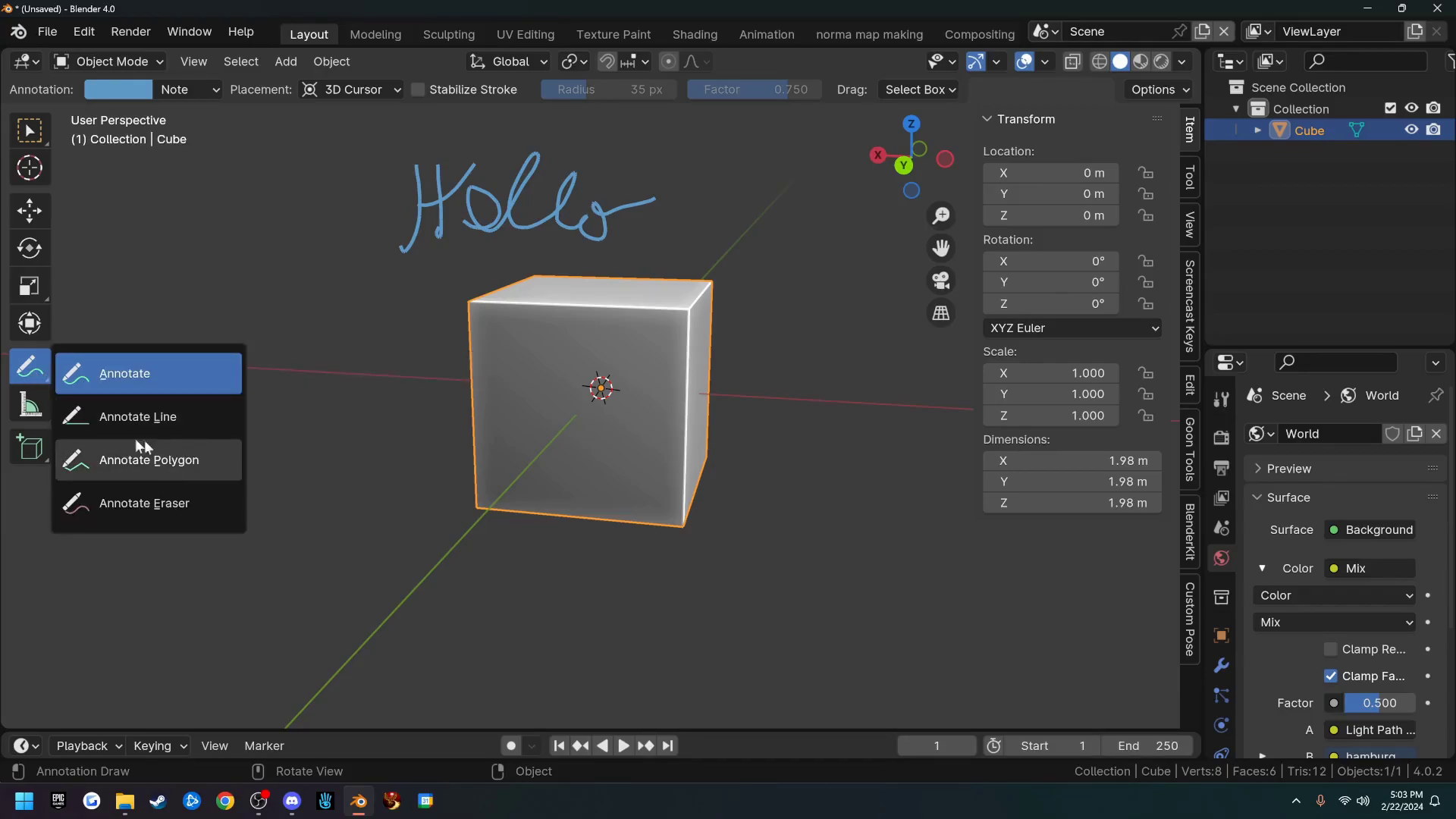
pyautogui.click(148, 504)
pyautogui.moveTo(549, 184)
pyautogui.mouseDown()
pyautogui.moveTo(410, 144)
pyautogui.moveTo(673, 185)
pyautogui.moveTo(350, 198)
pyautogui.moveTo(483, 220)
pyautogui.moveTo(551, 251)
pyautogui.moveTo(379, 255)
pyautogui.mouseUp()
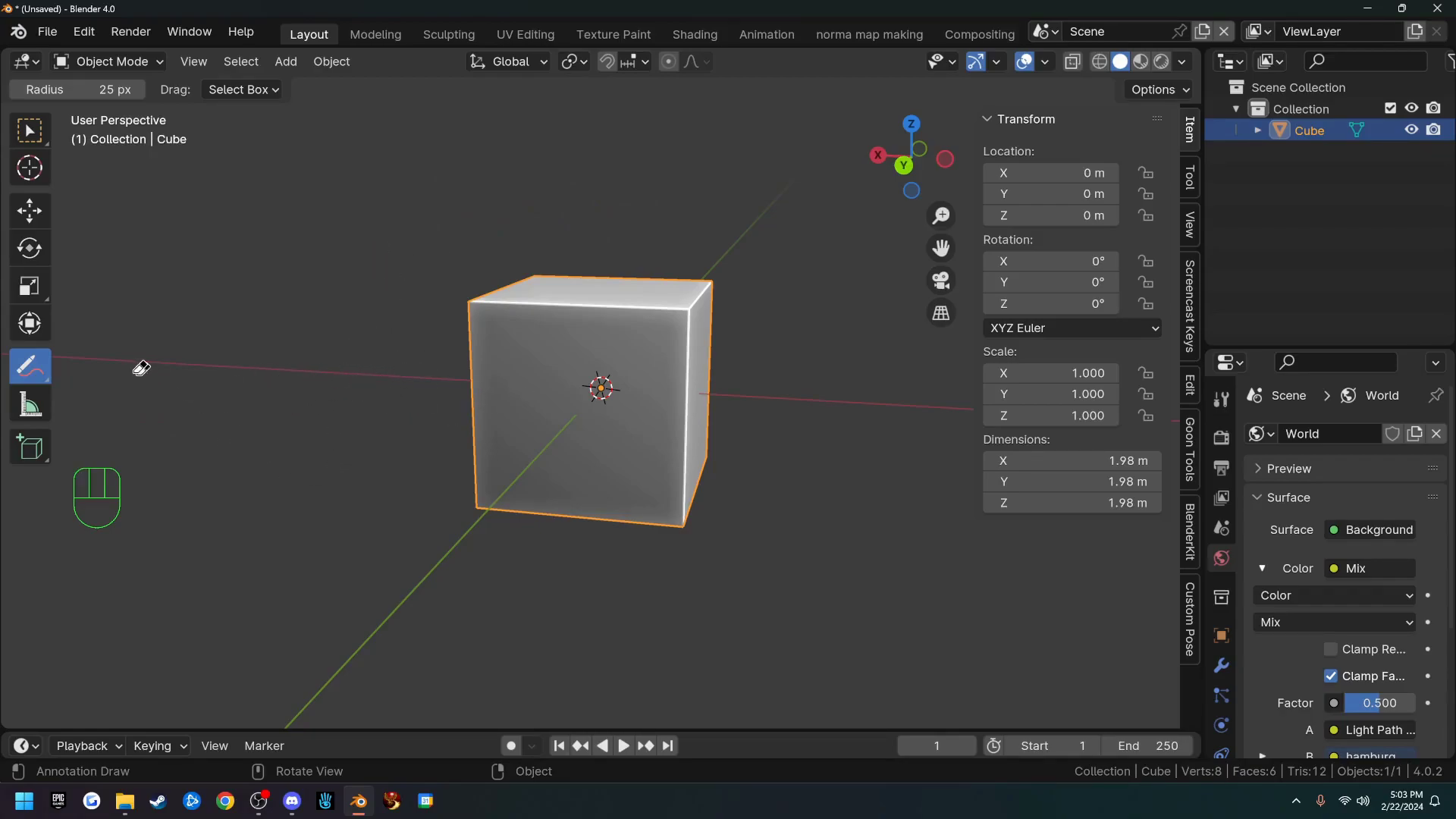
# Step: Measure across the width of the cube's front face and delete the ruler
pyautogui.click(30, 405)
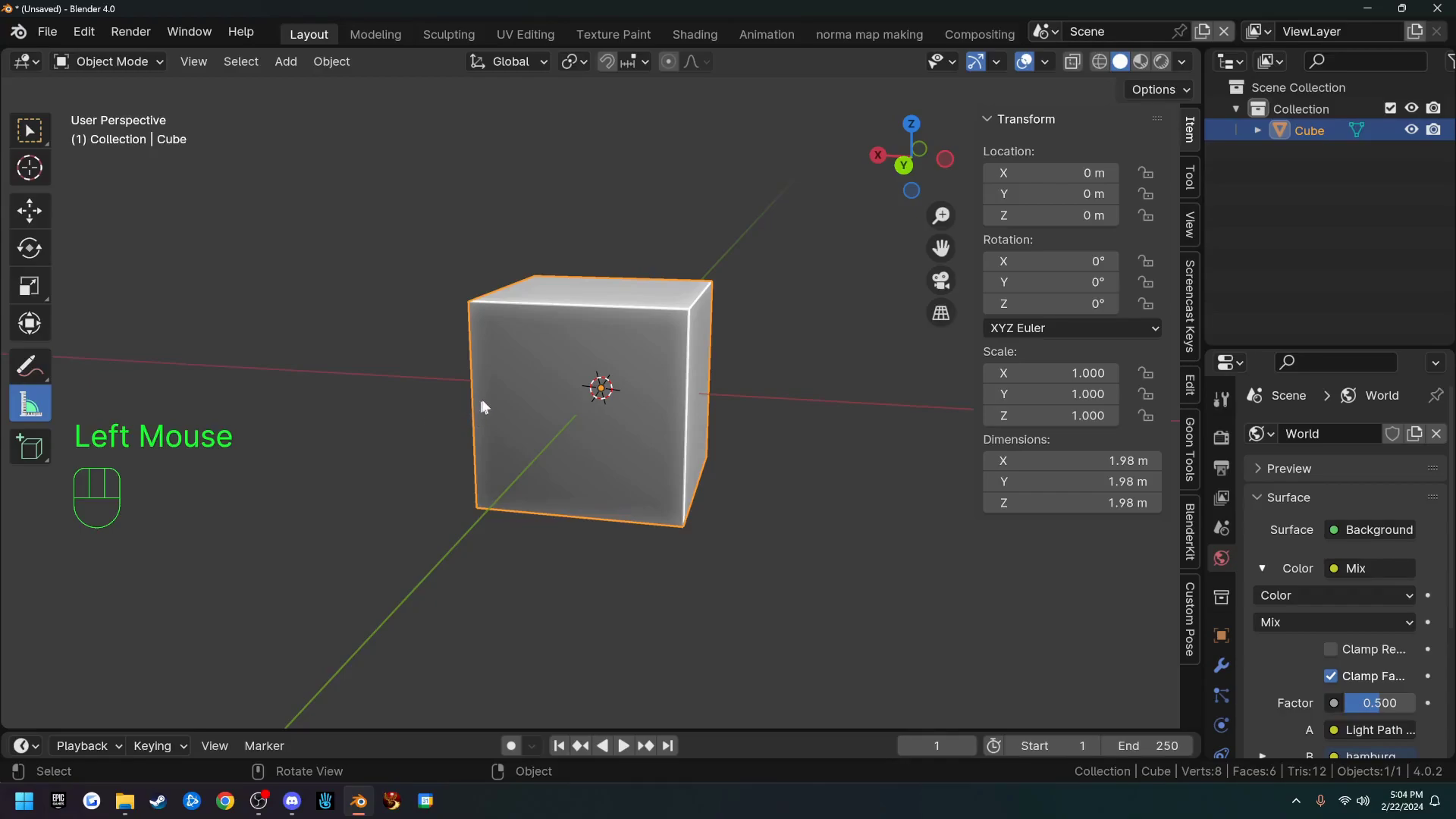
pyautogui.moveTo(472, 403); pyautogui.dragTo(686, 417)
pyautogui.moveTo(574, 484); pyautogui.dragTo(622, 423, button='middle')
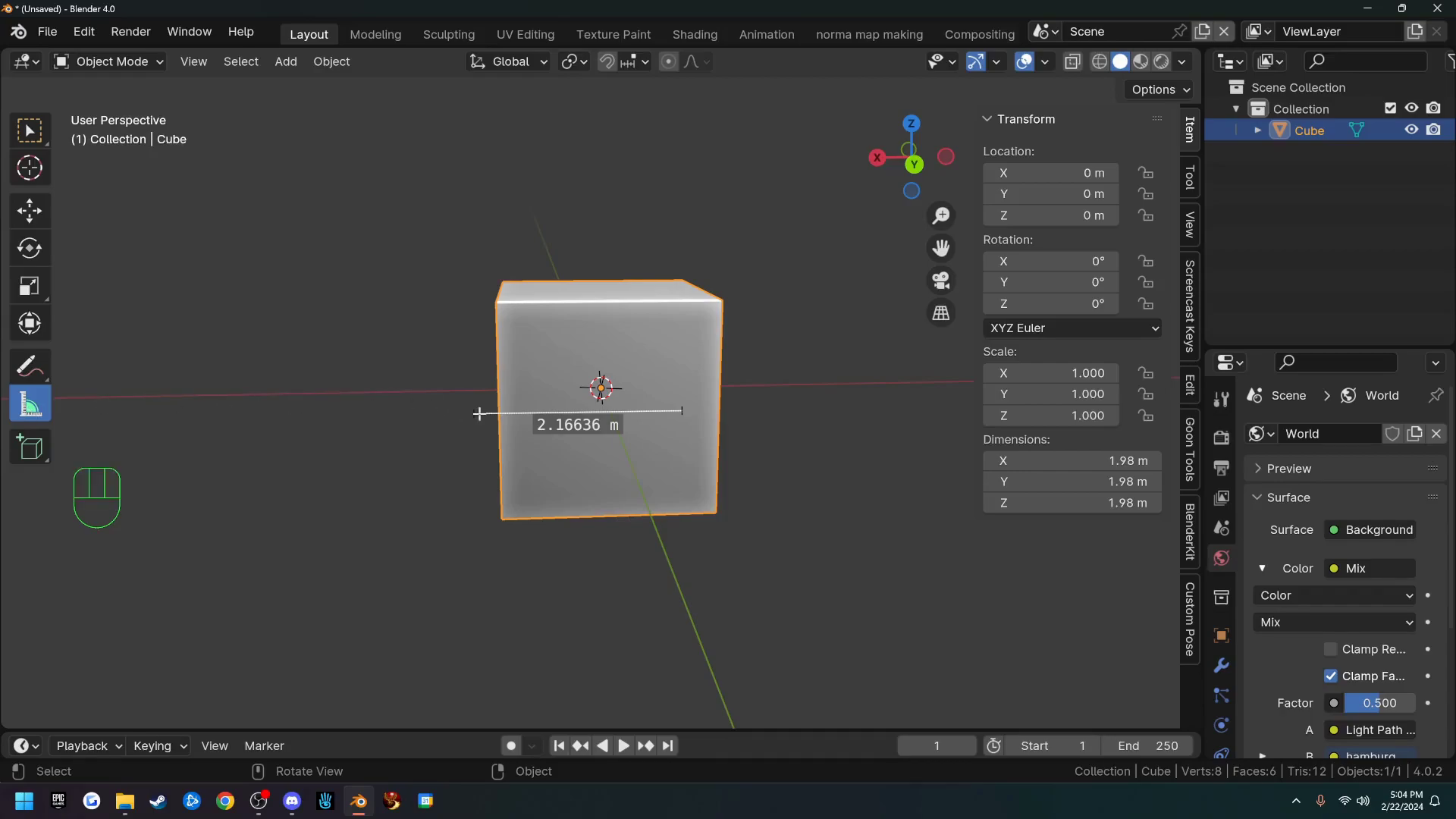
pyautogui.press('x')
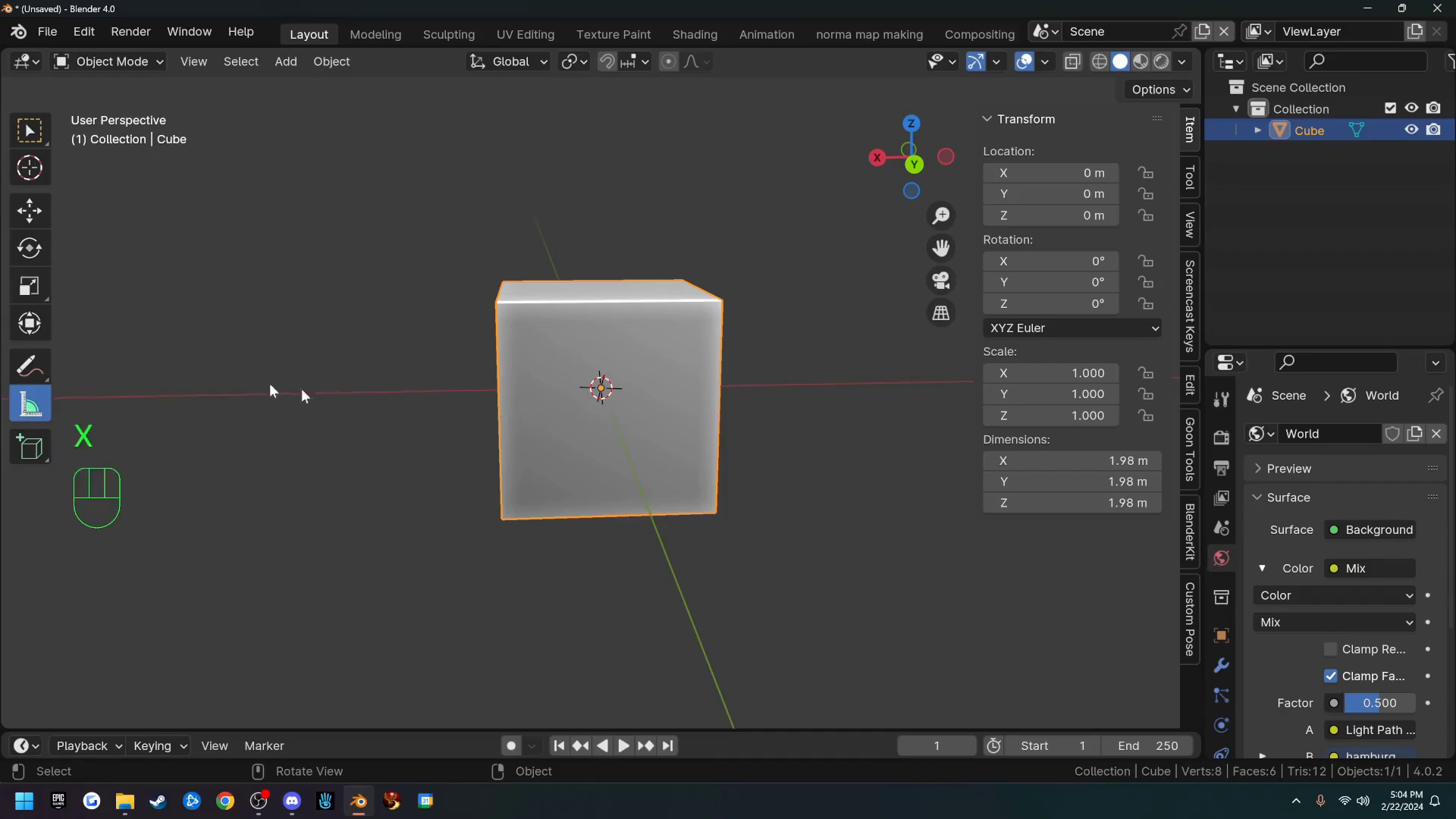
# Step: With the Add Cube tool, draw a box on the cube's +Y face and one about 0.86 × 0.59 × 1.46 m on its +X face
pyautogui.click(30, 448)
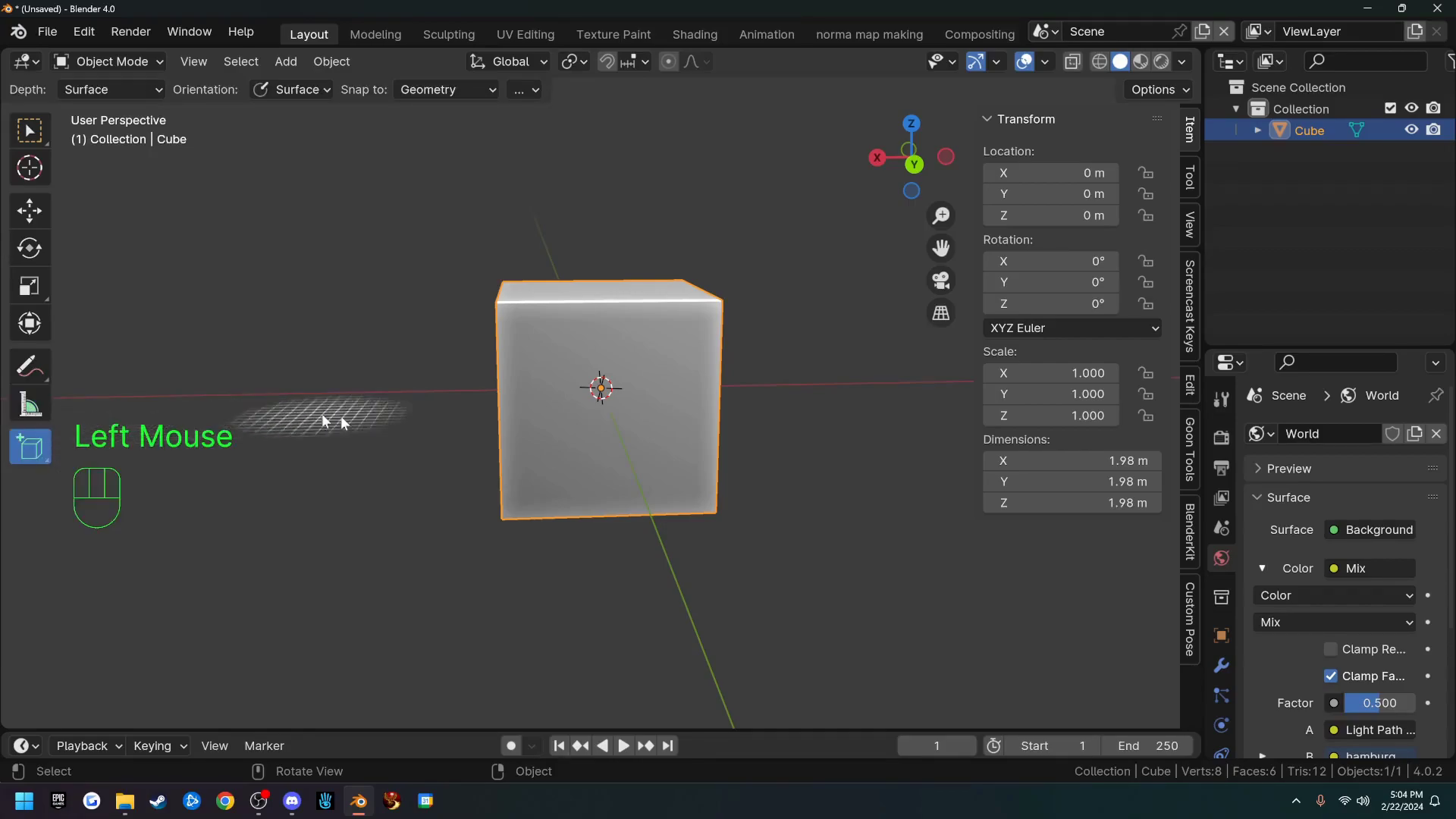
pyautogui.scroll(-1, 353, 379)
pyautogui.scroll(-1, 352, 379)
pyautogui.moveTo(352, 379); pyautogui.dragTo(409, 424, button='middle')
pyautogui.click(32, 450)
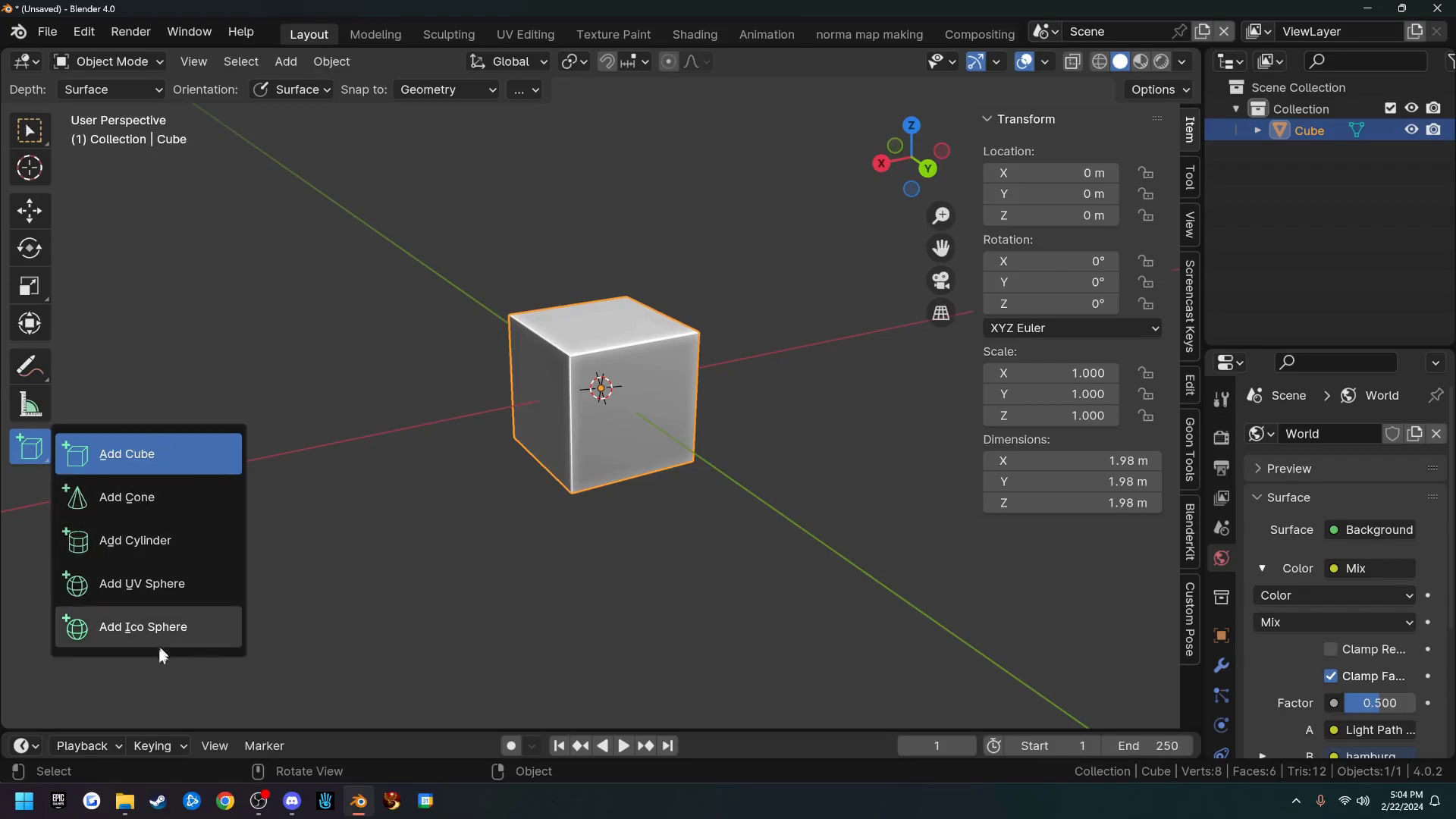
pyautogui.click(166, 455)
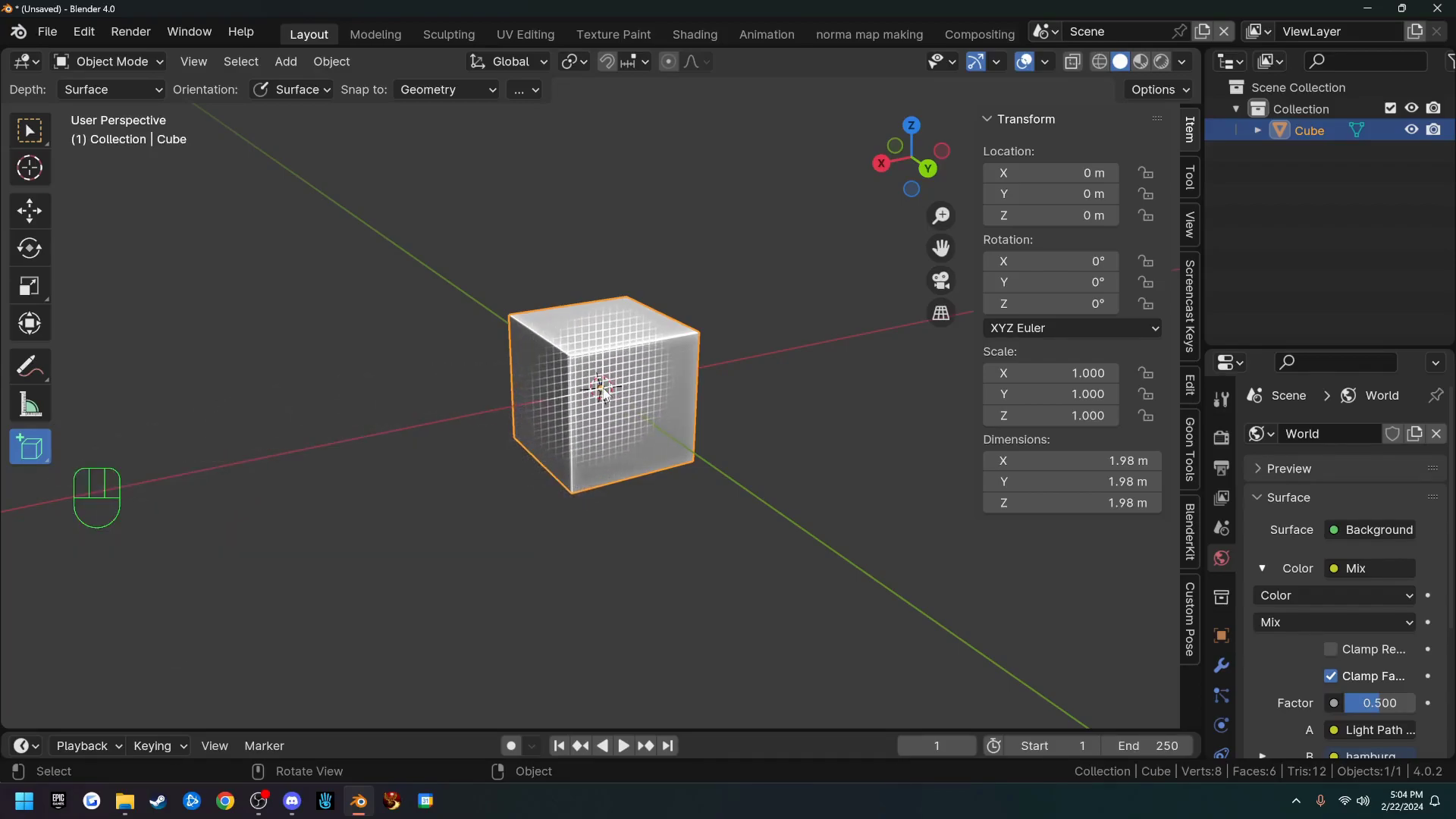
pyautogui.moveTo(489, 401); pyautogui.dragTo(508, 414, button='middle')
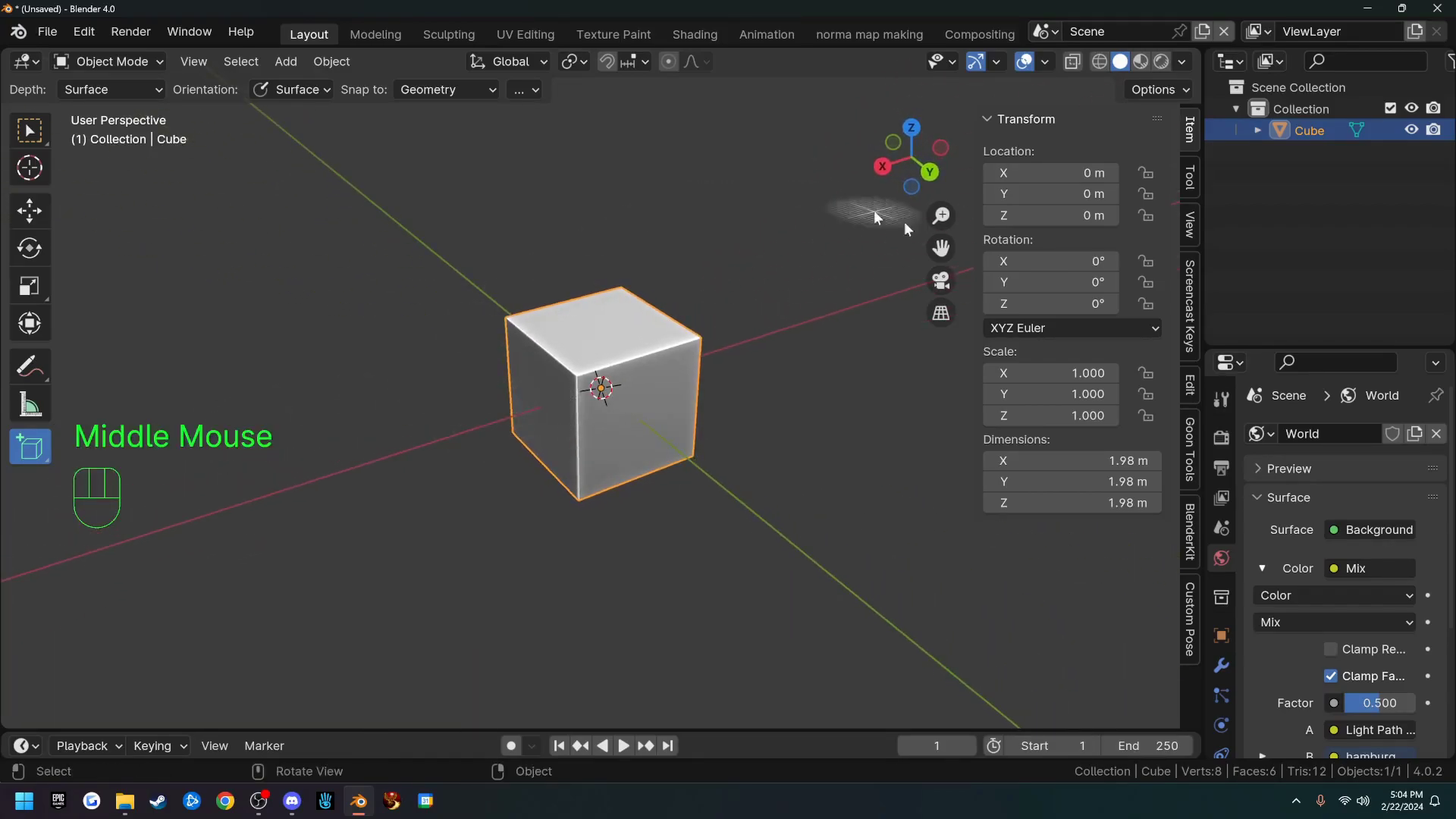
pyautogui.moveTo(698, 477); pyautogui.dragTo(634, 348, button='middle')
pyautogui.moveTo(621, 372); pyautogui.dragTo(725, 436)
pyautogui.moveTo(759, 350)
pyautogui.mouseDown(button='middle')
pyautogui.moveTo(843, 425)
pyautogui.moveTo(803, 433)
pyautogui.moveTo(534, 364)
pyautogui.mouseUp(button='middle')
pyautogui.moveTo(530, 363); pyautogui.dragTo(558, 424)
pyautogui.click(449, 443)
# Step: Draw a thin upright box on the +Y side block and a slab about 0.35 × 1.11 × 2.76 m extending from it
pyautogui.moveTo(637, 386); pyautogui.dragTo(673, 394)
pyautogui.click(699, 282)
pyautogui.moveTo(576, 394); pyautogui.dragTo(413, 409, button='middle')
pyautogui.moveTo(518, 273); pyautogui.dragTo(540, 364)
pyautogui.click(720, 384)
pyautogui.moveTo(721, 384); pyautogui.dragTo(394, 440, button='middle')
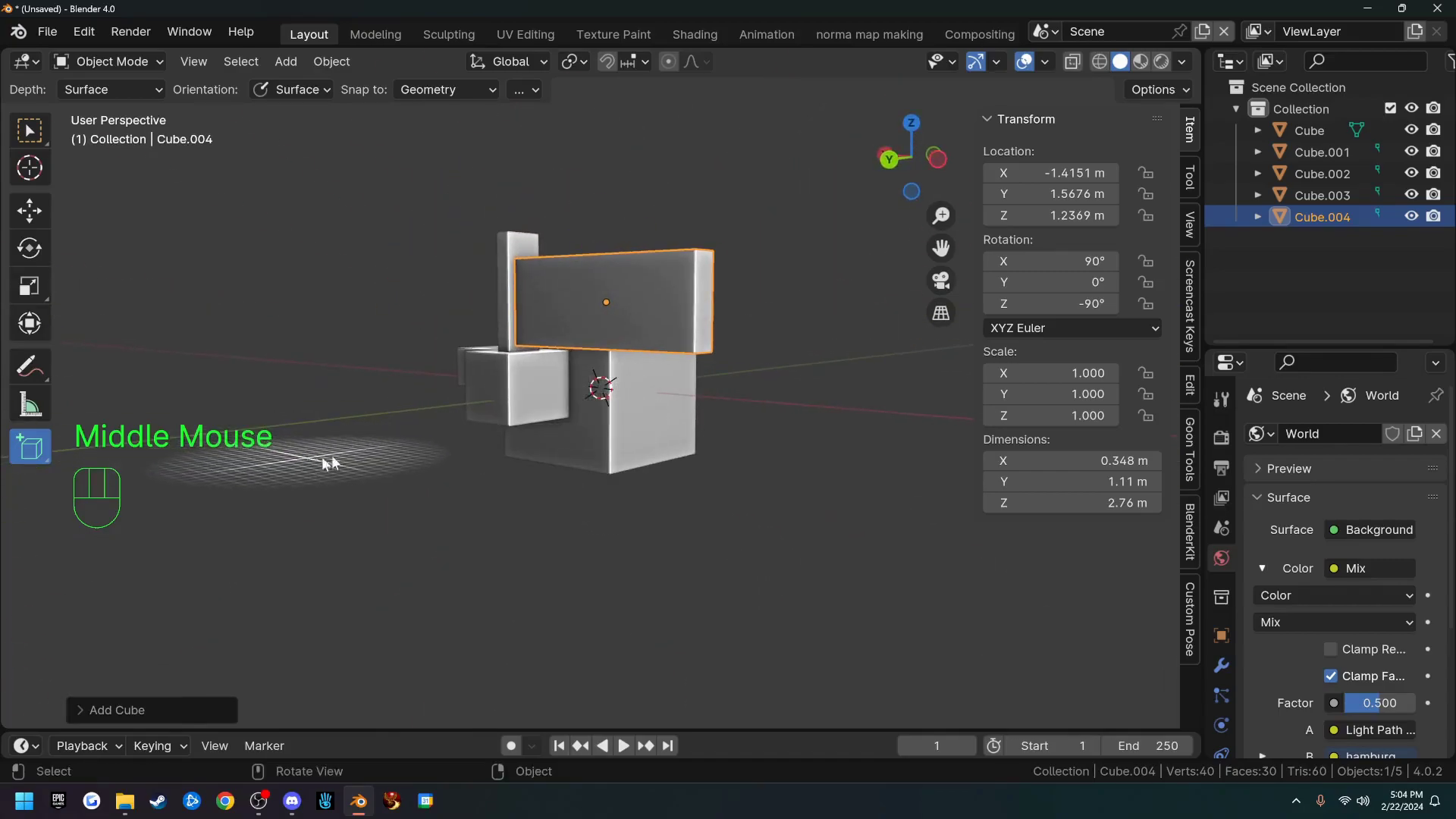
# Step: Draw a column about 1.01 × 0.94 × 2.71 m on the top face of the original cube
pyautogui.moveTo(561, 261)
pyautogui.mouseDown(button='middle')
pyautogui.moveTo(595, 493)
pyautogui.moveTo(536, 334)
pyautogui.moveTo(546, 394)
pyautogui.moveTo(570, 322)
pyautogui.mouseUp(button='middle')
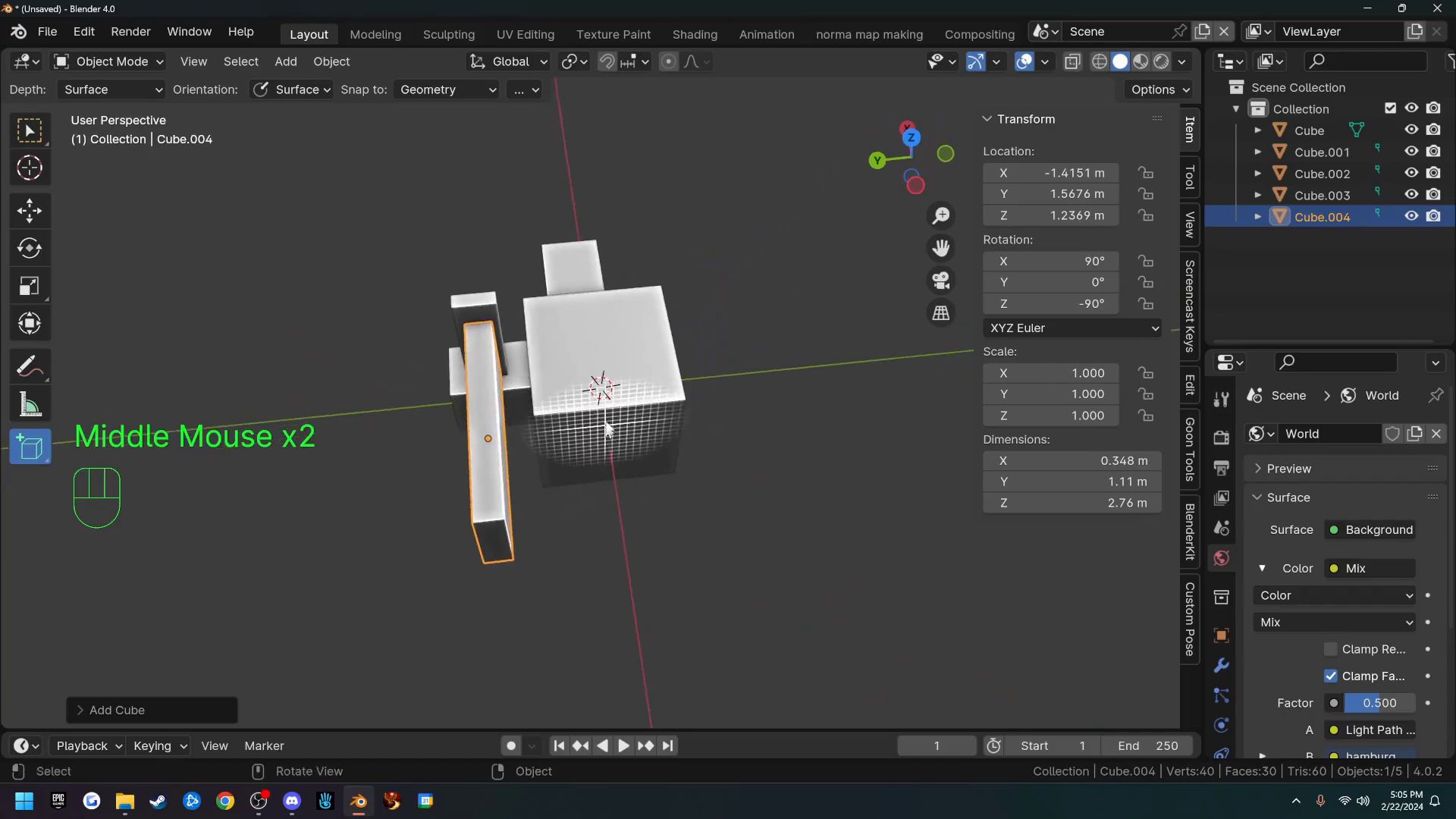
pyautogui.moveTo(570, 320); pyautogui.dragTo(651, 375)
pyautogui.click(364, 337)
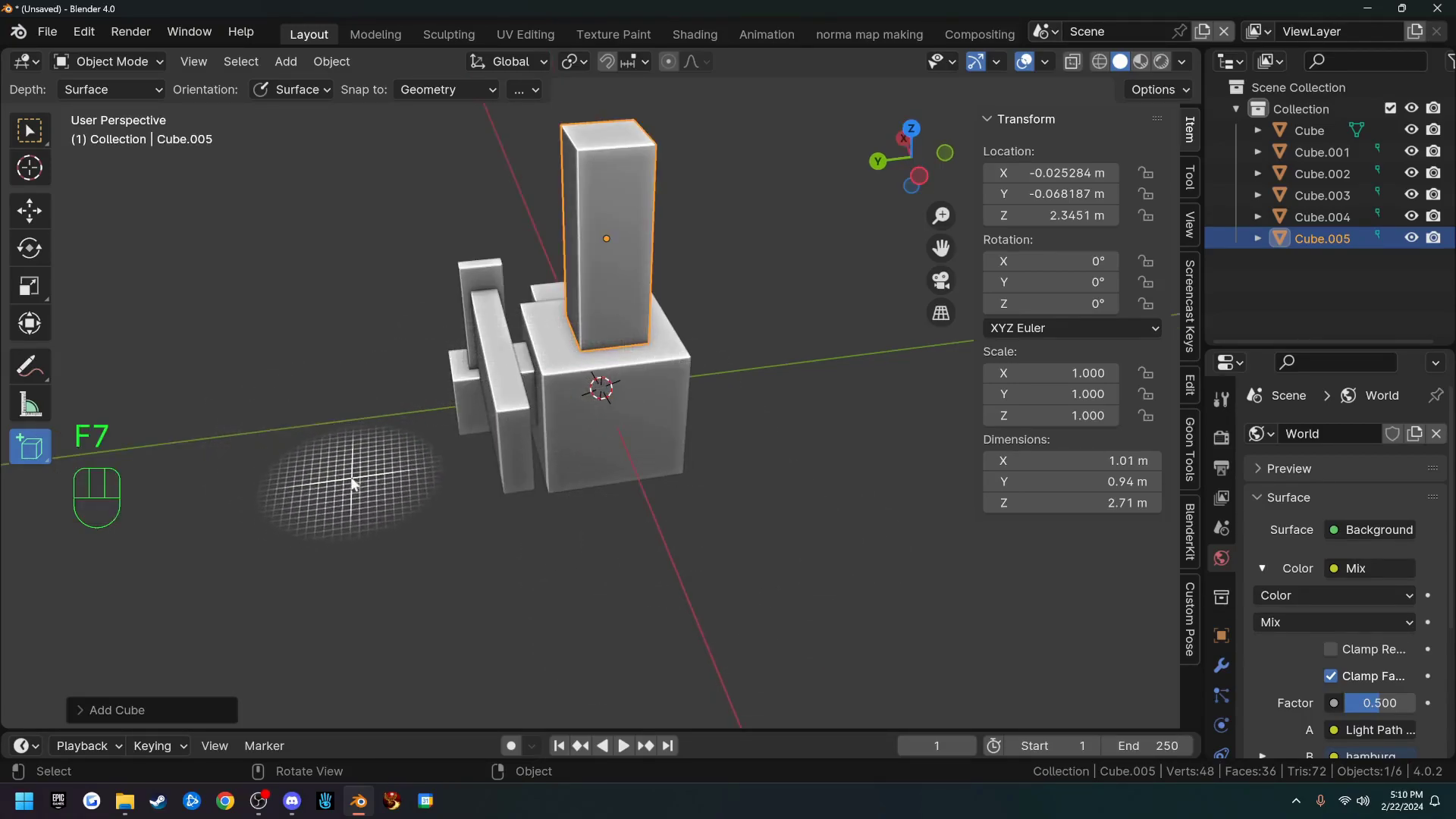
# Step: Draw a free-standing box about 2.48 × 1.83 × 2.44 m on the ground, apart from the others along the +Y axis
pyautogui.moveTo(228, 412); pyautogui.dragTo(367, 508)
pyautogui.click(393, 377)
pyautogui.moveTo(602, 485); pyautogui.dragTo(276, 455, button='middle')
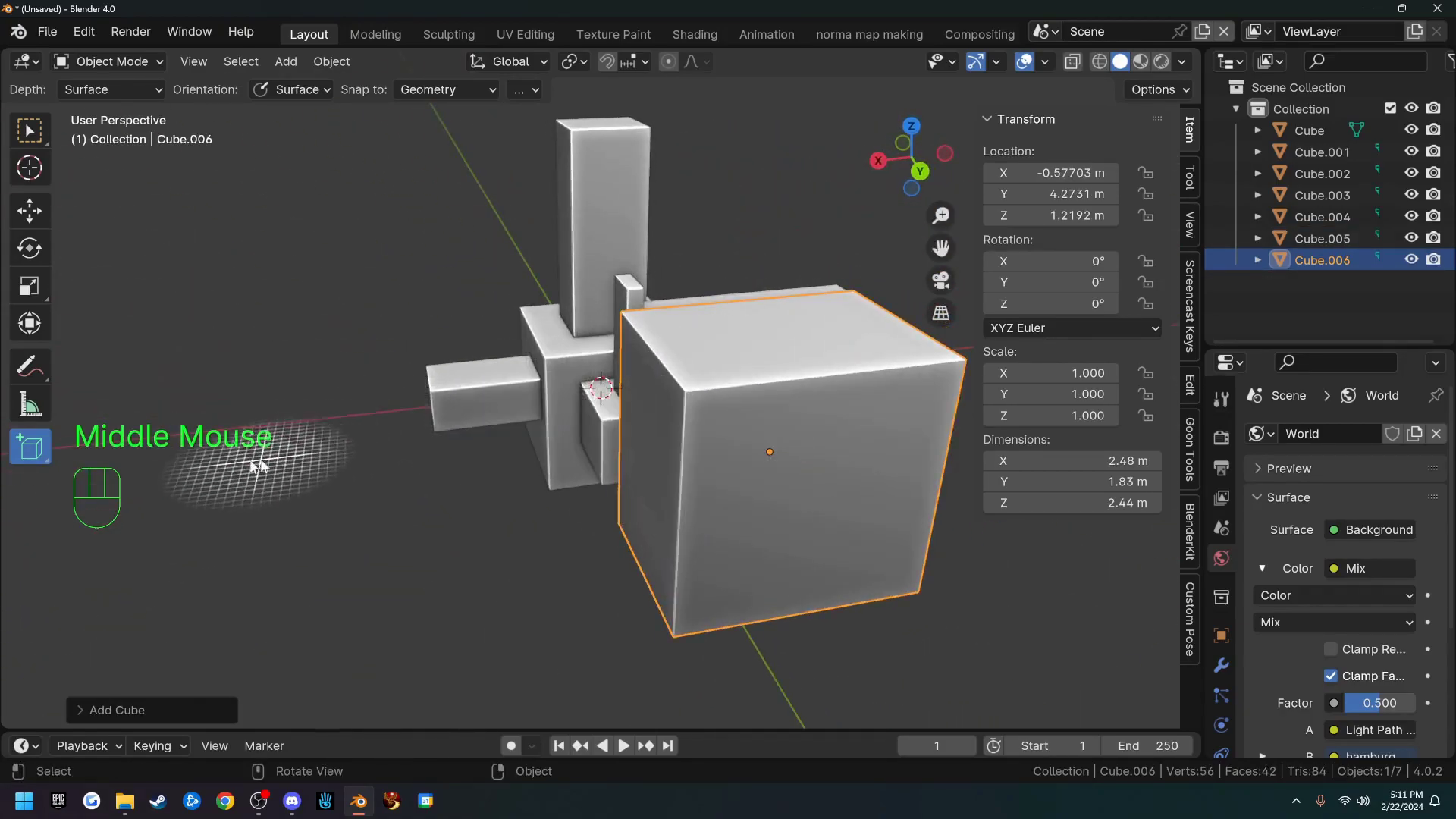
pyautogui.press('F7')
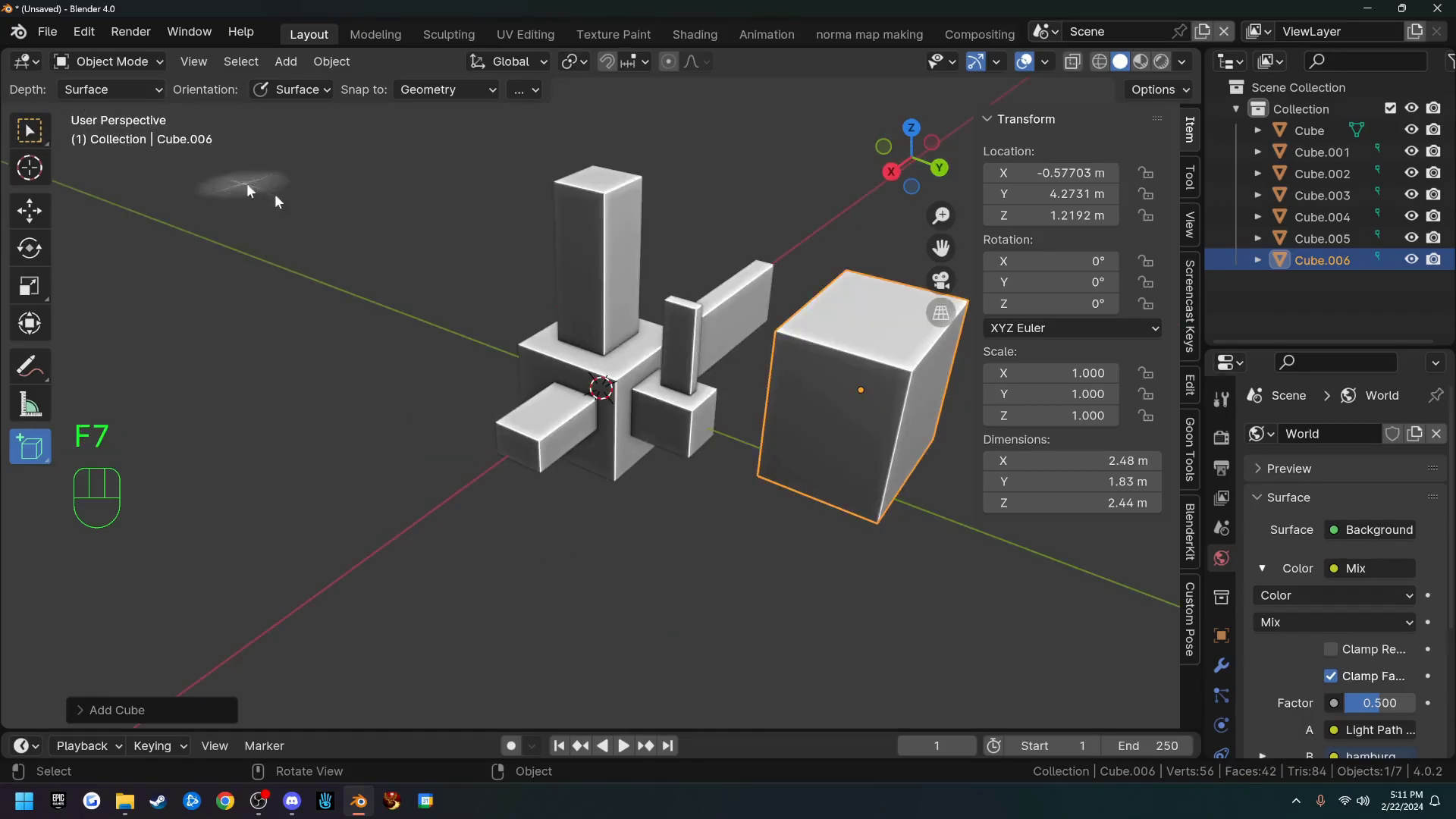
# Step: Select the six boxes drawn on and around the original cube and delete them
pyautogui.press('w')
pyautogui.scroll(-2, 526, 465)
pyautogui.moveTo(526, 464); pyautogui.dragTo(694, 374, button='middle')
pyautogui.moveTo(694, 285); pyautogui.dragTo(789, 448)
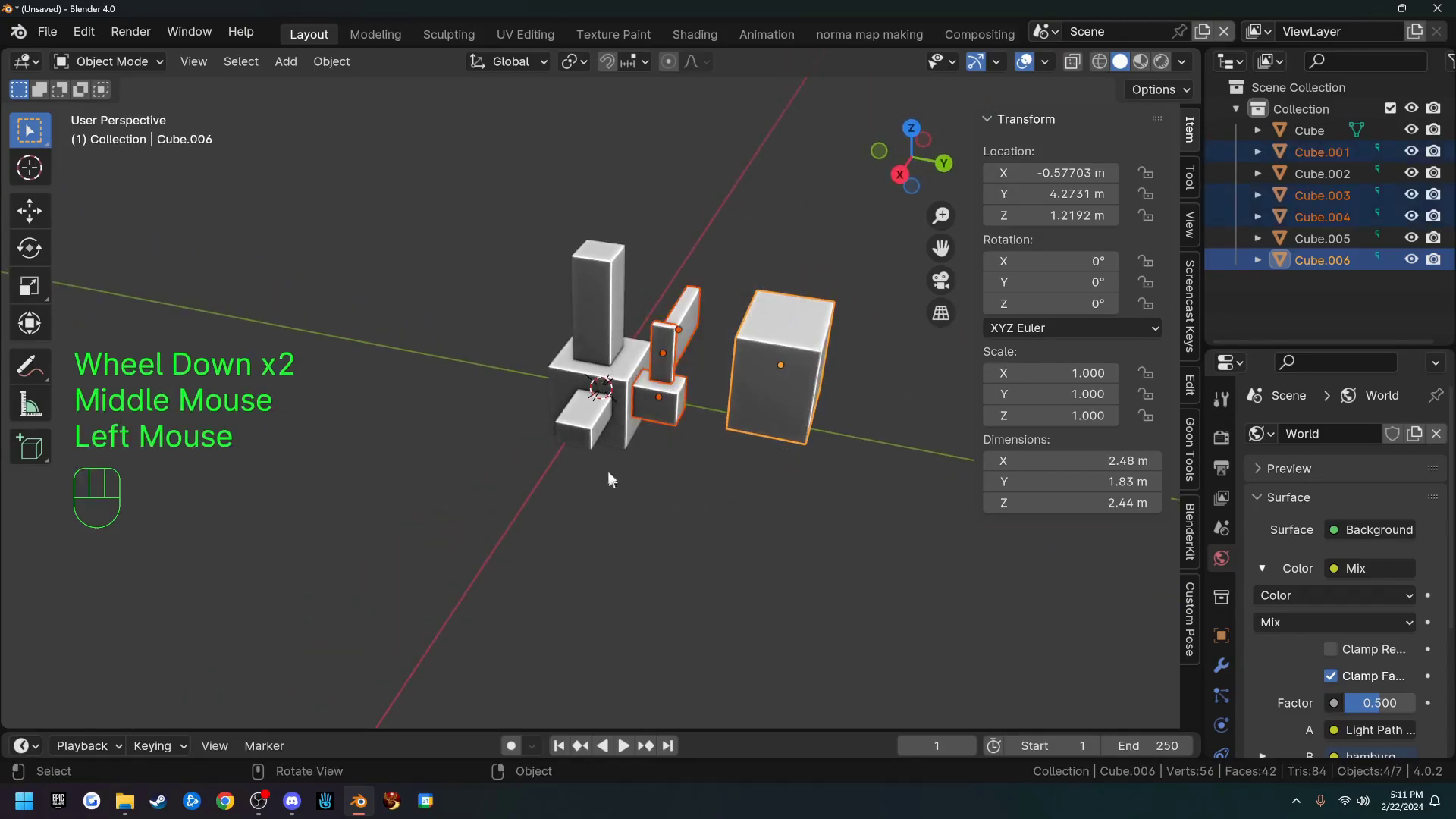
pyautogui.keyDown('shift'); pyautogui.click(587, 426); pyautogui.keyUp('shift')
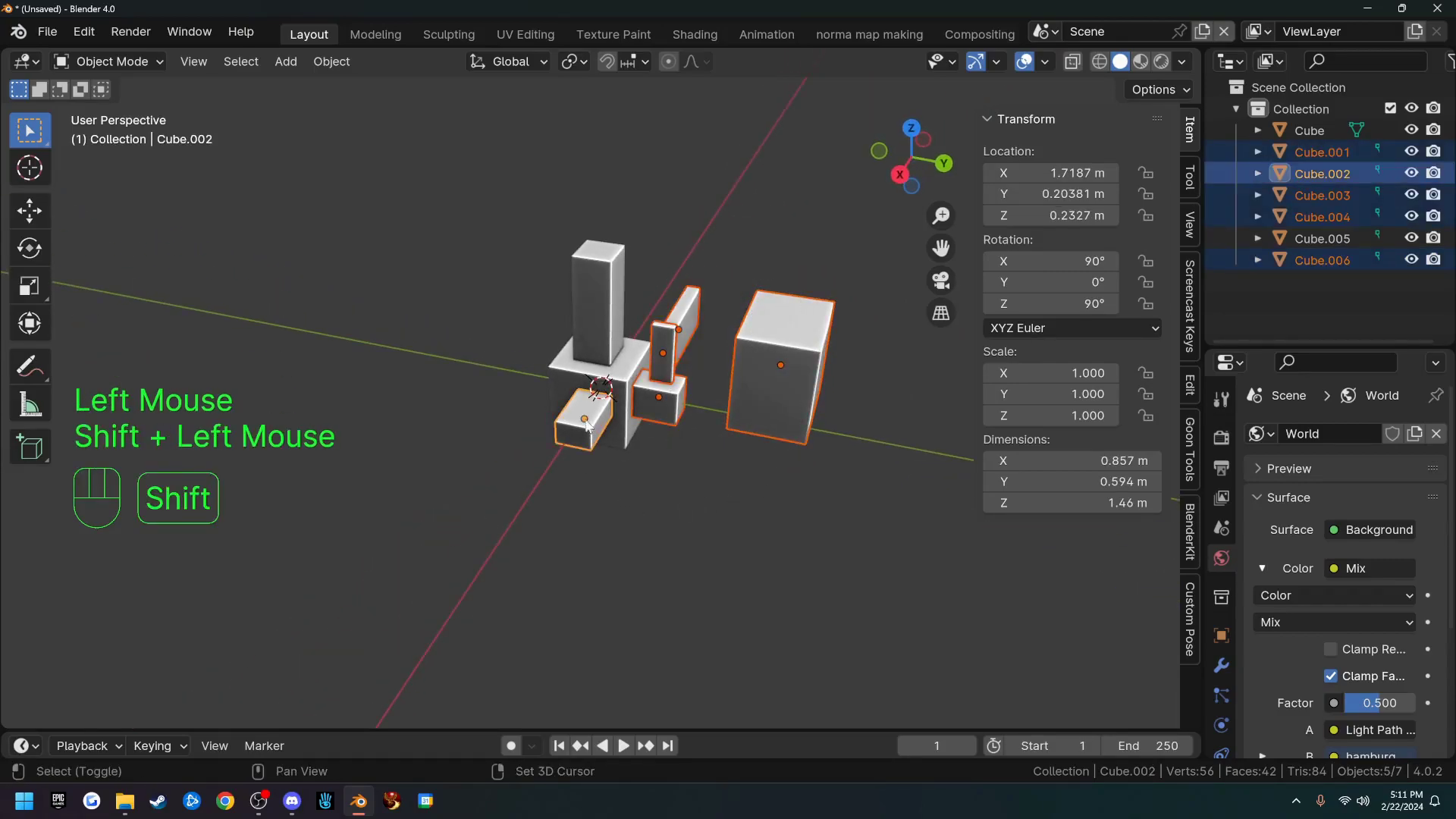
pyautogui.keyDown('shift'); pyautogui.click(593, 307); pyautogui.keyUp('shift')
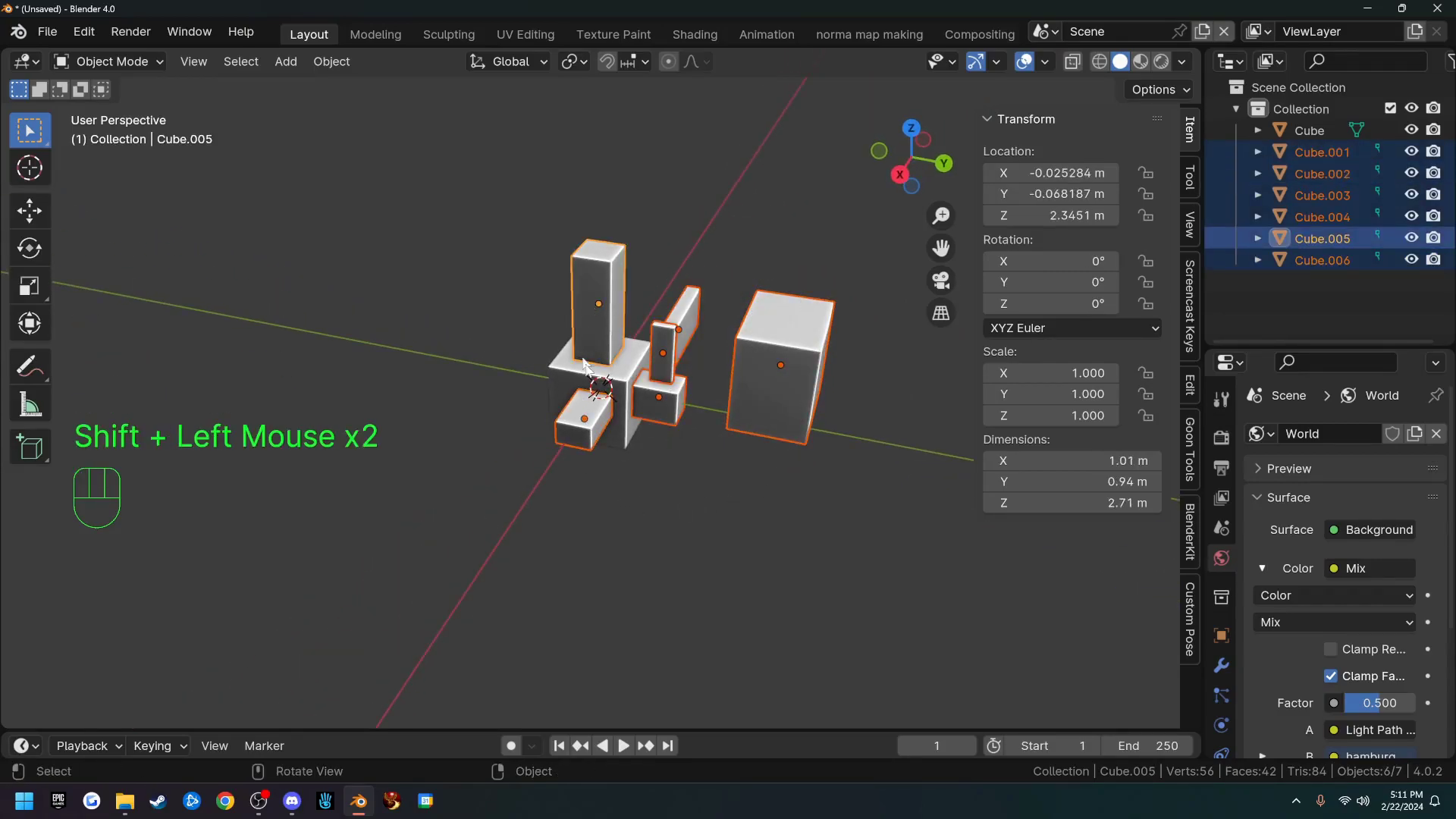
pyautogui.press('x')
pyautogui.click(630, 467)
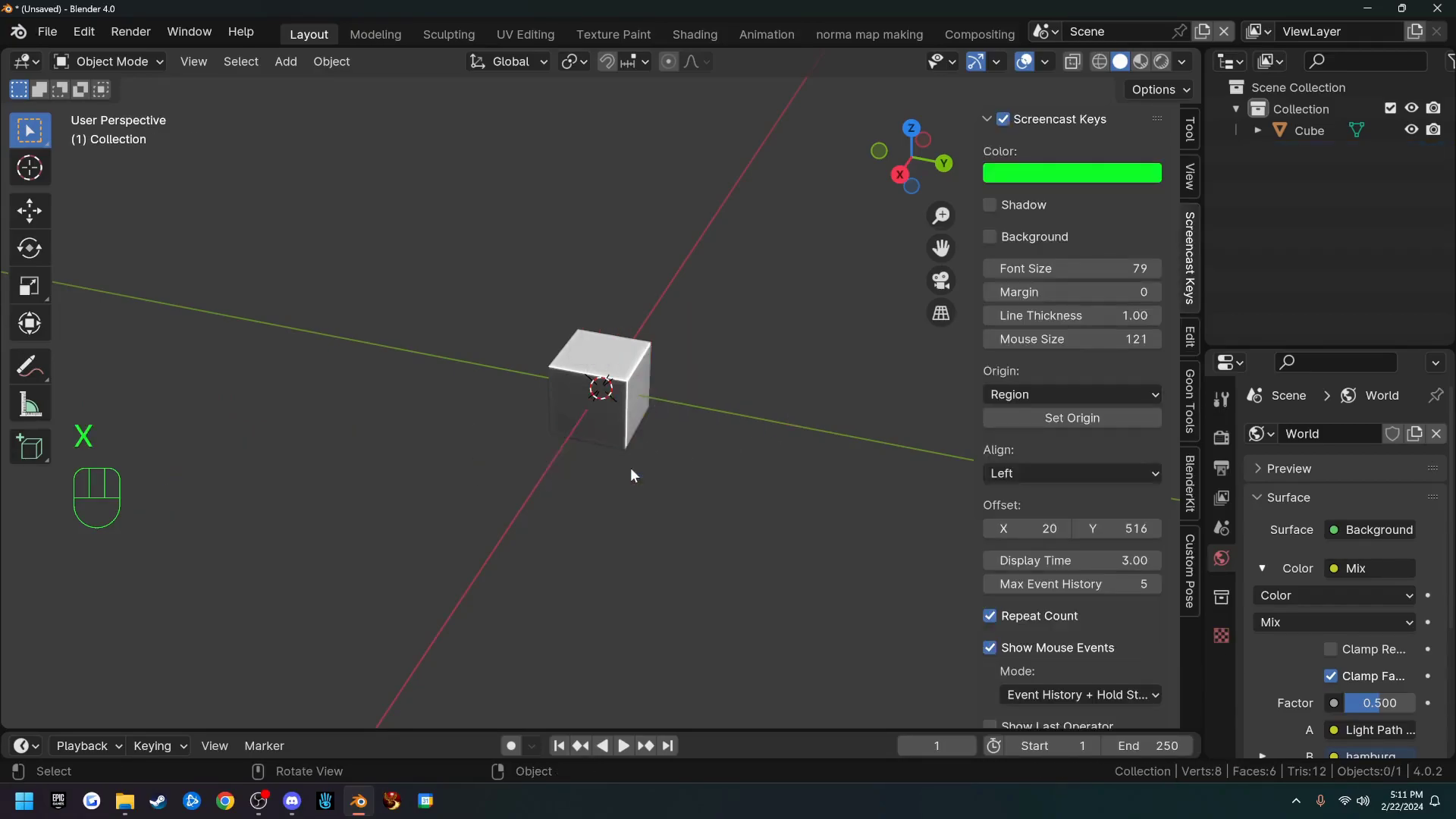
# Step: Select the remaining cube at the origin and hide the sidebar with its transform values
pyautogui.click(624, 396)
pyautogui.scroll(2, 673, 474)
pyautogui.scroll(1, 674, 478)
pyautogui.scroll(-2, 674, 477)
pyautogui.scroll(1, 675, 477)
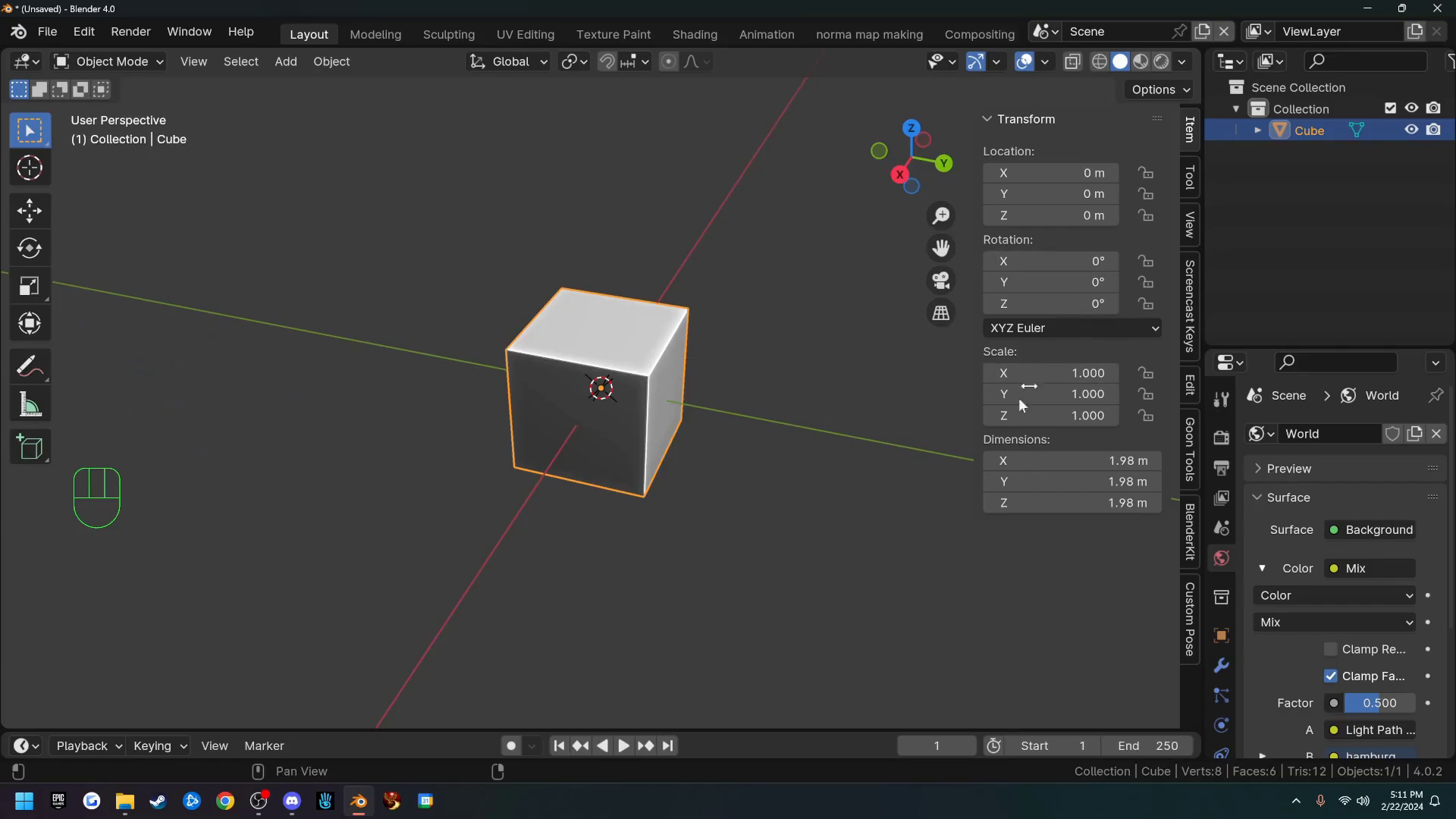
pyautogui.press('n')
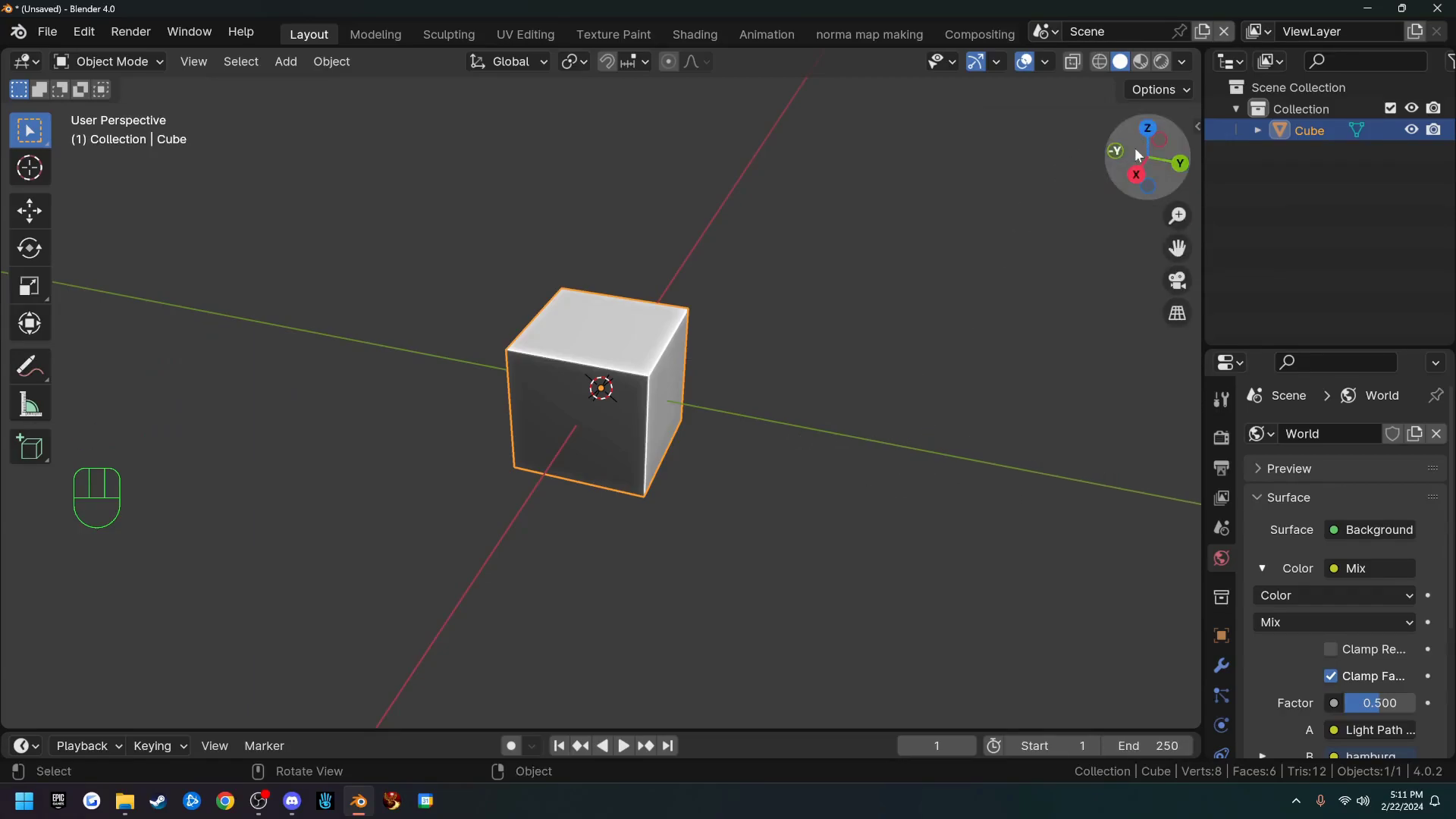
# Step: Orbit around the cube, then snap the viewport to the right, top and again right orthographic views
pyautogui.moveTo(1140, 152)
pyautogui.mouseDown()
pyautogui.moveTo(1134, 190)
pyautogui.moveTo(1222, 173)
pyautogui.moveTo(1274, 23)
pyautogui.moveTo(1255, 96)
pyautogui.moveTo(1183, 159)
pyautogui.moveTo(1138, 173)
pyautogui.mouseUp()
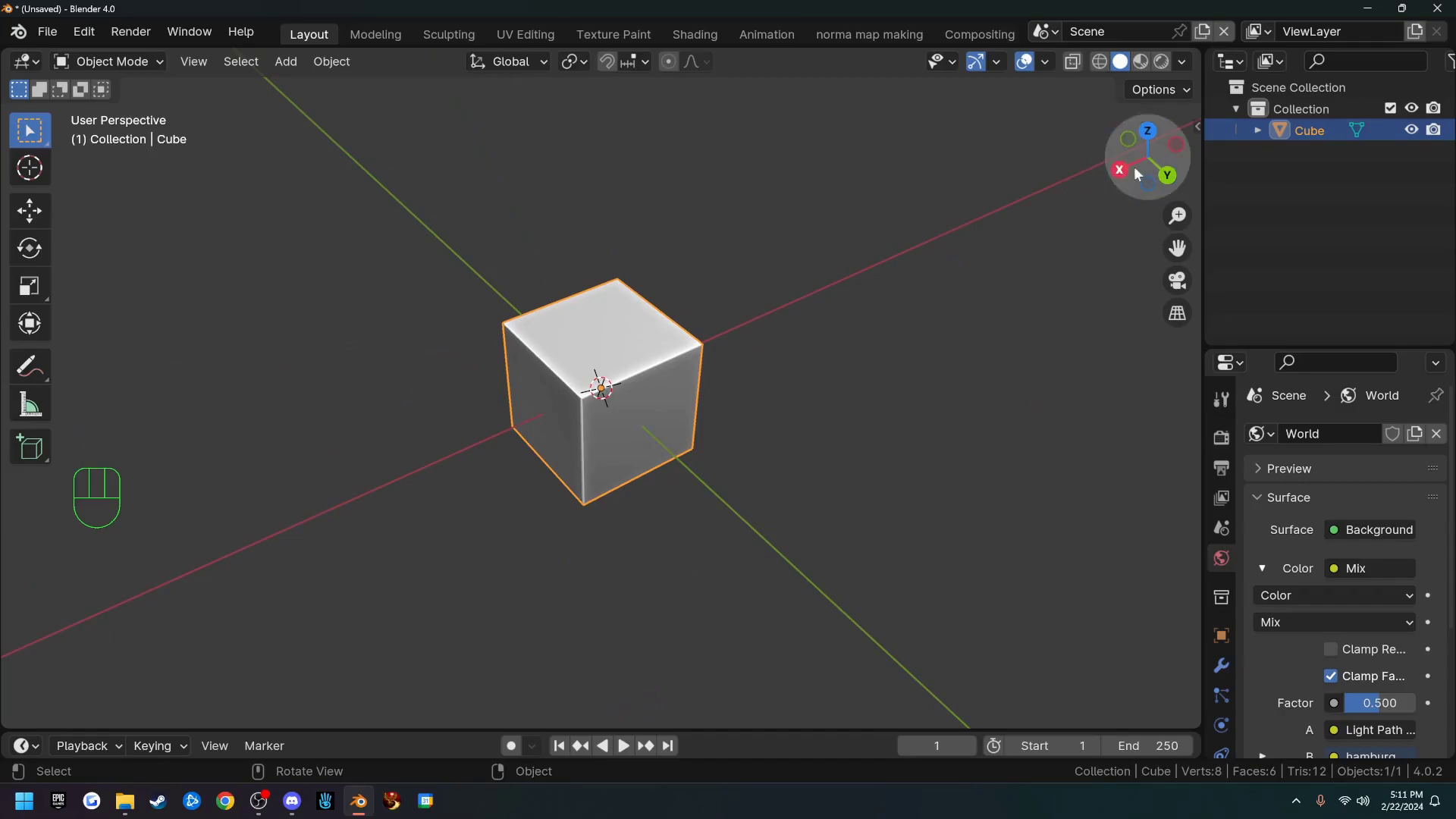
pyautogui.click(1120, 169)
pyautogui.click(1148, 134)
pyautogui.click(1181, 157)
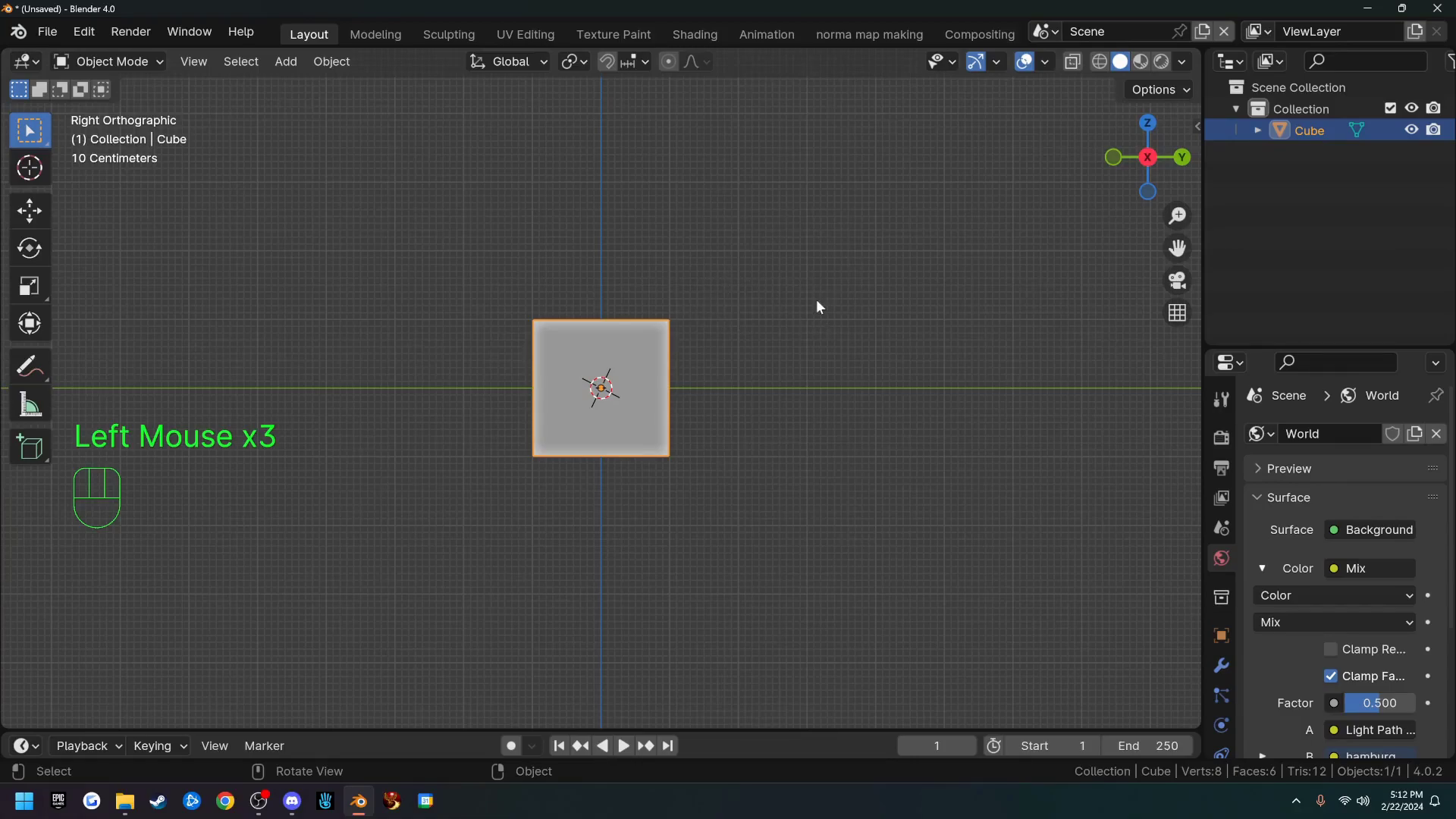
# Step: Switch the viewport through the front, right, left and top orthographic views of the cube
pyautogui.press('KP_1')
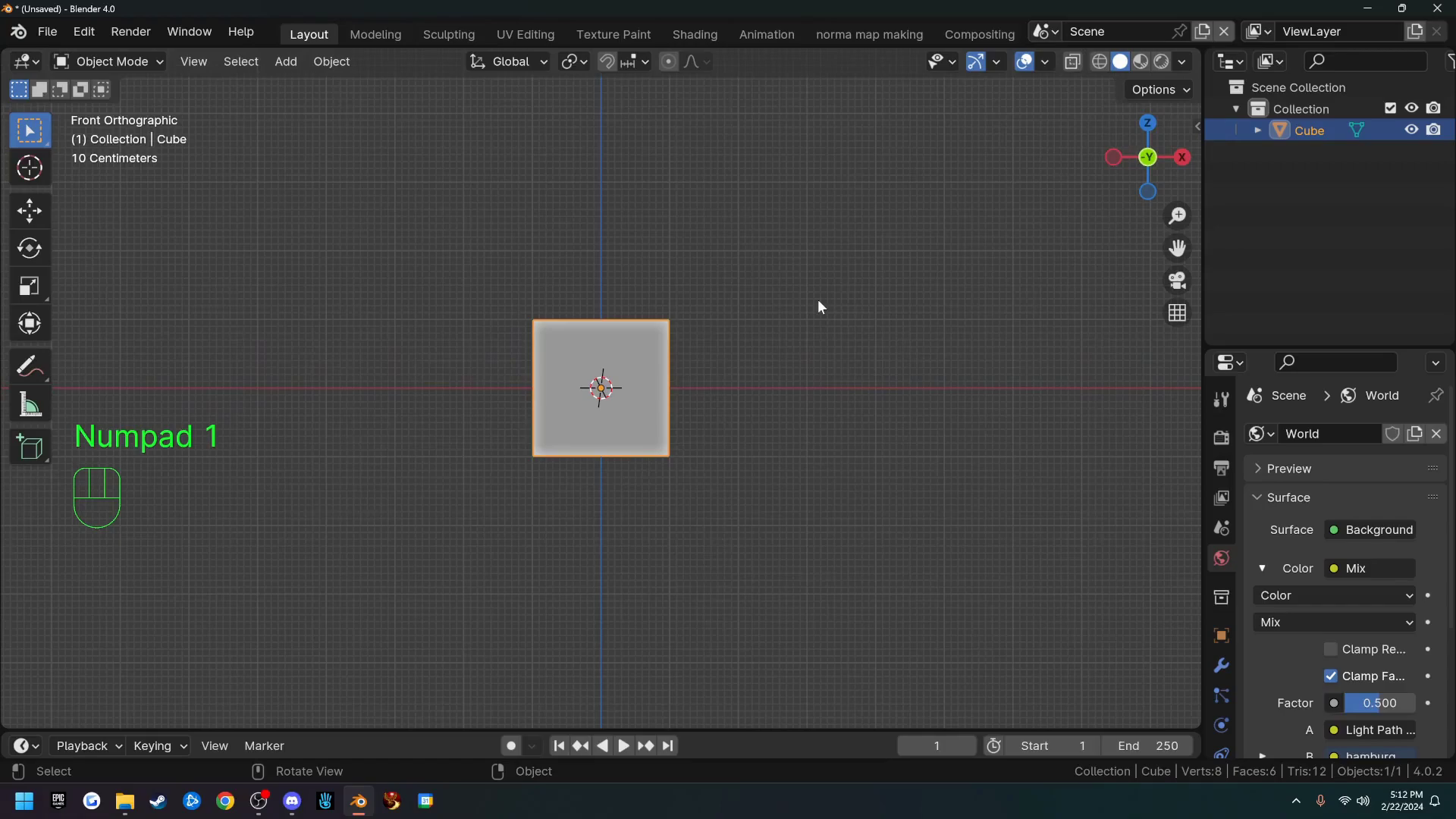
pyautogui.press('KP_3')
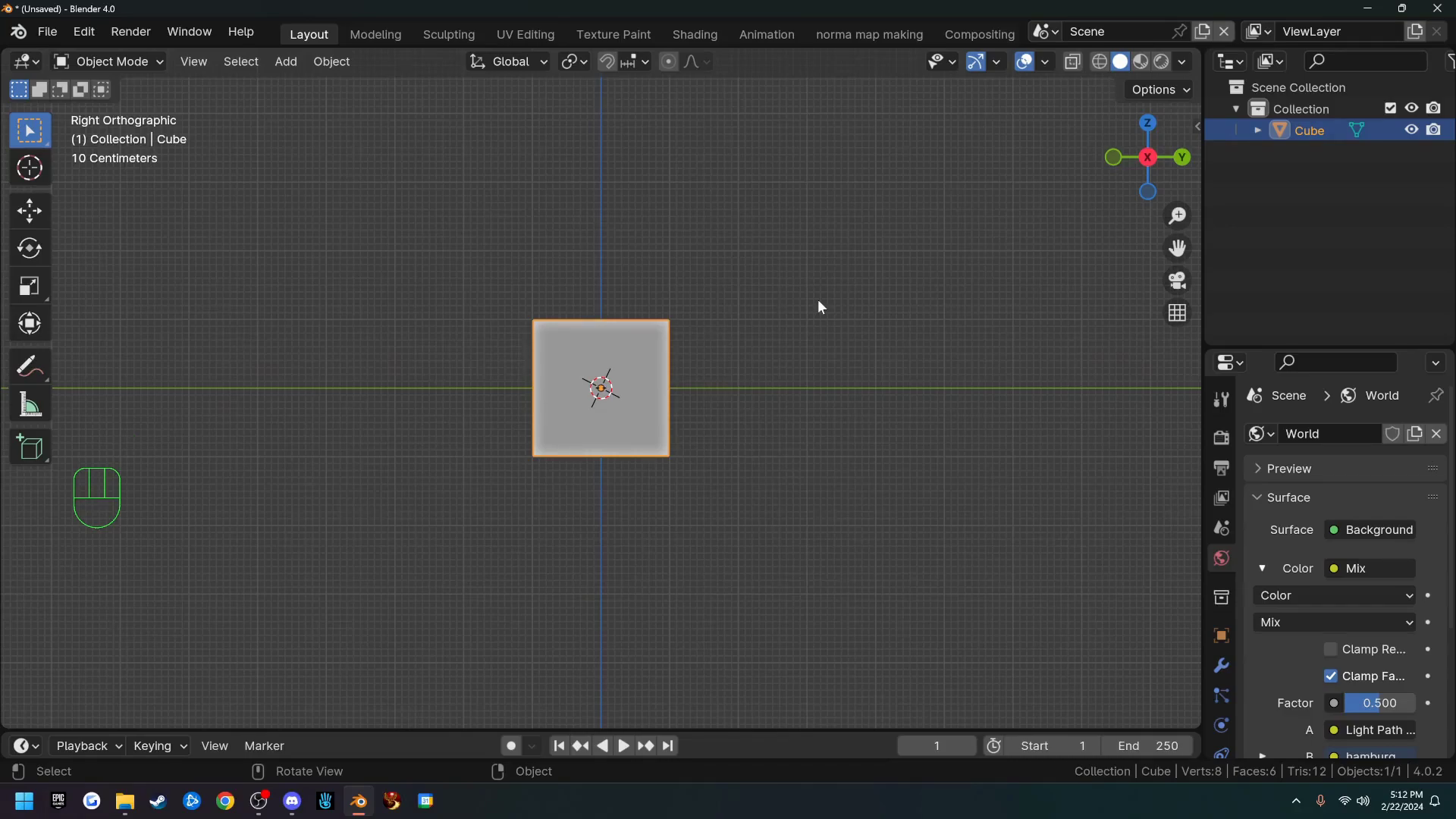
pyautogui.press('KP_9')
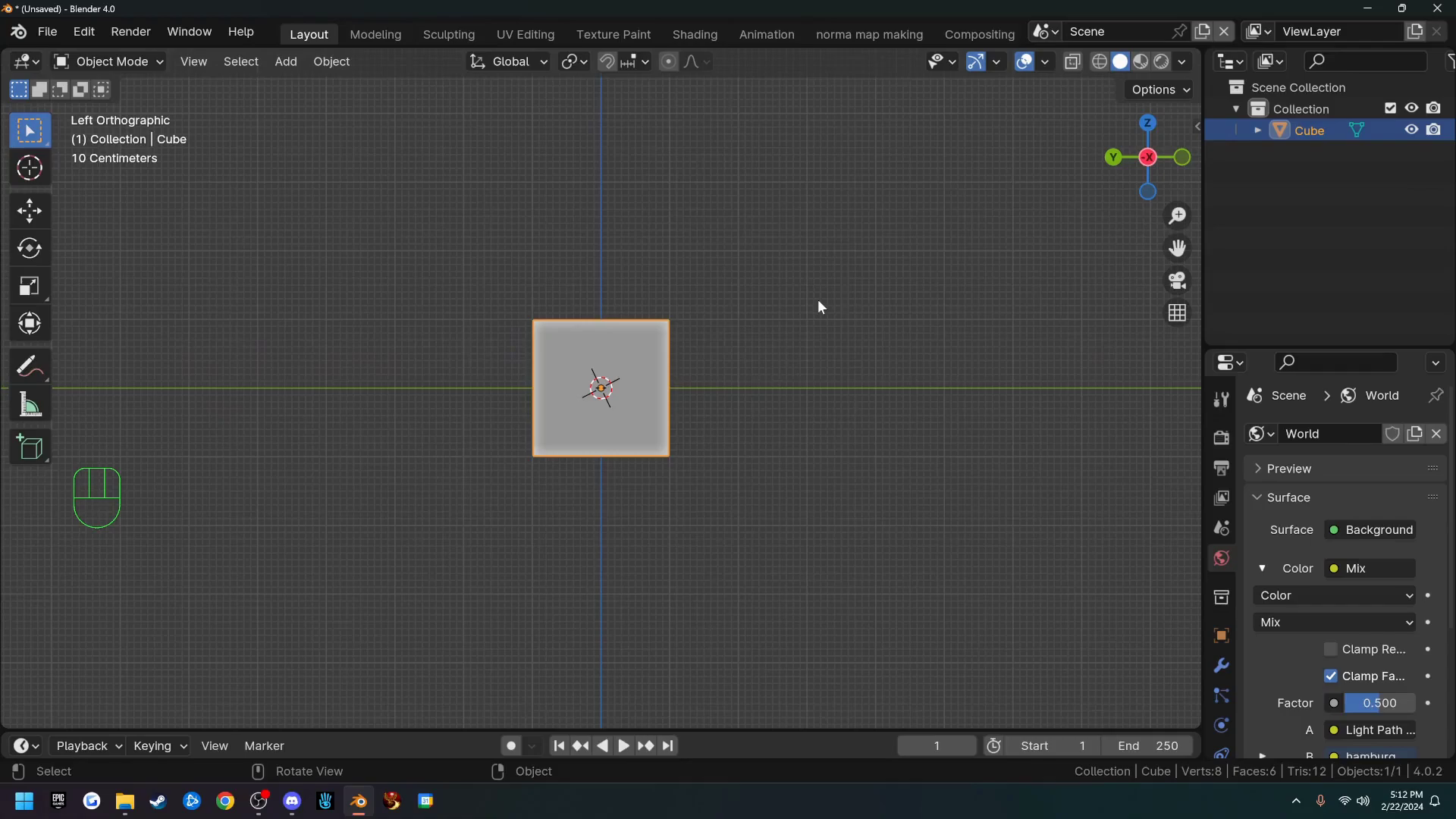
pyautogui.press('KP_7')
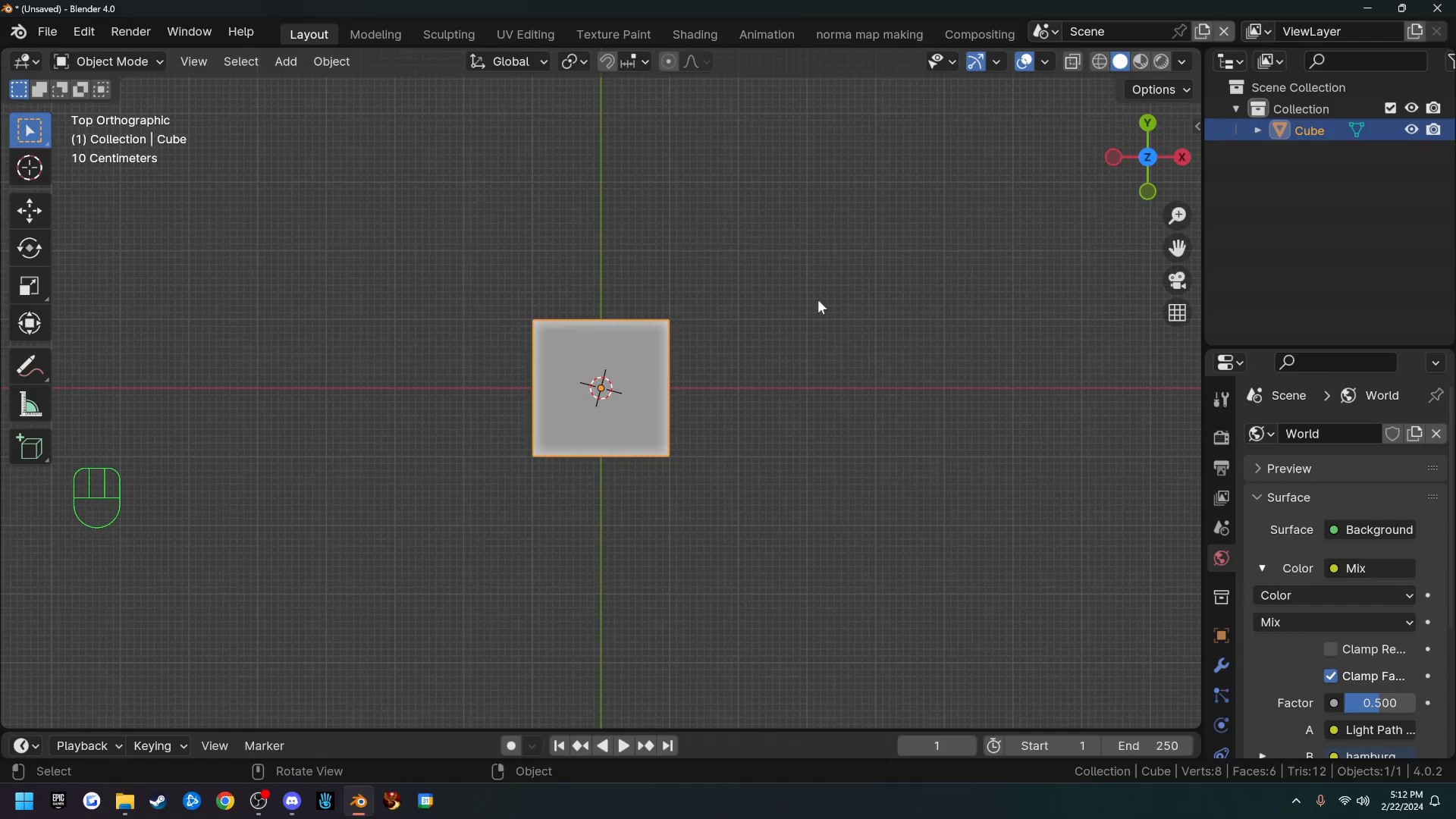
# Step: View the cube from the front, right and top, flipping each view to its opposite: back, left and bottom
pyautogui.press('KP_1')
pyautogui.press('KP_9')
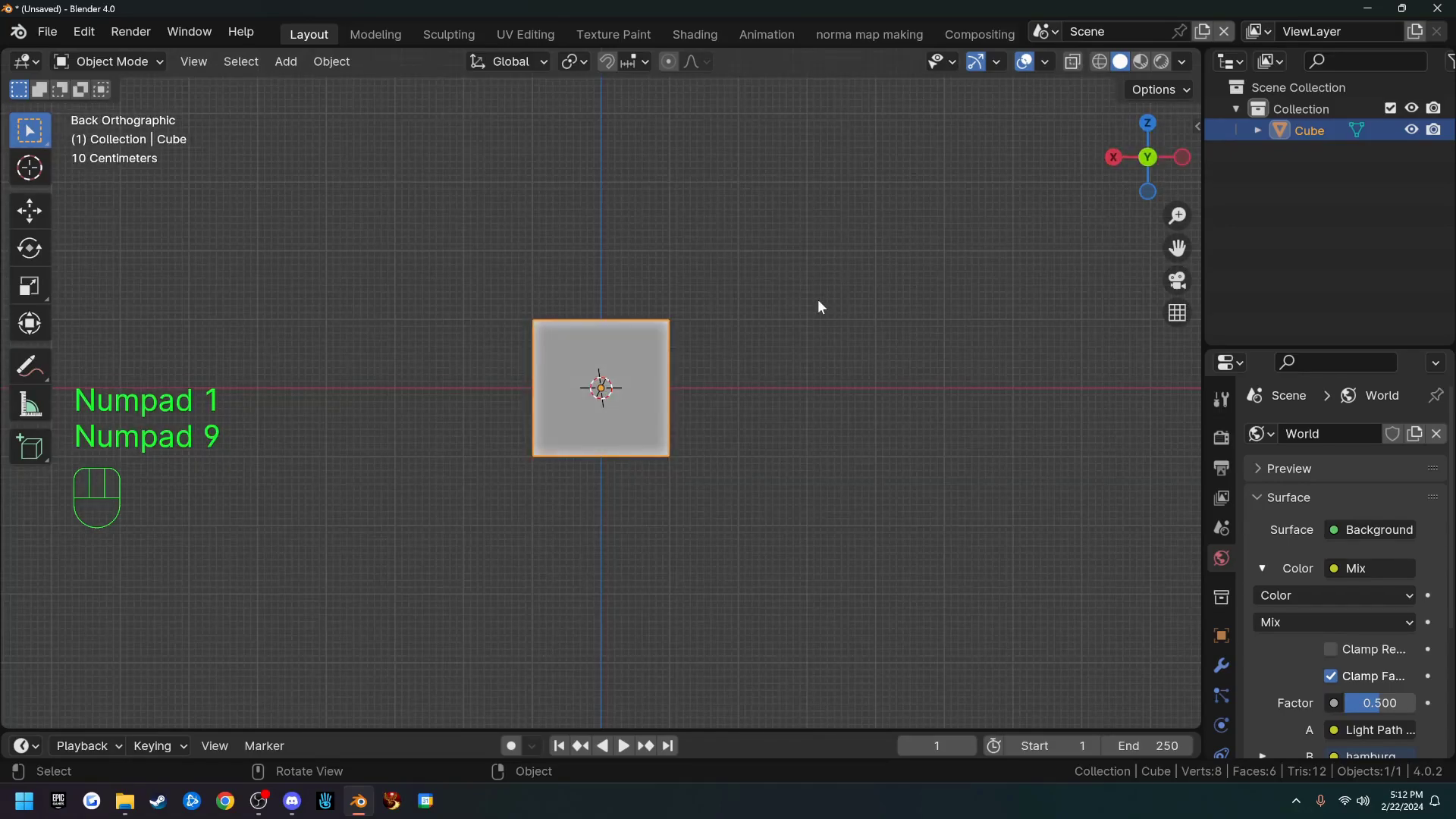
pyautogui.press('KP_1')
pyautogui.press('KP_9')
pyautogui.press('KP_3')
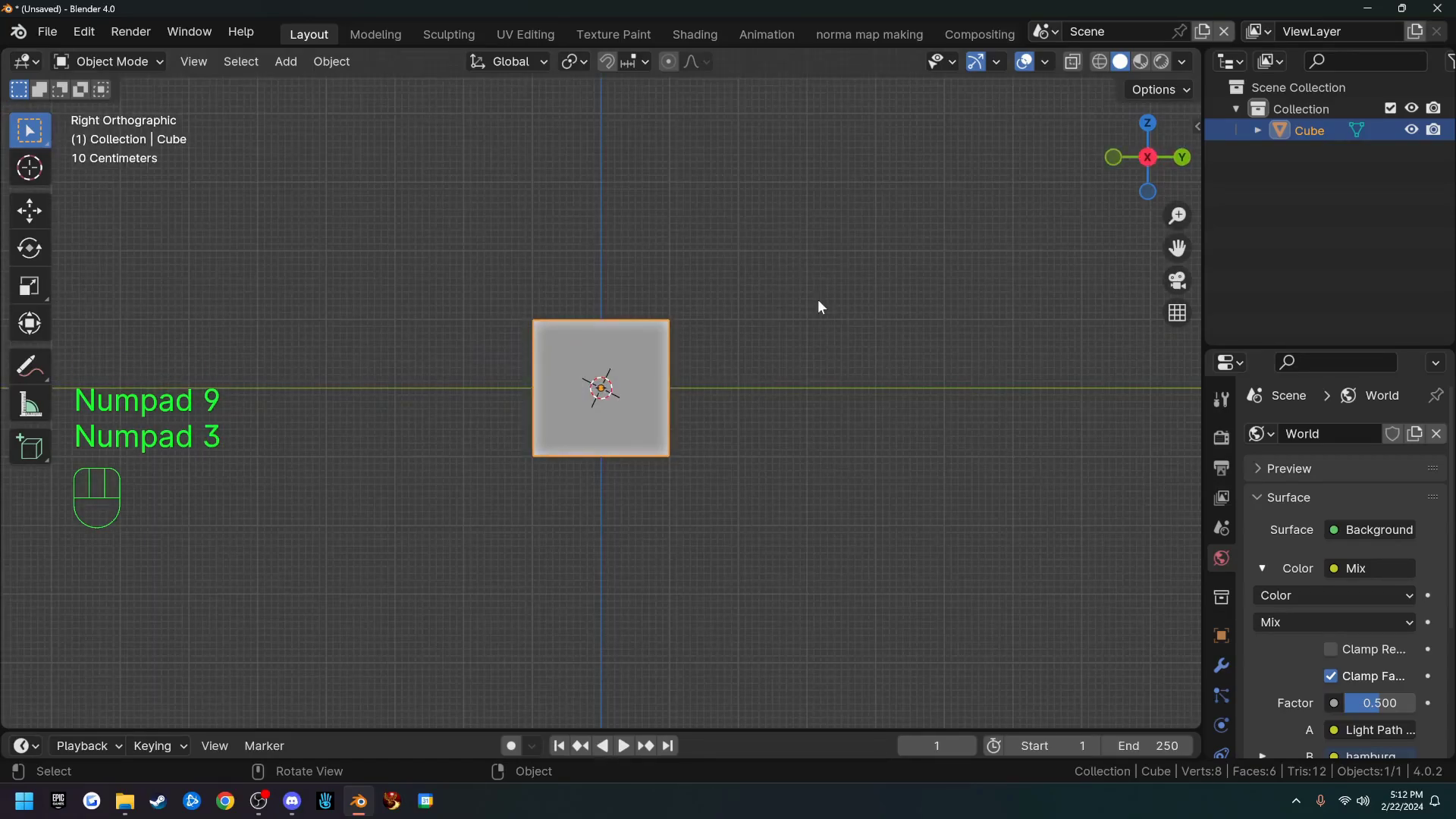
pyautogui.press('KP_9')
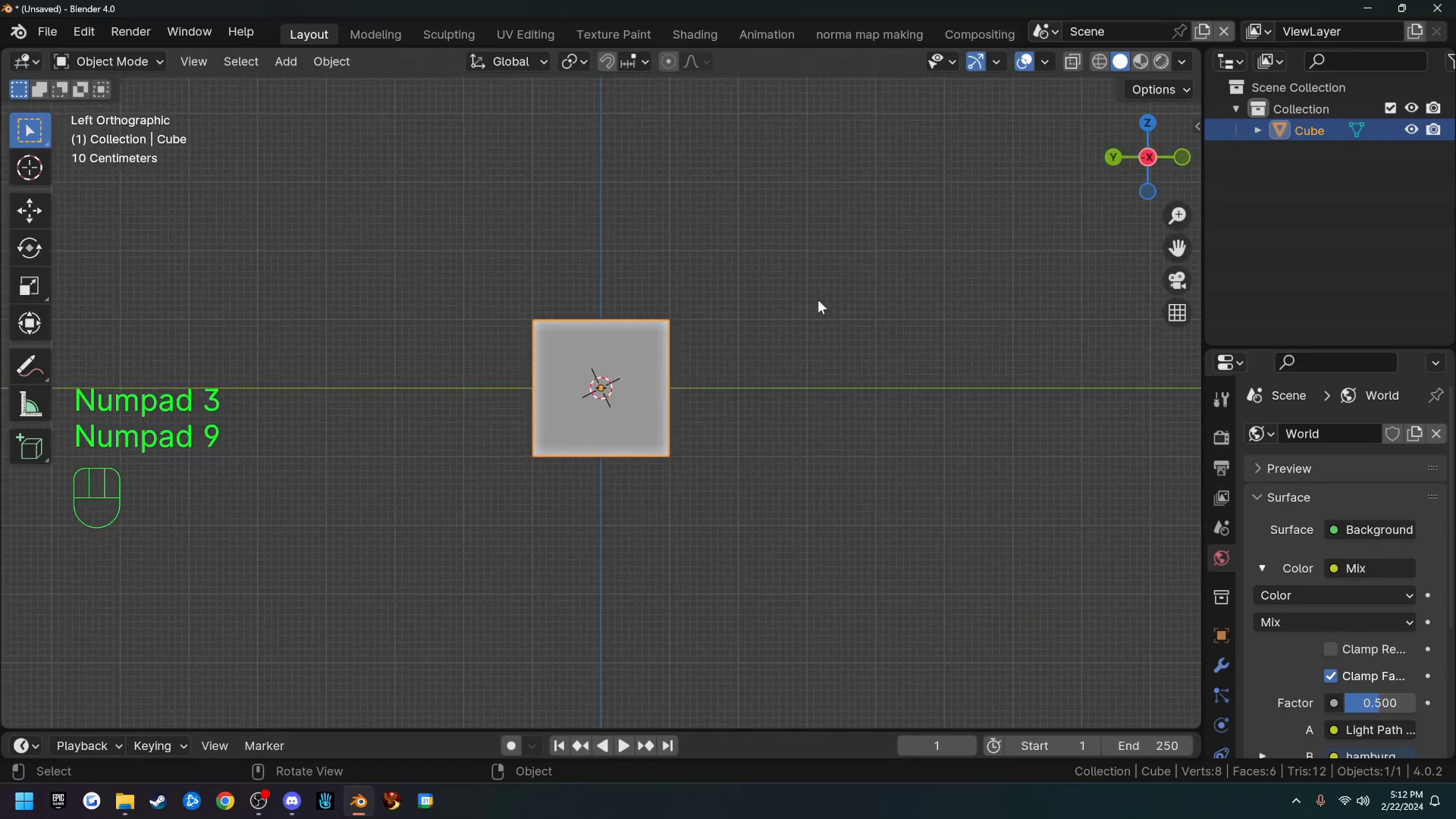
pyautogui.press('KP_7')
pyautogui.press('KP_9')
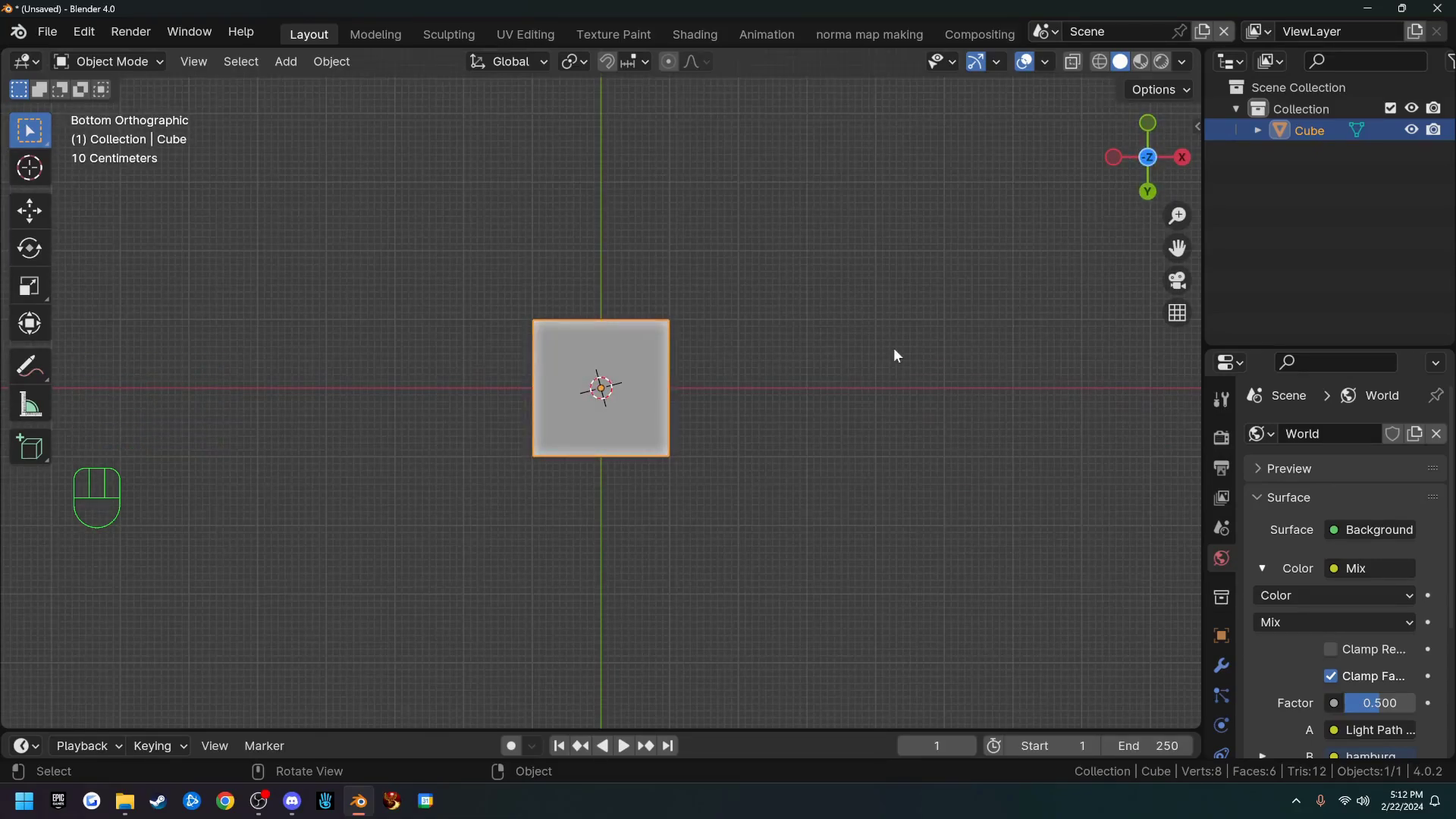
# Step: Orbit the view vertically in fixed increments, nine down and seven up
pyautogui.press('KP_2')
pyautogui.press('KP_2')
pyautogui.press('KP_2')
pyautogui.press('KP_2')
pyautogui.press('KP_2')
pyautogui.press('KP_2')
pyautogui.press('KP_2')
pyautogui.press('KP_2')
pyautogui.press('KP_2')
pyautogui.press('KP_8')
pyautogui.press('KP_8')
pyautogui.press('KP_8')
pyautogui.press('KP_8')
pyautogui.press('KP_8')
pyautogui.press('KP_8')
pyautogui.press('KP_8')
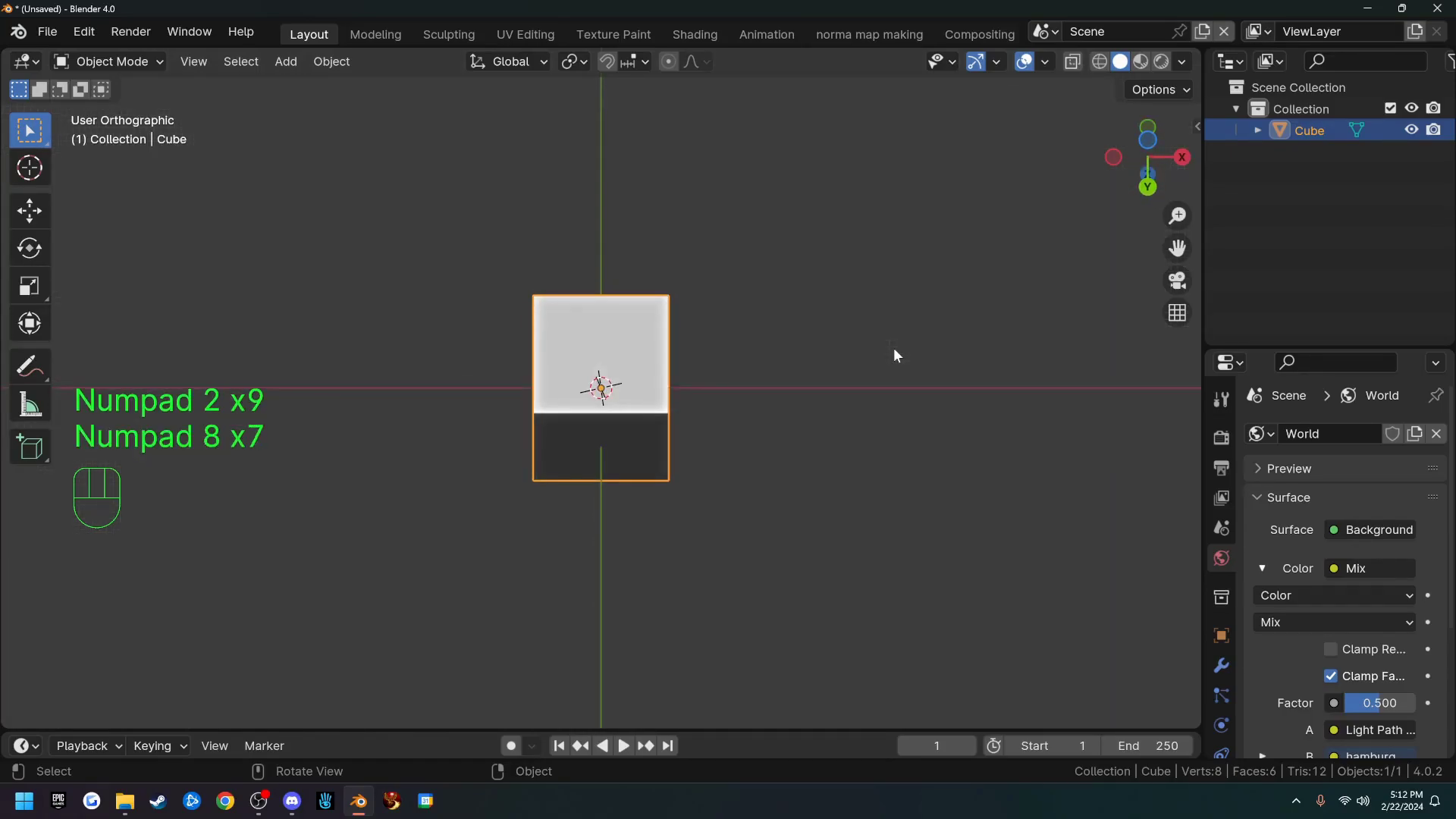
# Step: Orbit the view horizontally in fixed increments, five to one side and eight to the other
pyautogui.press('KP_4')
pyautogui.press('KP_4')
pyautogui.press('KP_4')
pyautogui.press('KP_4')
pyautogui.press('KP_4')
pyautogui.press('KP_6')
pyautogui.press('KP_6')
pyautogui.press('KP_6')
pyautogui.press('KP_6')
pyautogui.press('KP_6')
pyautogui.press('KP_6')
pyautogui.press('KP_6')
pyautogui.press('KP_6')
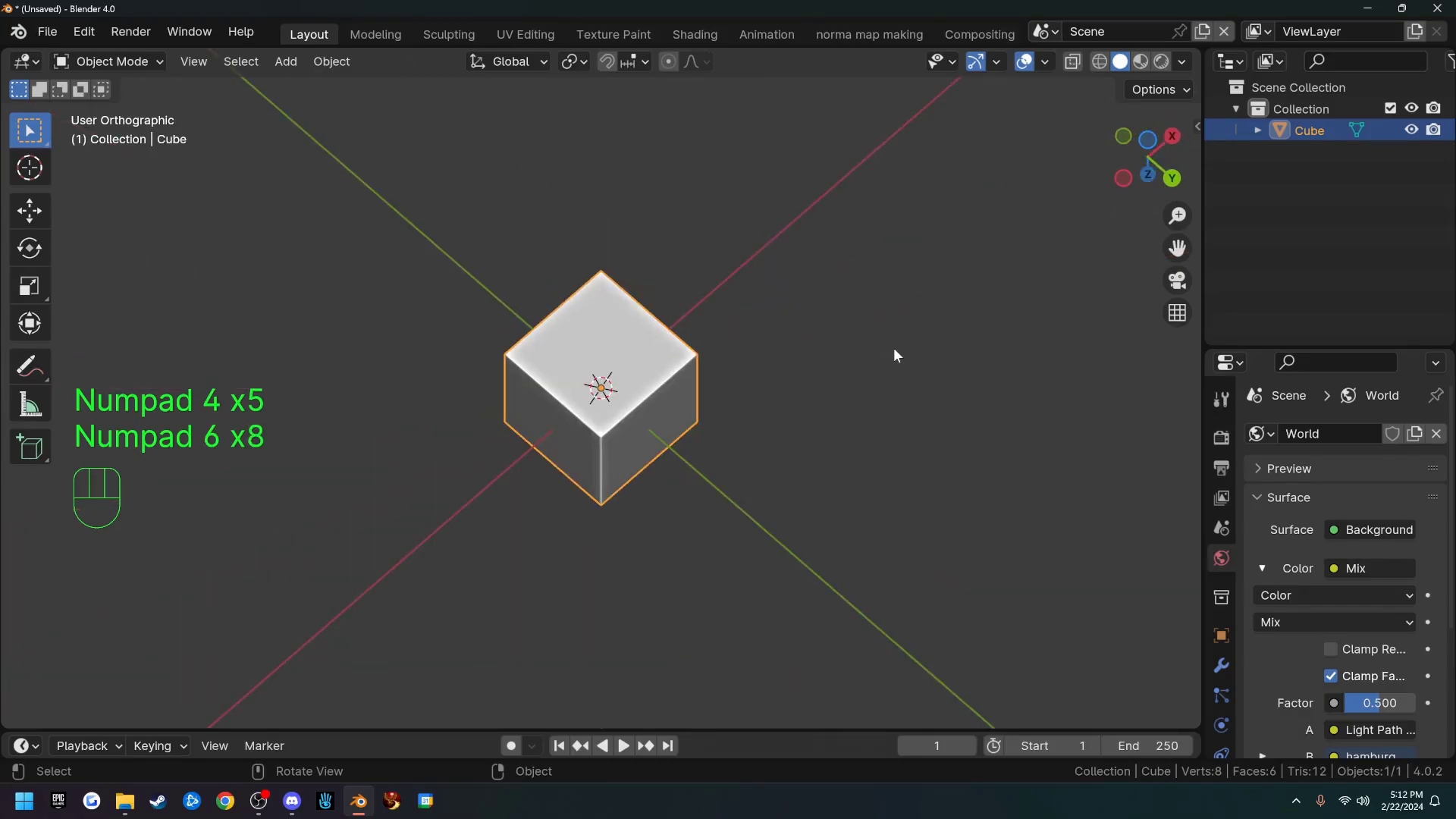
pyautogui.press('F7')
# Step: Orbit freely around the cube, snap to the front orthographic view and orbit out of it to look from above
pyautogui.moveTo(1125, 151); pyautogui.dragTo(867, 204)
pyautogui.moveTo(792, 211); pyautogui.dragTo(725, 229, button='middle')
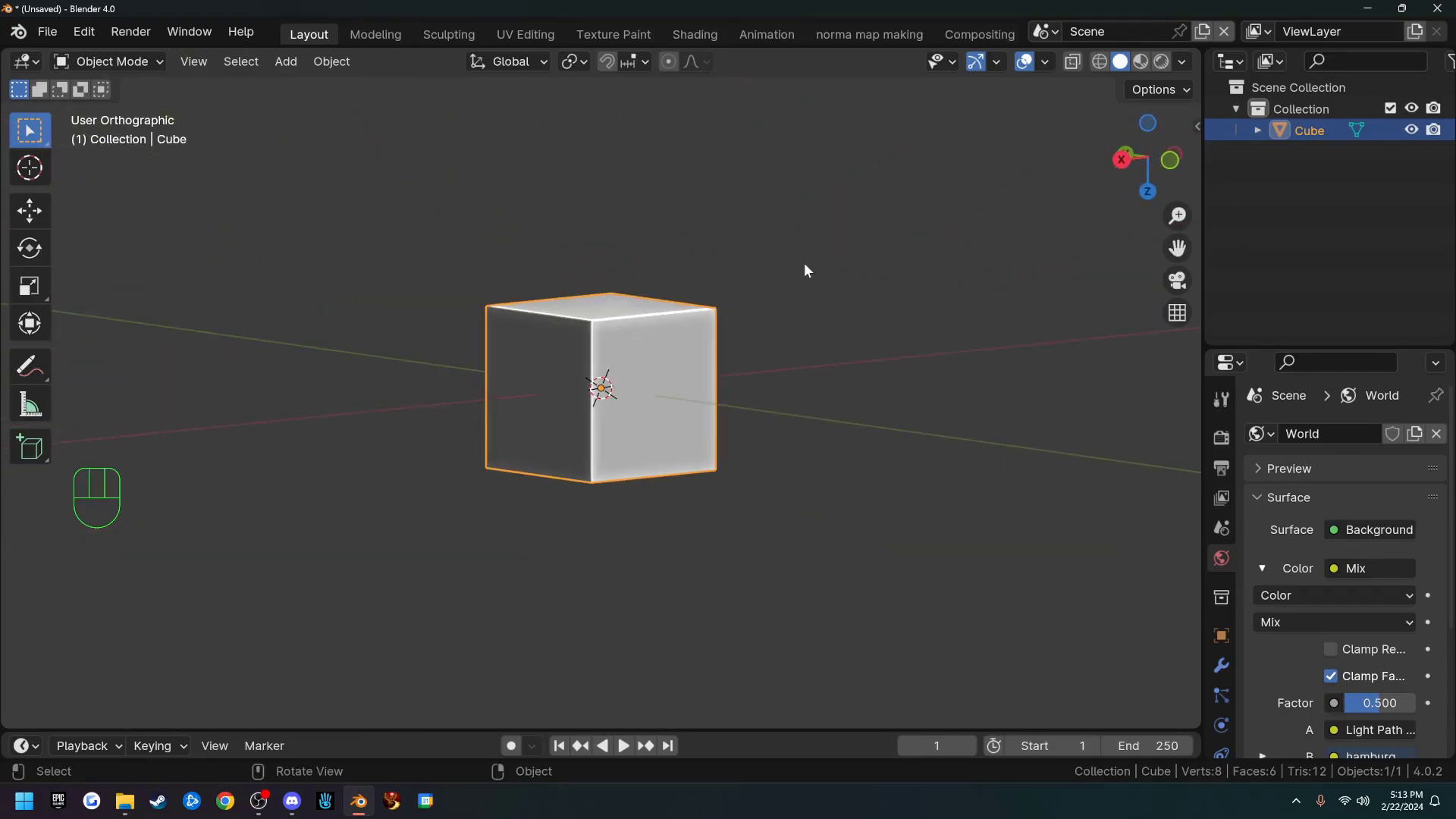
pyautogui.press('KP_1')
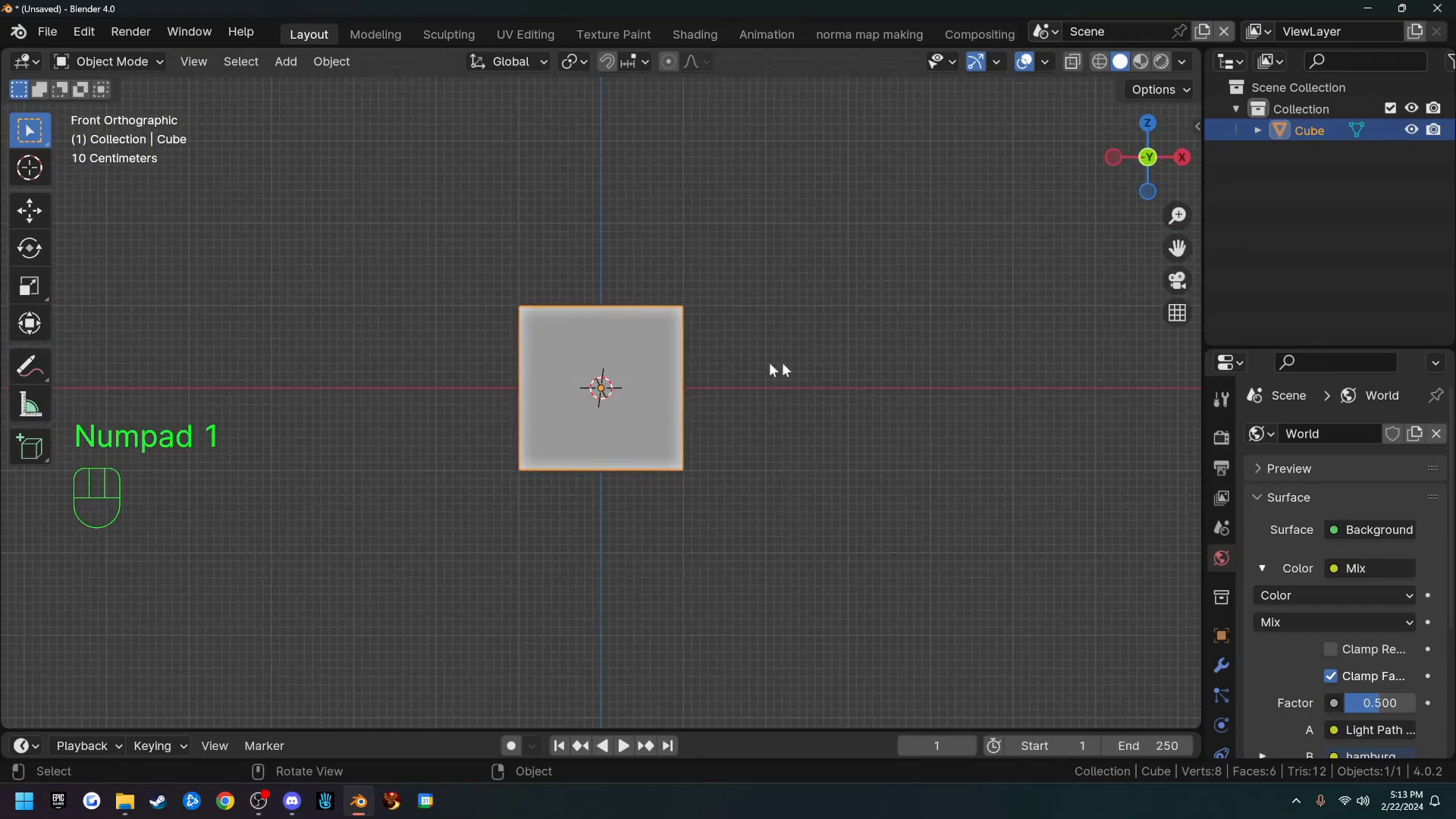
pyautogui.moveTo(754, 267); pyautogui.dragTo(758, 420, button='middle')
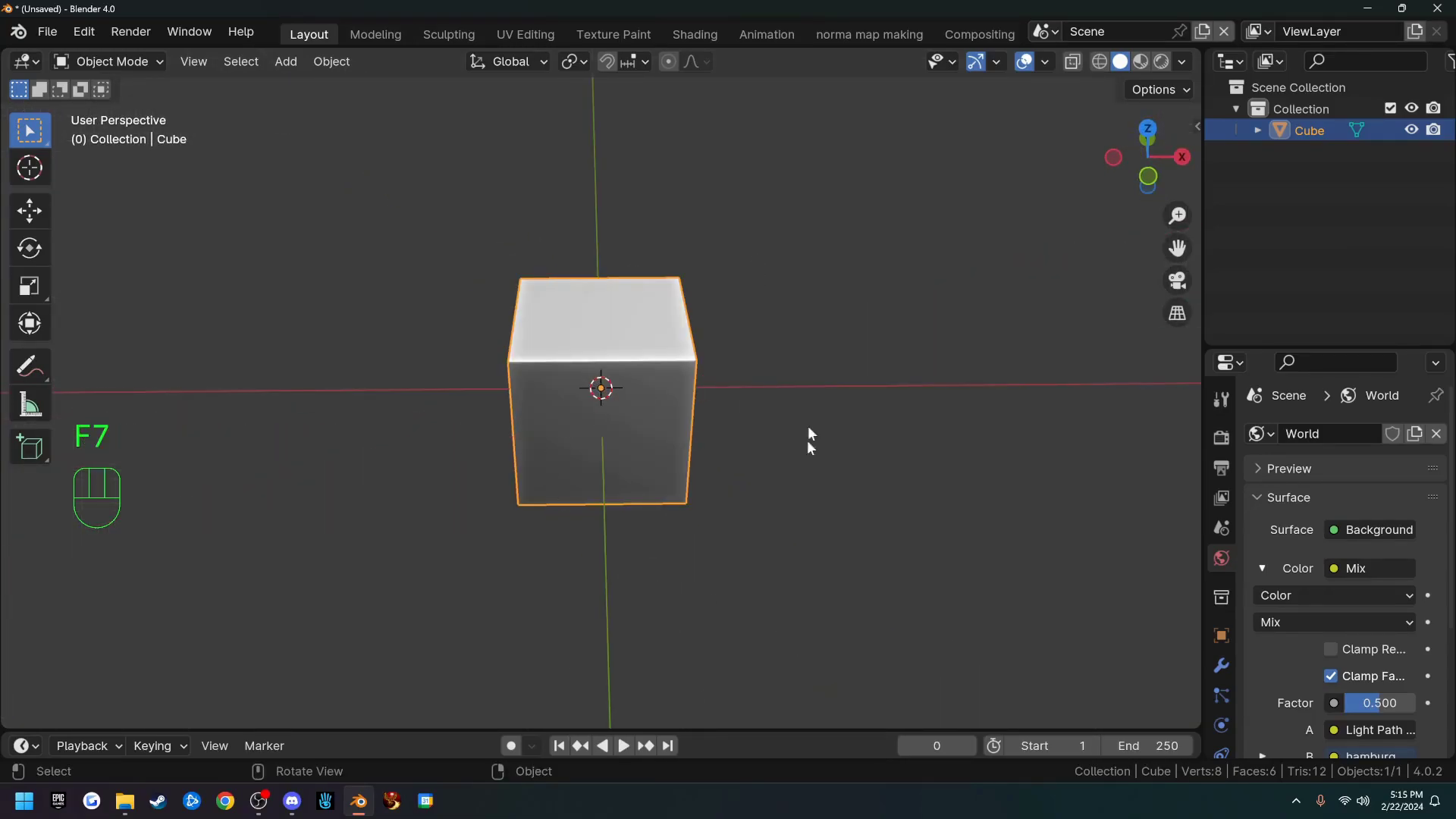
# Step: Snap the viewport to the front, right and top orthographic views in turn
pyautogui.click(1147, 178)
pyautogui.click(1178, 159)
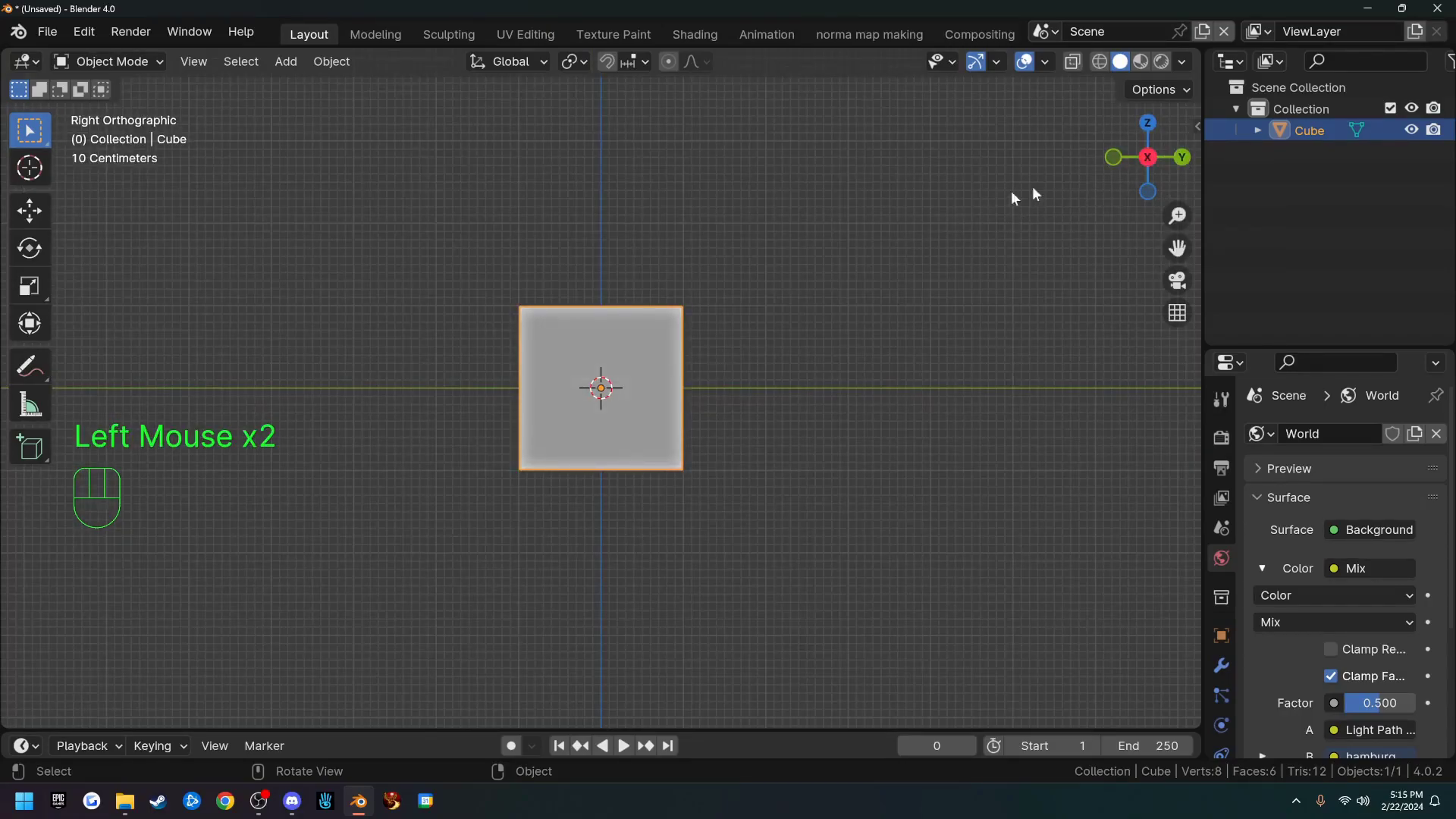
pyautogui.click(1150, 126)
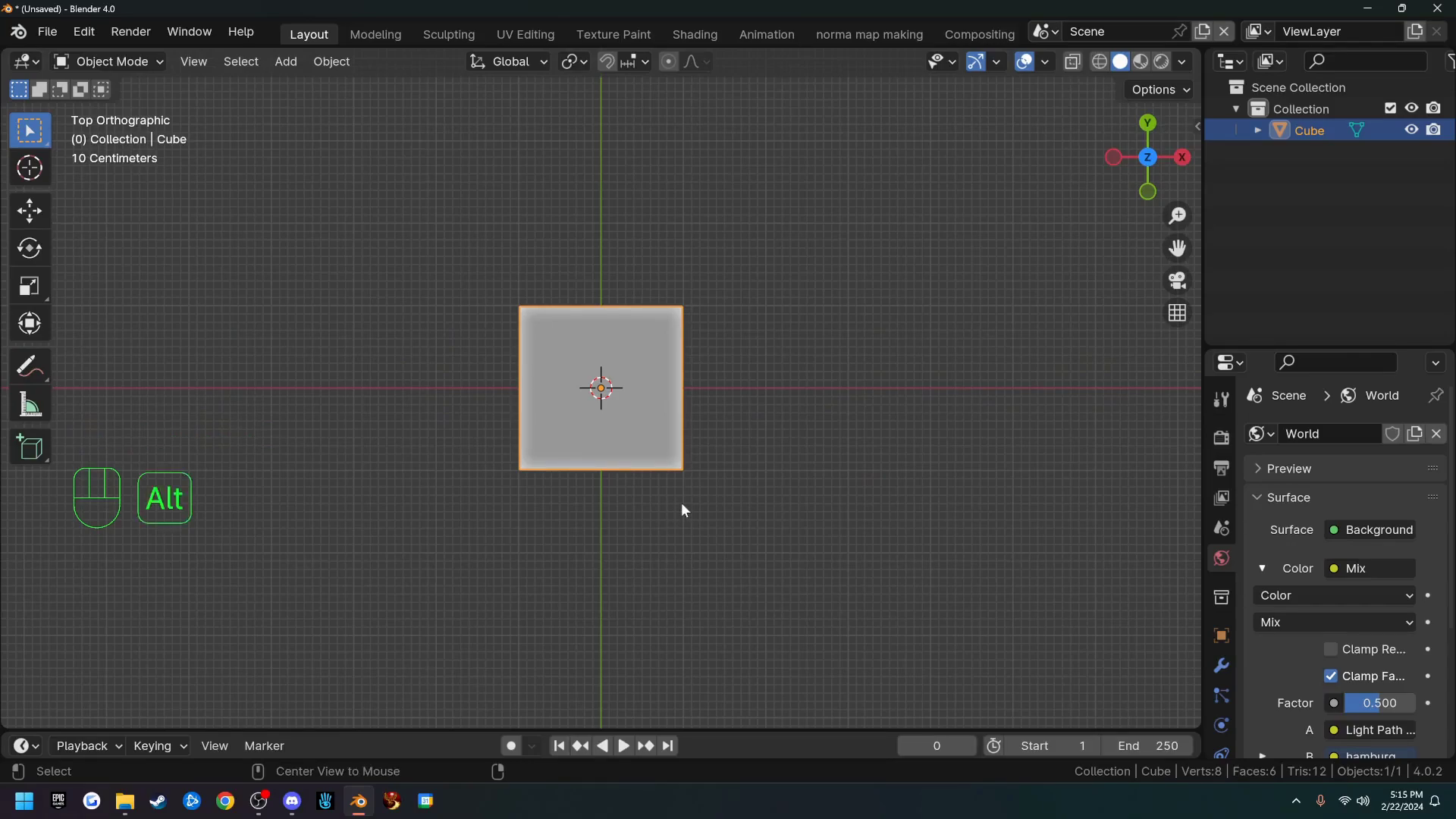
# Step: Recentre the viewport on picked points and flick between neighbouring orthographic views, ending in the top view turned 180°
pyautogui.keyDown('alt'); pyautogui.middleClick(760, 358); pyautogui.keyUp('alt')
pyautogui.keyDown('alt'); pyautogui.moveTo(761, 361); pyautogui.dragTo(908, 366, button='middle'); pyautogui.keyUp('alt')
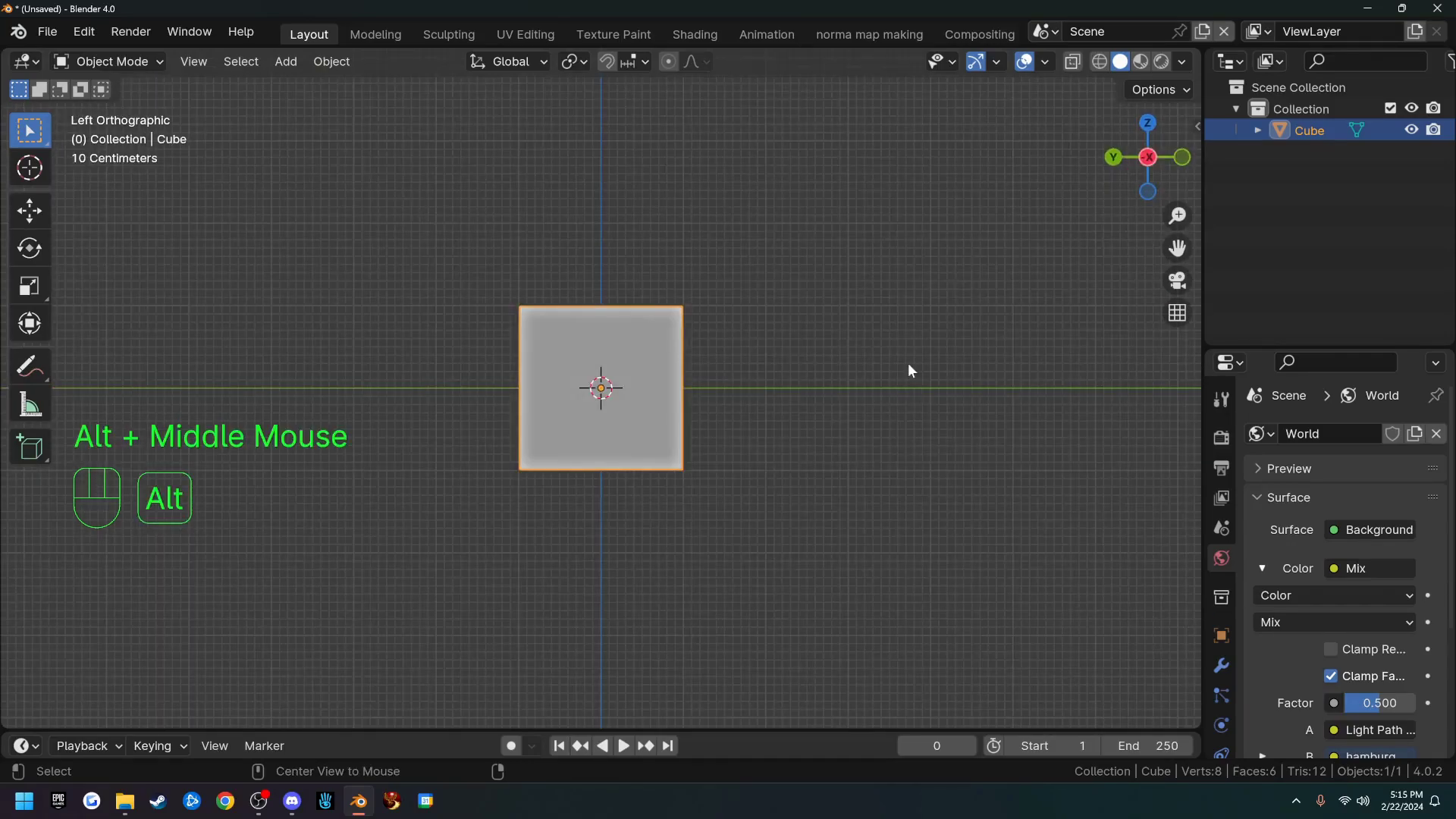
pyautogui.keyDown('alt'); pyautogui.middleClick(867, 360); pyautogui.keyUp('alt')
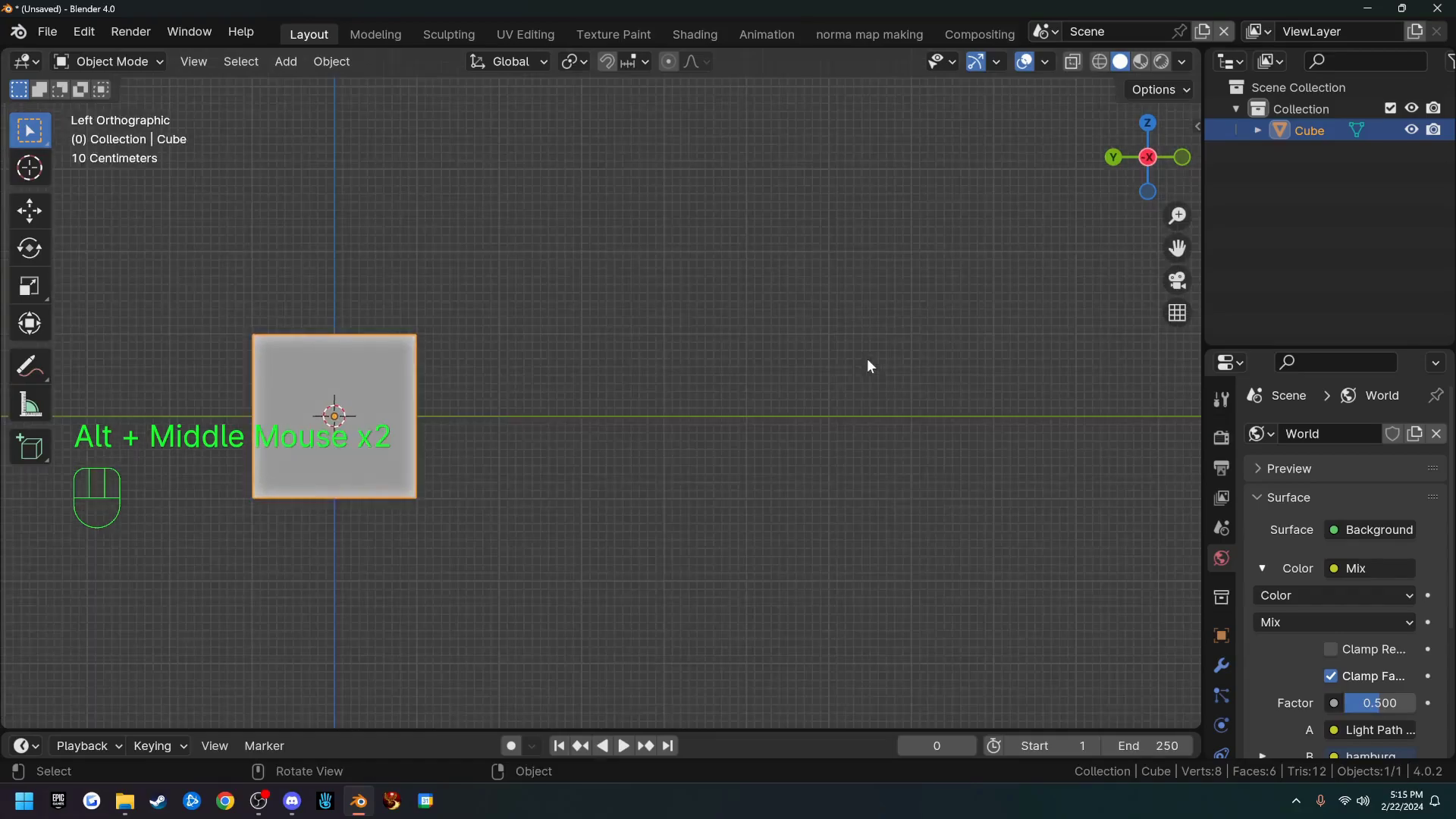
pyautogui.keyDown('alt'); pyautogui.moveTo(813, 381); pyautogui.dragTo(653, 383, button='middle'); pyautogui.keyUp('alt')
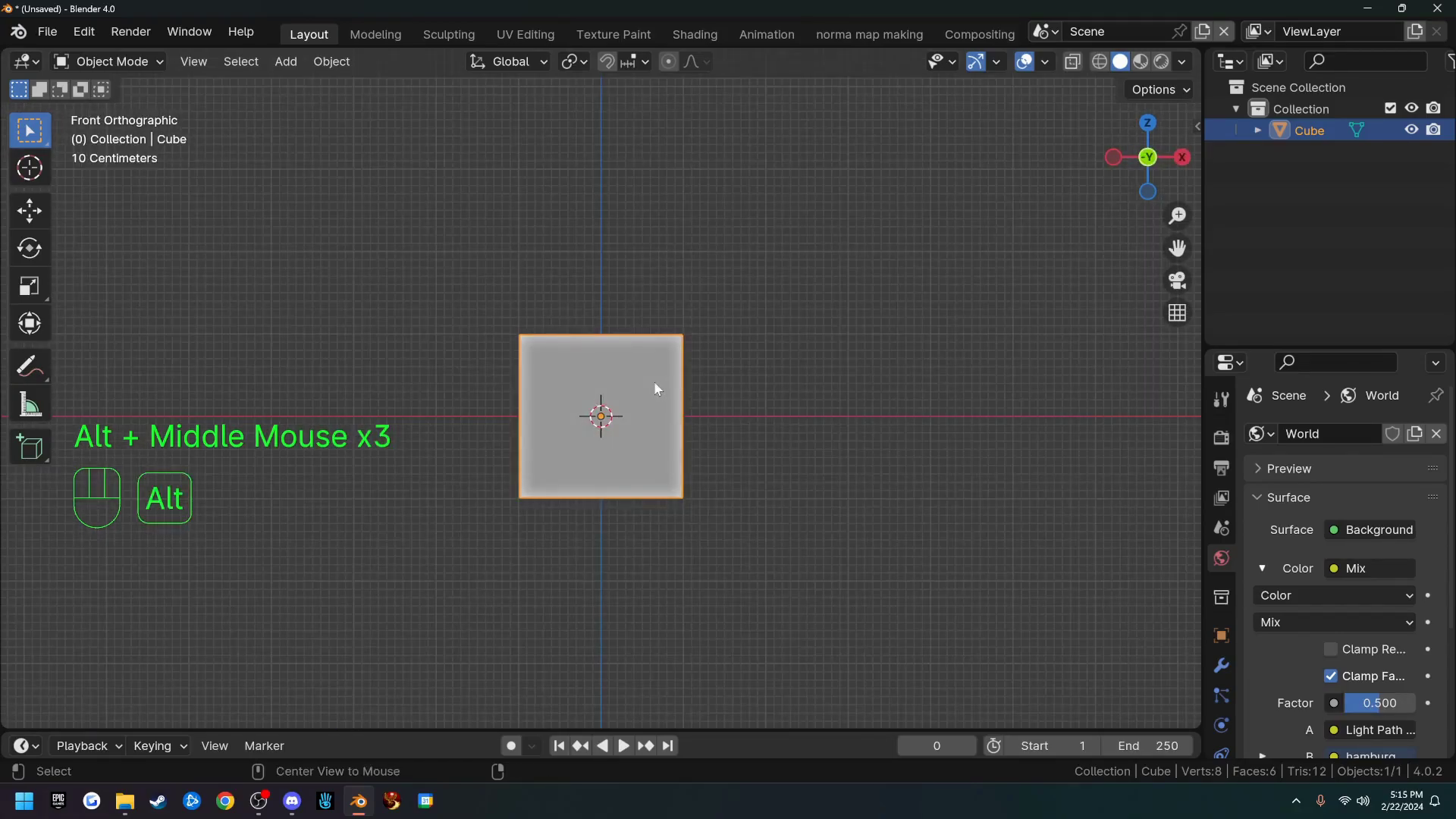
pyautogui.keyDown('alt'); pyautogui.moveTo(743, 414); pyautogui.dragTo(827, 410, button='middle'); pyautogui.keyUp('alt')
pyautogui.moveTo(615, 409); pyautogui.dragTo(821, 464, button='middle')
pyautogui.keyDown('alt'); pyautogui.scroll(1, 795, 416); pyautogui.keyUp('alt')
pyautogui.keyDown('alt'); pyautogui.scroll(1, 772, 419); pyautogui.keyUp('alt')
pyautogui.keyDown('alt'); pyautogui.scroll(1, 852, 377); pyautogui.keyUp('alt')
pyautogui.press('F7')
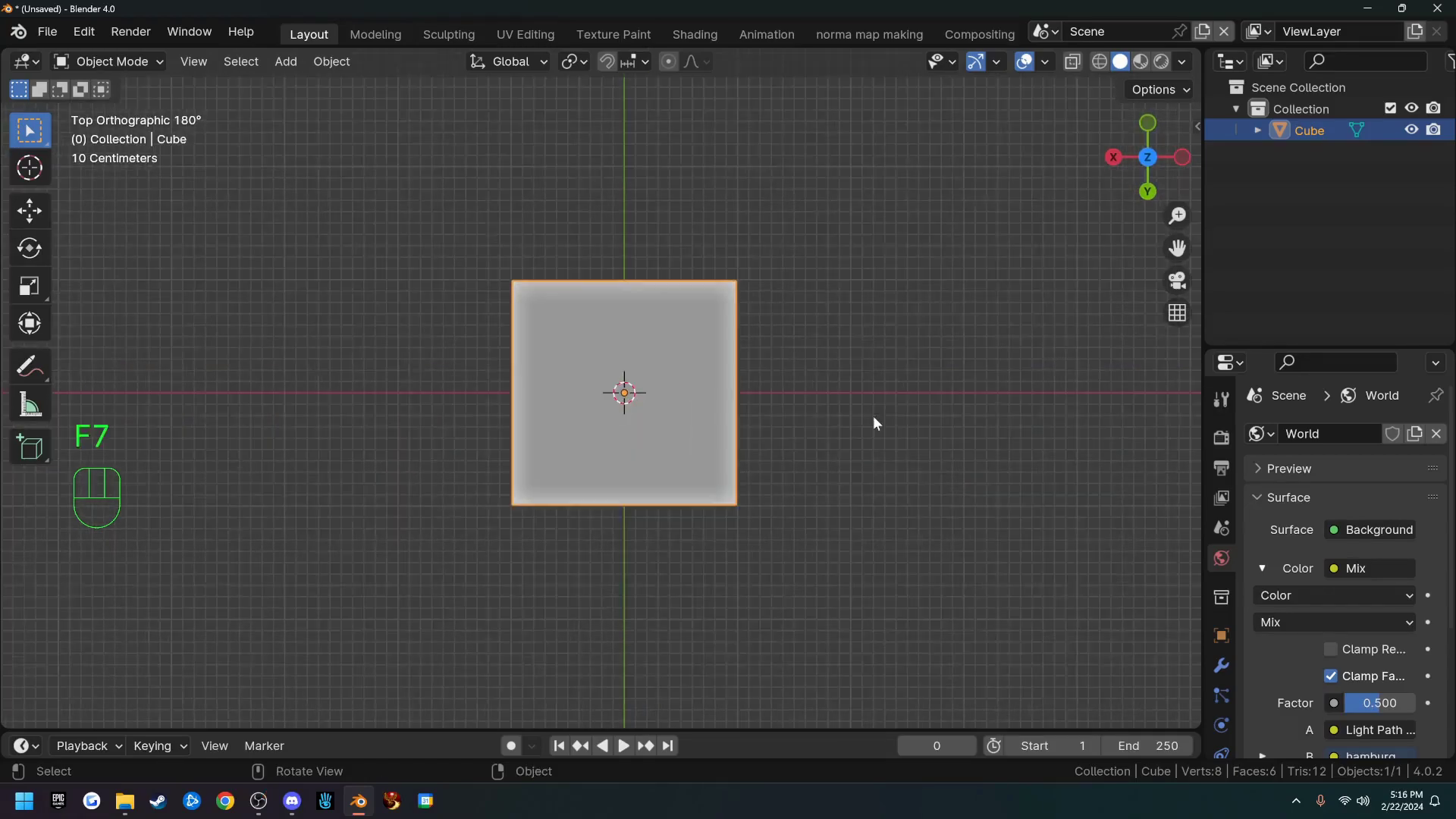
# Step: Zoom the viewport in and out on the cube several times, ending slightly zoomed out
pyautogui.moveTo(1177, 216)
pyautogui.mouseDown()
pyautogui.moveTo(1177, 182)
pyautogui.moveTo(1177, 258)
pyautogui.moveTo(1177, 231)
pyautogui.mouseUp()
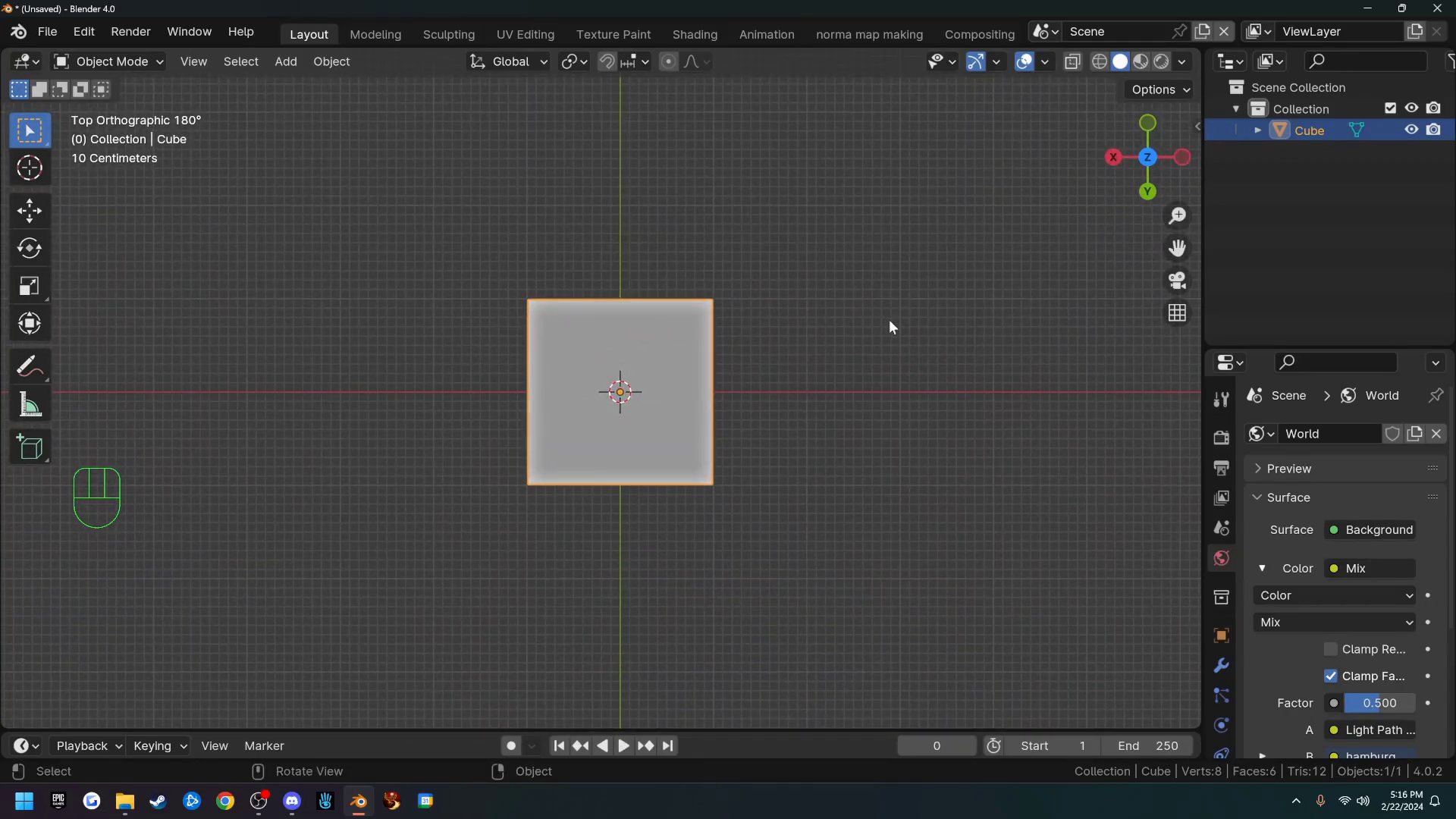
pyautogui.press('ctrl')
pyautogui.keyDown('ctrl'); pyautogui.moveTo(846, 366); pyautogui.dragTo(895, 366, button='middle'); pyautogui.keyUp('ctrl')
pyautogui.scroll(-5, 880, 369)
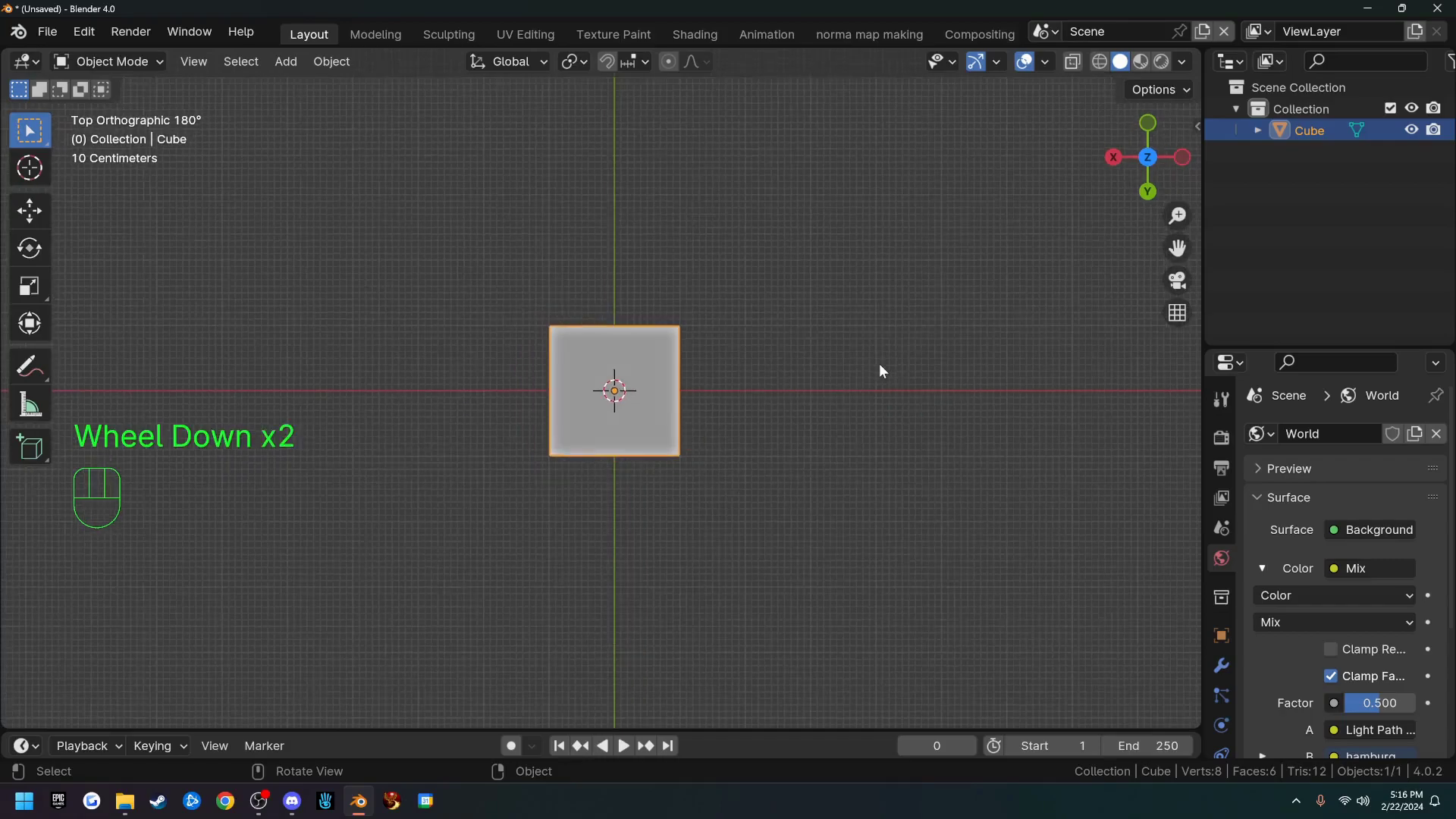
pyautogui.scroll(5, 880, 376)
pyautogui.scroll(-4, 880, 376)
pyautogui.scroll(5, 879, 370)
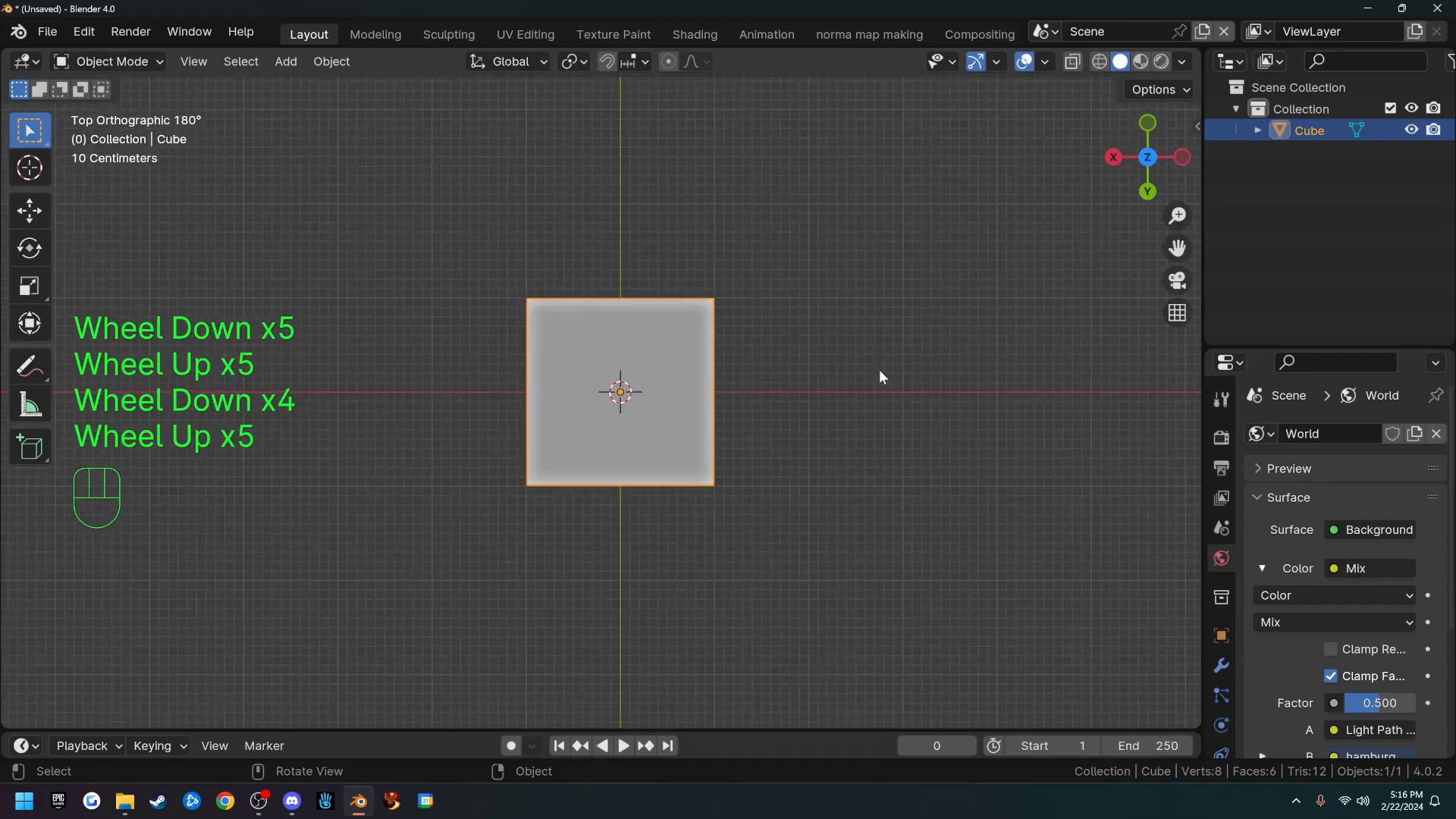
pyautogui.scroll(-4, 879, 371)
pyautogui.scroll(2, 879, 371)
pyautogui.press('F7')
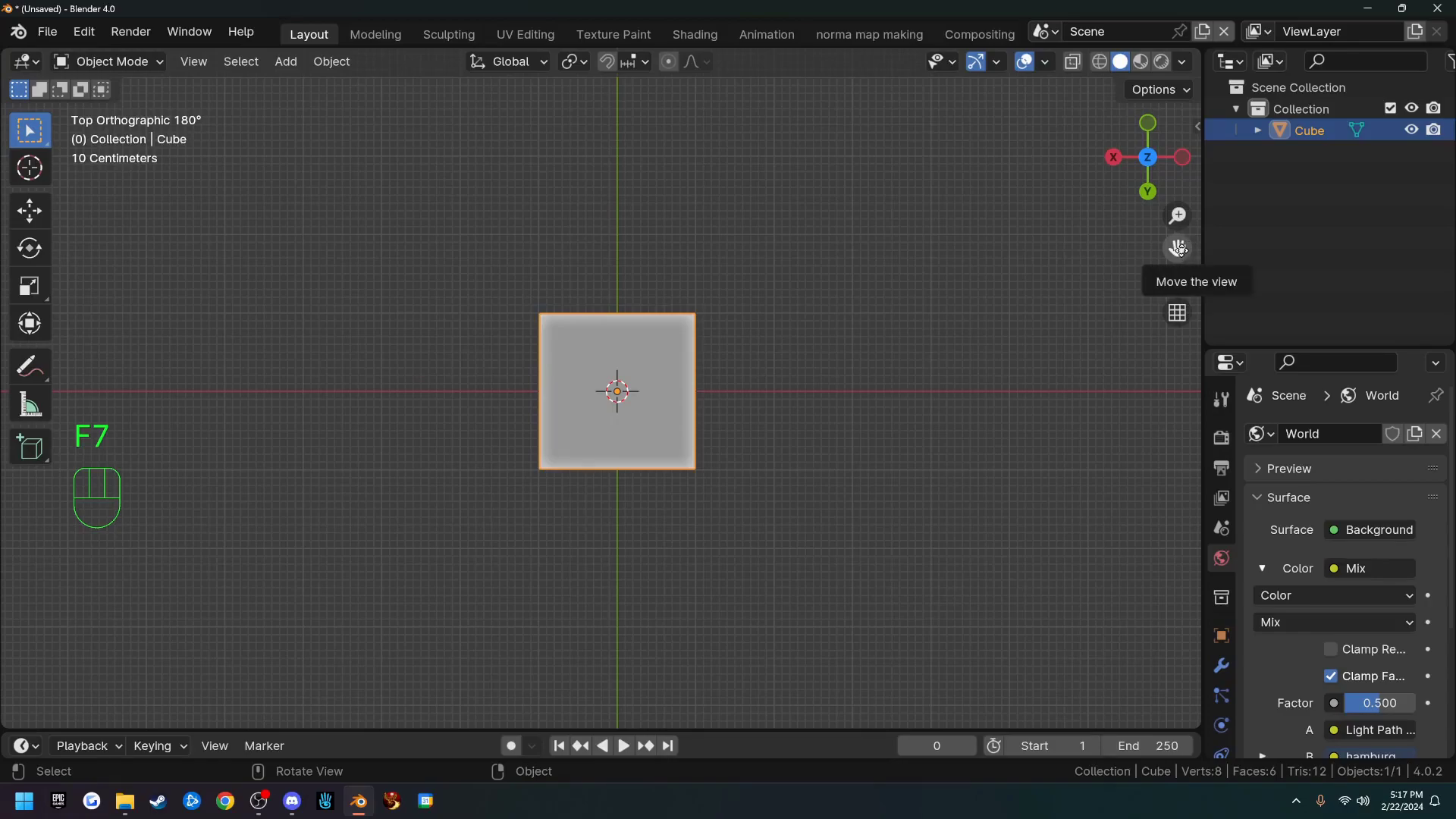
# Step: Pan the top view around so that the cube sits slightly off its former place
pyautogui.moveTo(1188, 247); pyautogui.dragTo(1281, 288)
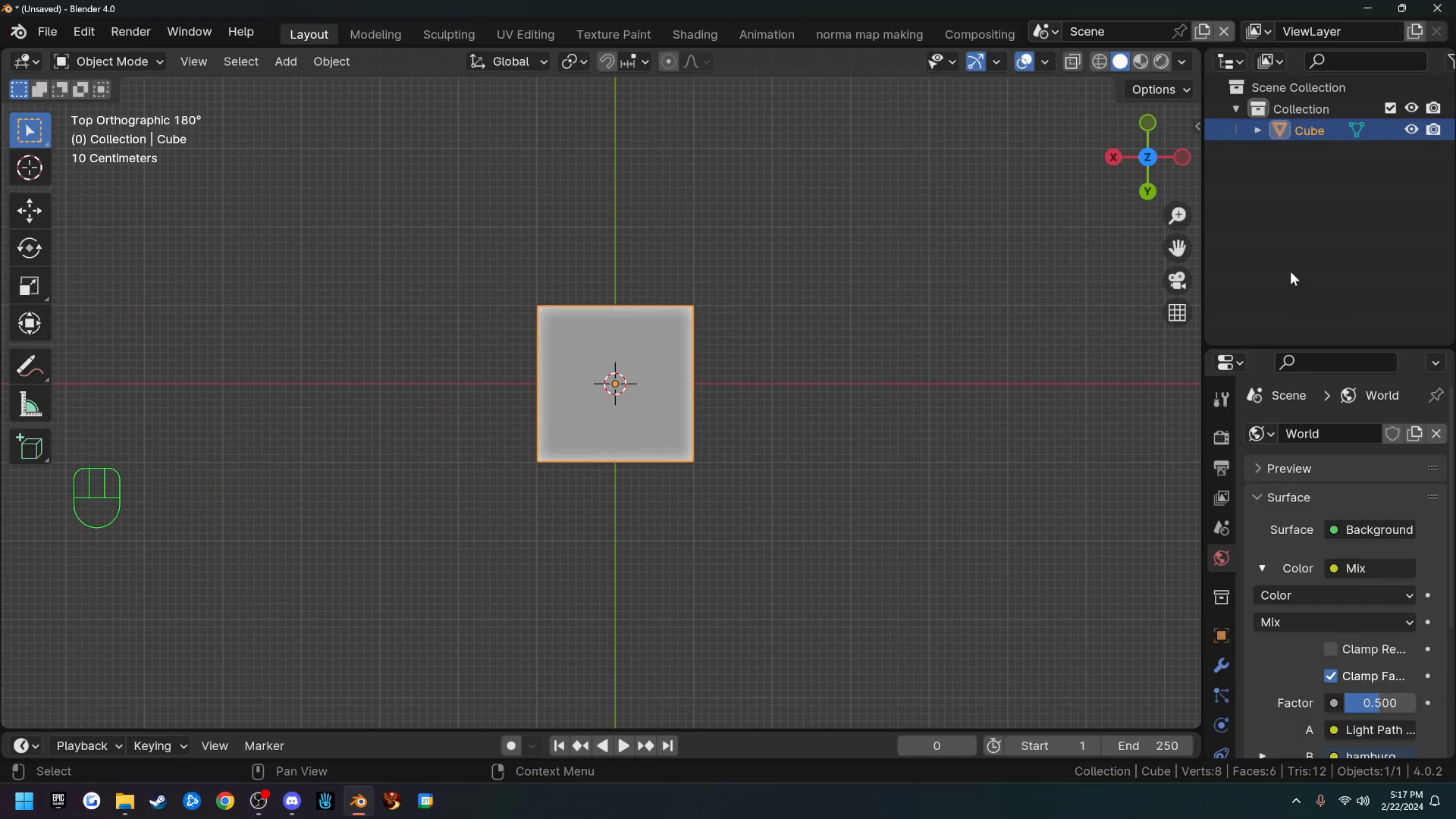
pyautogui.keyDown('shift'); pyautogui.moveTo(1276, 254); pyautogui.dragTo(1326, 234, button='middle'); pyautogui.keyUp('shift')
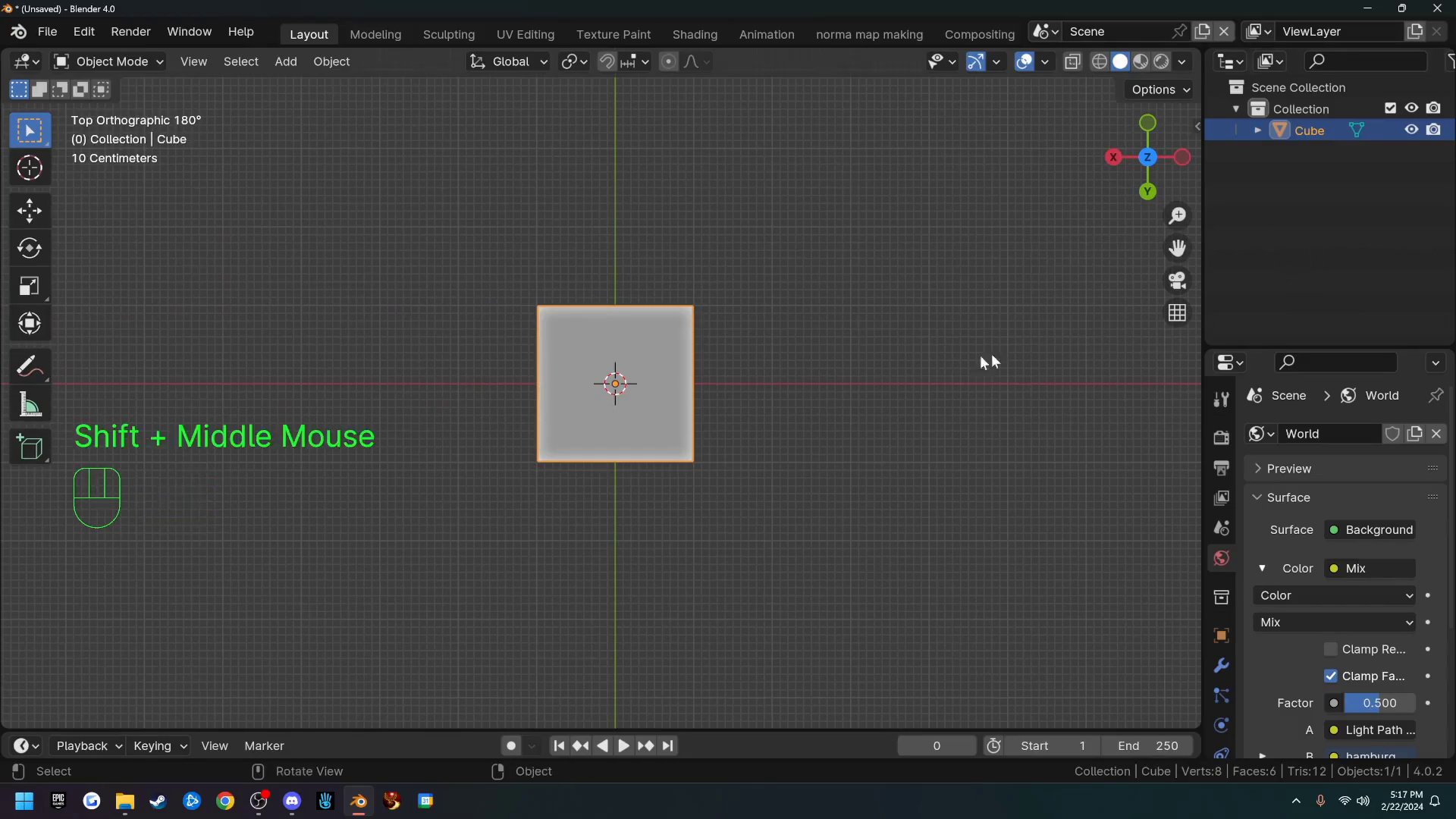
pyautogui.keyDown('shift'); pyautogui.moveTo(783, 321); pyautogui.dragTo(813, 315, button='middle'); pyautogui.keyUp('shift')
pyautogui.press('F7')
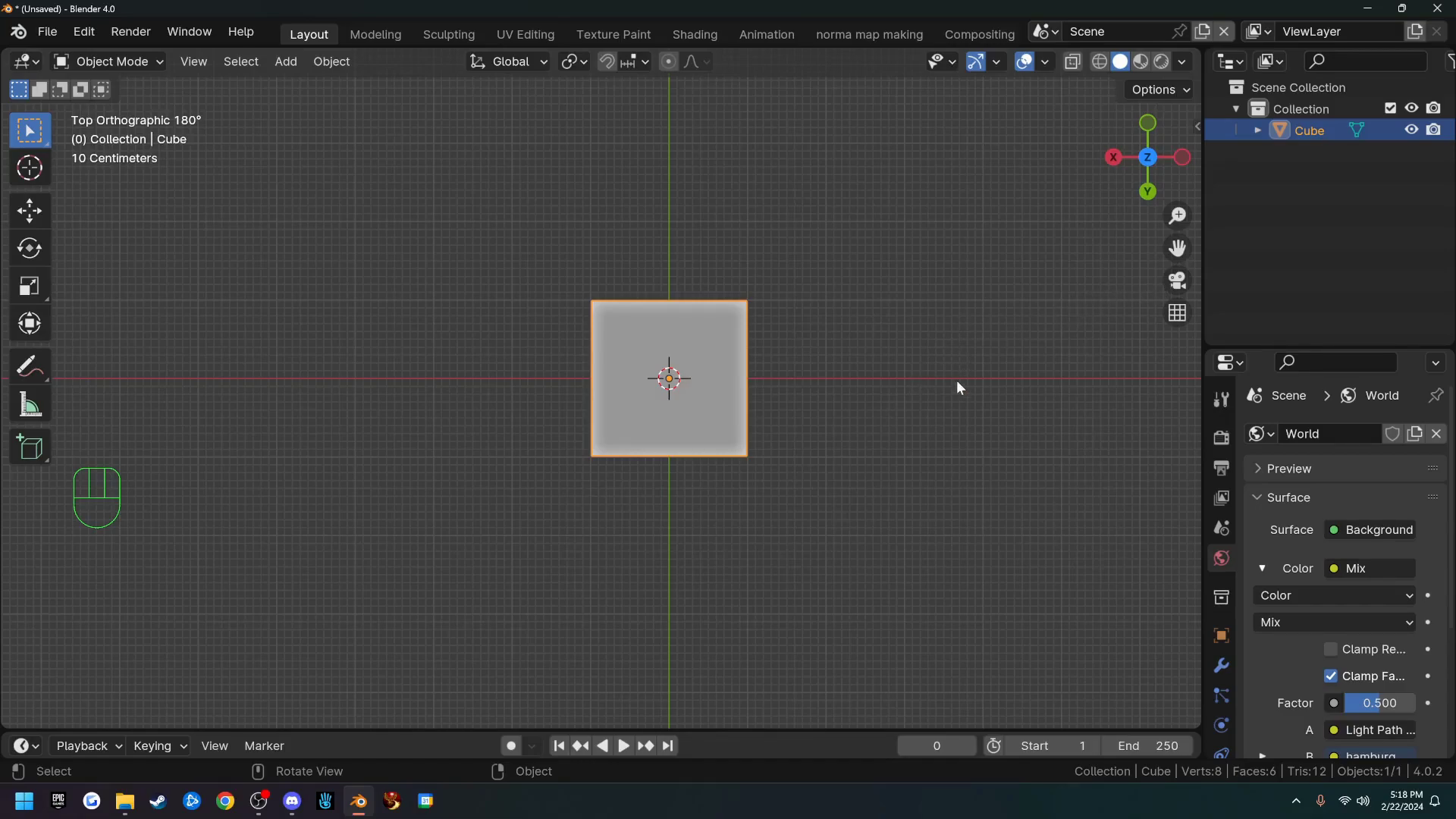
# Step: Toggle the viewport repeatedly between perspective and orthographic projection, ending in orthographic
pyautogui.click(1176, 314)
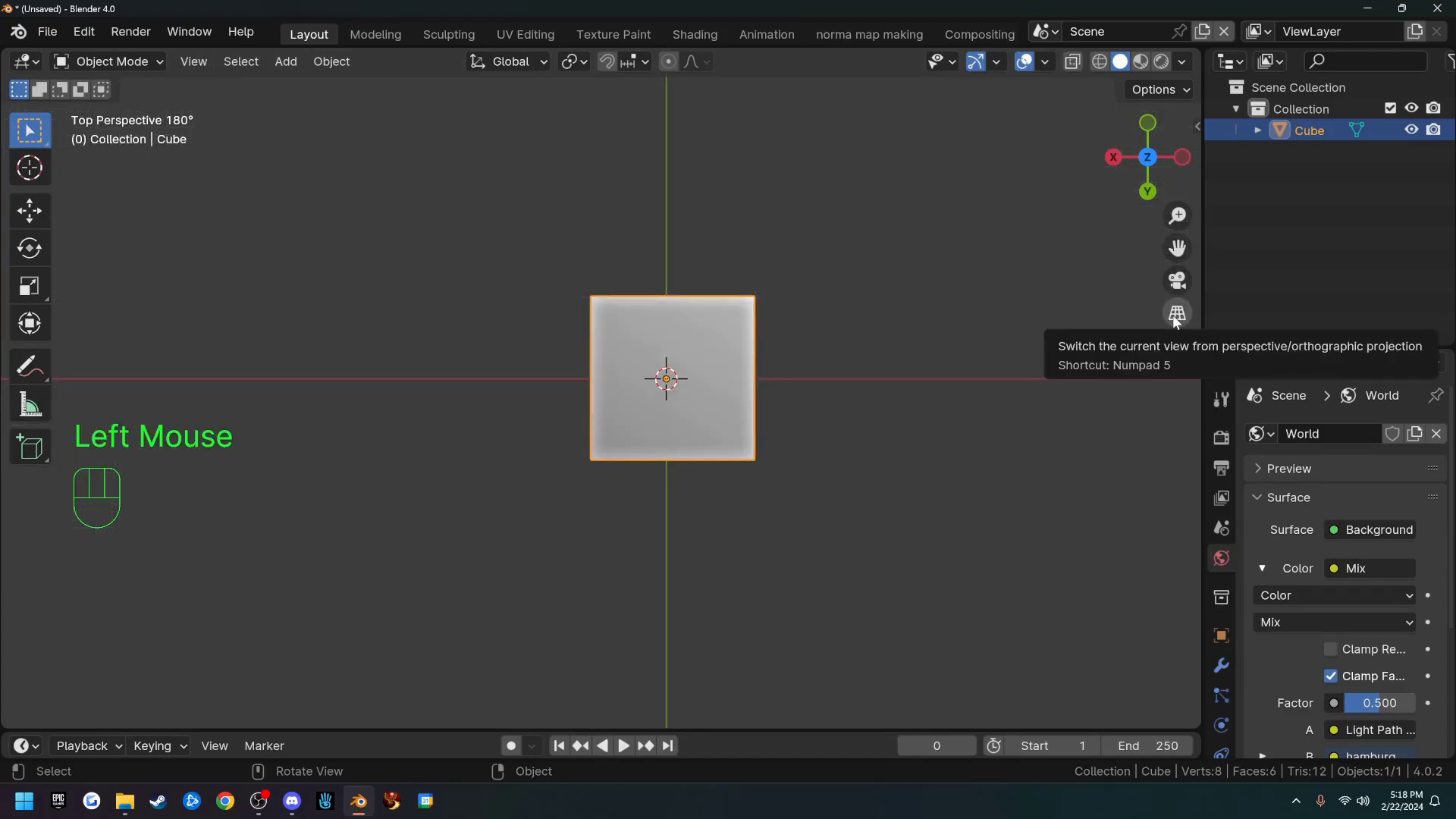
pyautogui.click(1176, 313)
pyautogui.click(1176, 314)
pyautogui.click(1176, 313)
pyautogui.click(1176, 313)
pyautogui.click(1175, 316)
pyautogui.click(1176, 315)
pyautogui.click(1175, 315)
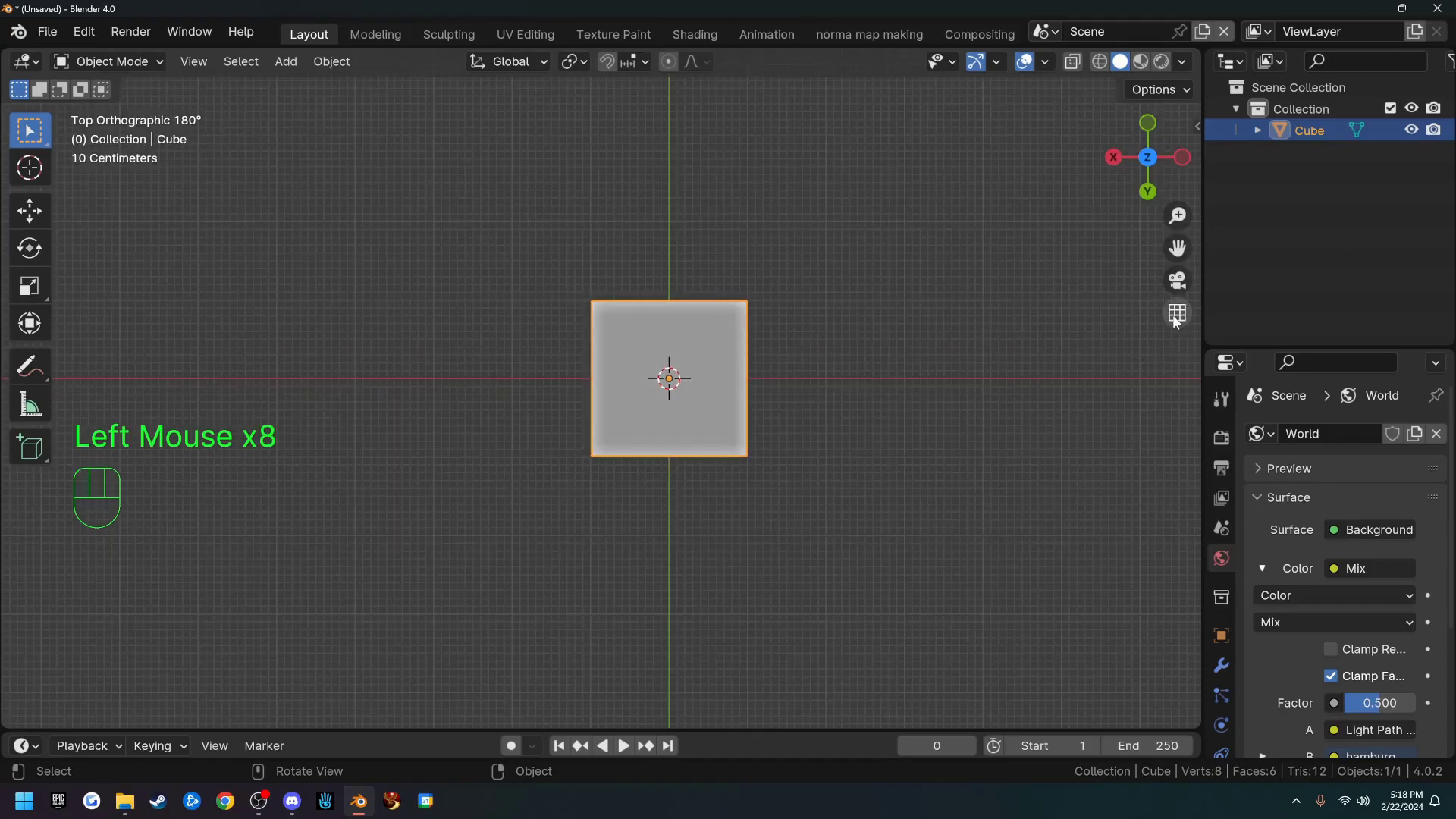
pyautogui.press('KP_5')
pyautogui.press('KP_5')
pyautogui.press('F7')
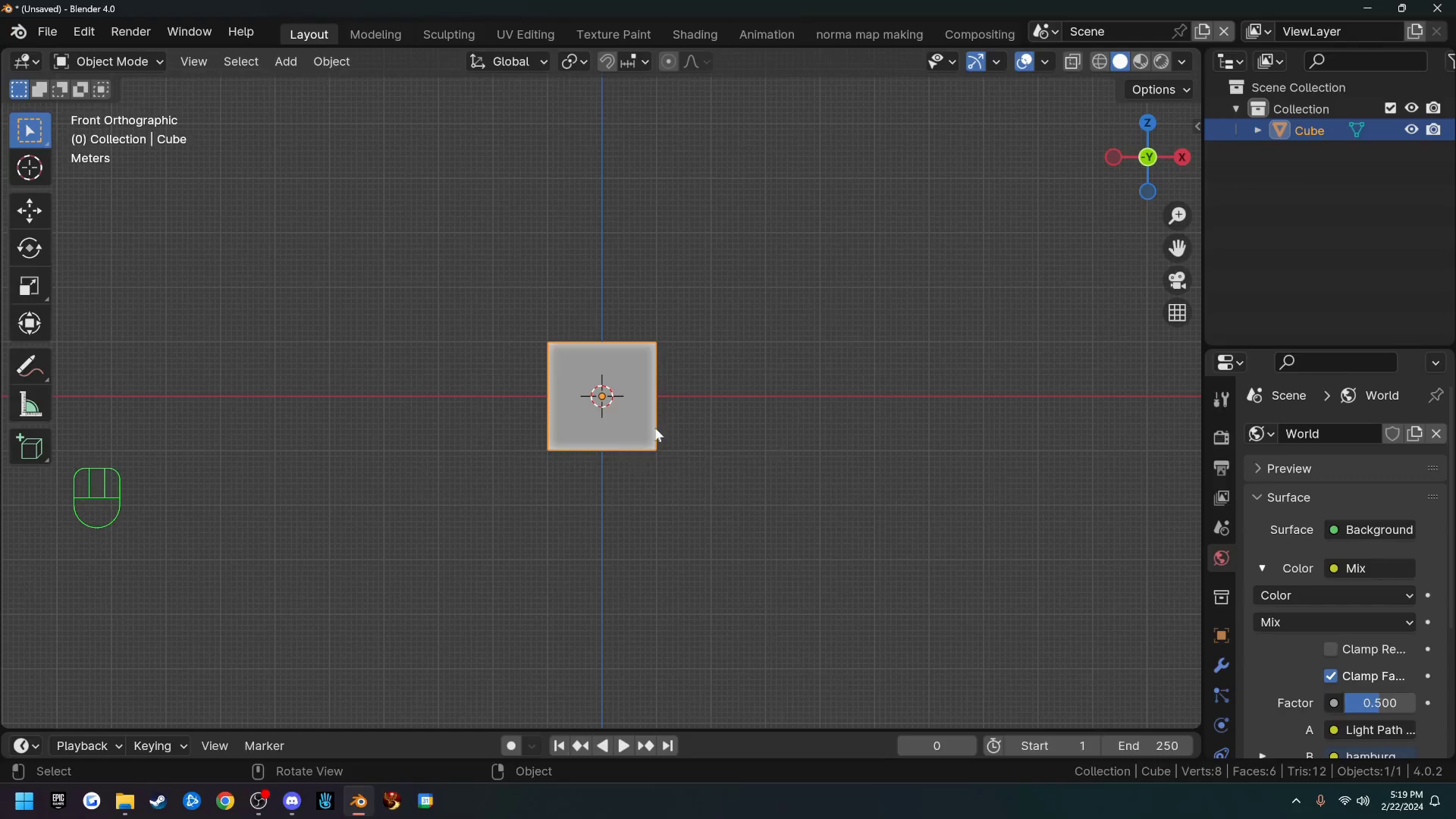
# Step: Duplicate the cube and place the copy about 3.49 m away along the global X axis
pyautogui.press('shift')
pyautogui.hotkey('shift', 'd')
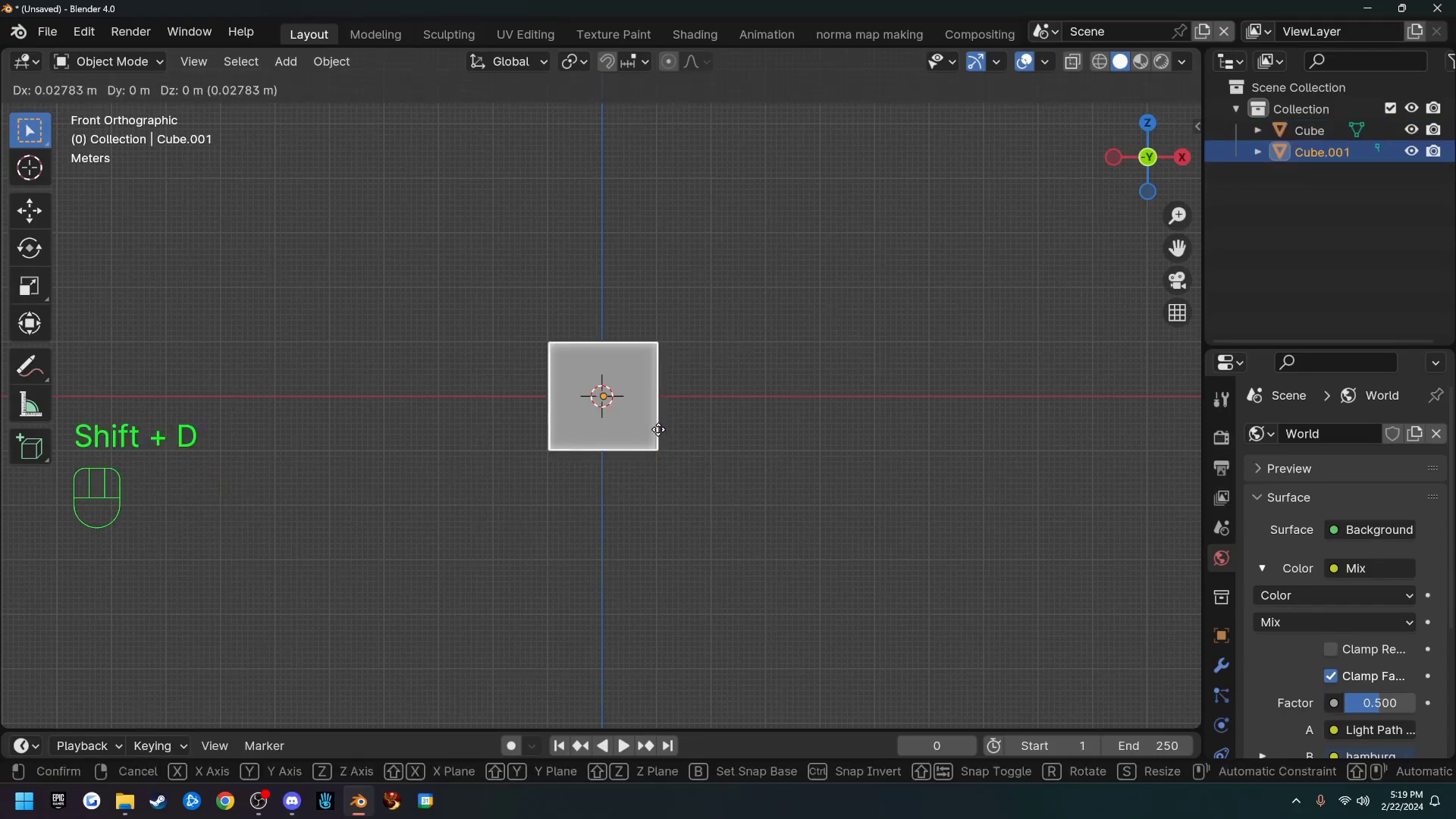
pyautogui.press('x')
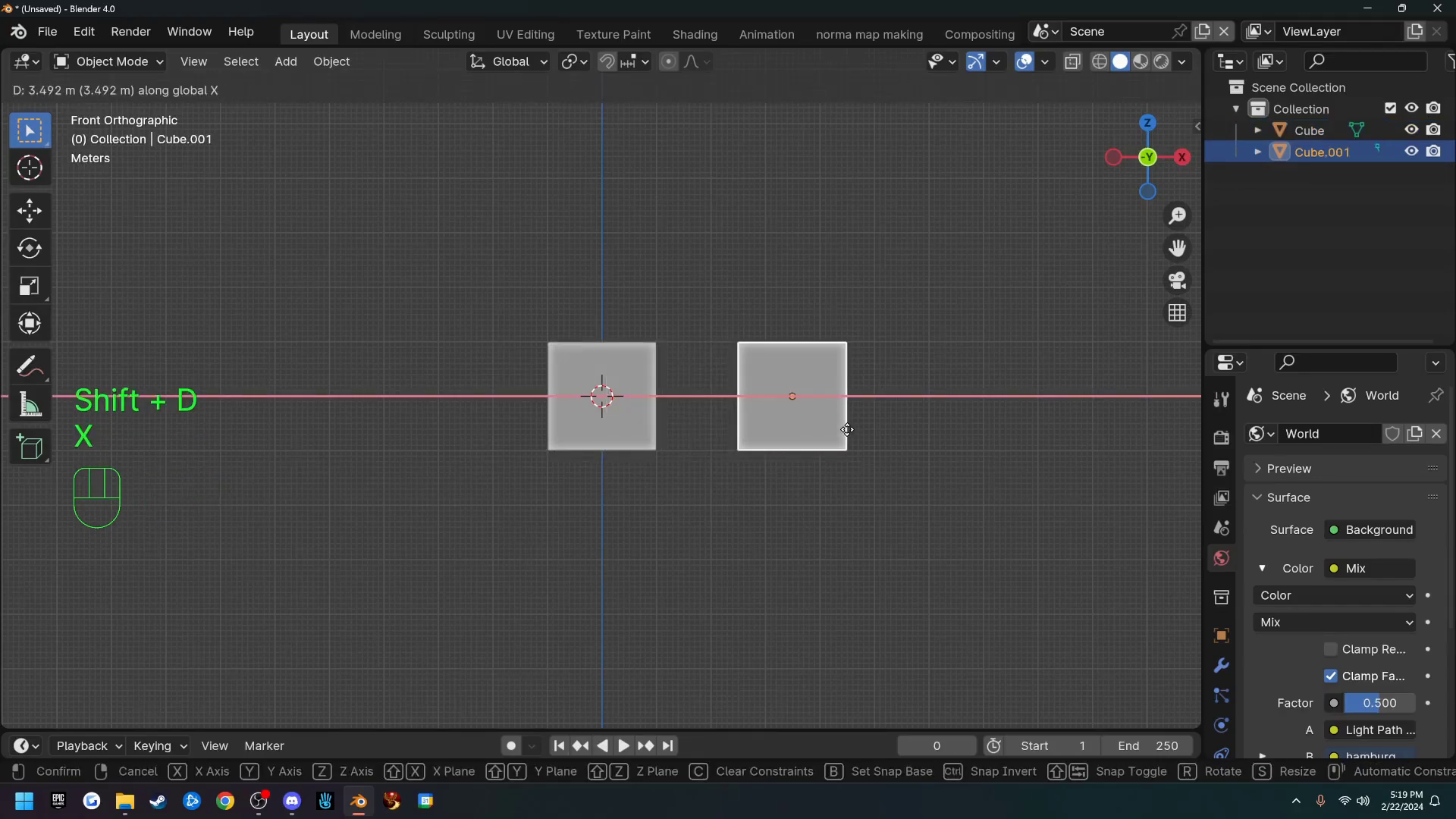
pyautogui.click(847, 430)
# Step: Move the duplicated cube far out in the positive direction along the global Y axis
pyautogui.moveTo(916, 407); pyautogui.dragTo(909, 453, button='middle')
pyautogui.scroll(-1, 757, 481)
pyautogui.press('g')
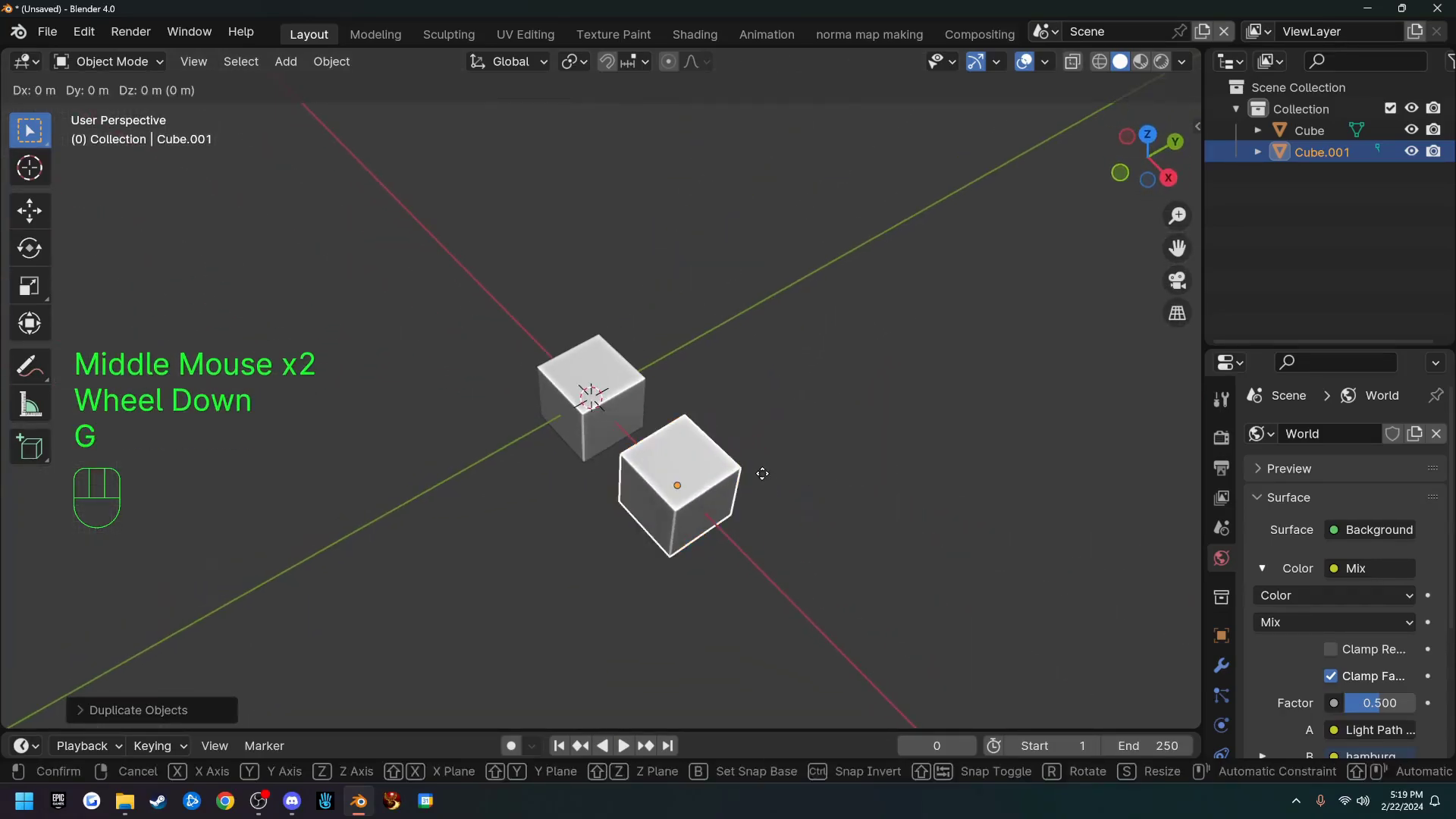
pyautogui.press('y')
pyautogui.click(79, 216)
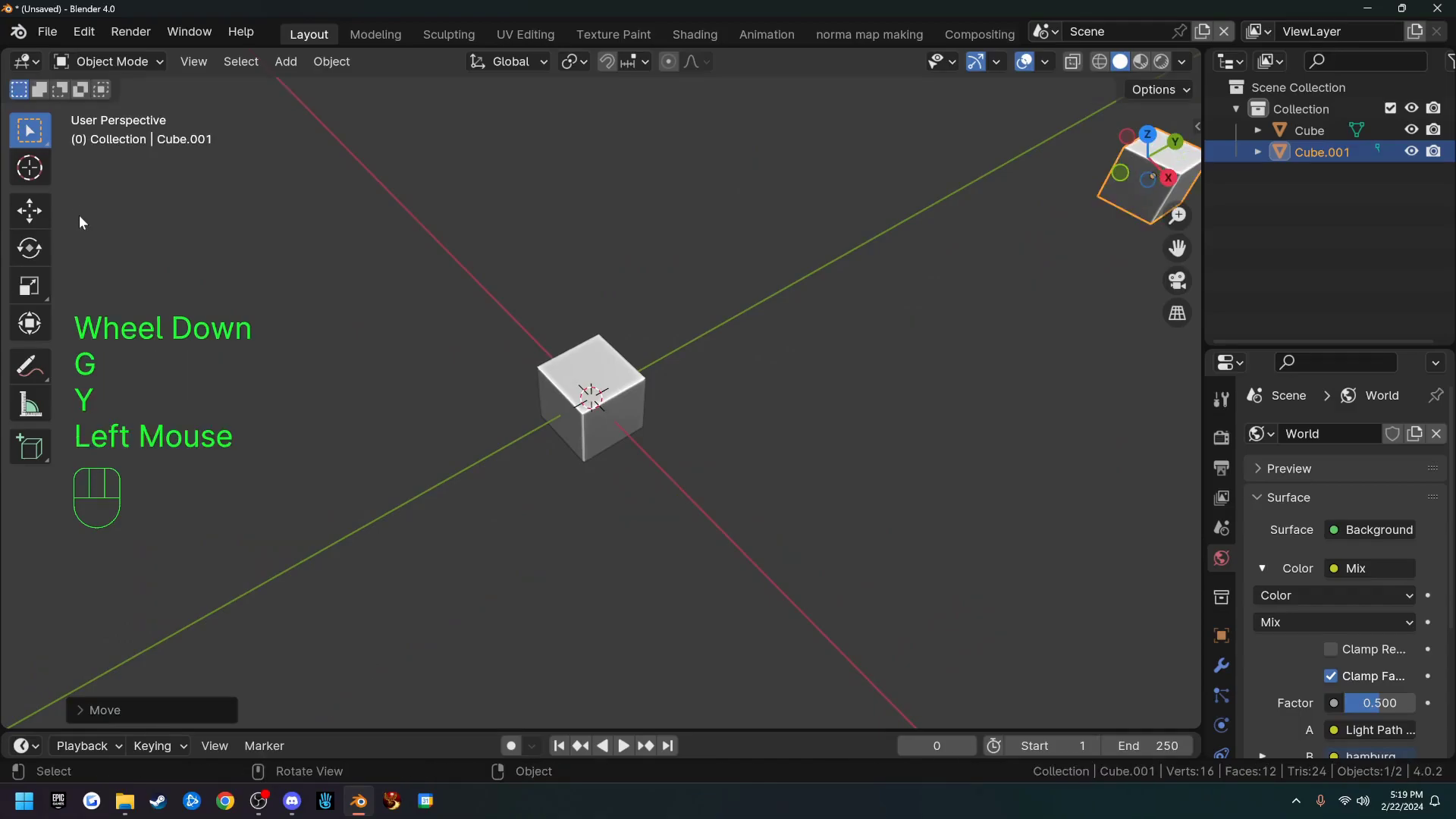
# Step: Orbit around the two cubes and view them from the front in orthographic projection
pyautogui.moveTo(303, 399); pyautogui.dragTo(683, 292, button='middle')
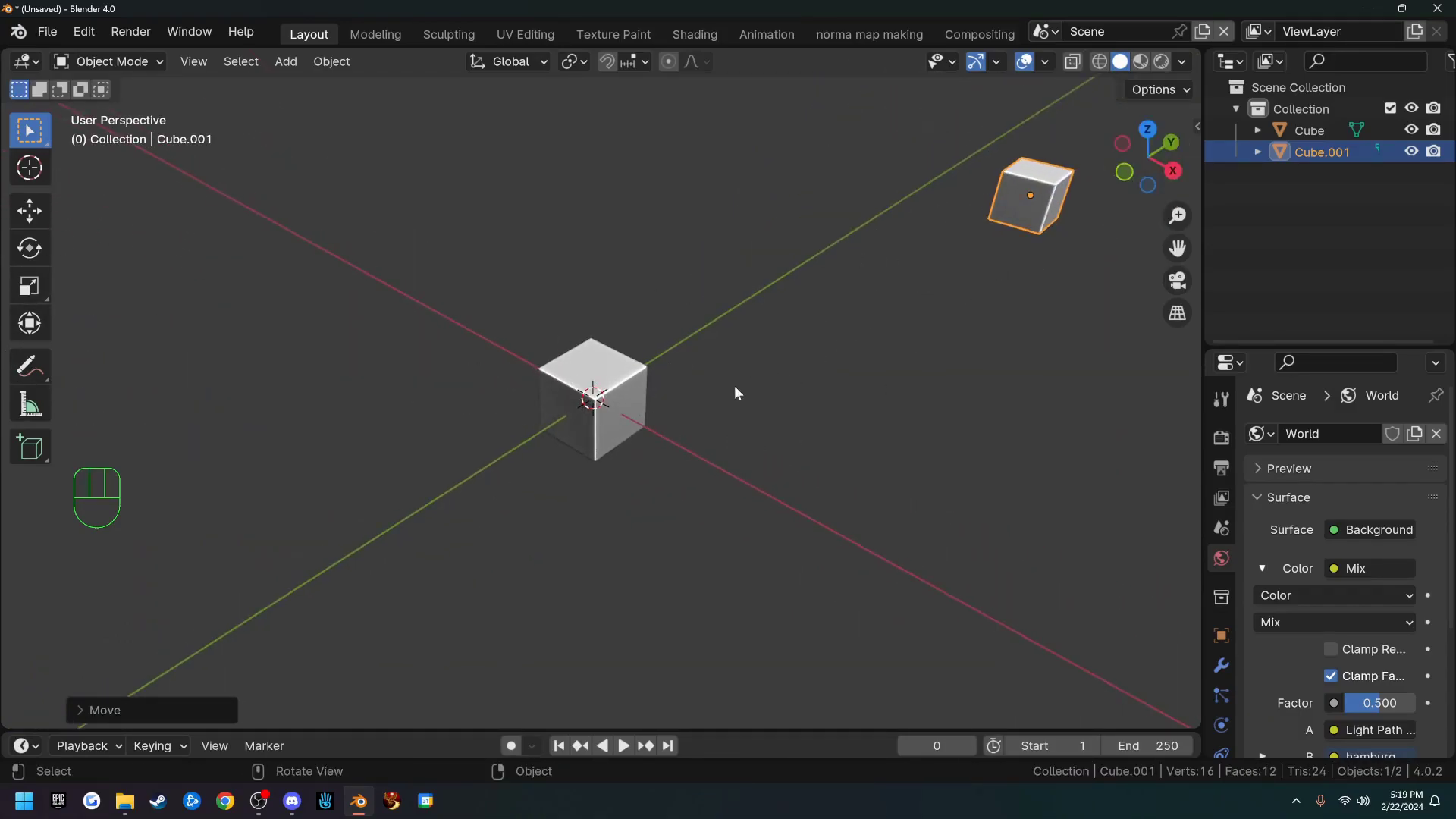
pyautogui.press('KP_1')
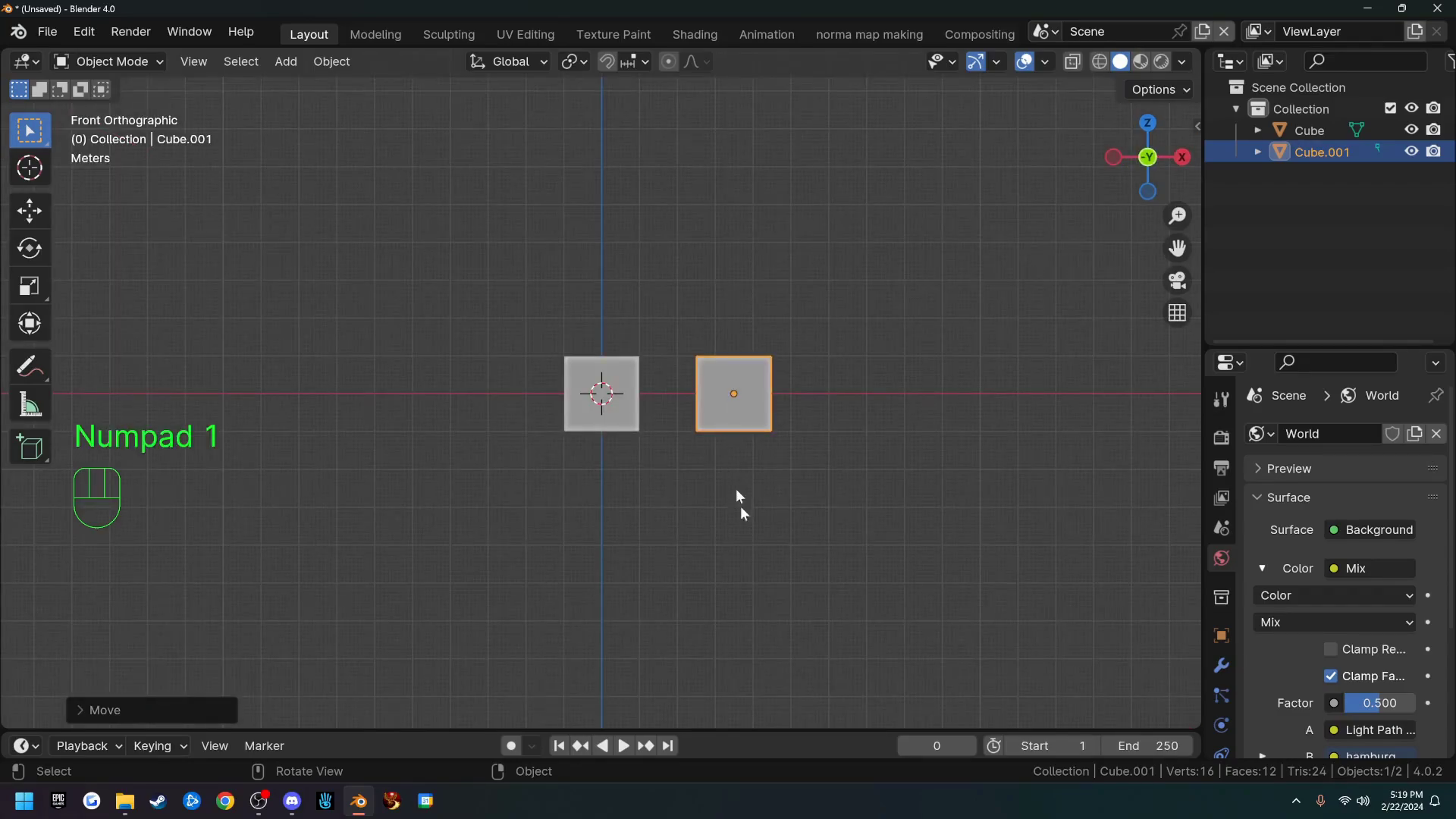
pyautogui.scroll(2, 788, 525)
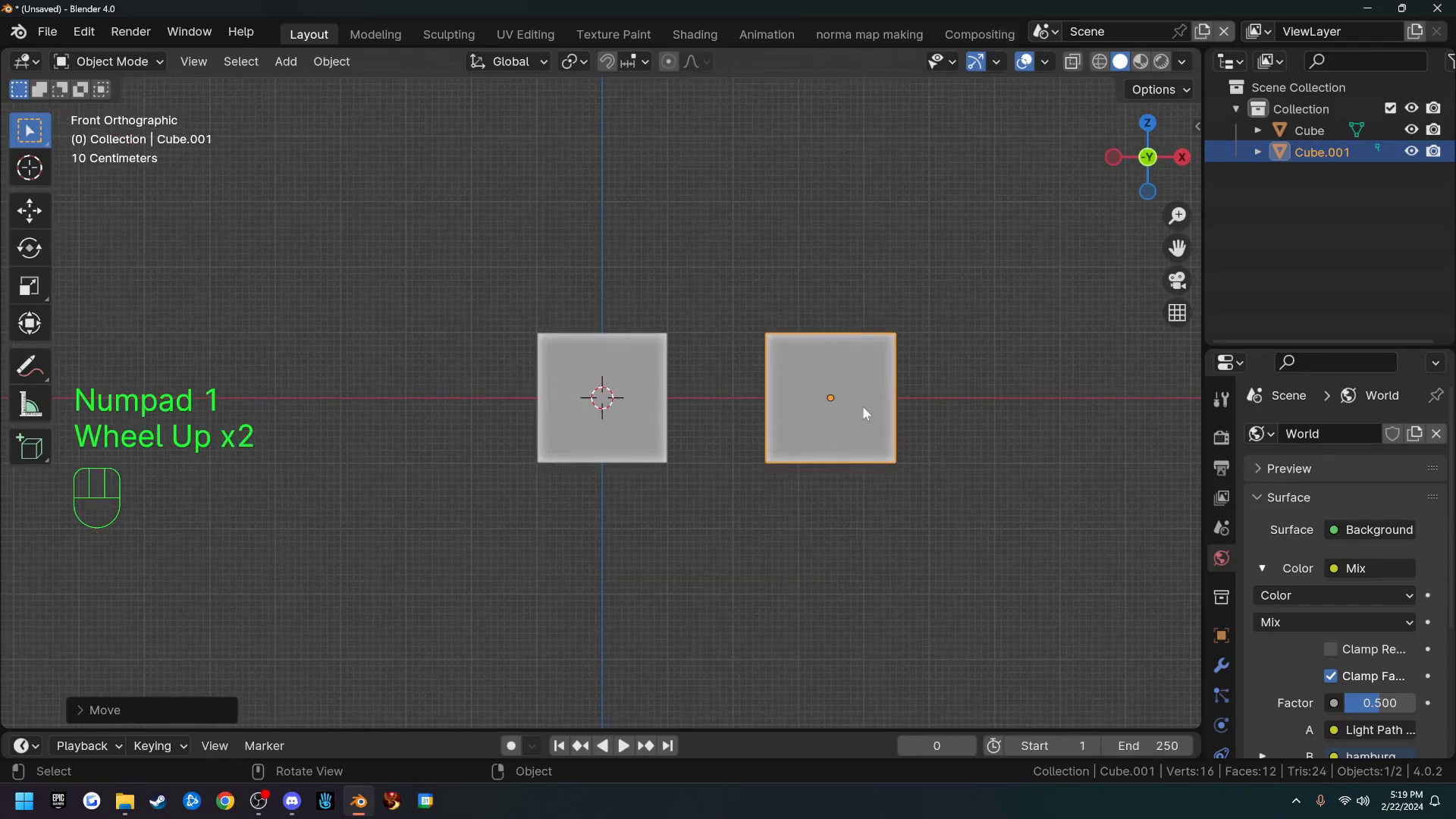
# Step: Switch the viewport to perspective projection and orbit slightly to compare the apparent sizes of the two cubes
pyautogui.click(1176, 314)
pyautogui.moveTo(808, 452); pyautogui.dragTo(829, 454, button='middle')
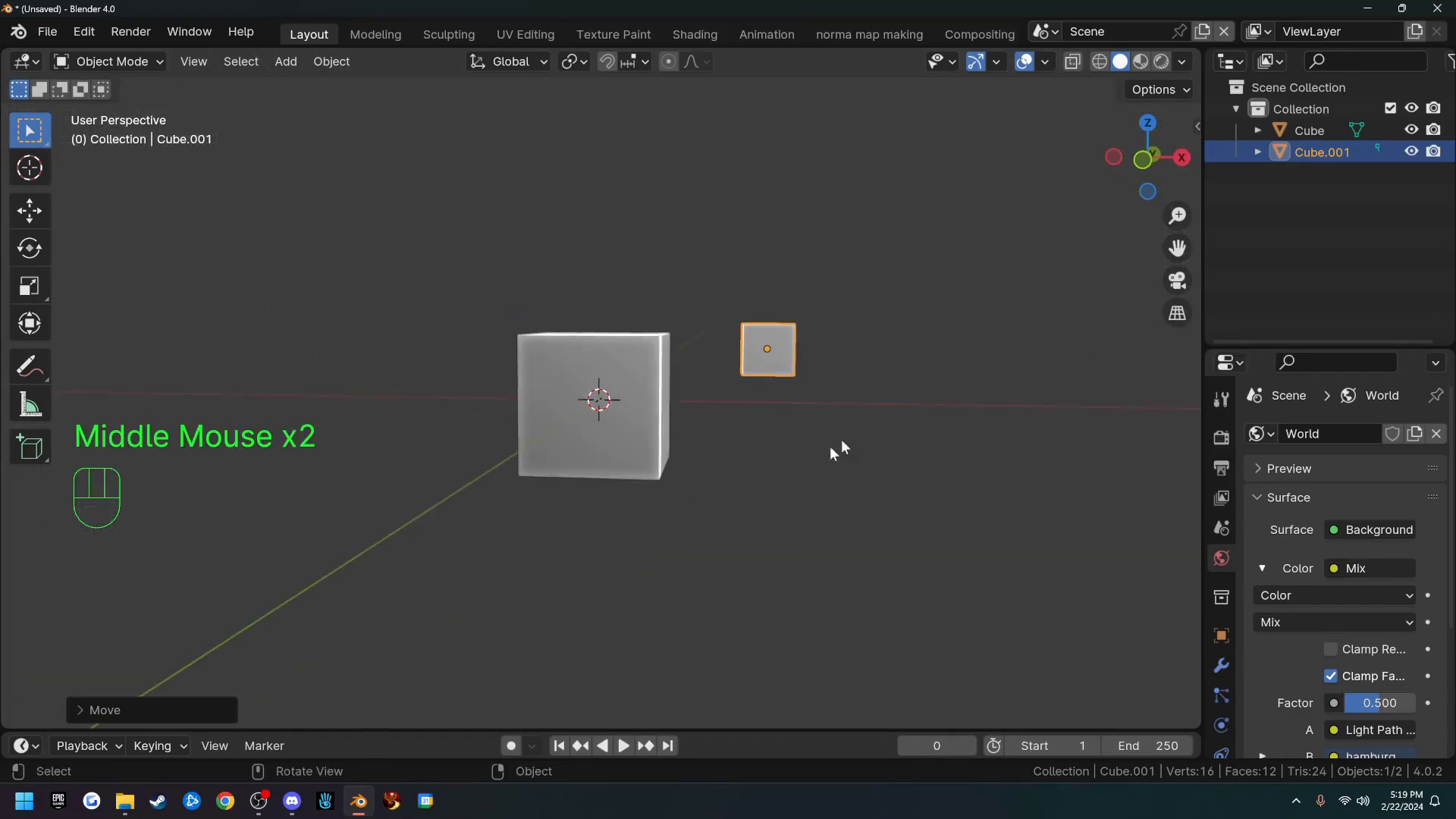
pyautogui.moveTo(865, 377); pyautogui.dragTo(917, 394, button='middle')
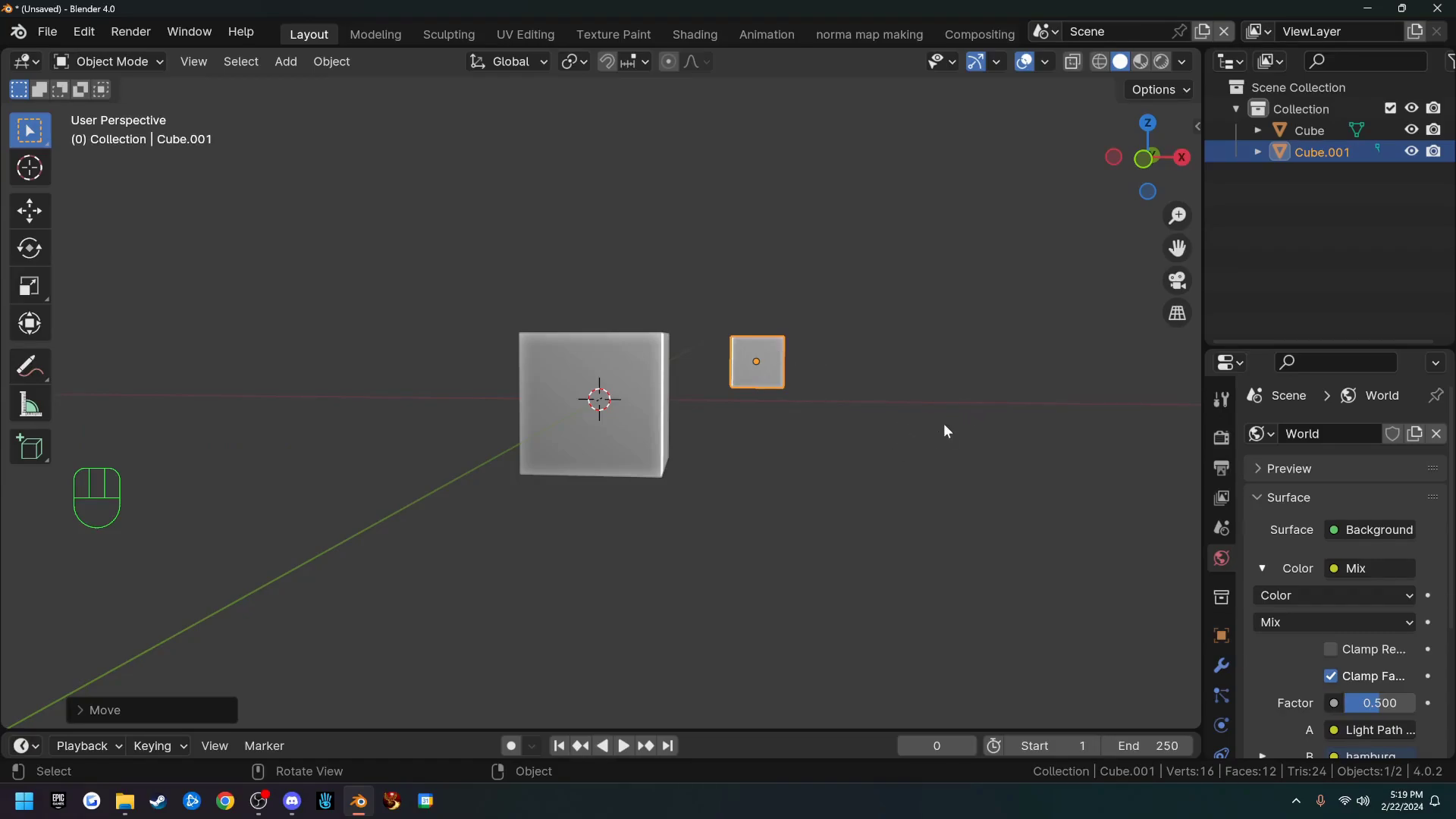
# Step: Return the viewport to orthographic projection and compare the two cubes again from the front view
pyautogui.click(1172, 315)
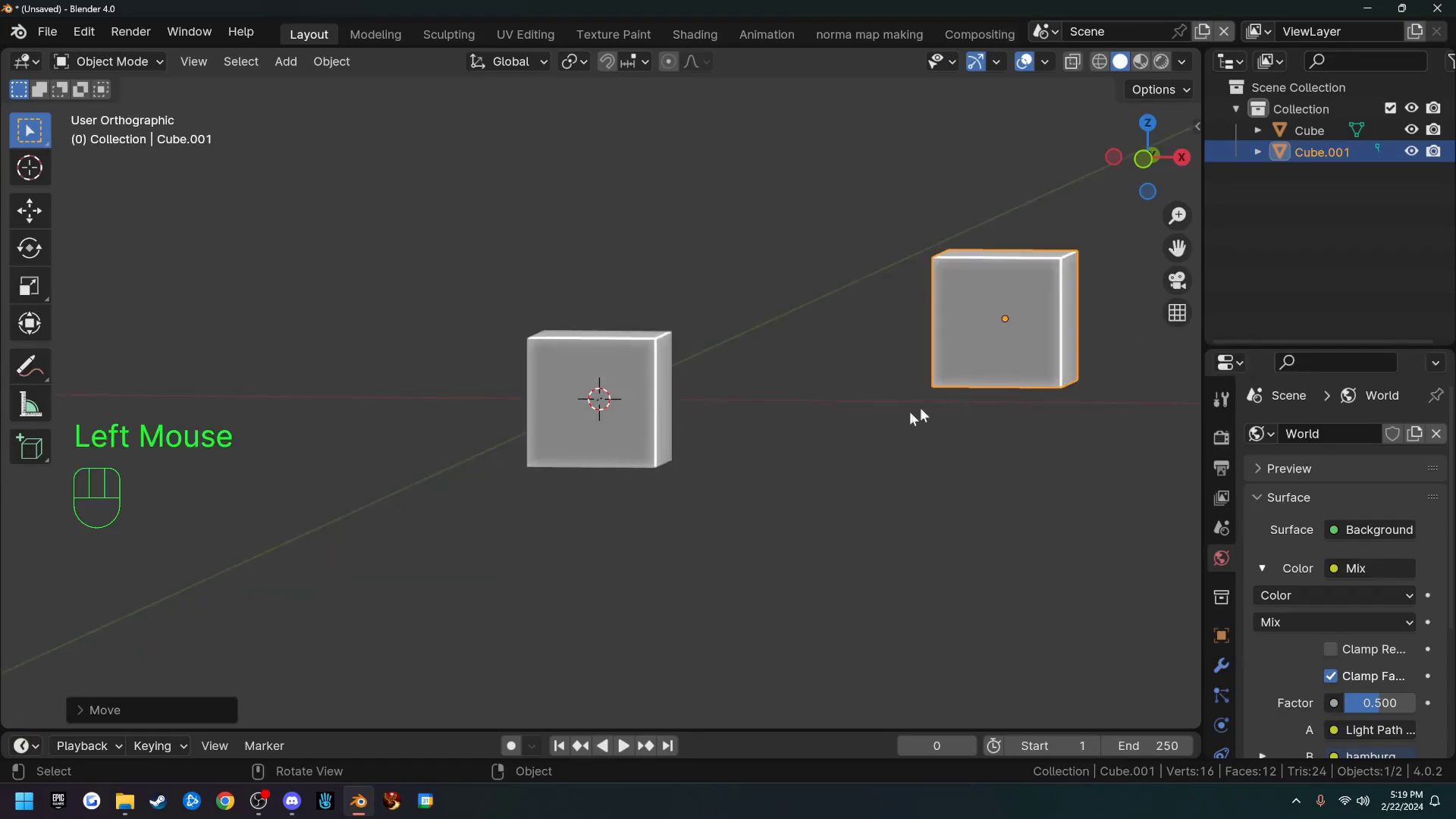
pyautogui.press('KP_1')
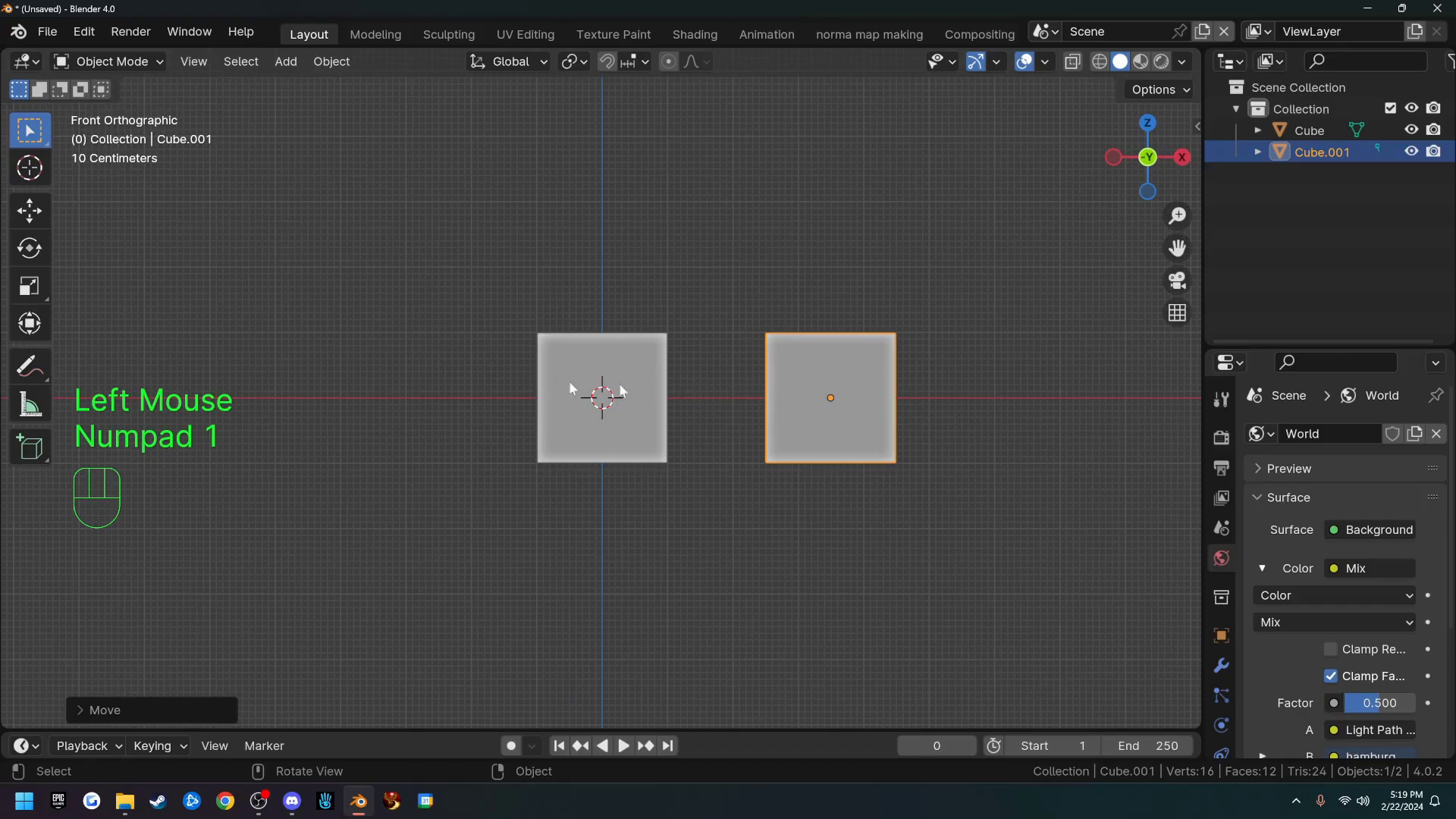
pyautogui.moveTo(832, 314); pyautogui.dragTo(745, 292, button='middle')
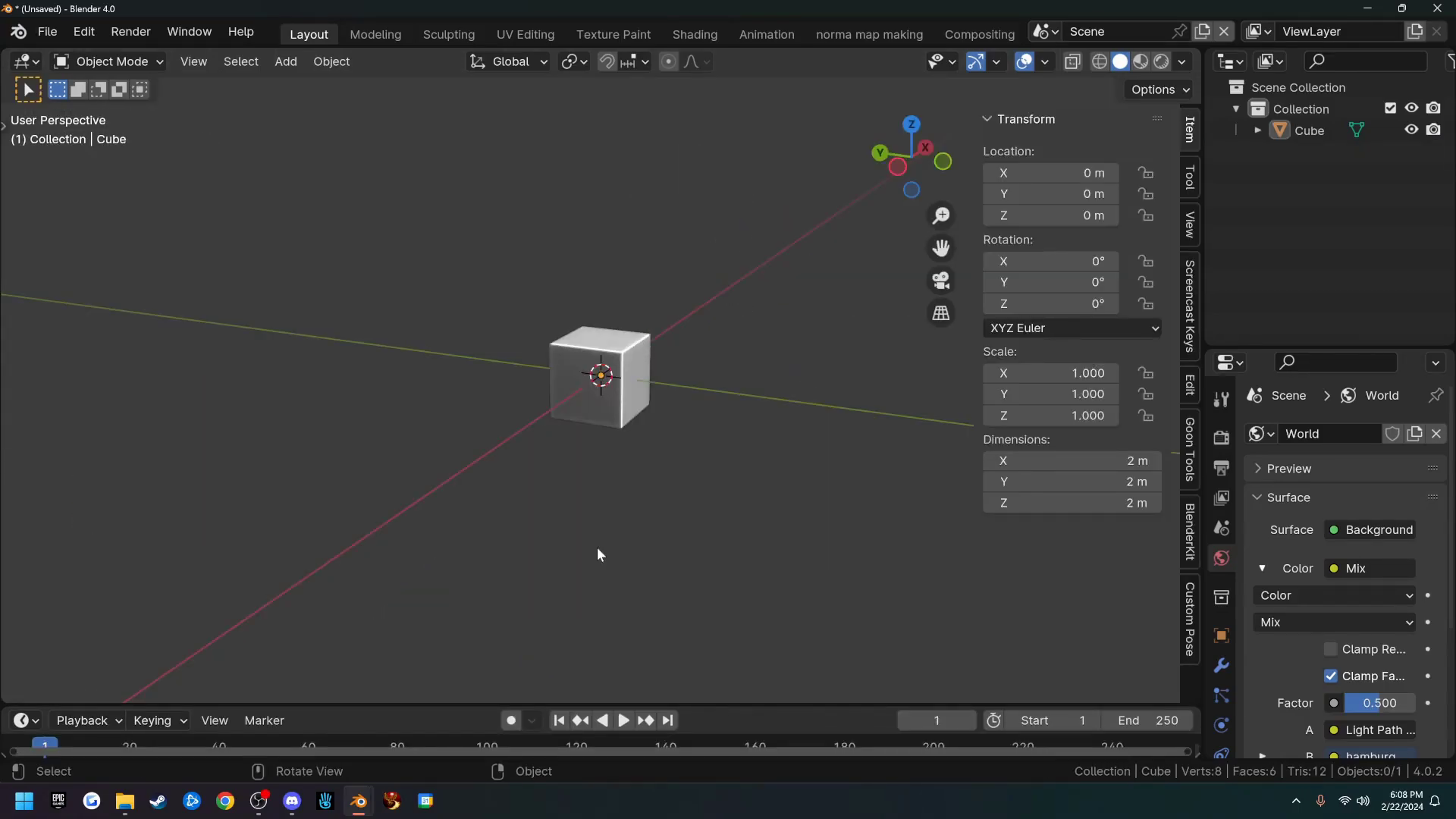